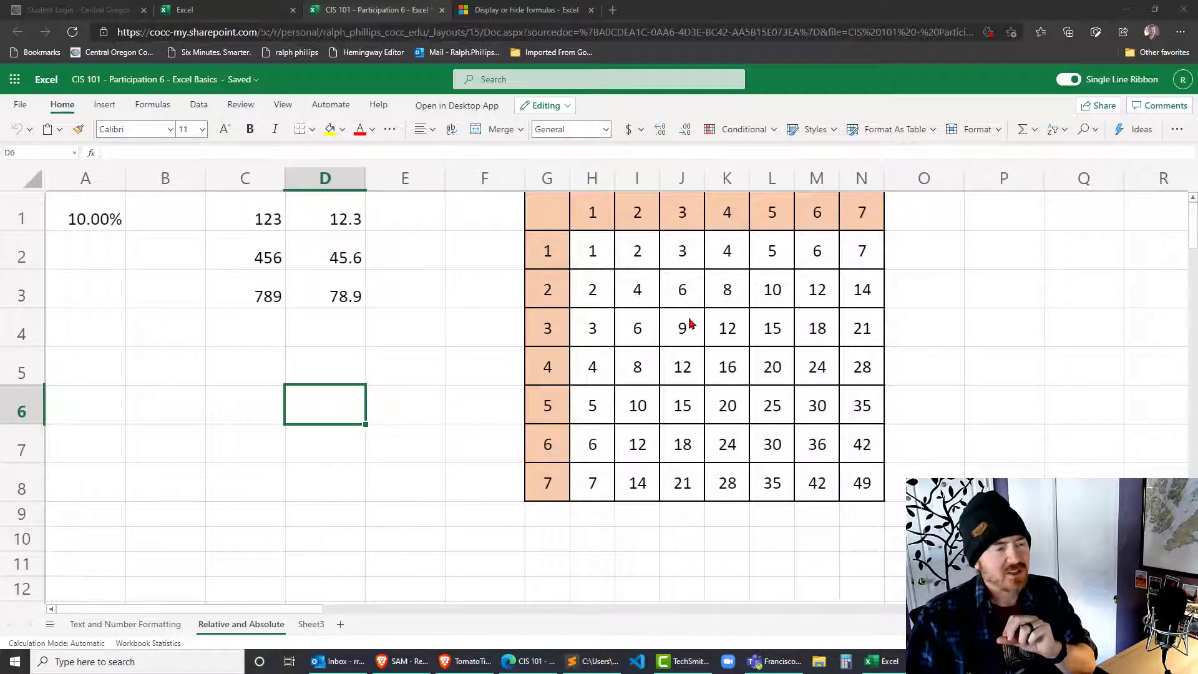
- Examine the mixed-reference formulas in the multiplication table, particularly the row and column locks in cell H2
click(726, 298)
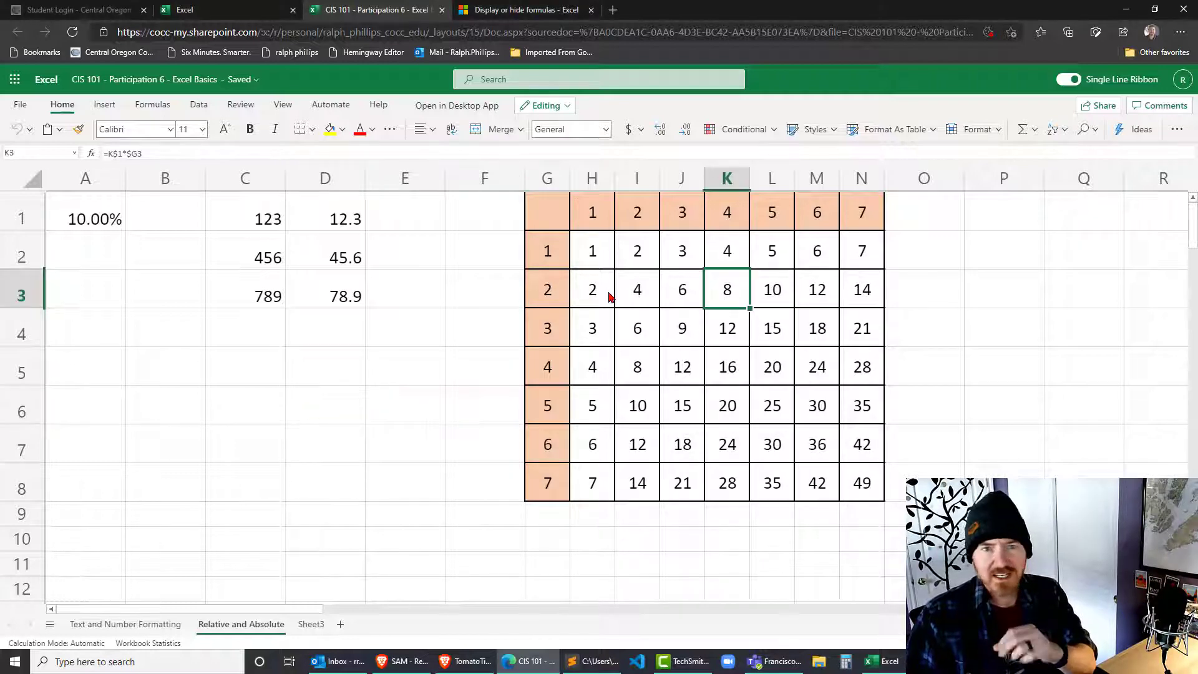
click(597, 256)
double_click(597, 257)
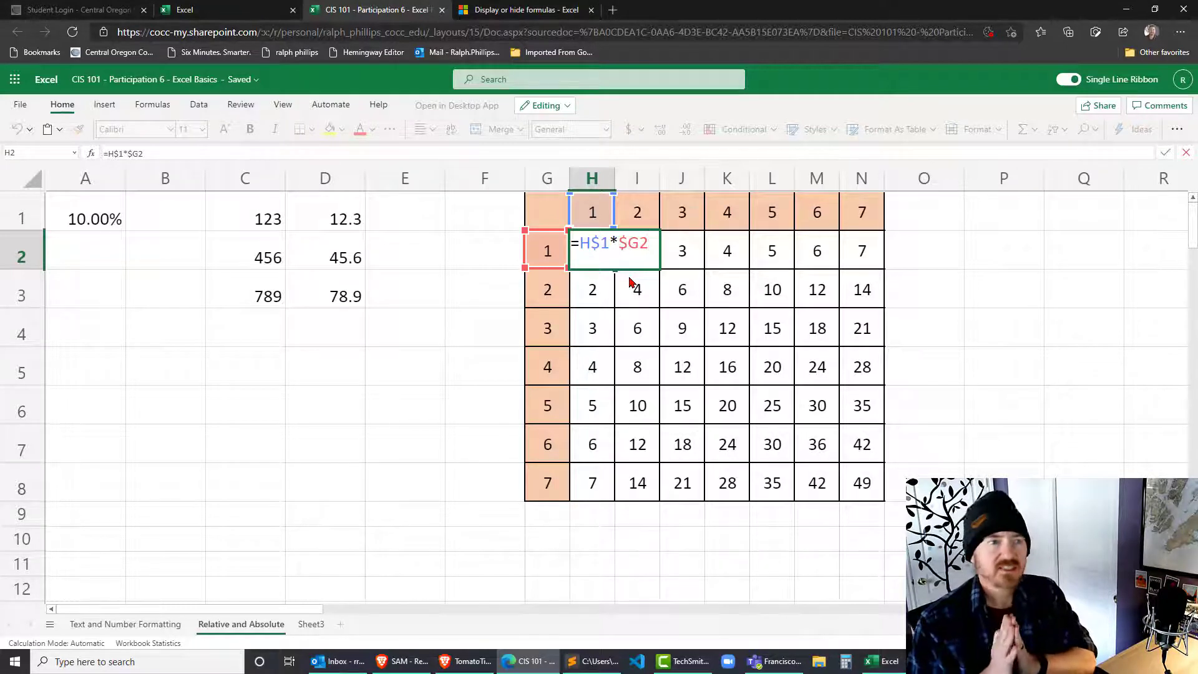
drag(591, 244, 610, 244)
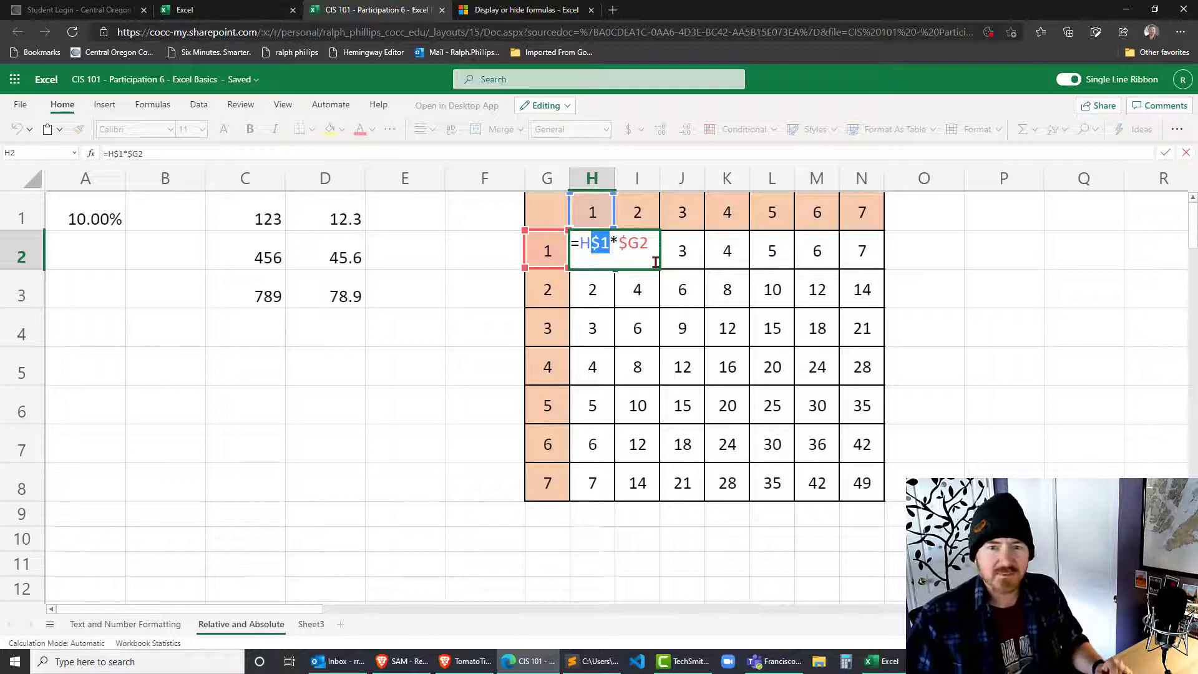
key(Escape)
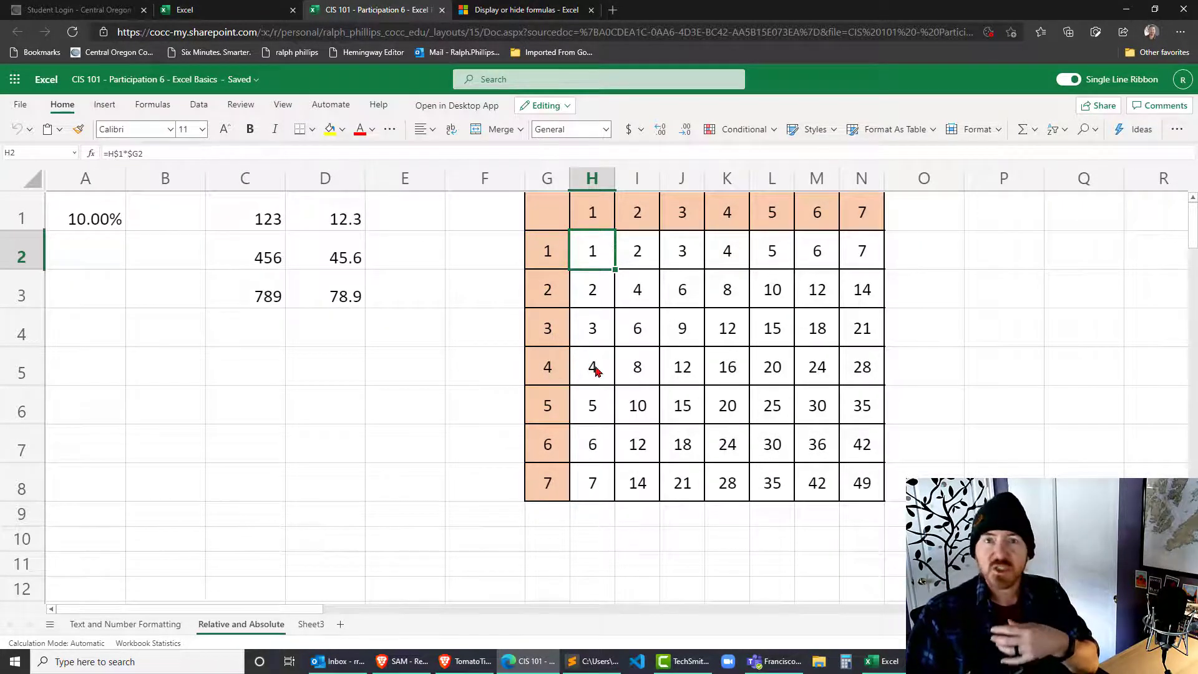
click(639, 340)
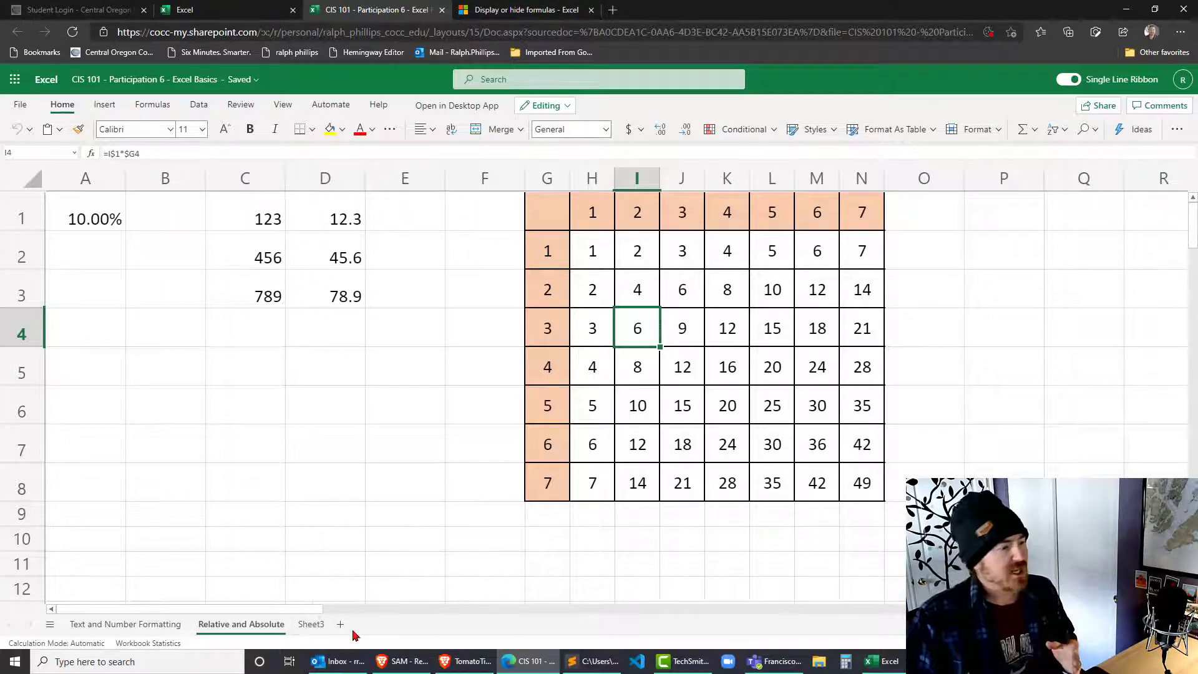
- Rename the Sheet3 worksheet to Functions
click(309, 627)
right_click(309, 626)
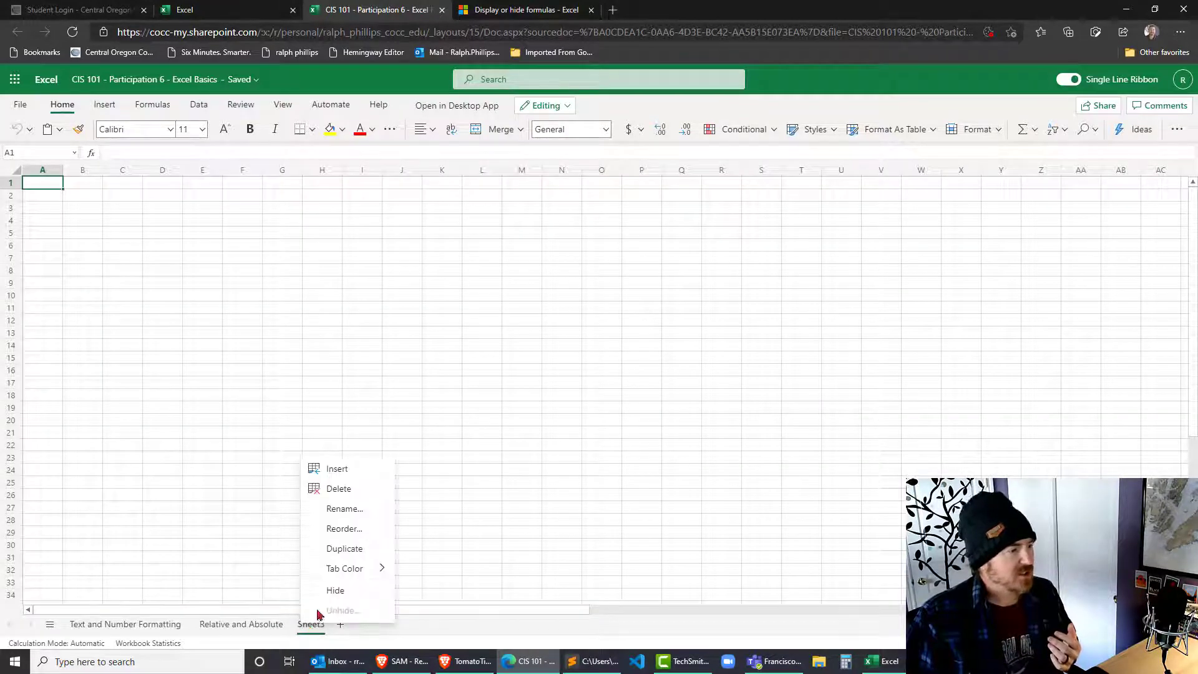
click(346, 507)
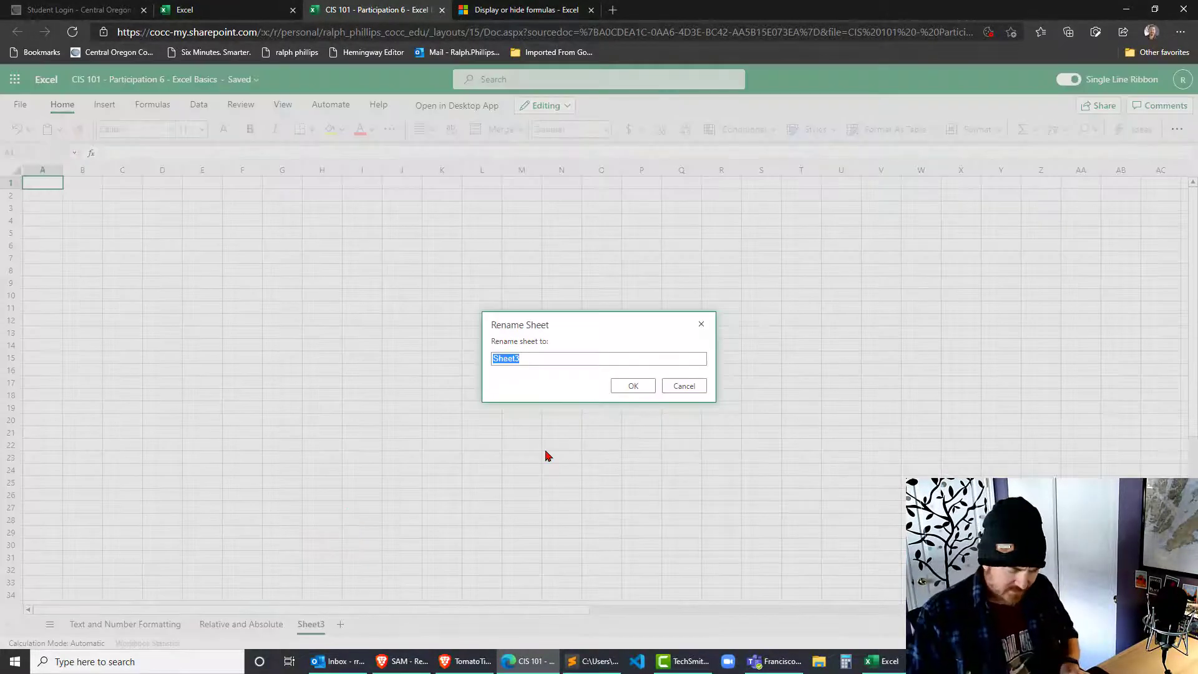
text(Fun)
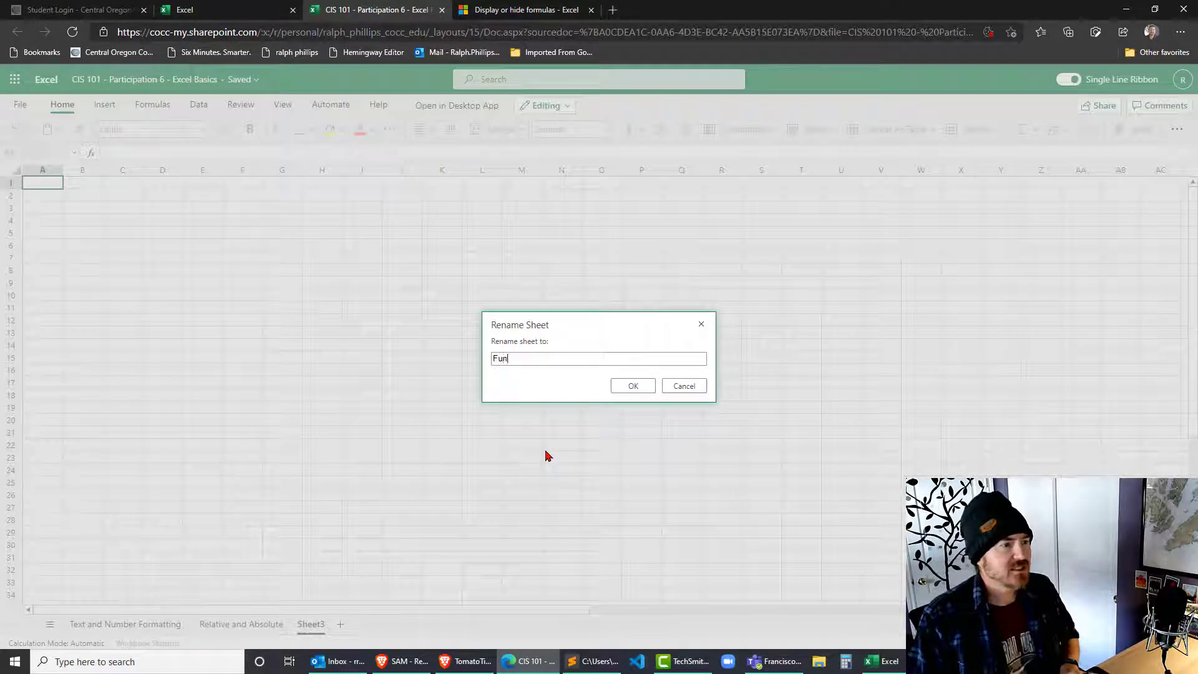
text(ctions)
key(Return)
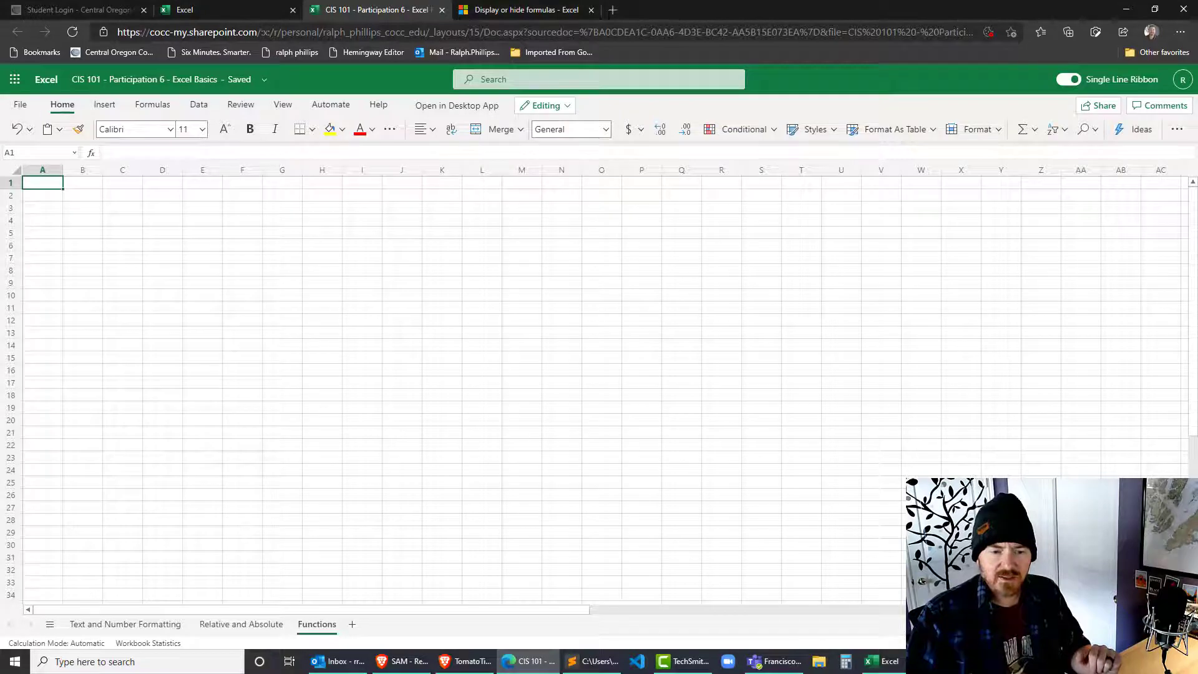
- Enter the numbers 123, 456, 789, 654, 987 and 321 down cells D1 to D6 of the Functions sheet
scroll(599, 387, up, 4)
scroll(600, 387, up, 3)
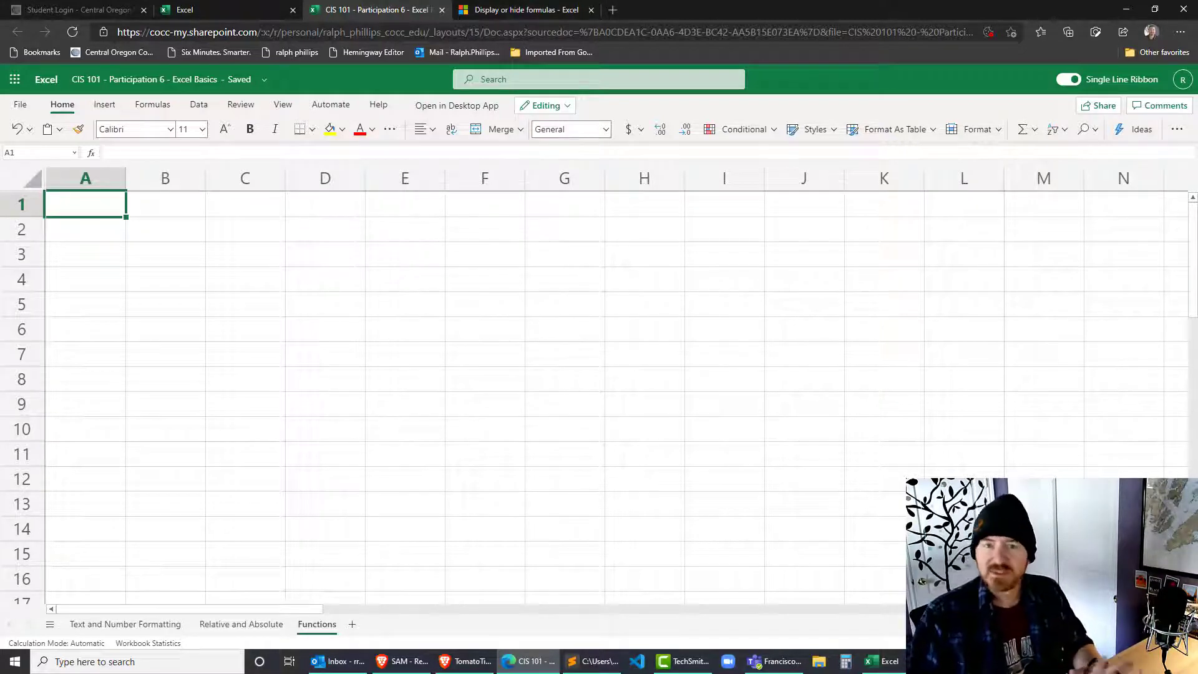
click(432, 363)
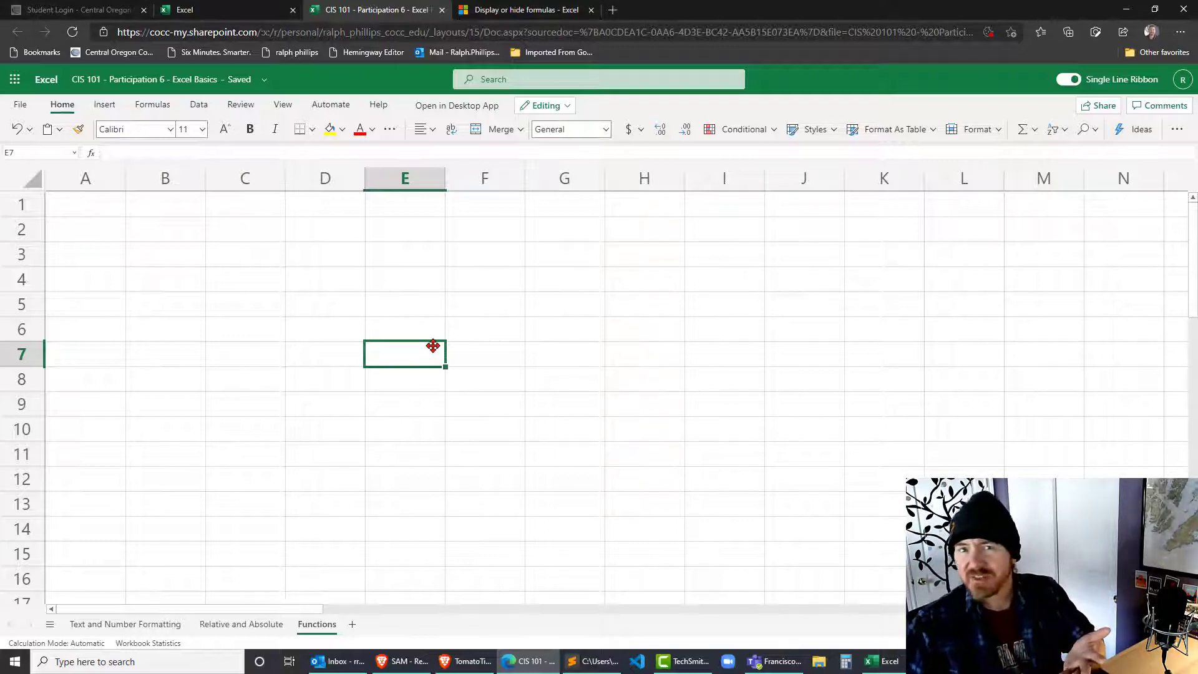
click(327, 210)
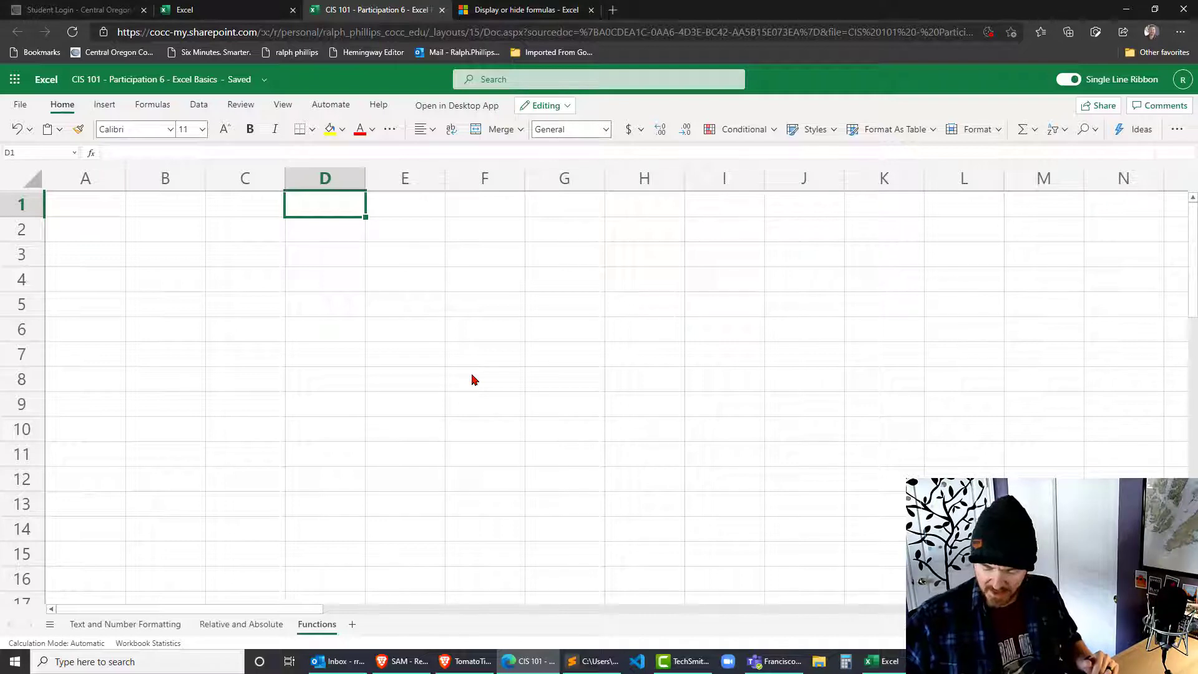
text(123)
key(Return)
text(456)
key(Return)
text(789)
key(Return)
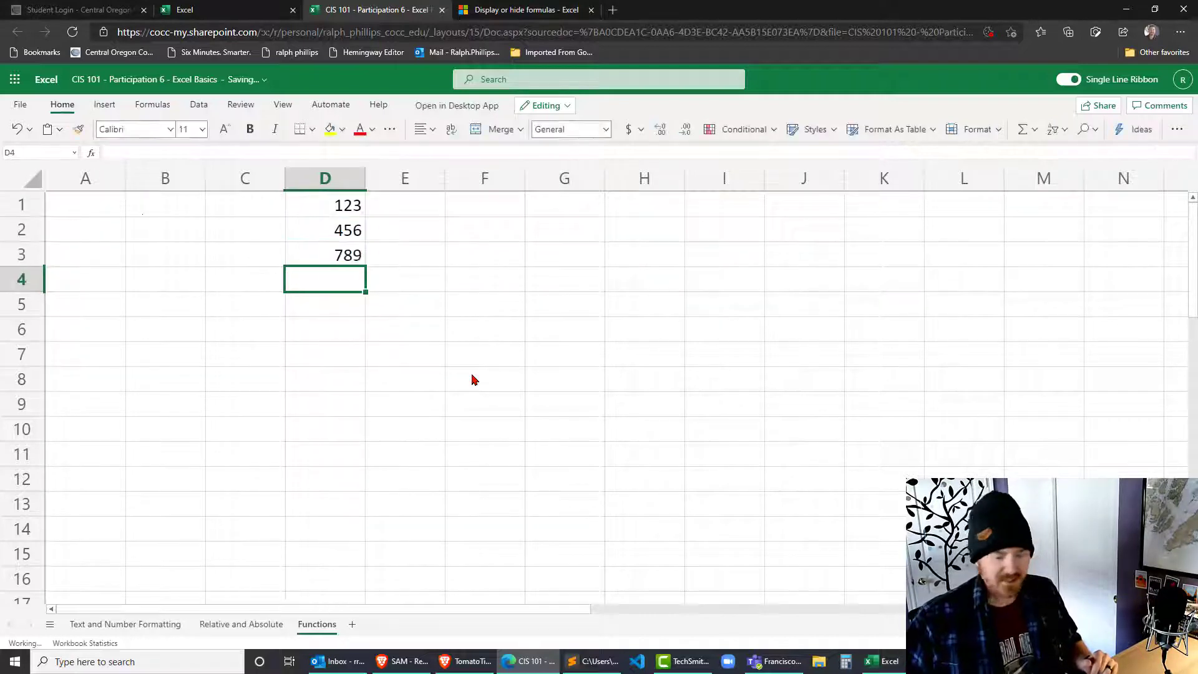
text(654)
key(Return)
text(987)
key(Return)
text(321)
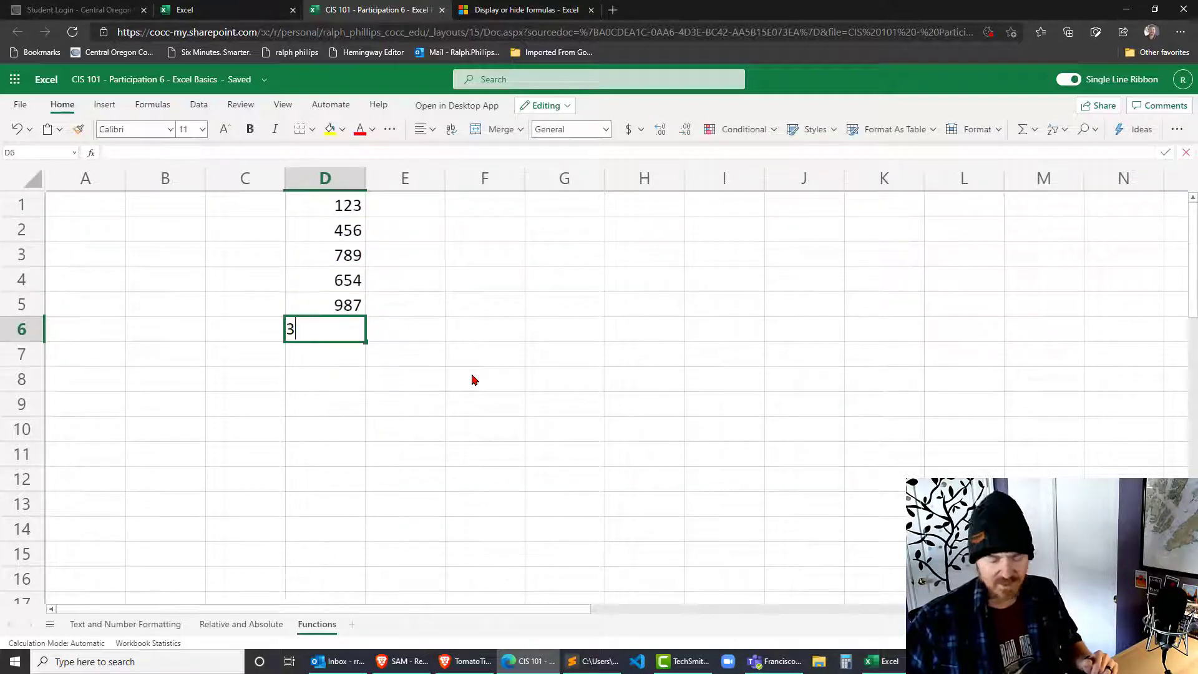
key(Return)
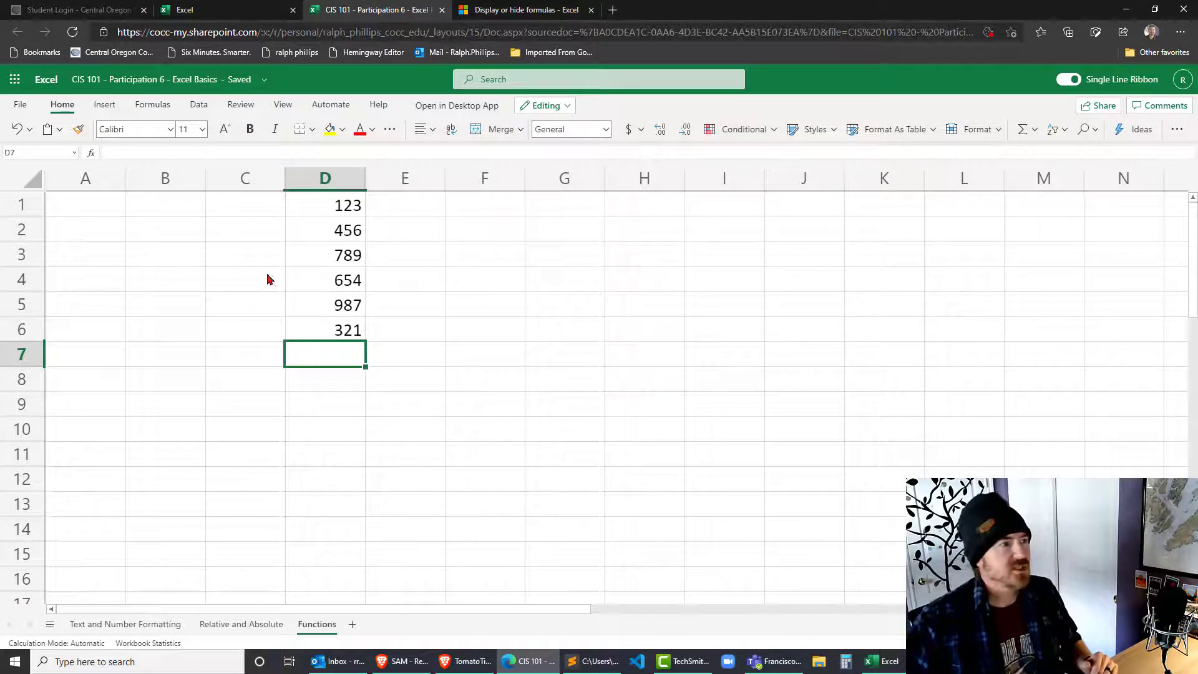
- Enter the label Total in cell C7, beside the cell below the number column
drag(303, 204, 338, 338)
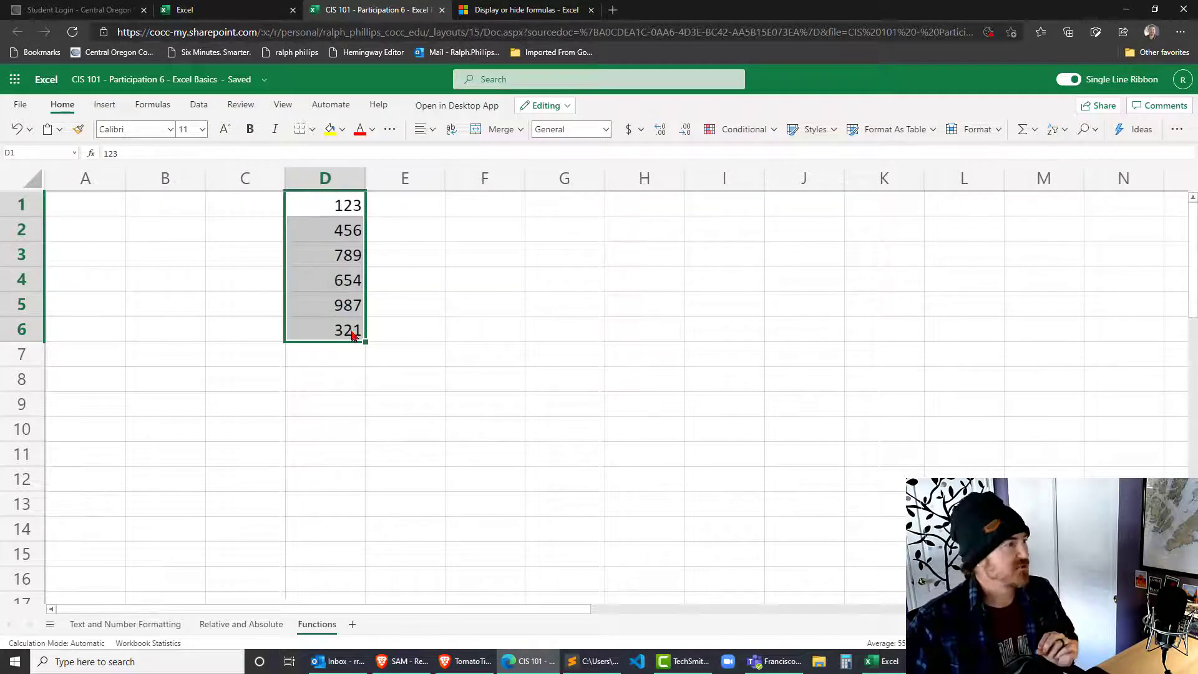
click(523, 330)
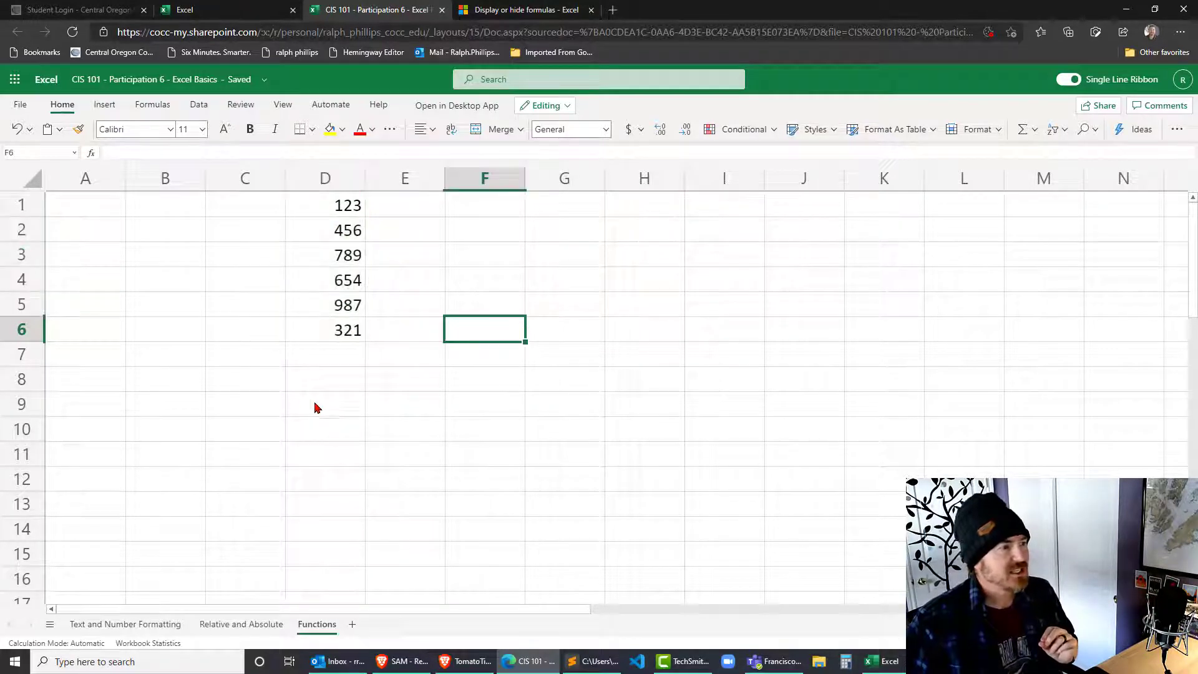
click(253, 360)
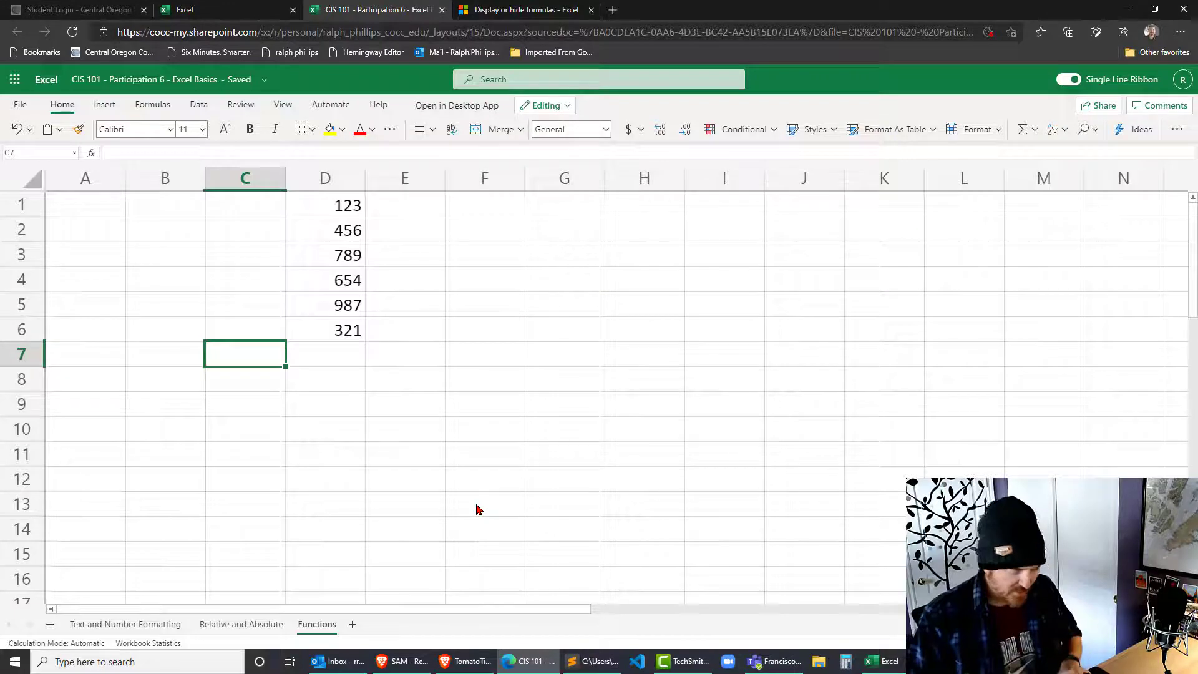
text(Total)
key(Tab)
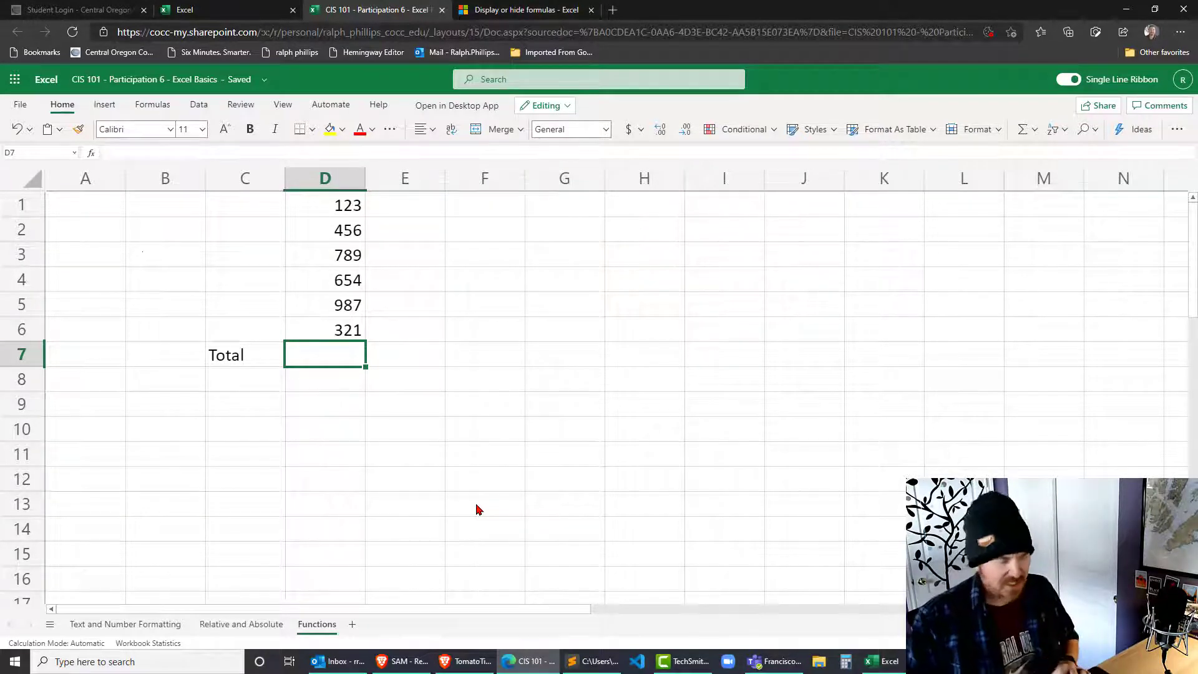
- Add up the six numbers in cell D7 with the cell-by-cell formula =D1+D2+D3+D4+D5+D6
text(=)
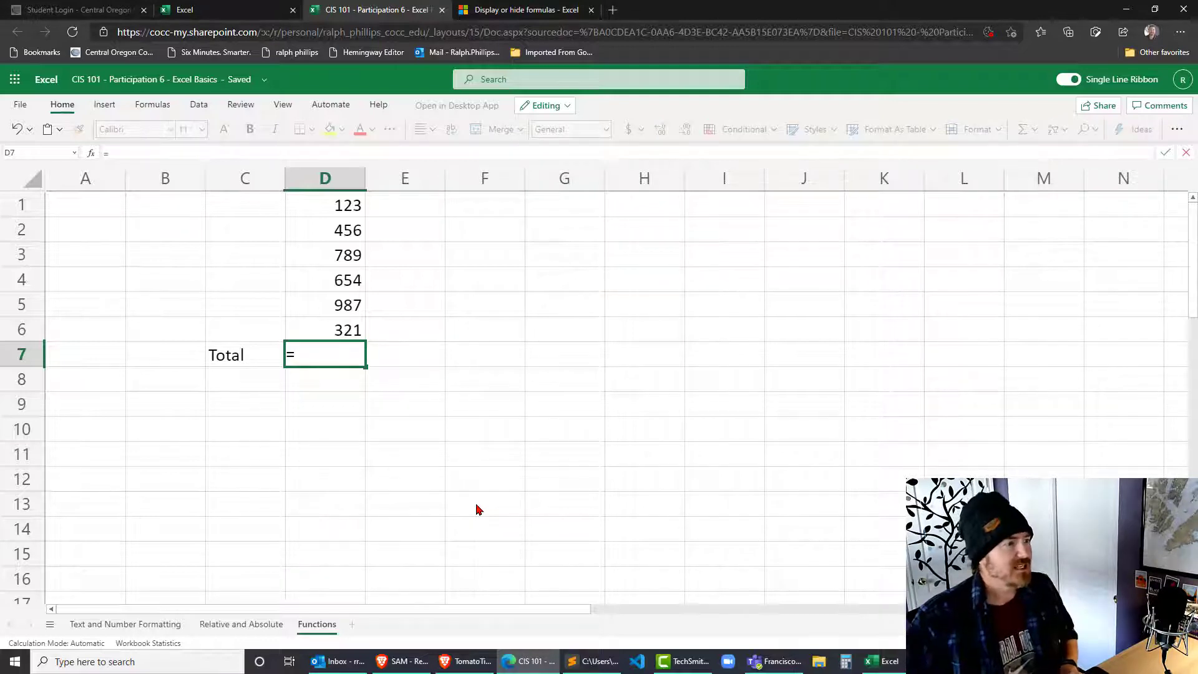
click(342, 205)
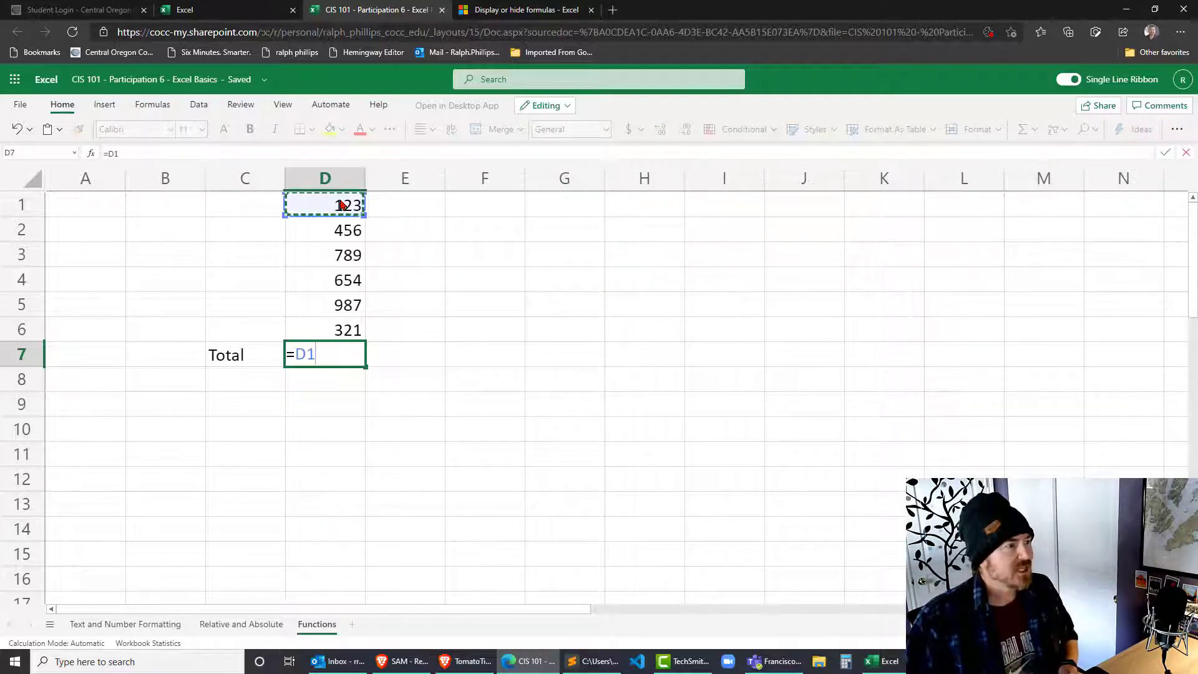
text(+)
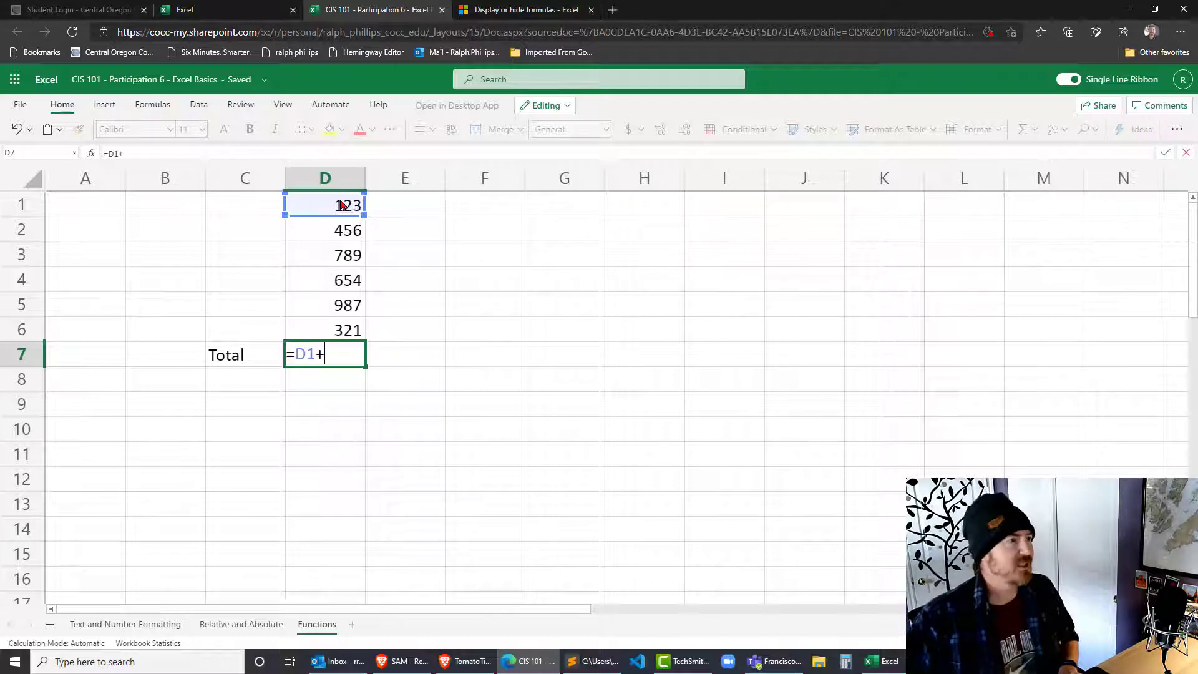
click(340, 230)
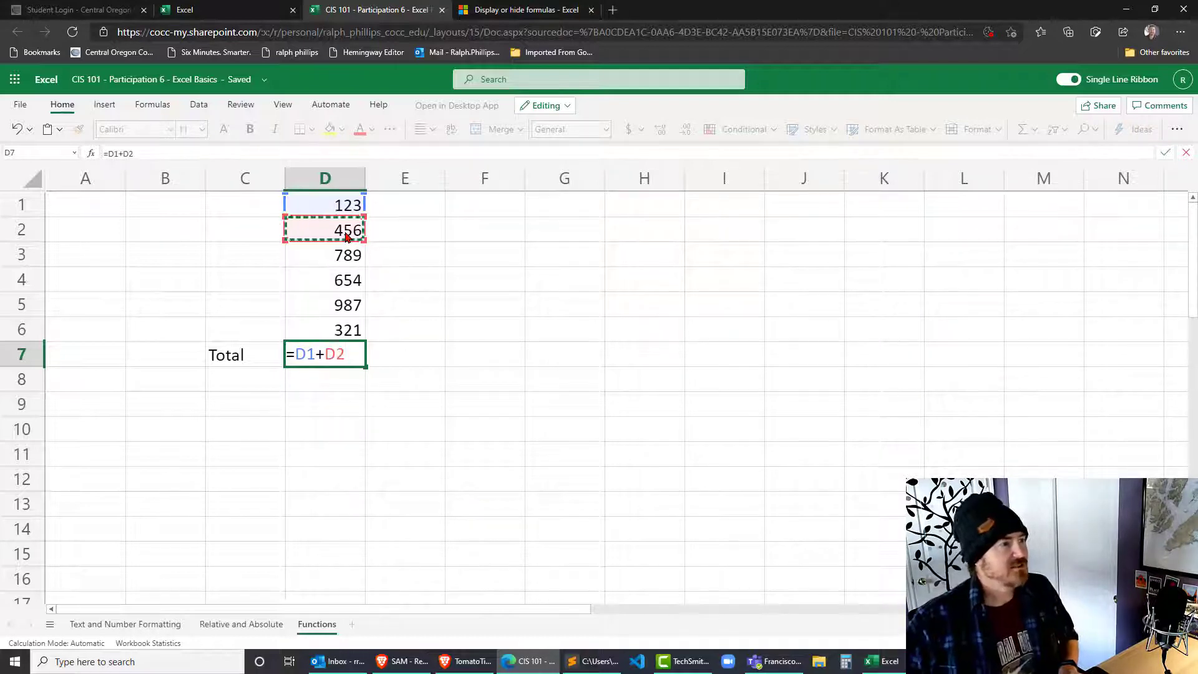
text(+)
click(355, 256)
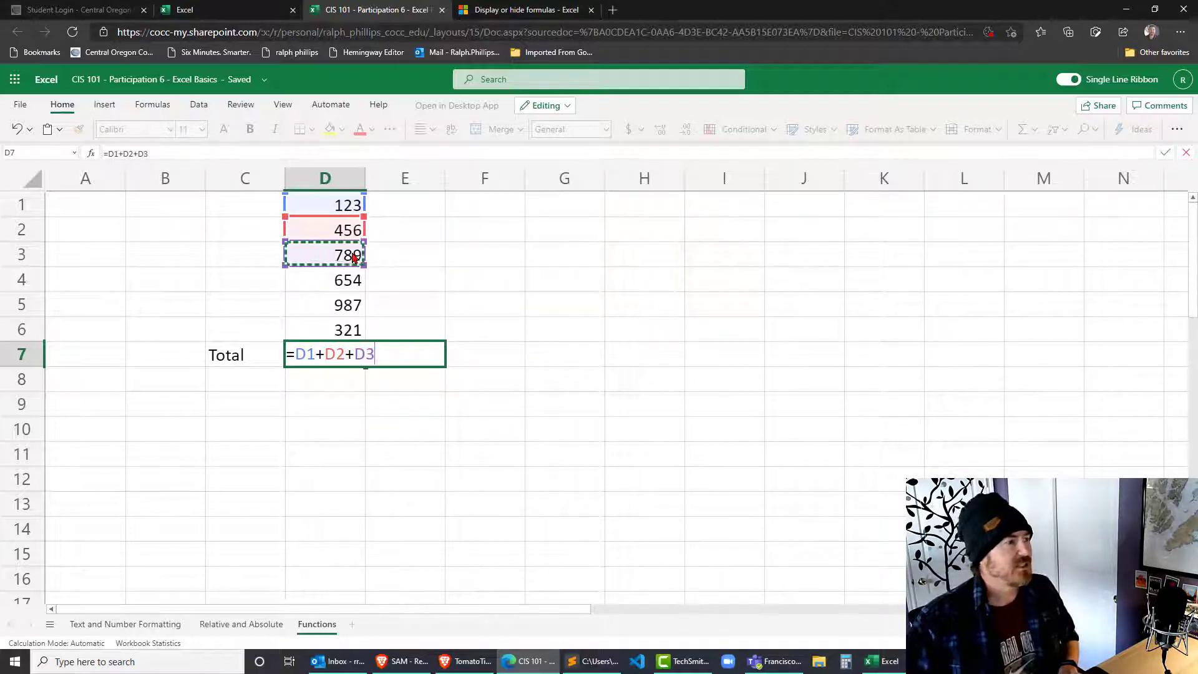
text(+)
click(354, 278)
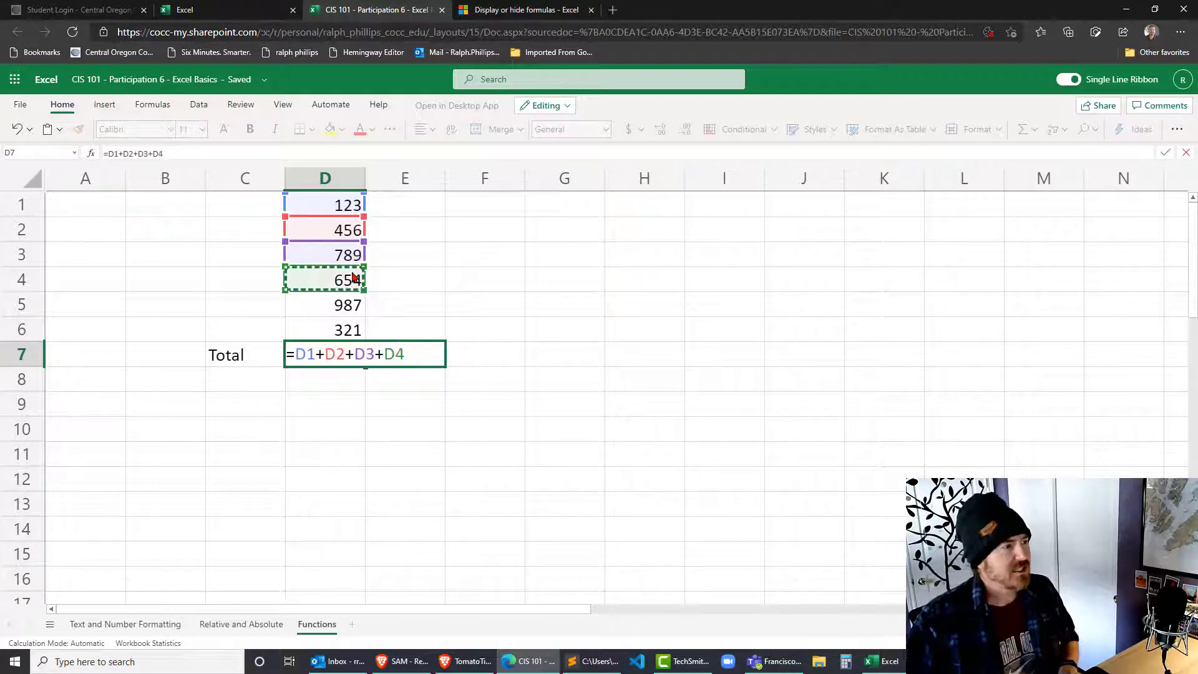
text(+)
click(347, 312)
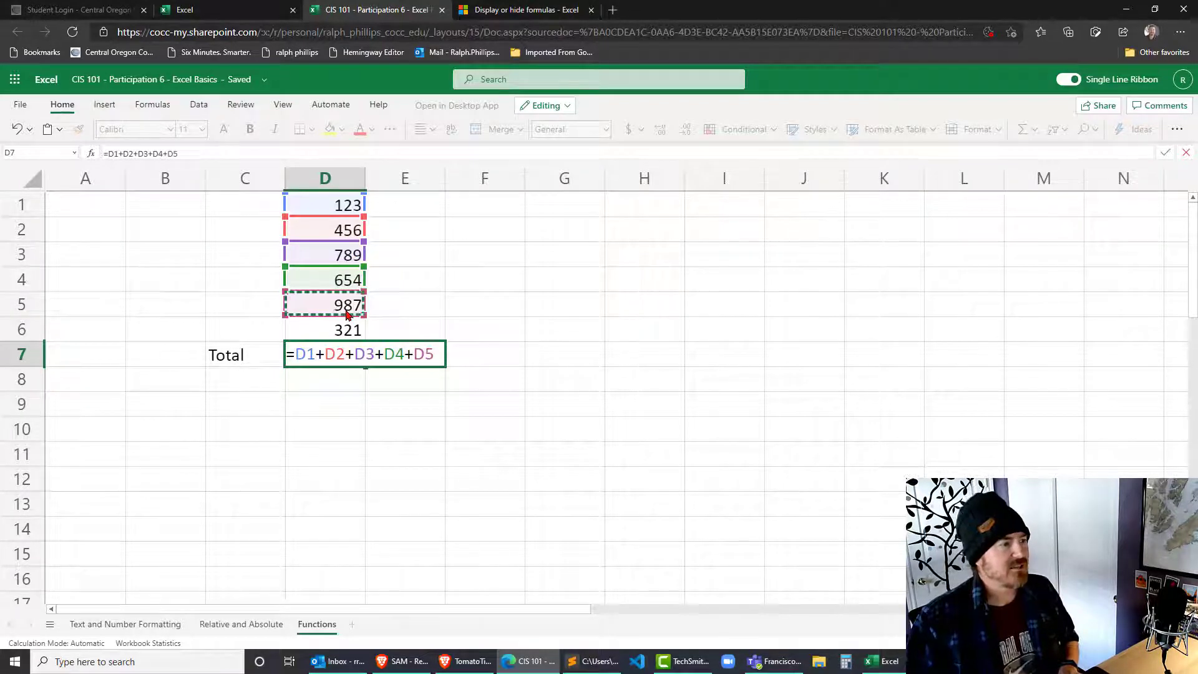
text(+)
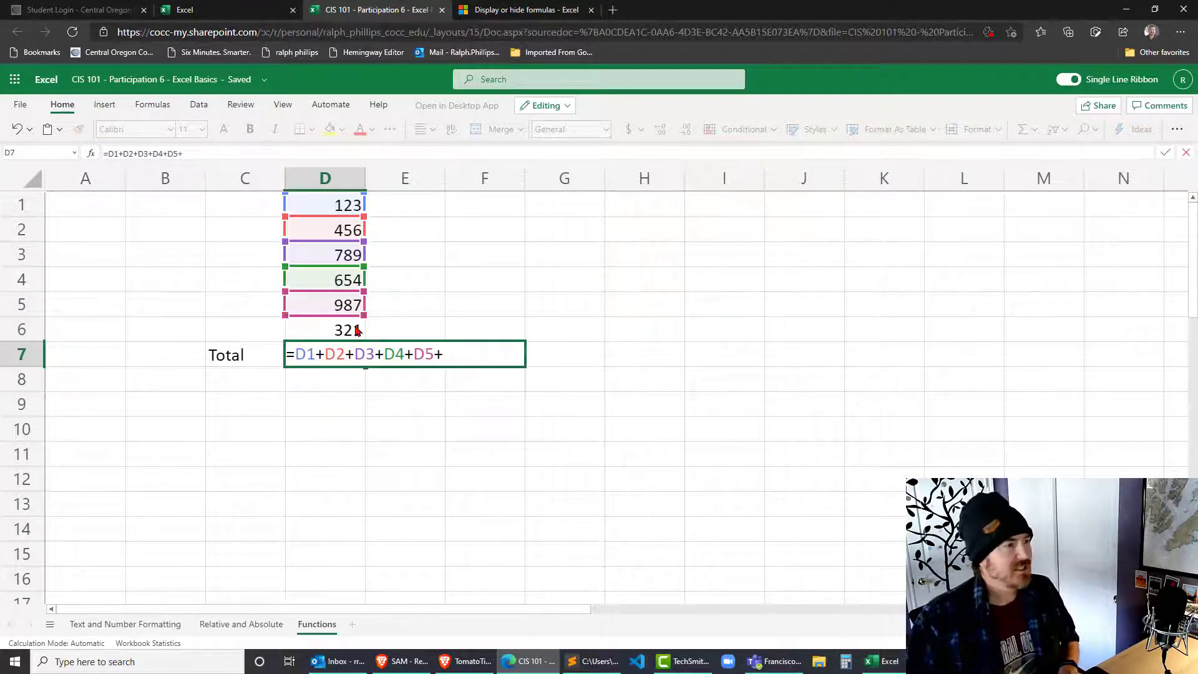
click(354, 331)
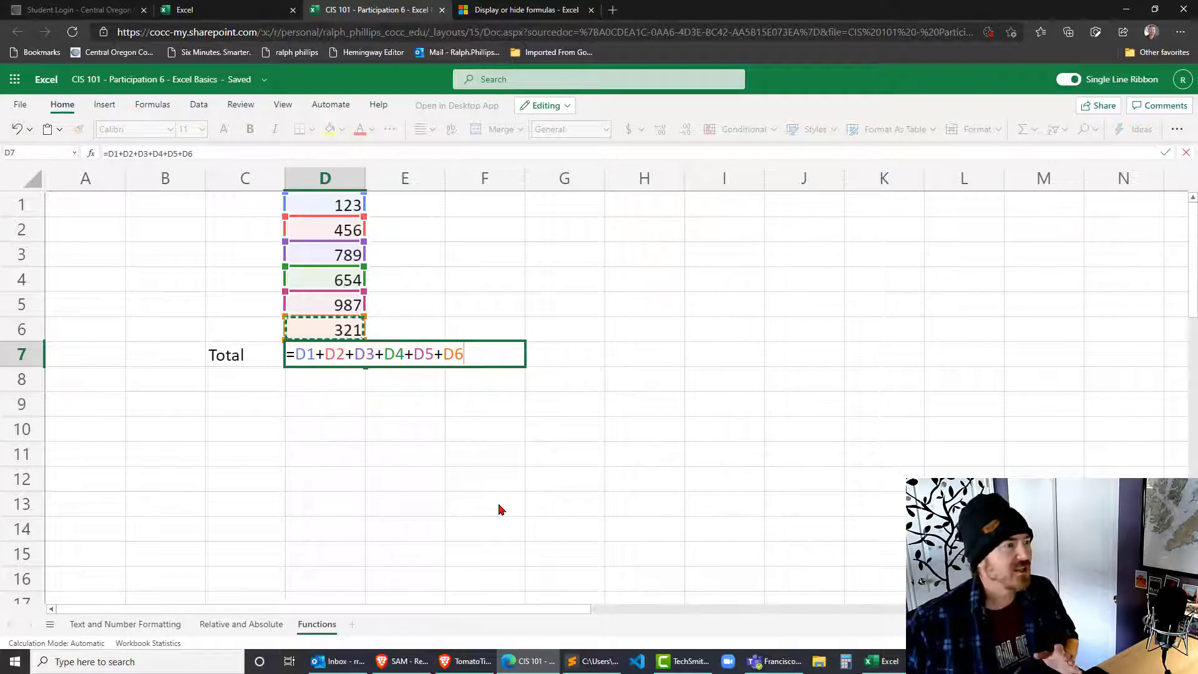
key(Return)
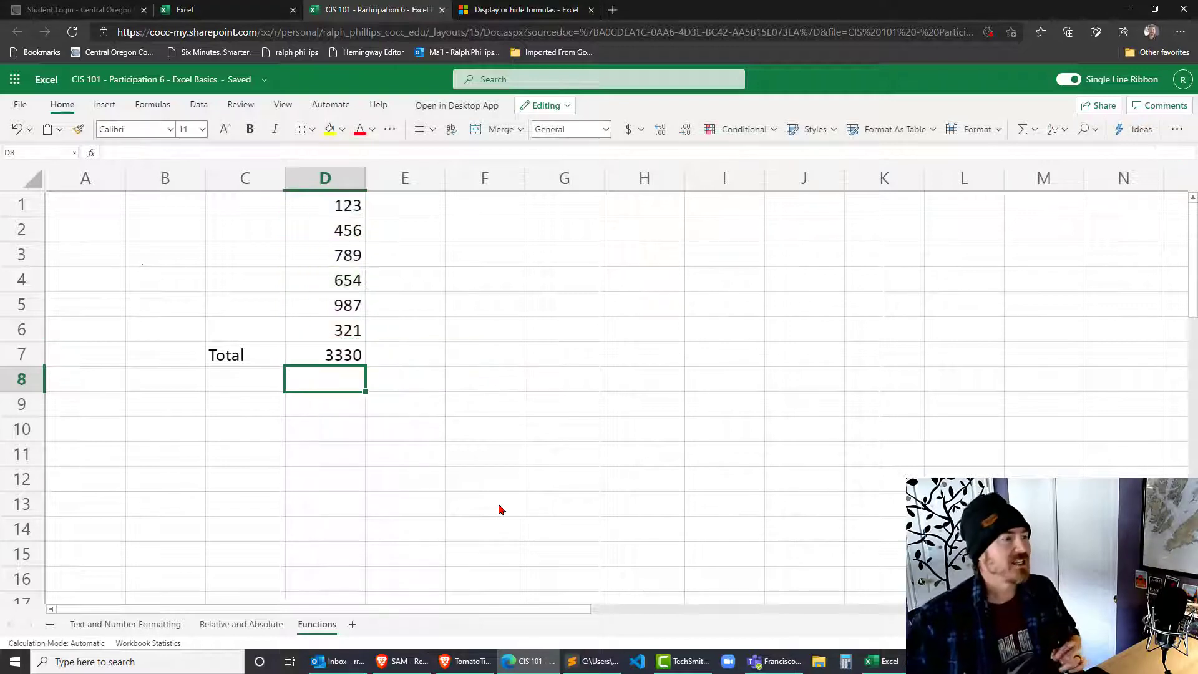
- Review the full addition formula in cell D7 and leave it as it is
click(337, 362)
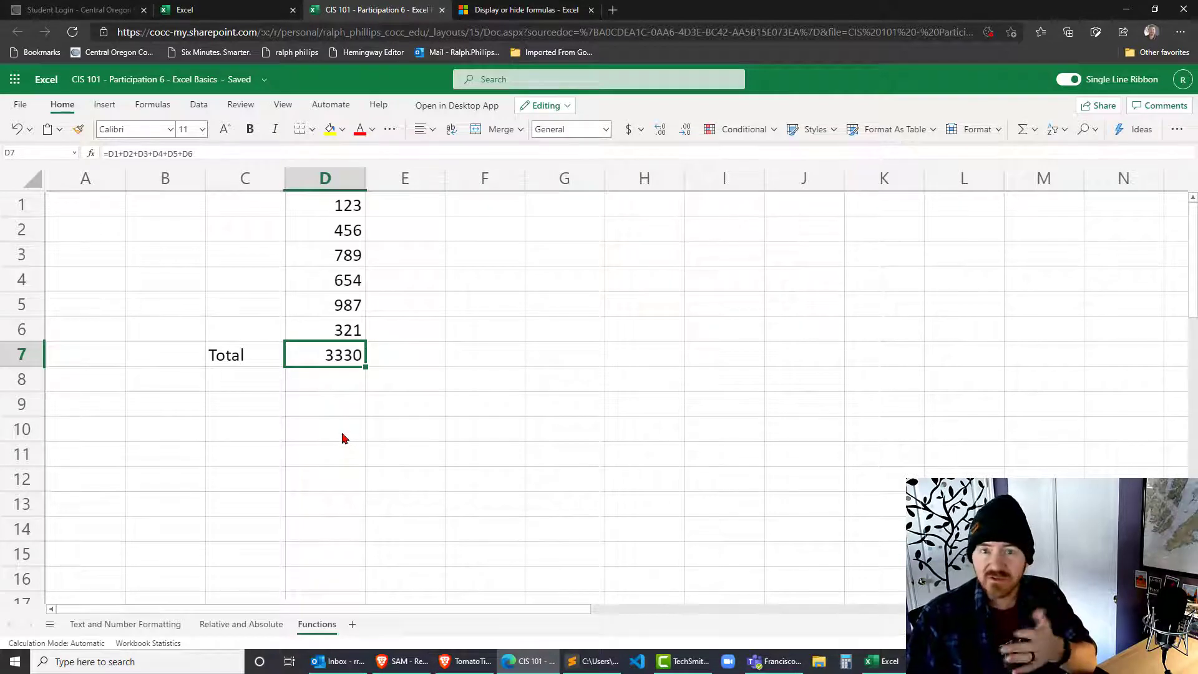
double_click(346, 356)
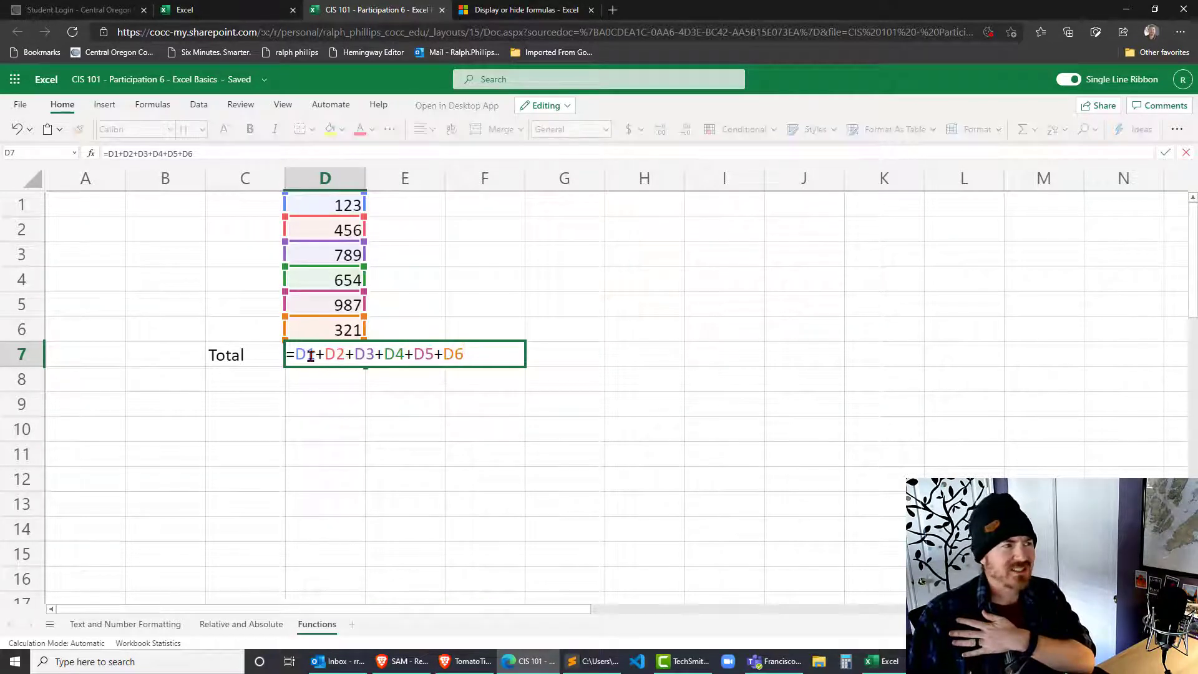
drag(289, 354, 470, 365)
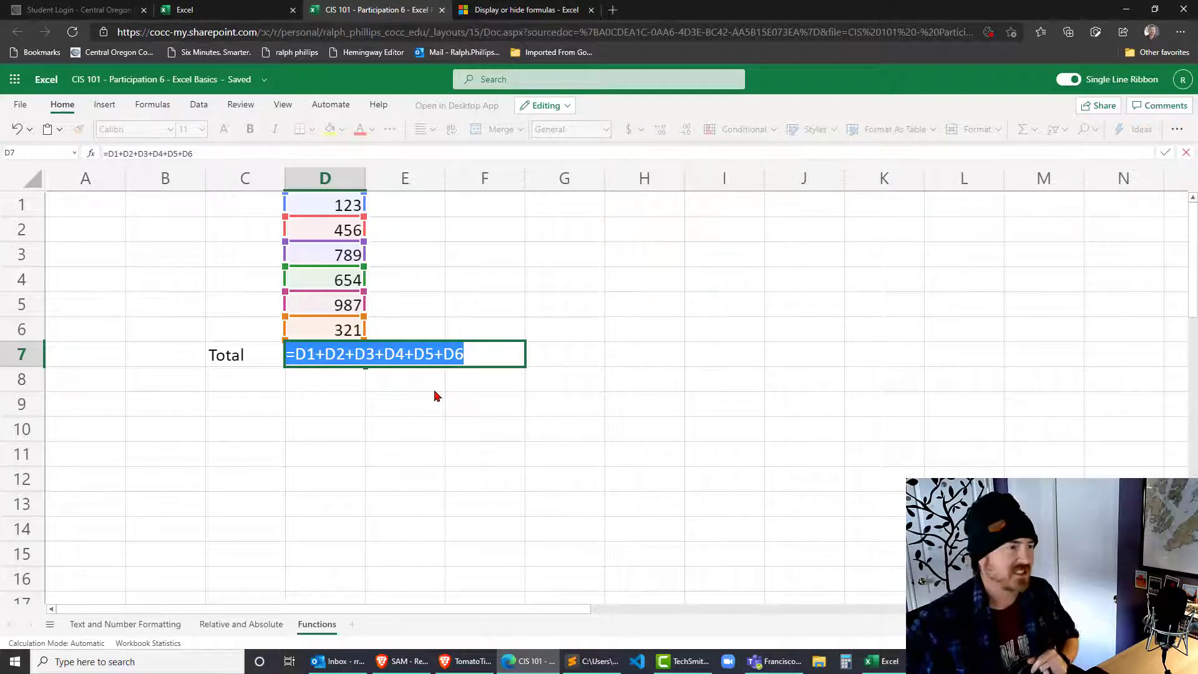
key(Return)
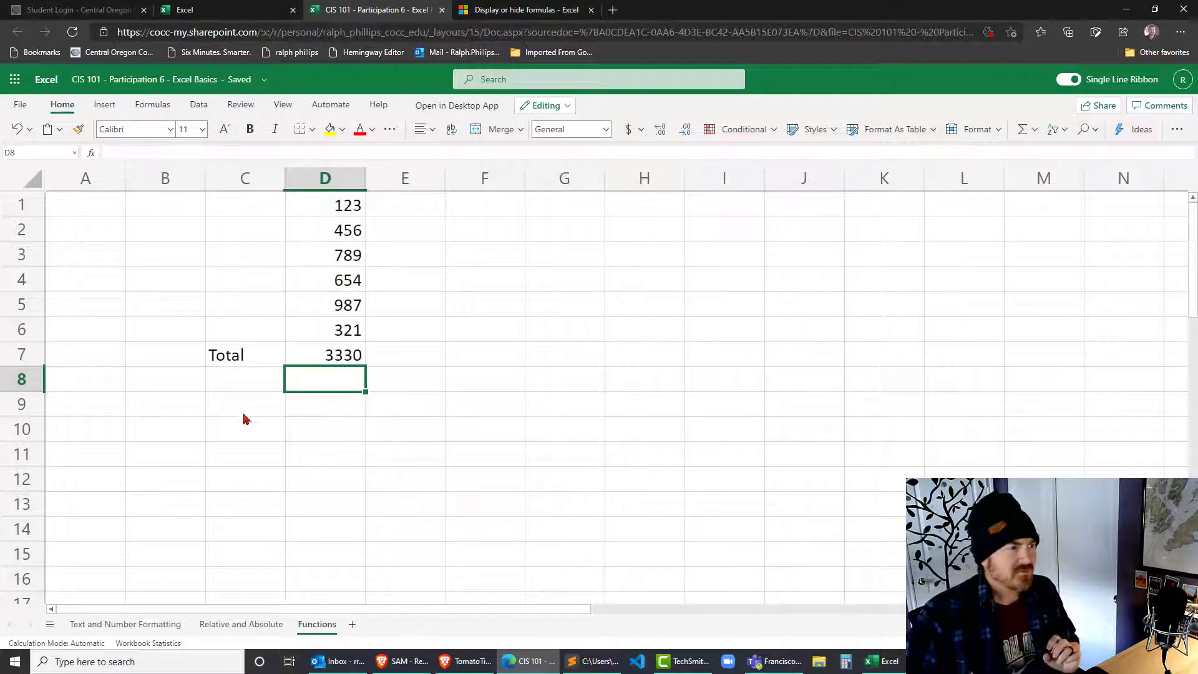
- Enter a second Total label in cell C8, under the first one
click(235, 389)
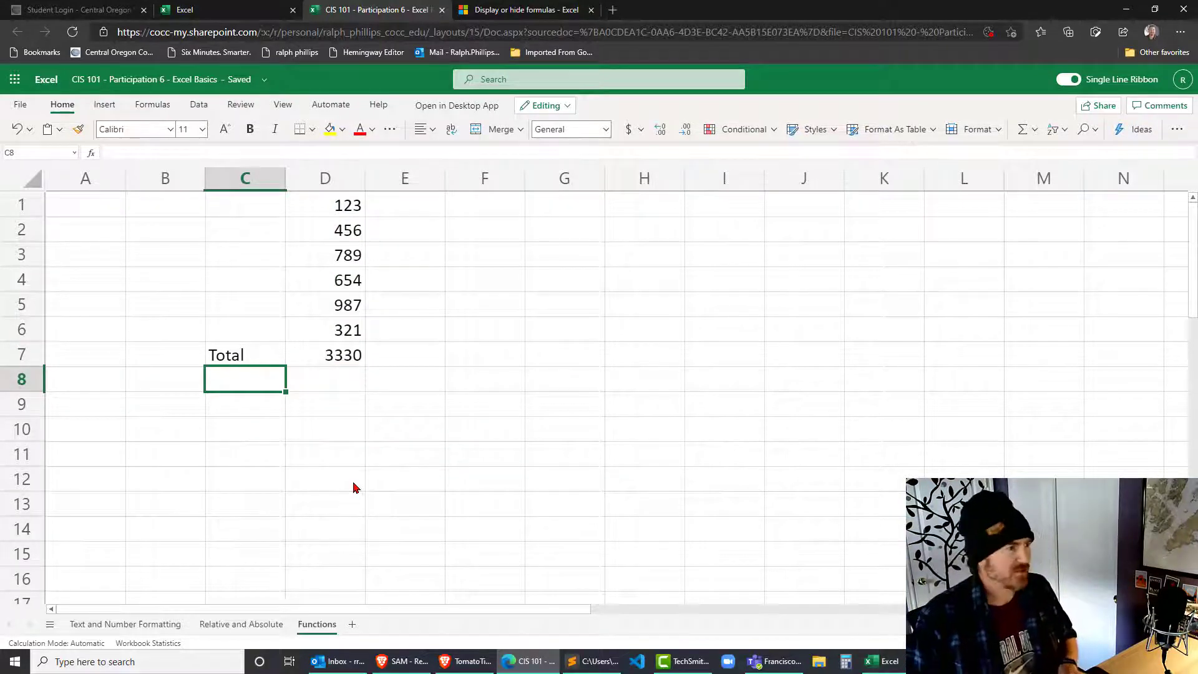
text(Total)
key(Tab)
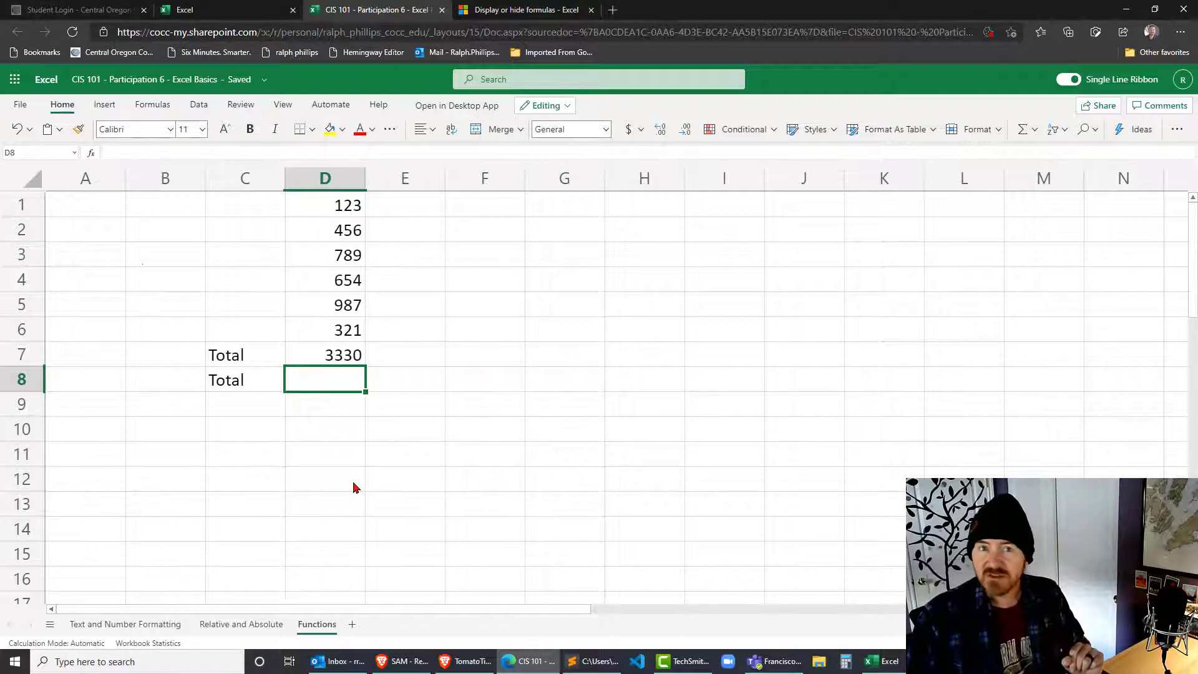
- Write a SUM function over the range D1:D6 in cell D8 and highlight its range argument
text(=)
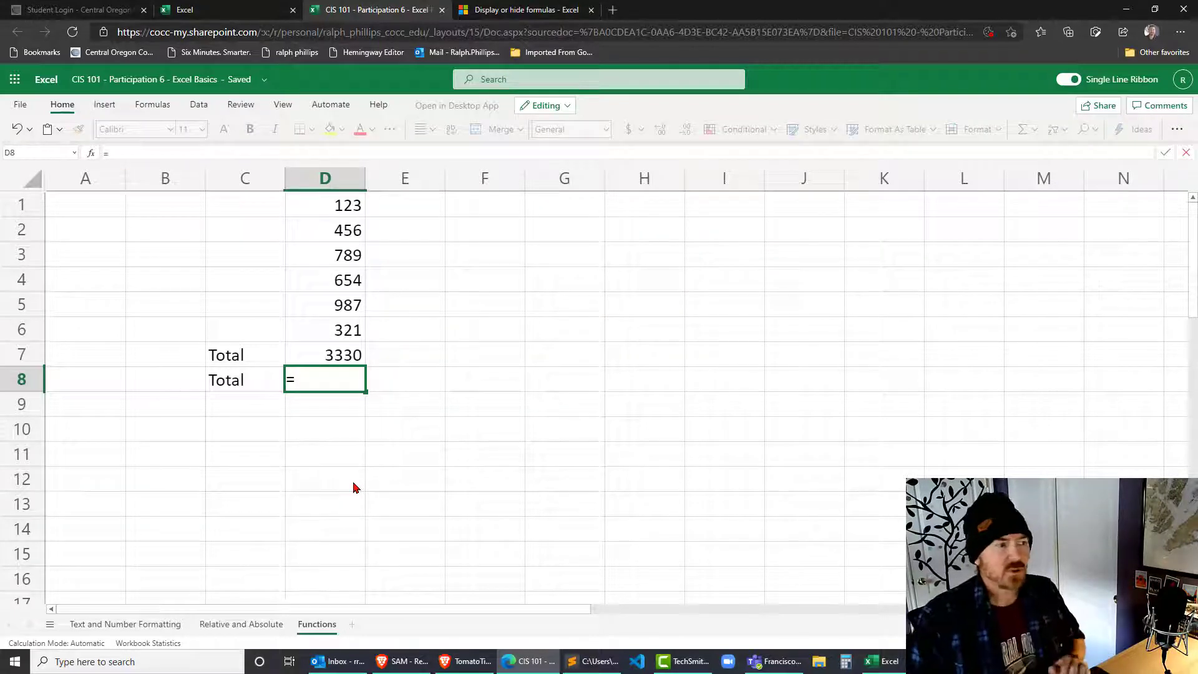
text(sum()
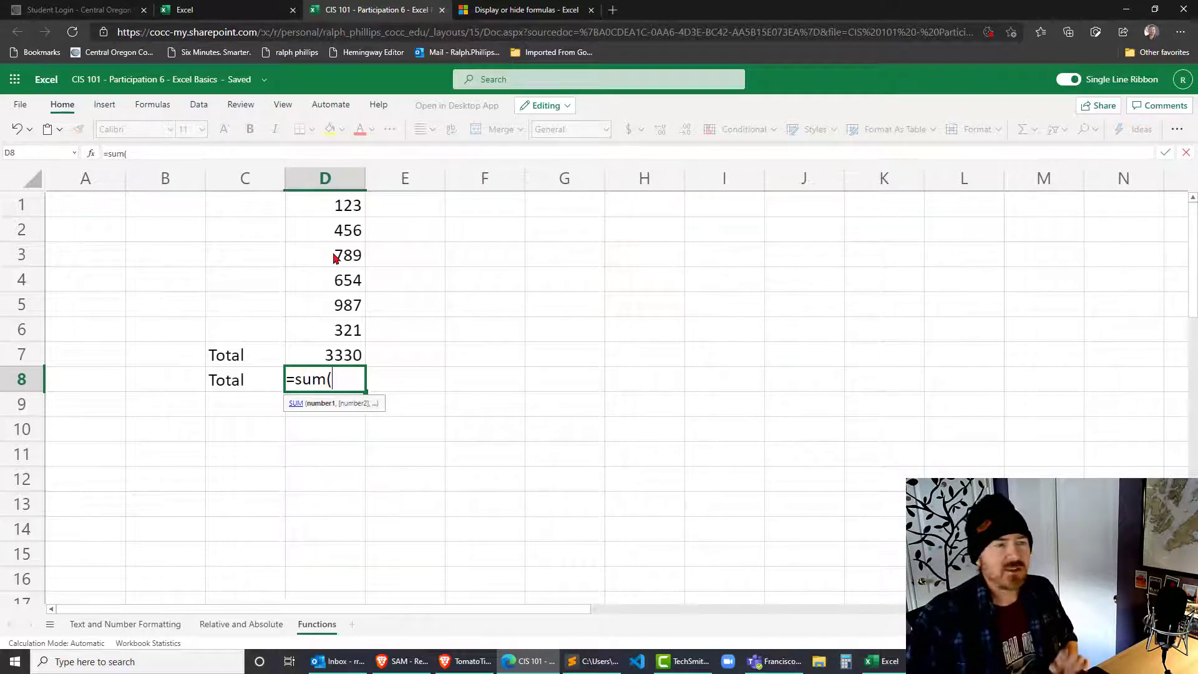
drag(334, 205, 343, 331)
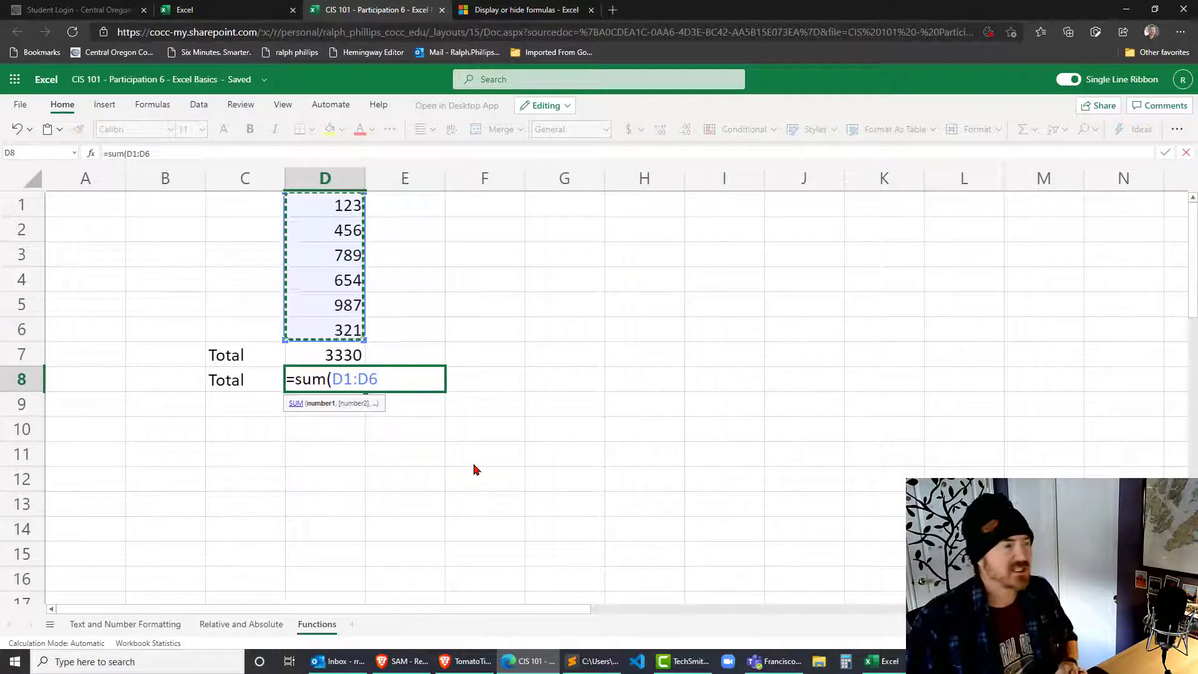
text())
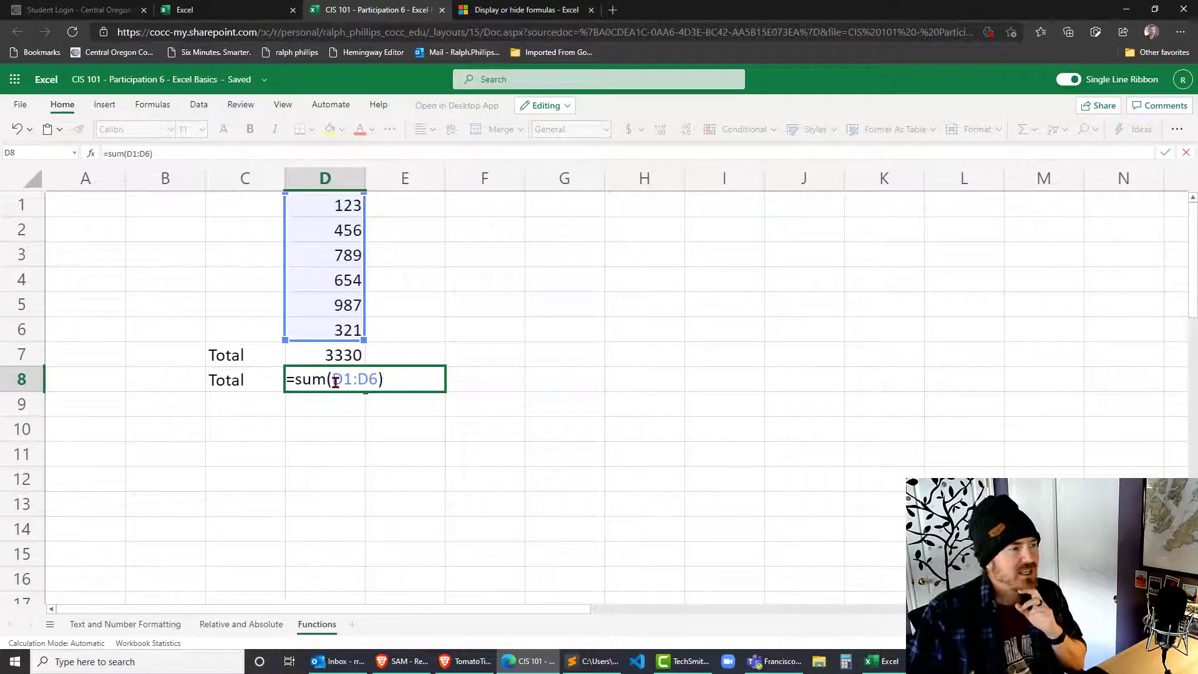
drag(333, 379, 379, 380)
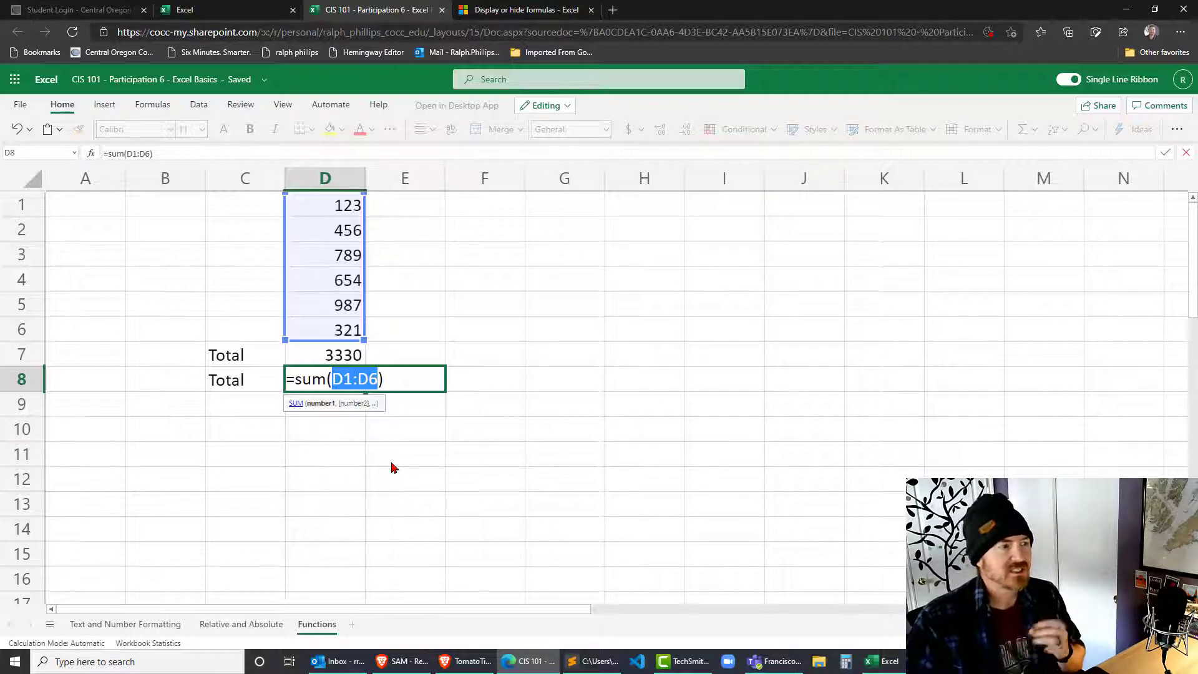
- Try D7 as a second argument of the SUM in cell D8, remove it again, and commit =sum(D1:D6)
click(387, 382)
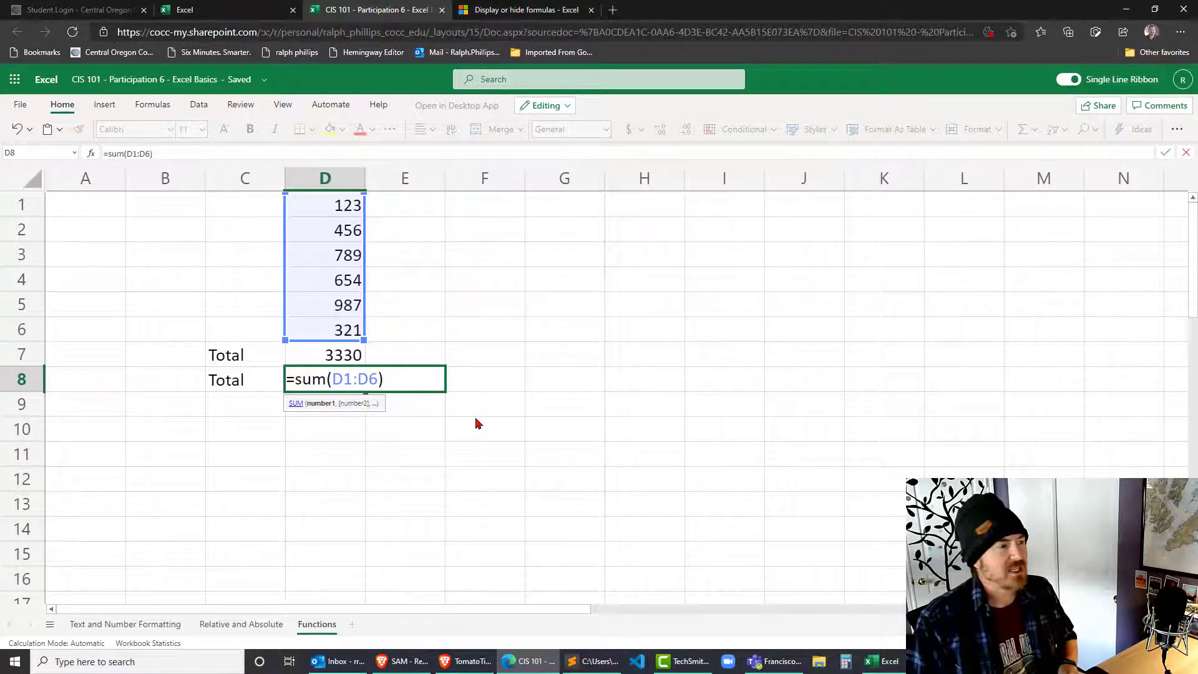
text(,)
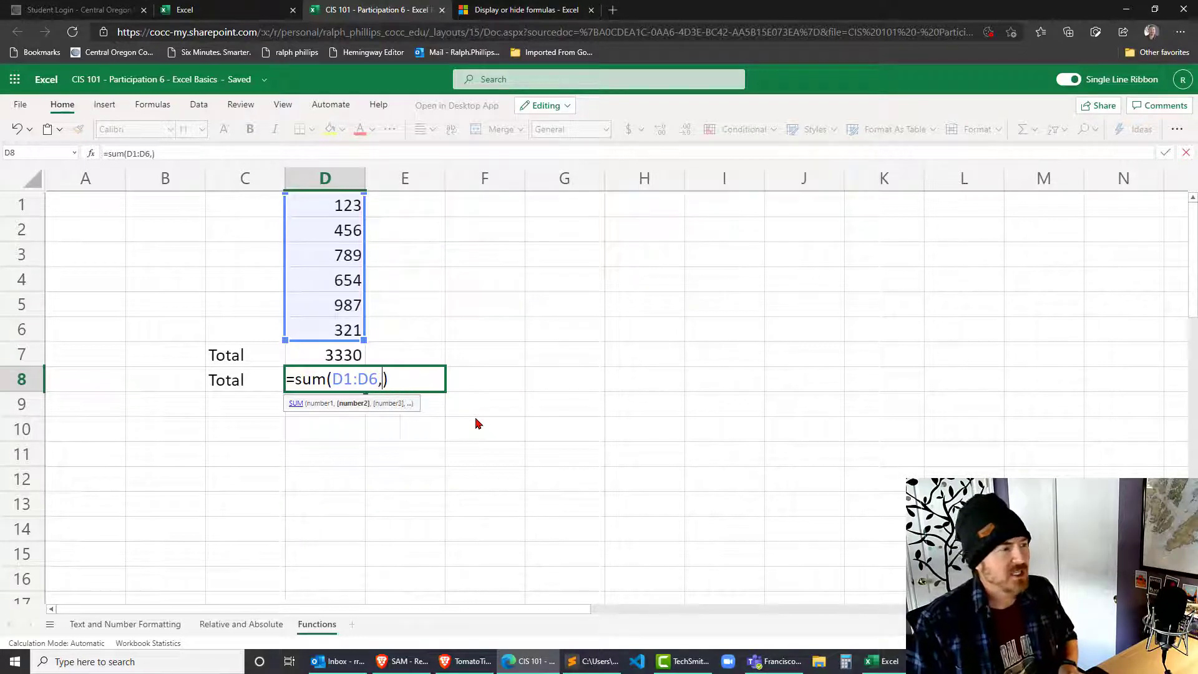
click(347, 356)
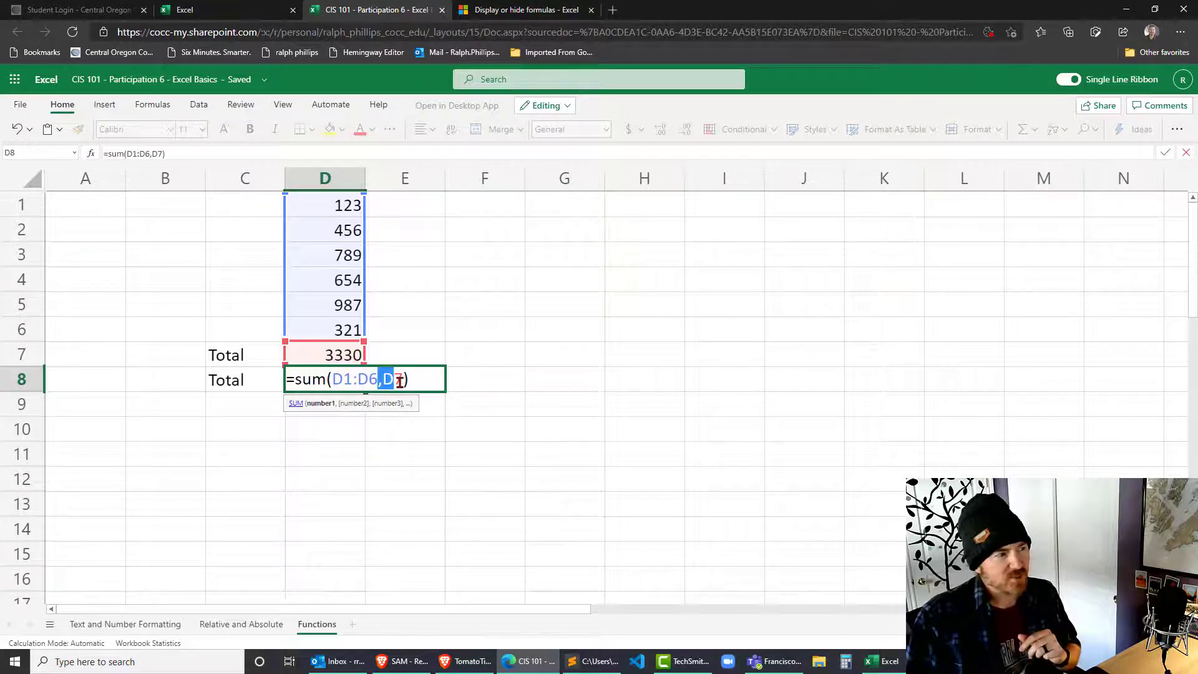
key(BackSpace)
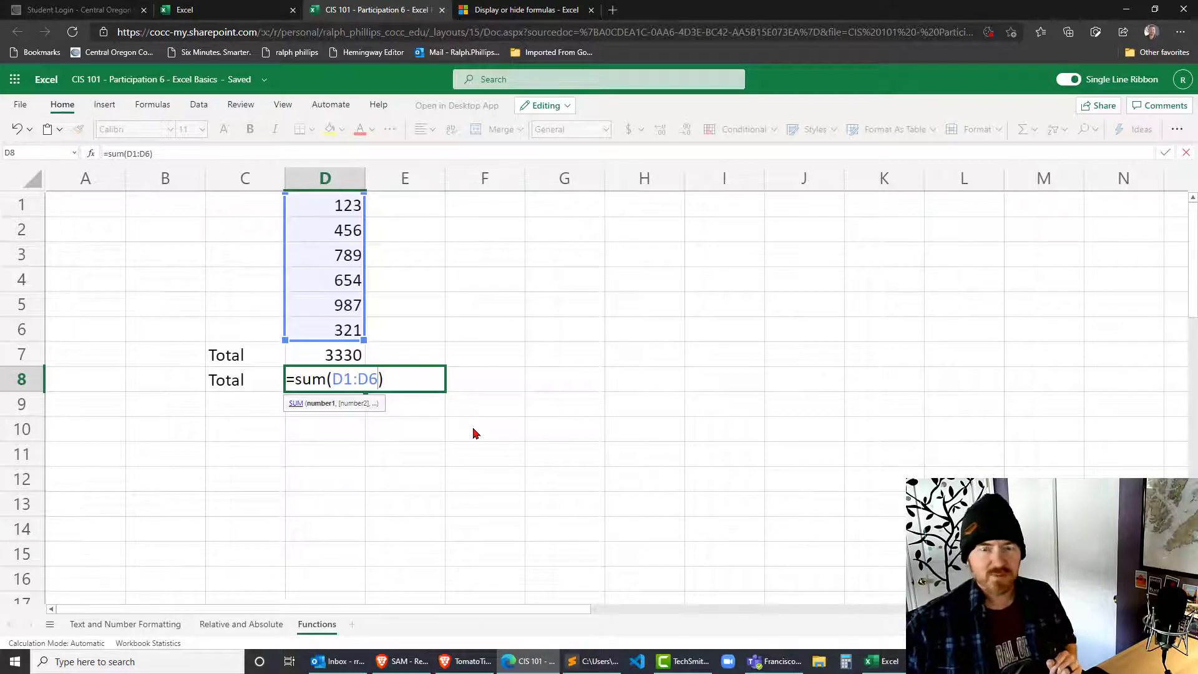
key(Return)
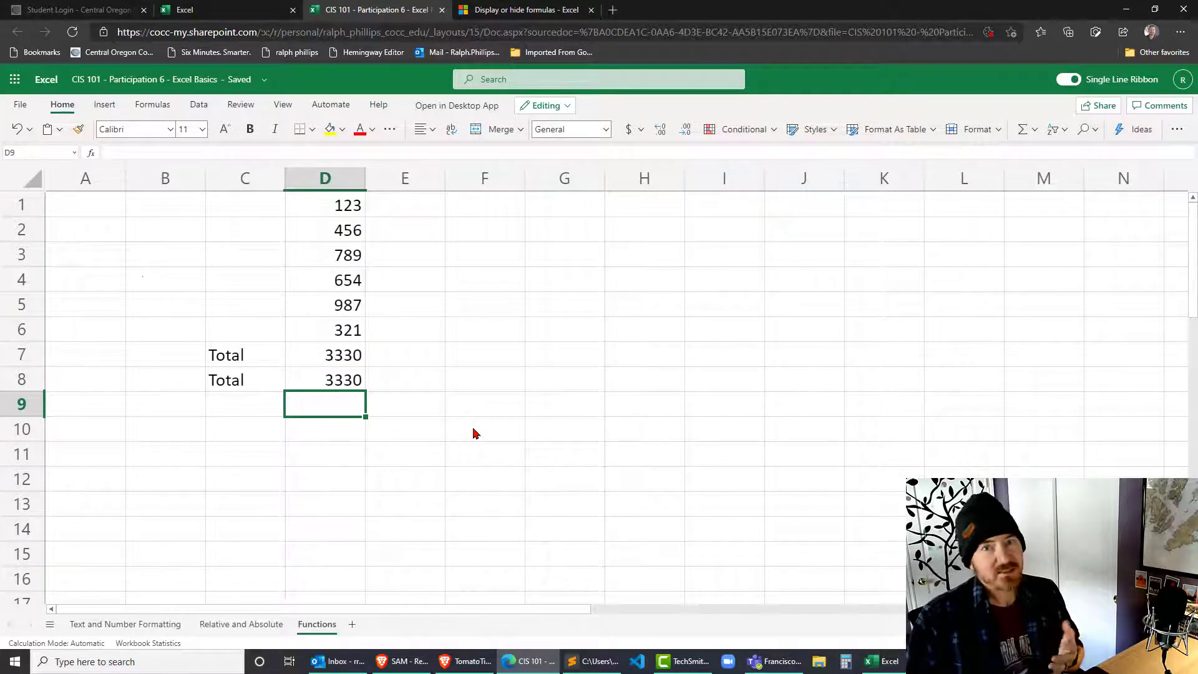
- Enter a third Total label in cell C9, under the existing two
click(268, 407)
text(Total)
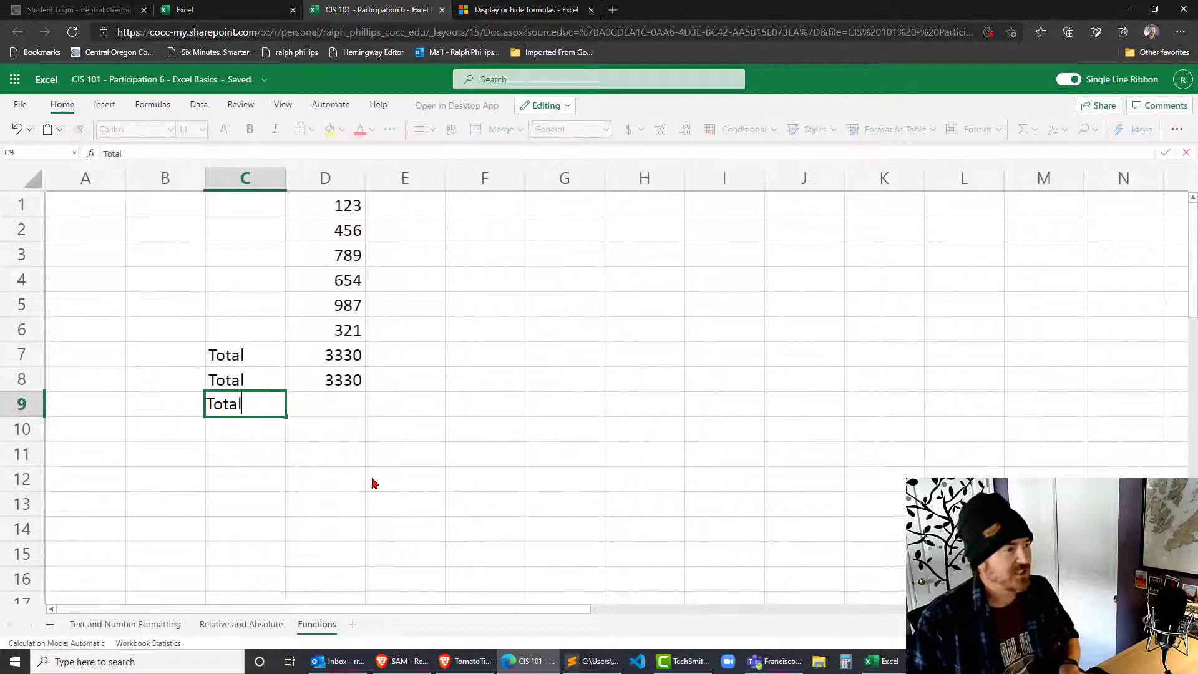
key(Tab)
- Total the six numbers in cell D9 with individually listed arguments, using =sum(D1,D2,D3,D4,D5,D6)
text(=)
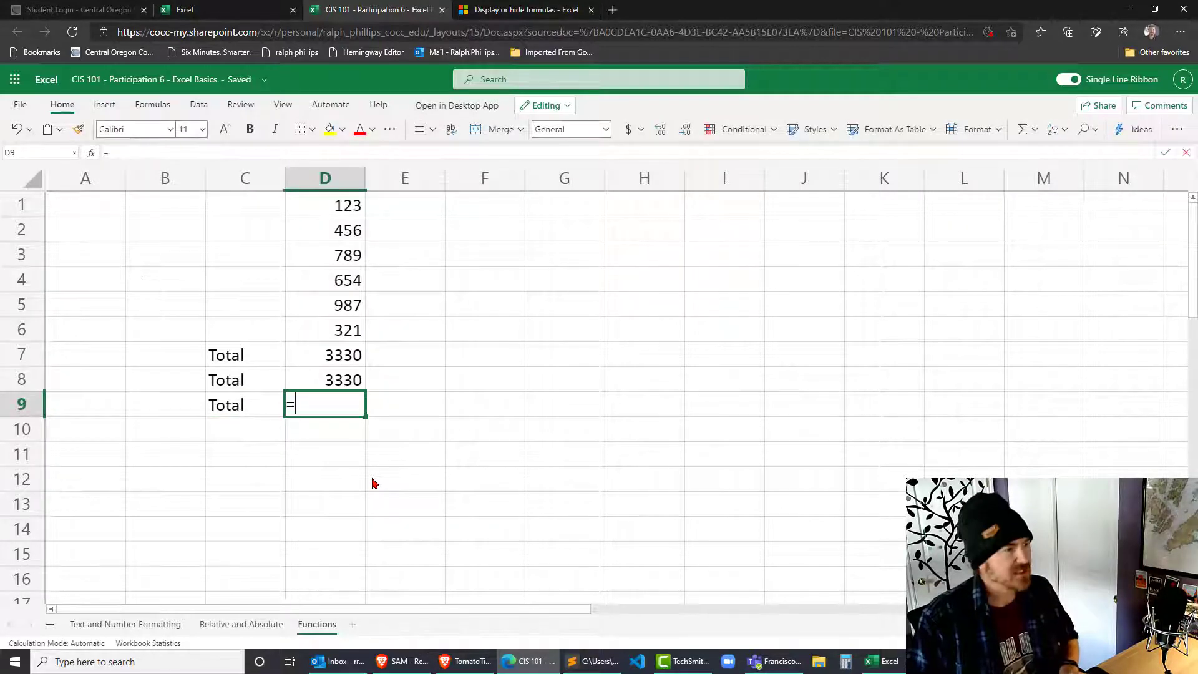
text(sum()
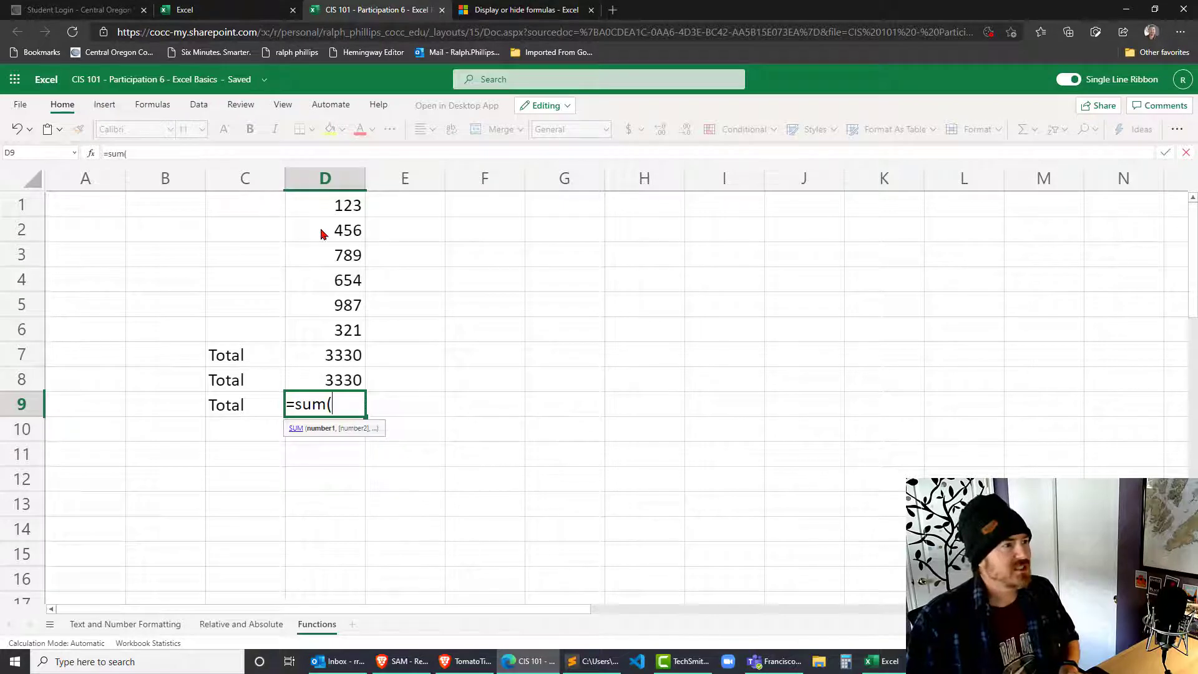
click(351, 207)
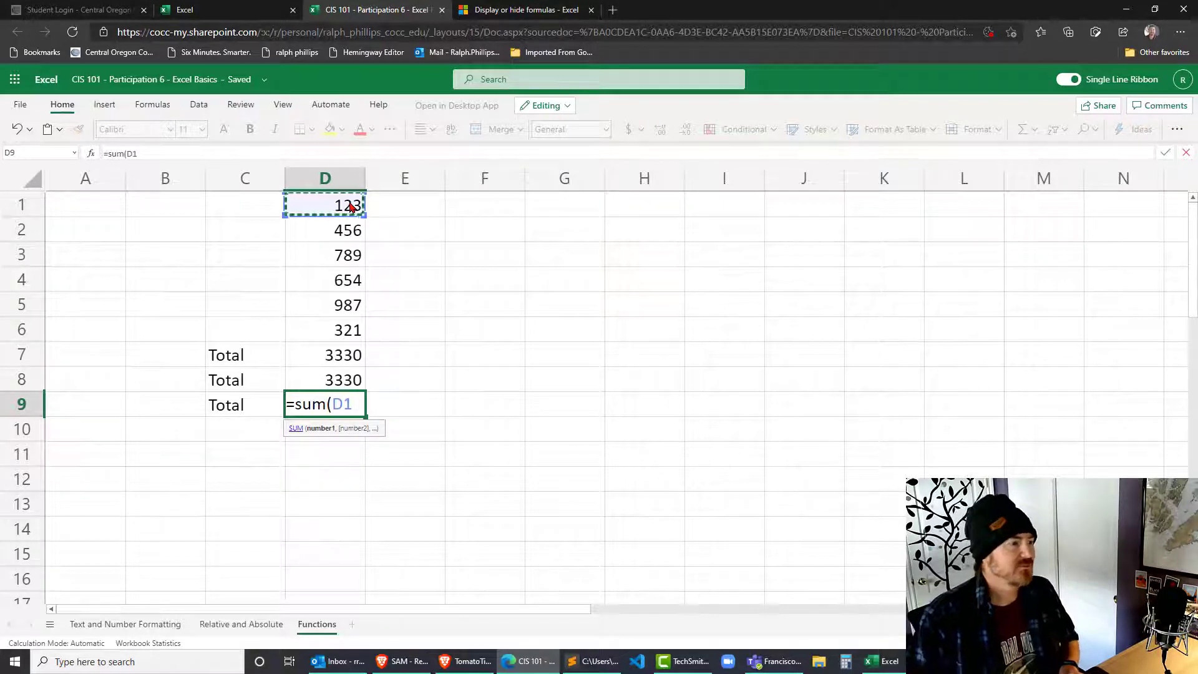
text(,)
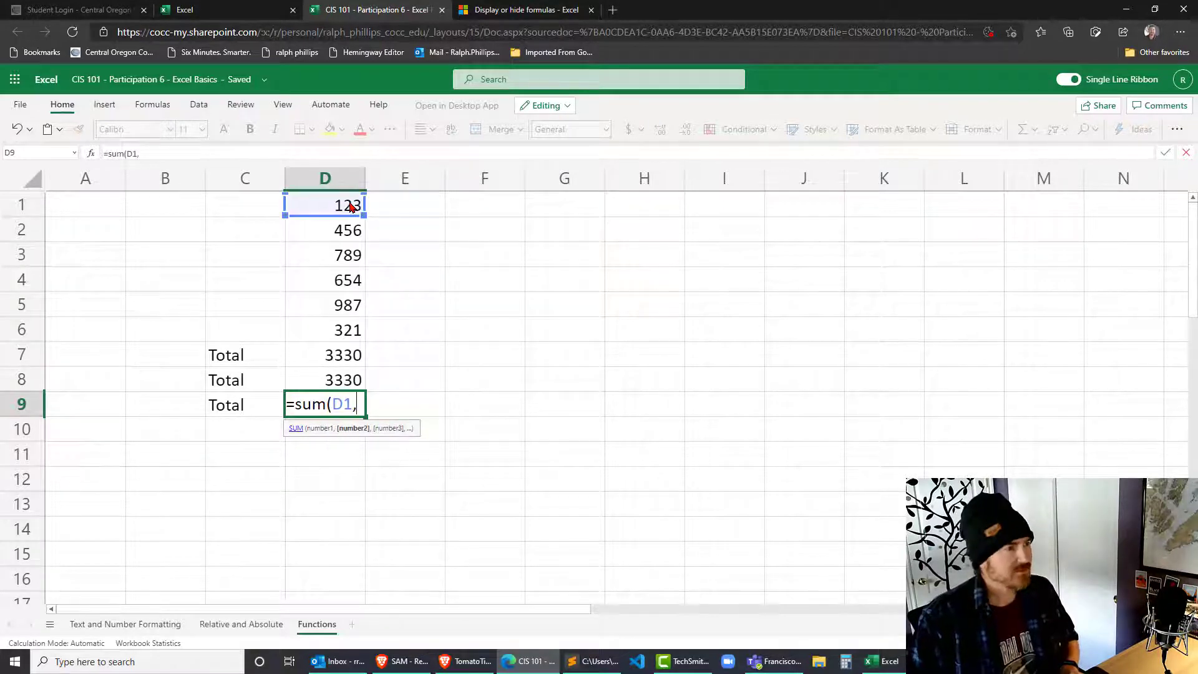
click(351, 236)
text(,)
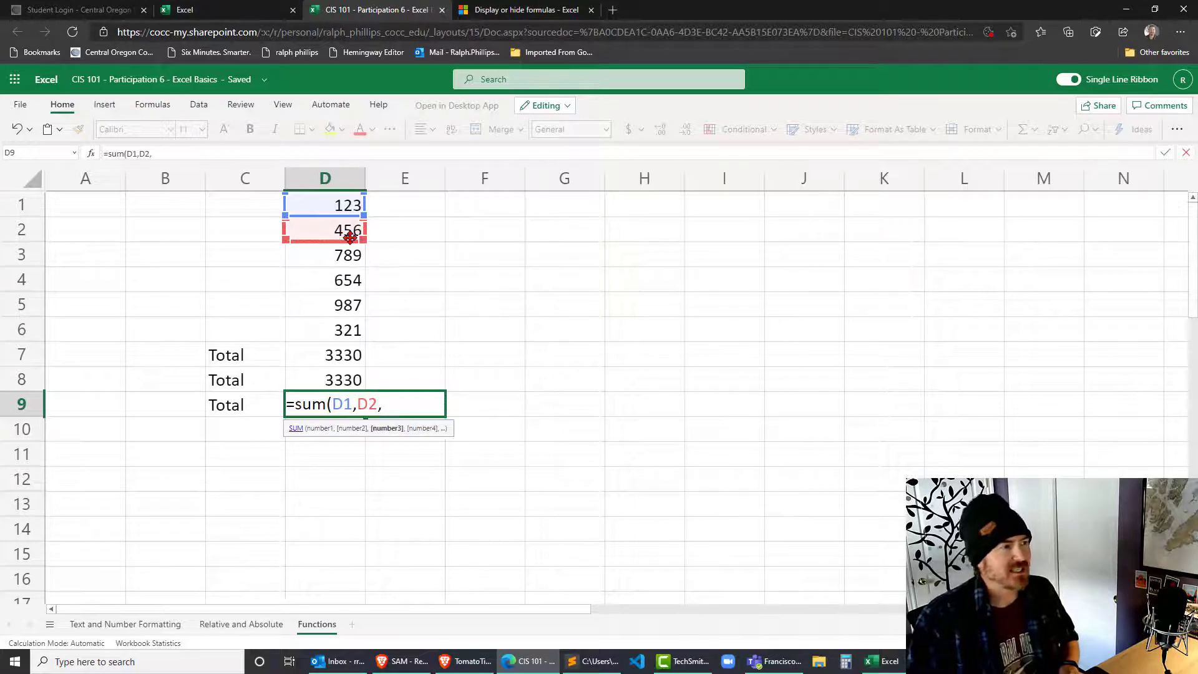
click(351, 256)
text(,)
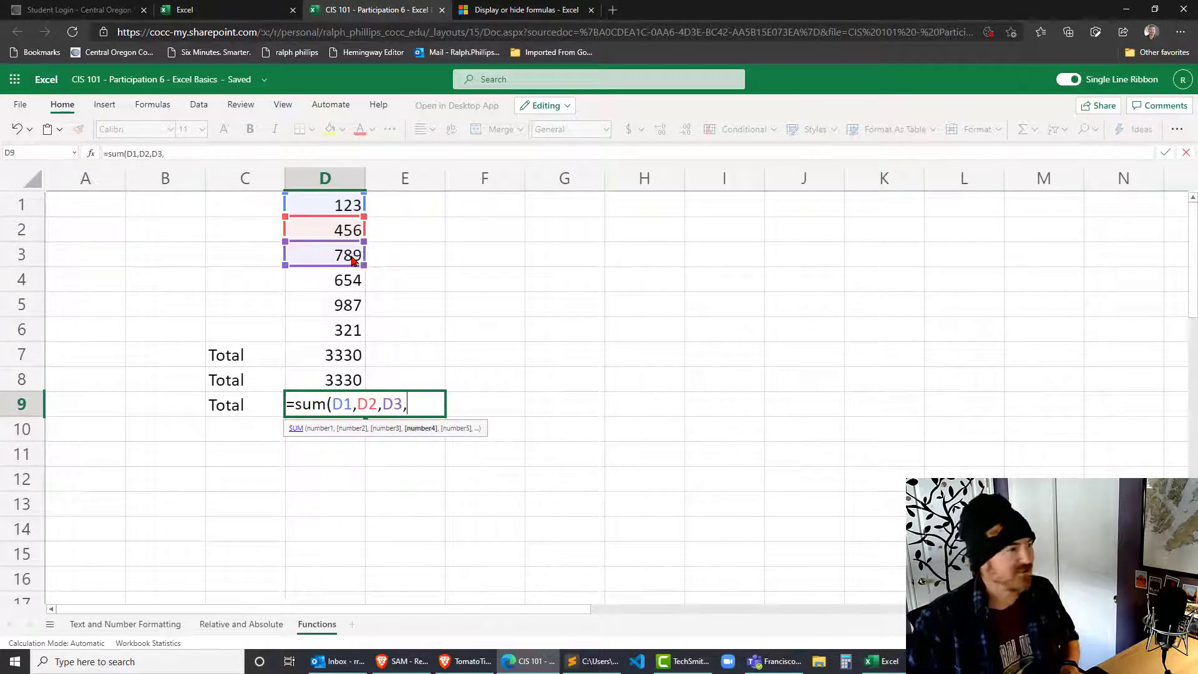
click(340, 280)
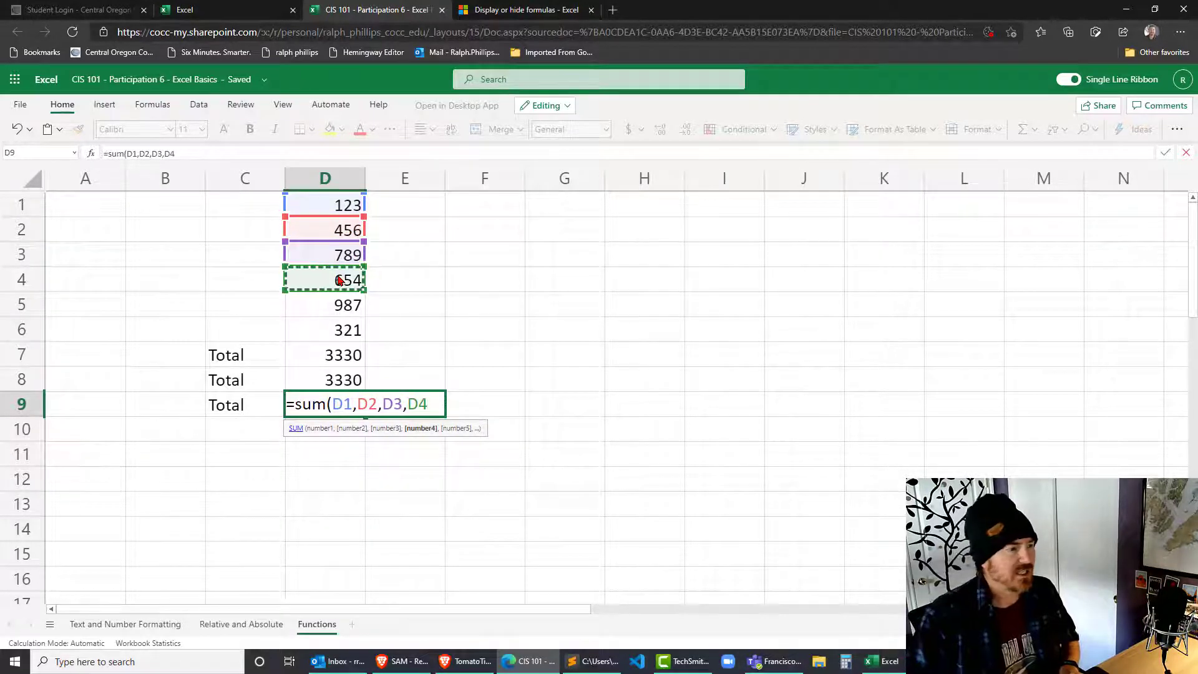
text(,)
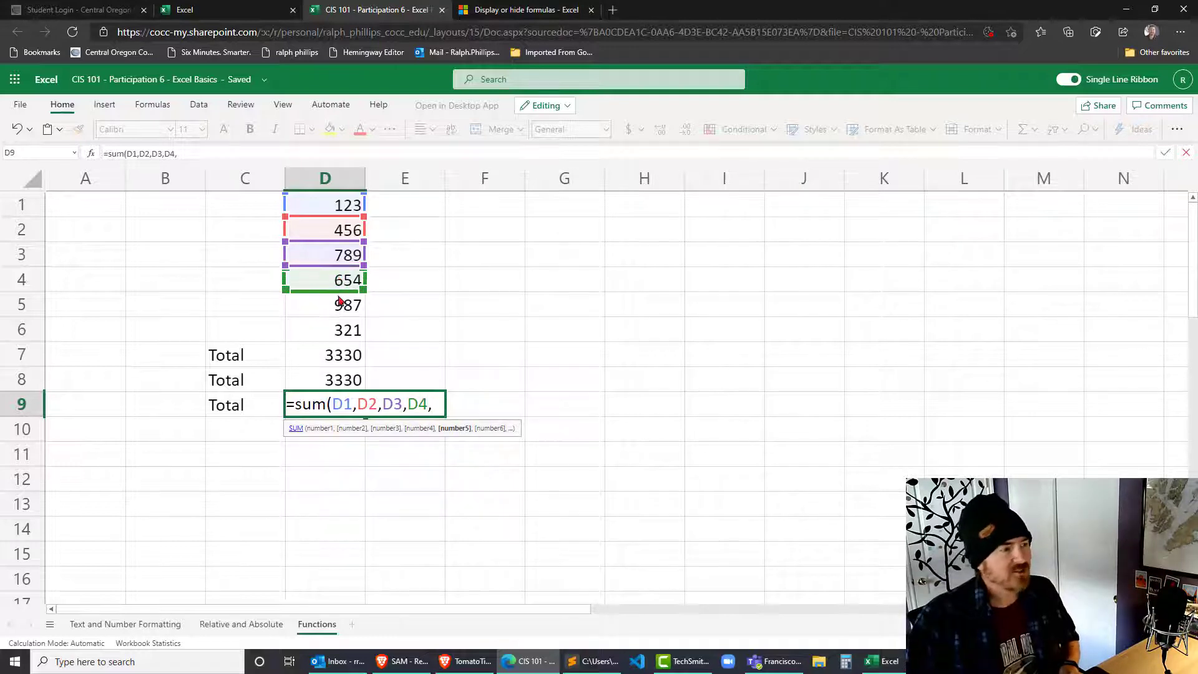
click(342, 306)
text(,)
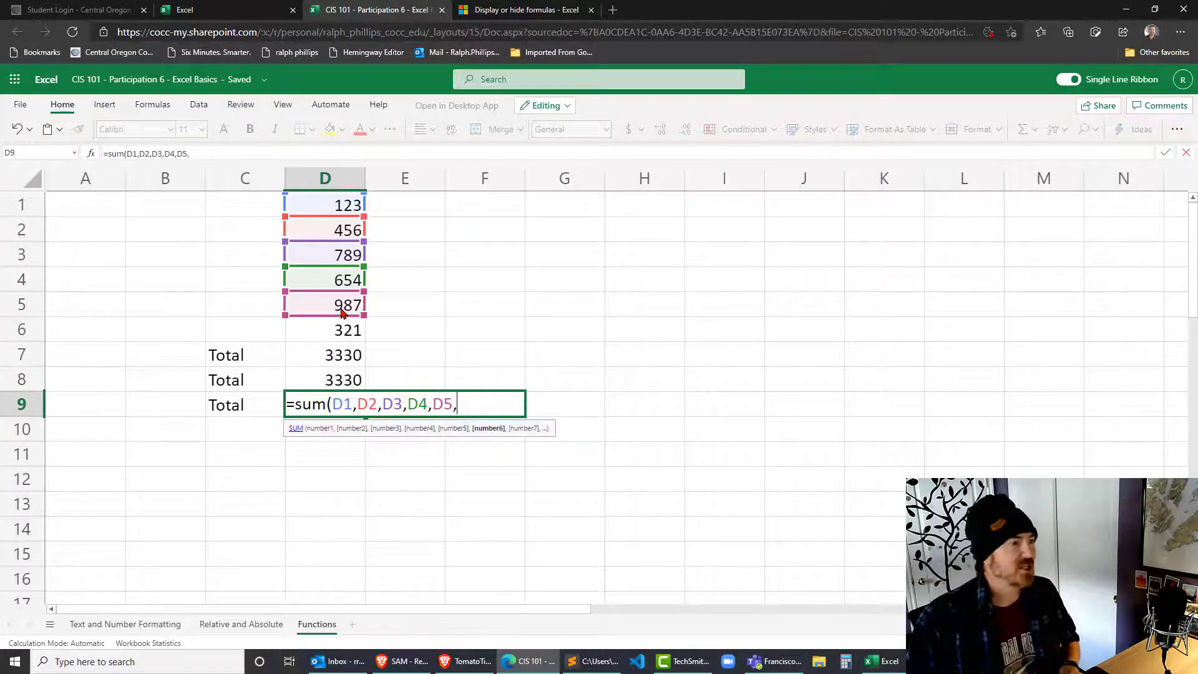
click(320, 335)
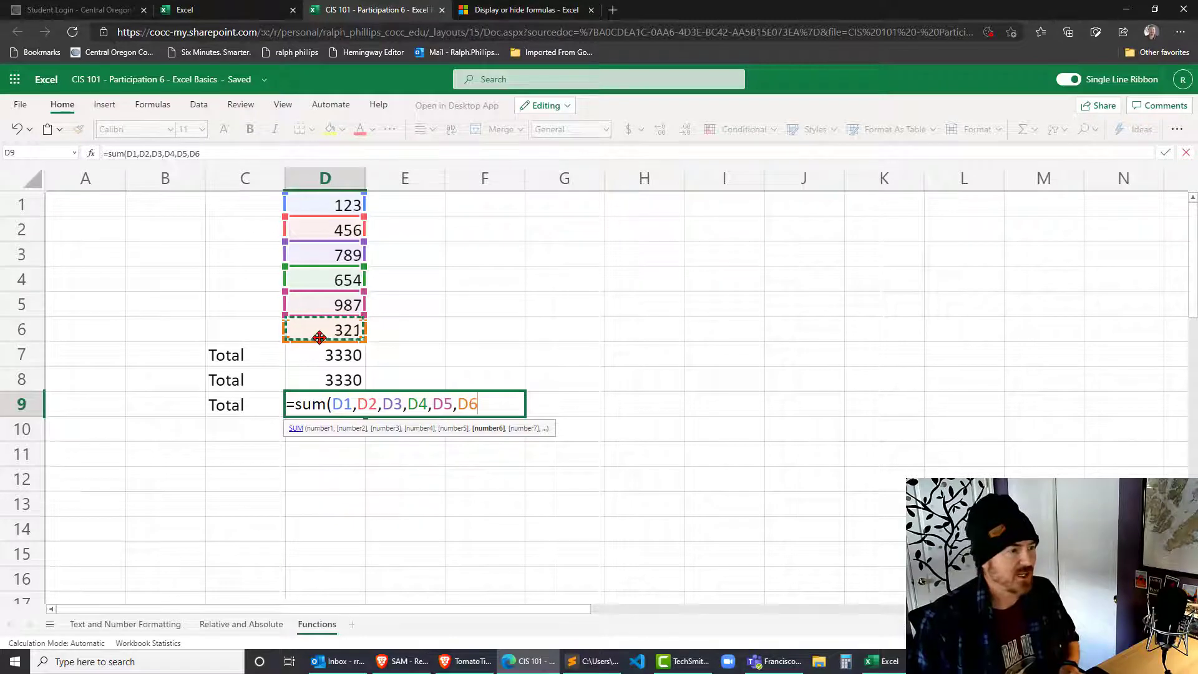
text())
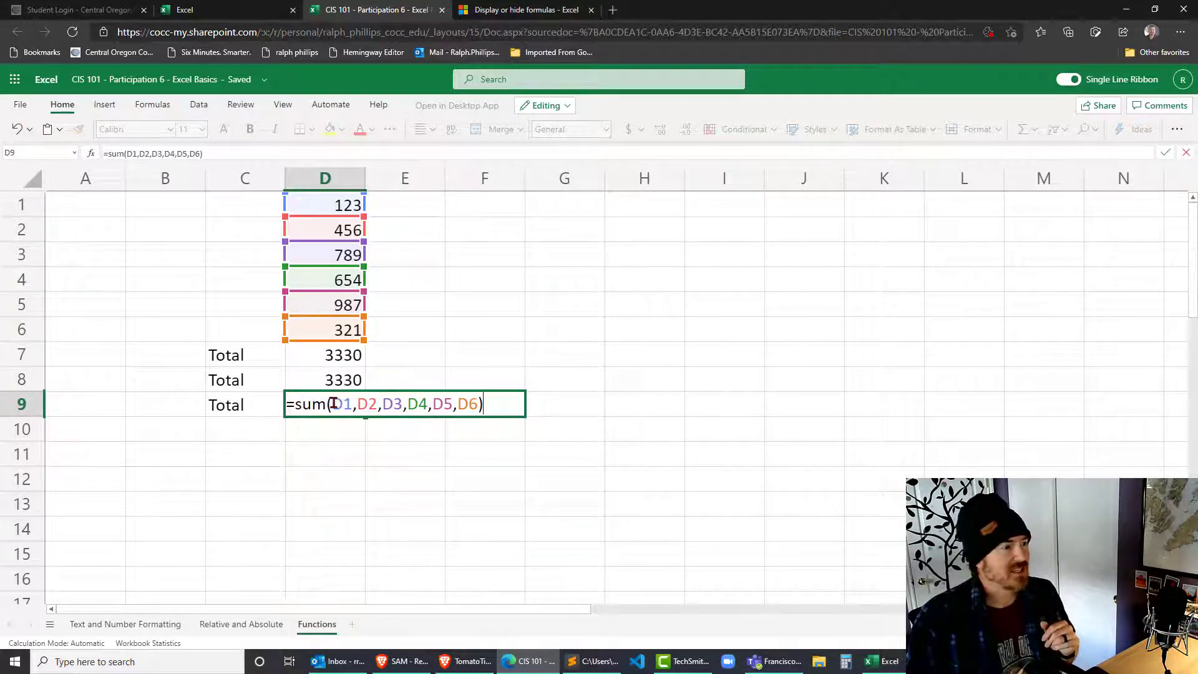
drag(333, 403, 478, 397)
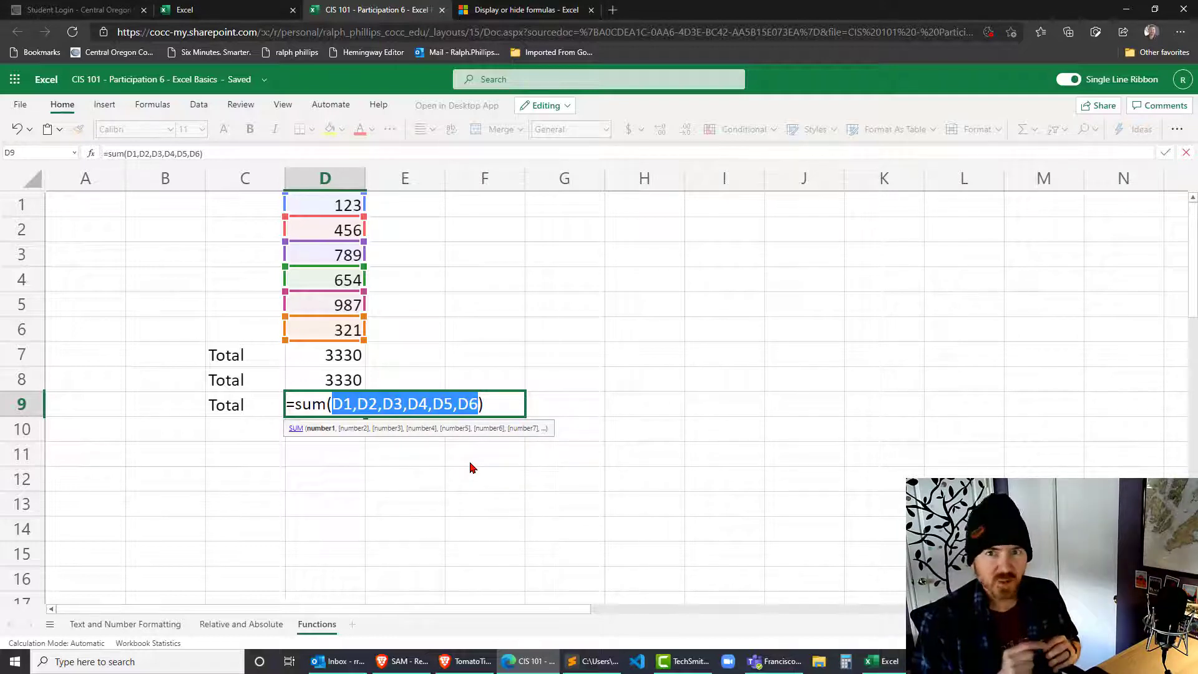
key(Right)
key(Return)
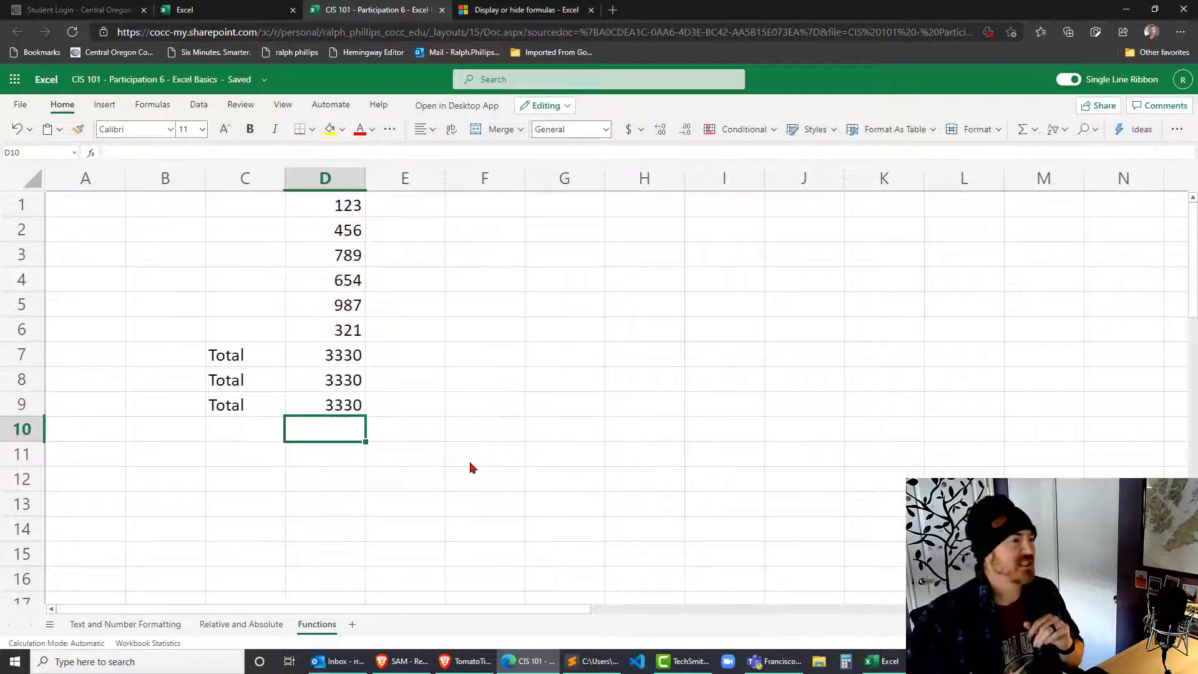
- Compare the three total formulas in cells D7, D9 and D8, leaving each one as it is
drag(362, 361, 353, 413)
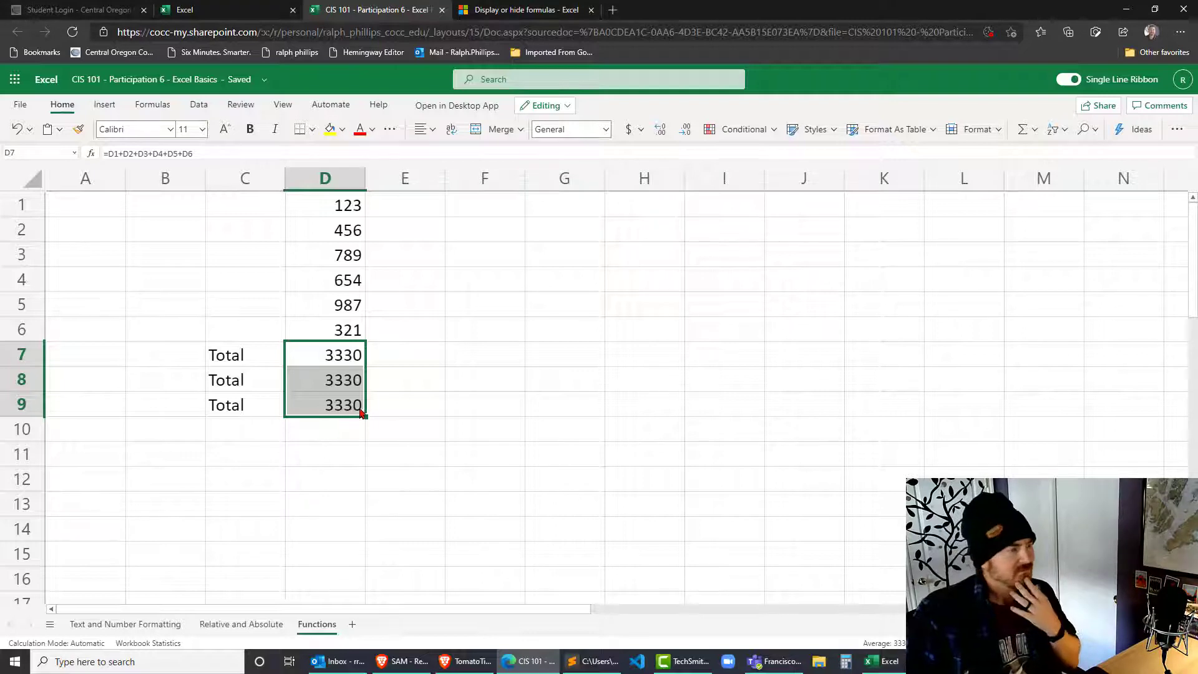
click(375, 382)
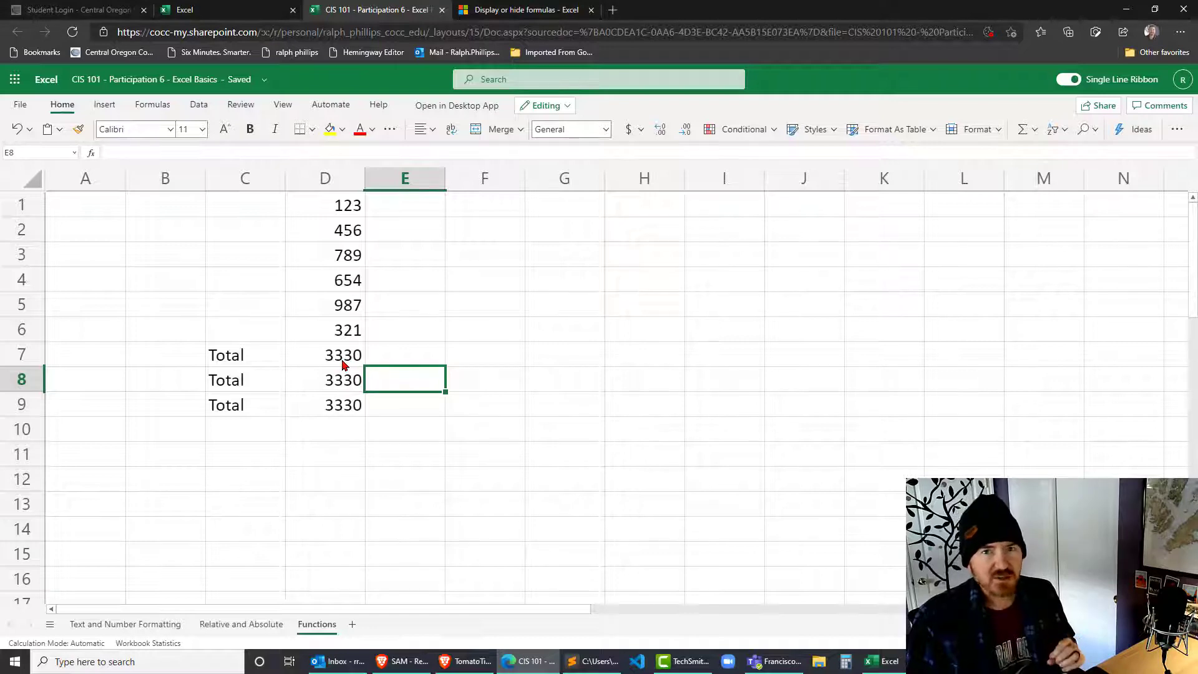
double_click(342, 362)
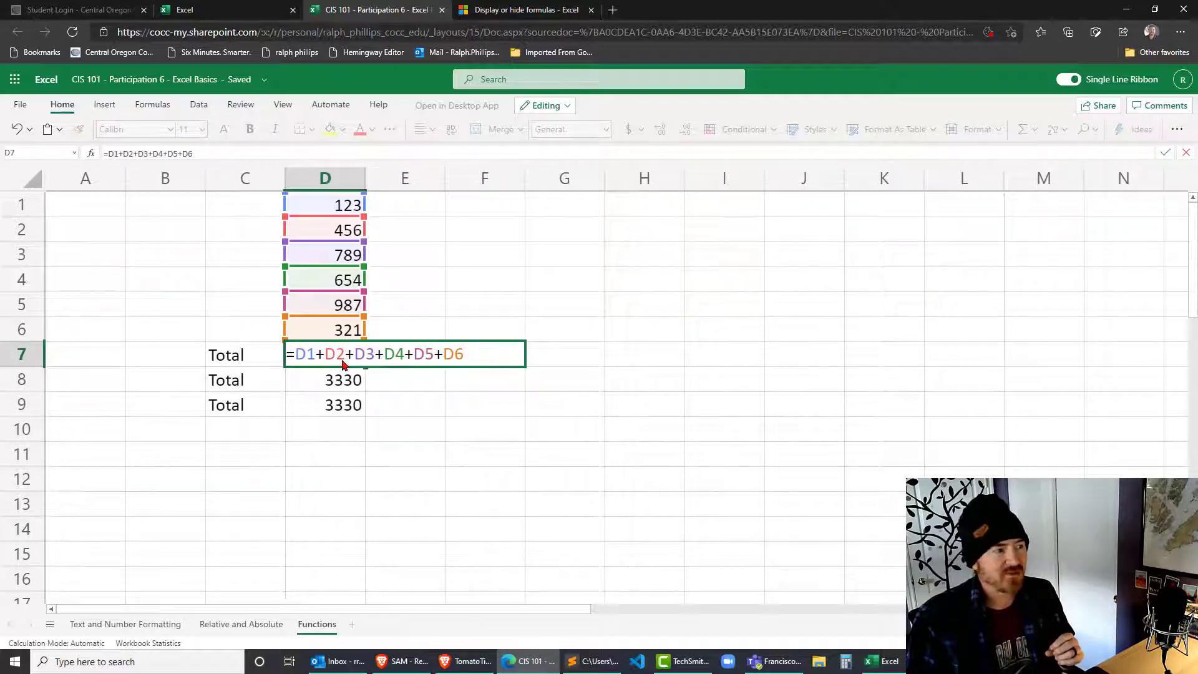
key(Escape)
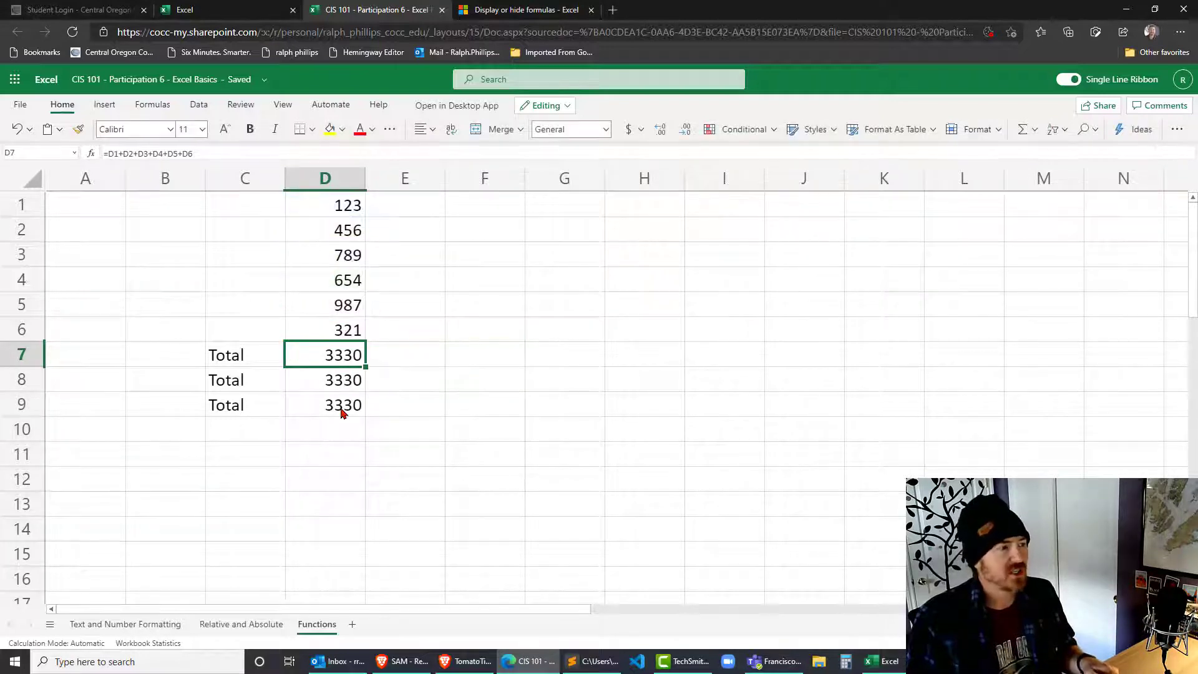
click(343, 412)
double_click(343, 409)
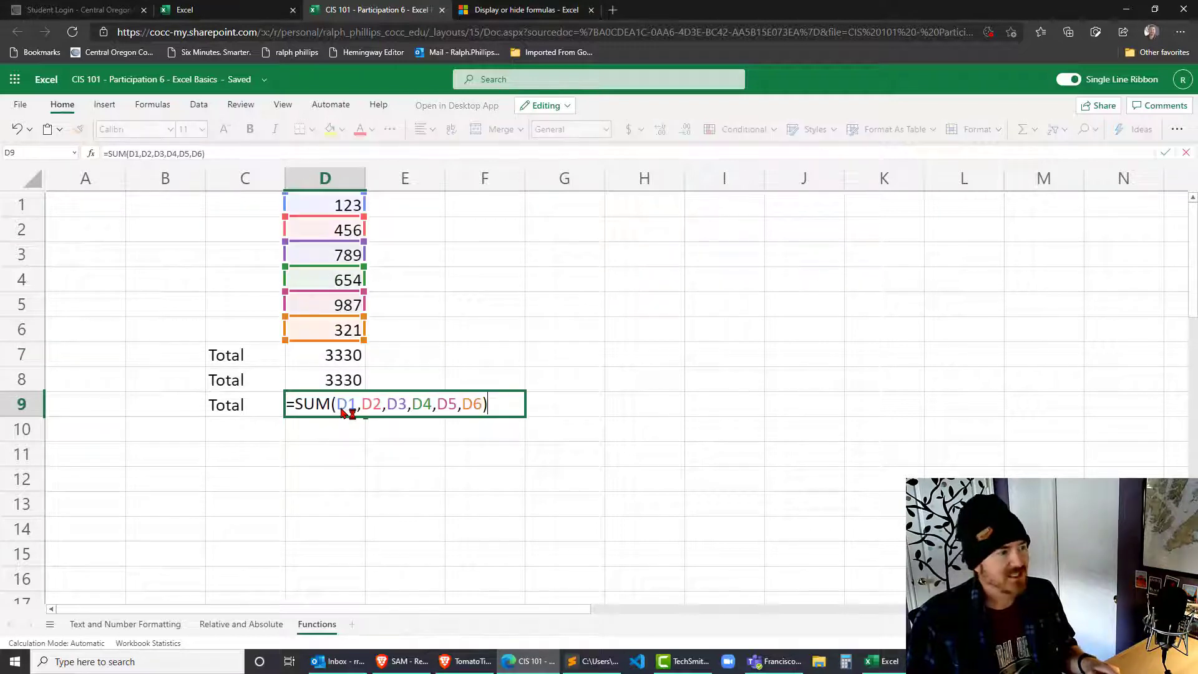
key(Escape)
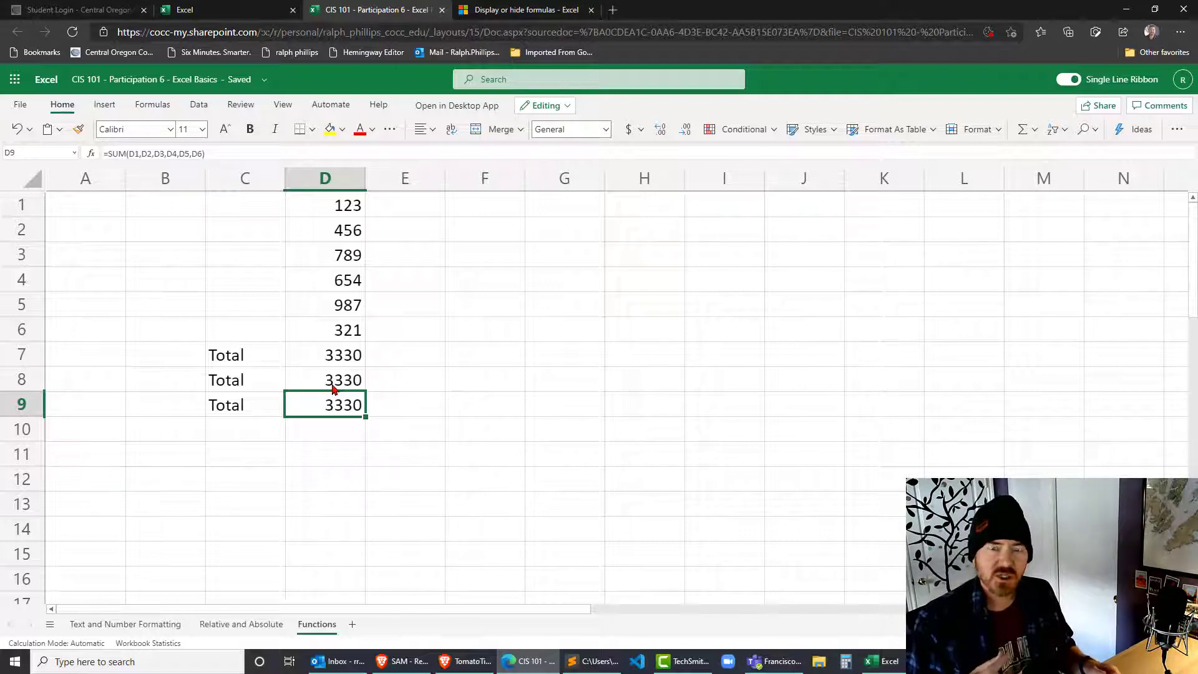
click(332, 387)
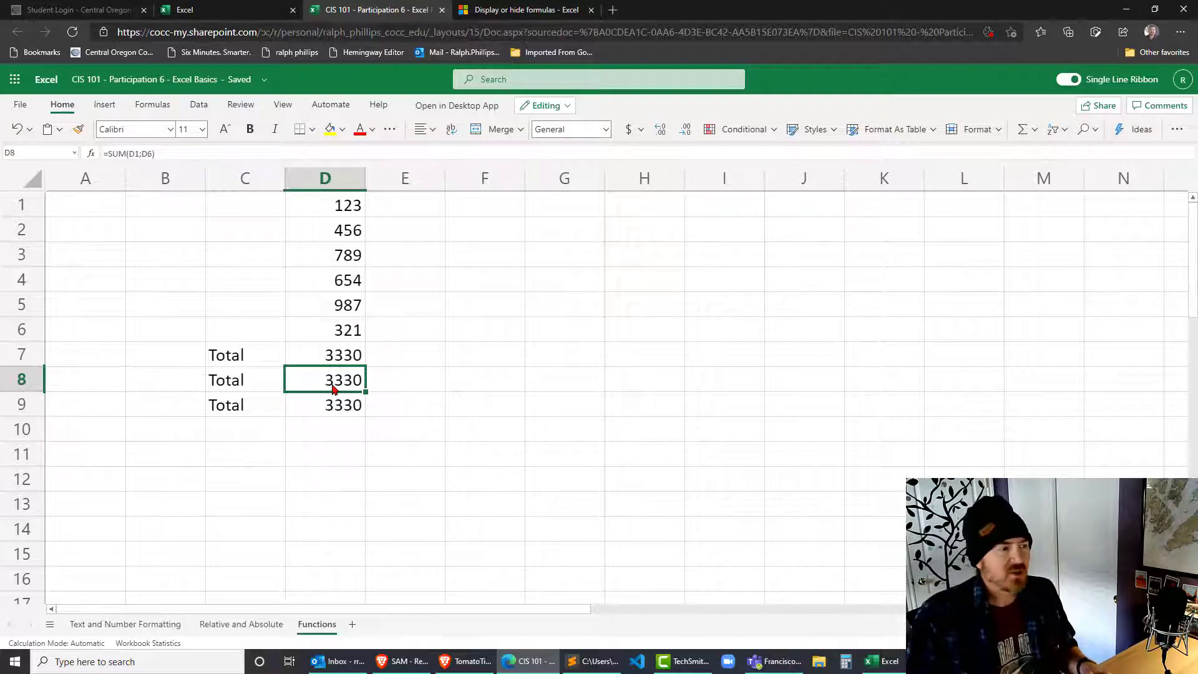
double_click(333, 387)
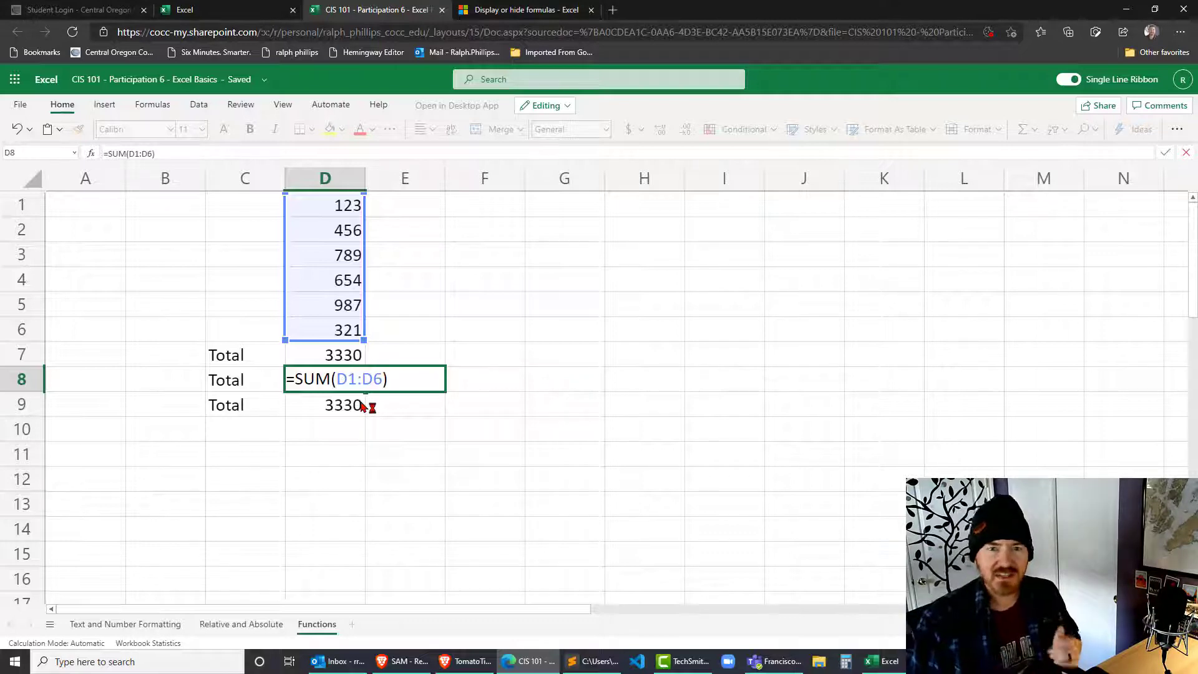
click(334, 429)
- Enter a fourth label, total, in cell C10, under the three Total labels
click(218, 436)
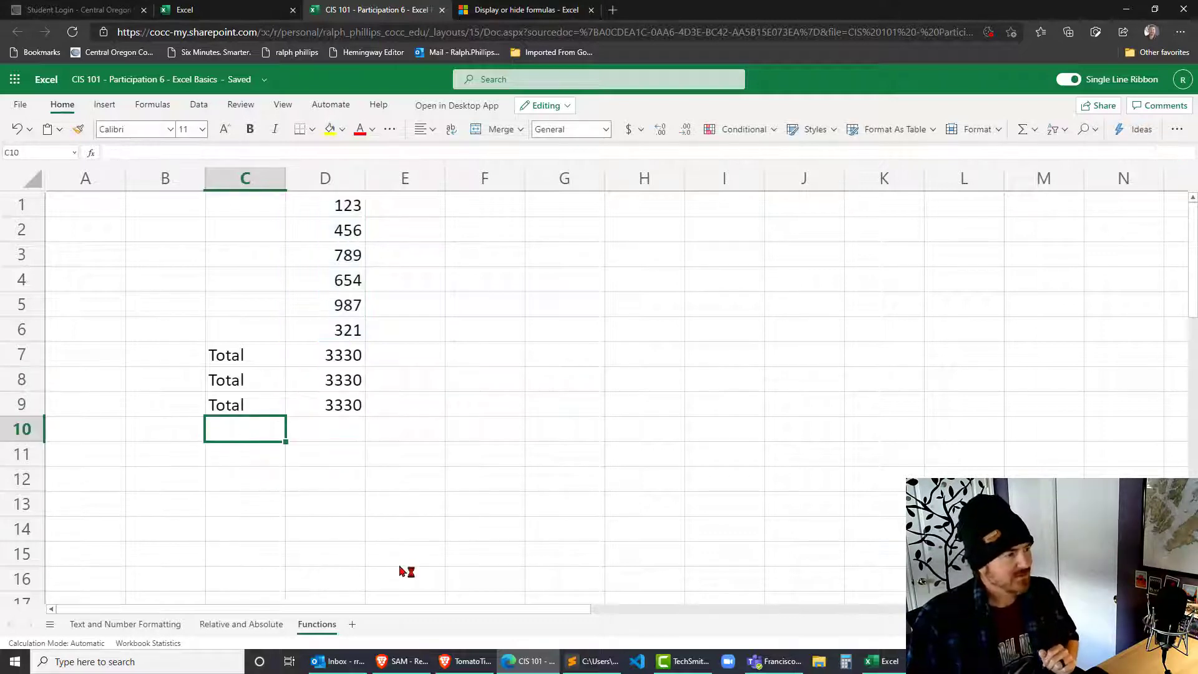
text(total)
key(Tab)
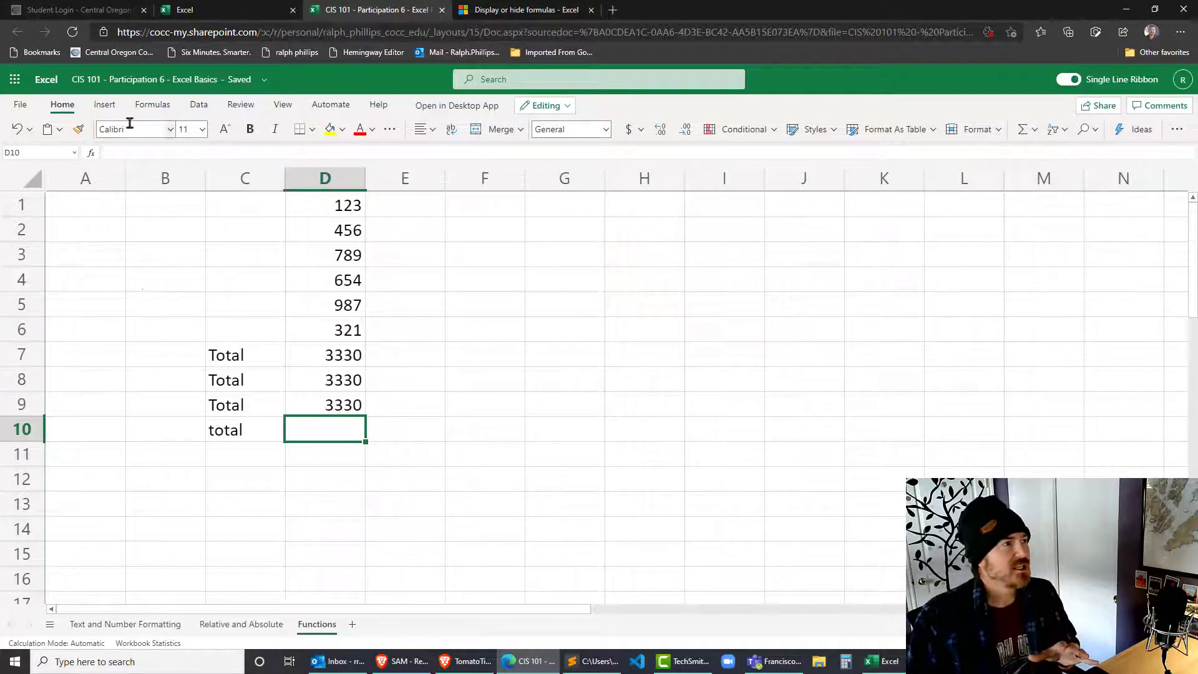
- Total the six numbers in cell D10 with AutoSum, setting its range to D1:D6
click(1035, 130)
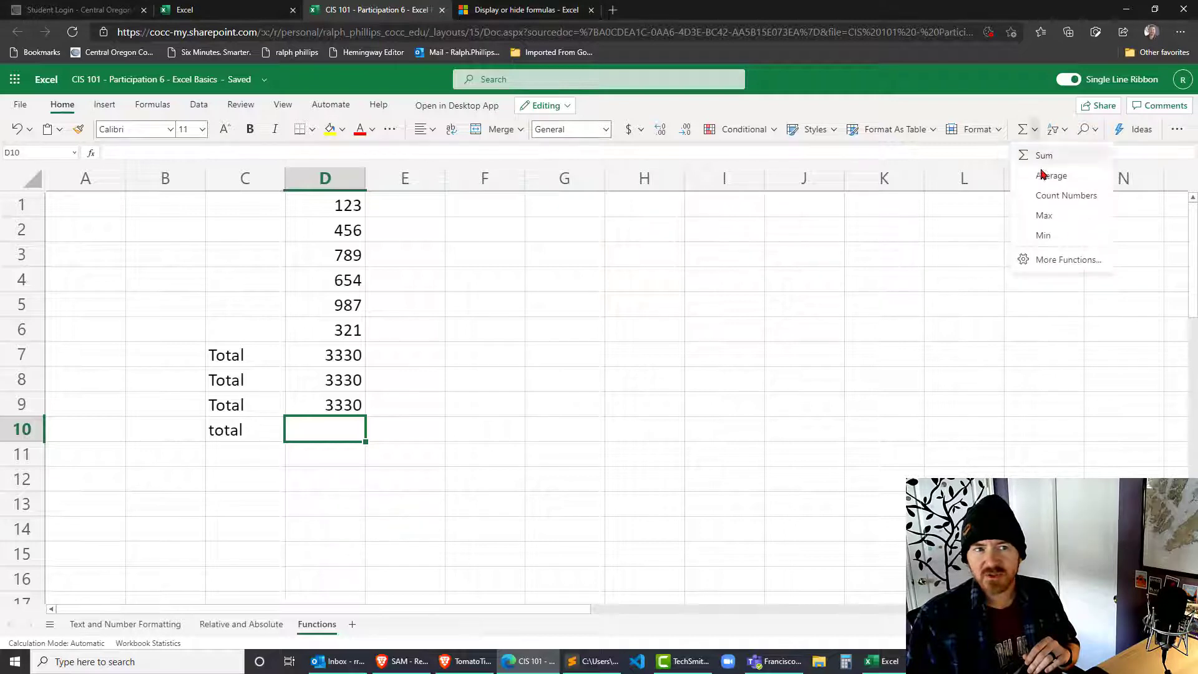
click(1023, 139)
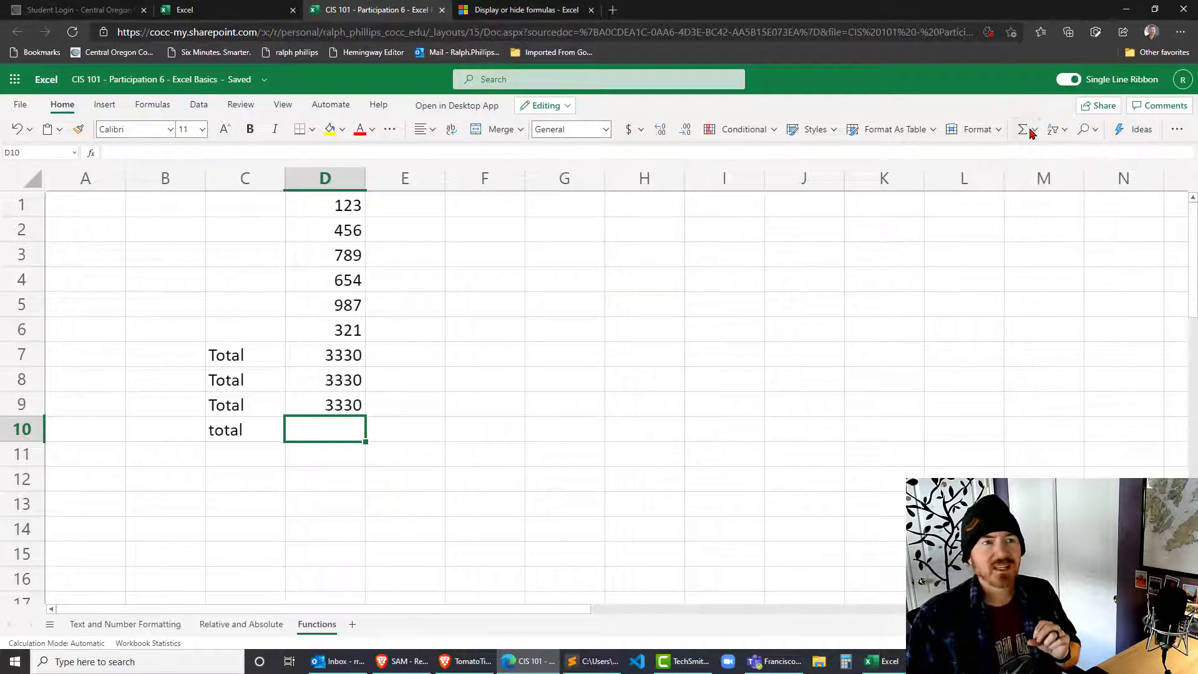
click(1023, 131)
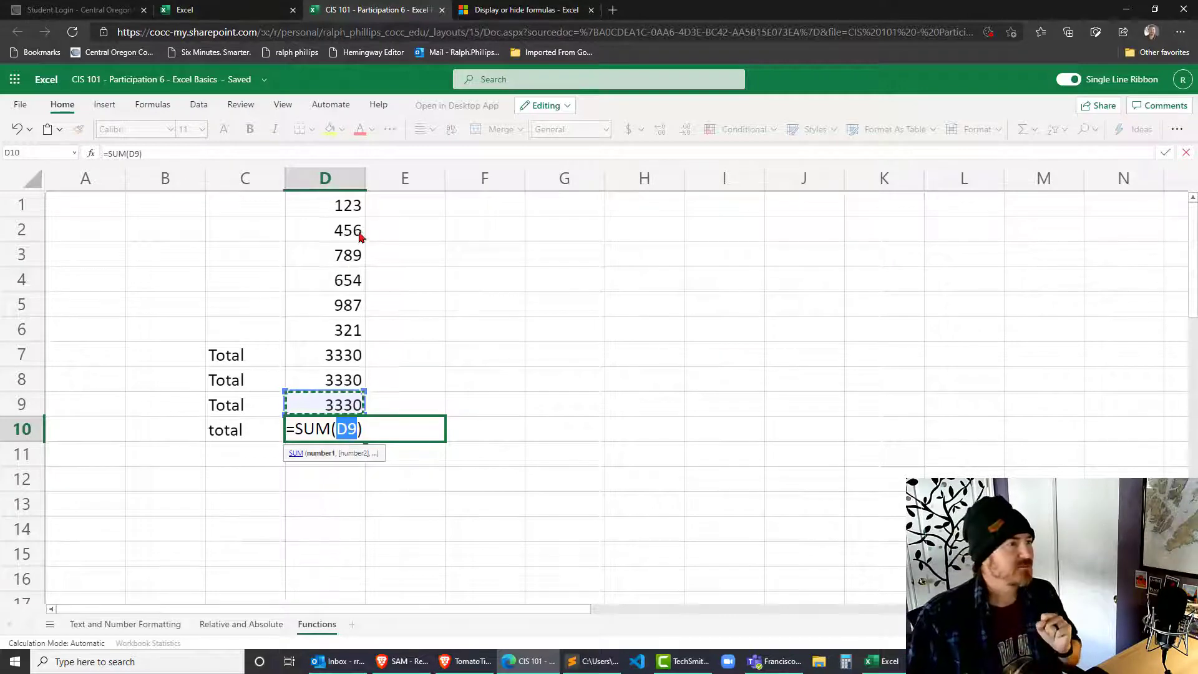
drag(340, 205, 343, 334)
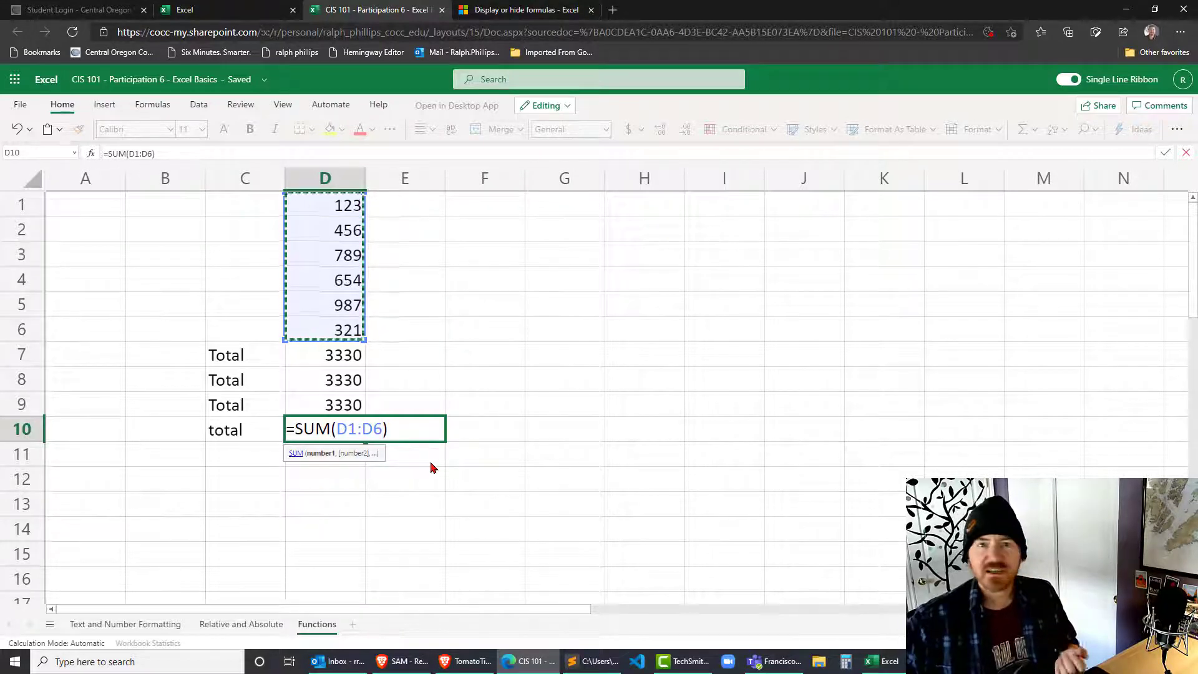
key(Return)
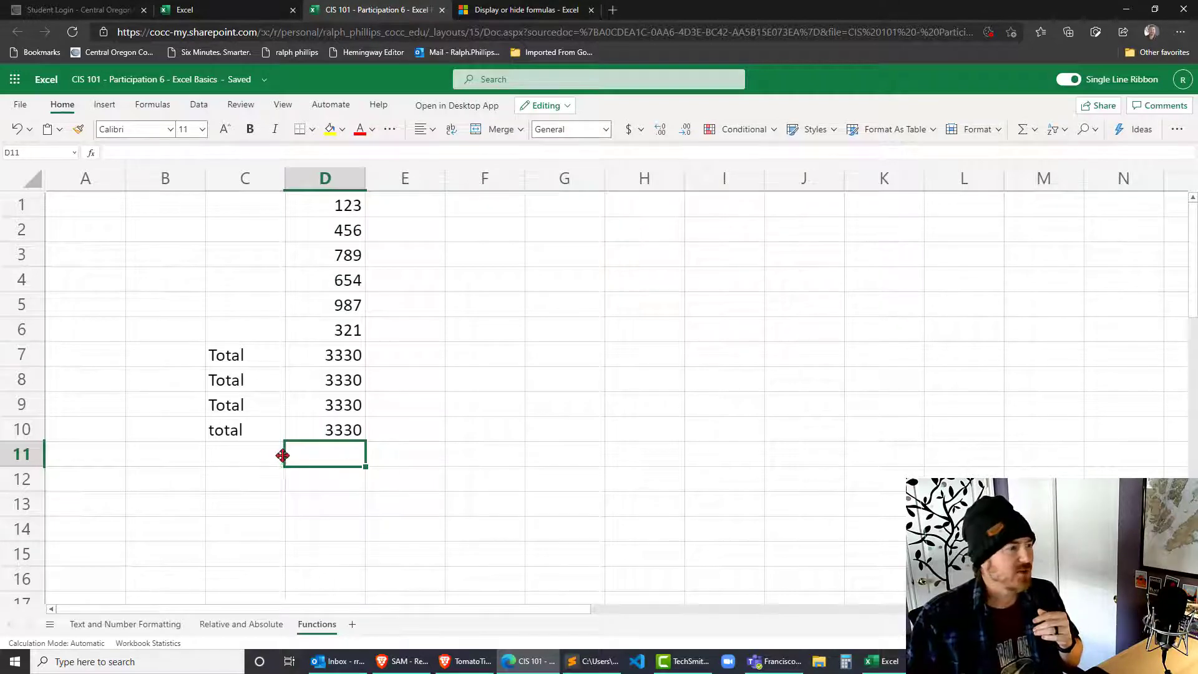
- Clear the manual addition formula in D7 and replace it with an AutoSum of D1:D6, checking the resulting formula
click(328, 365)
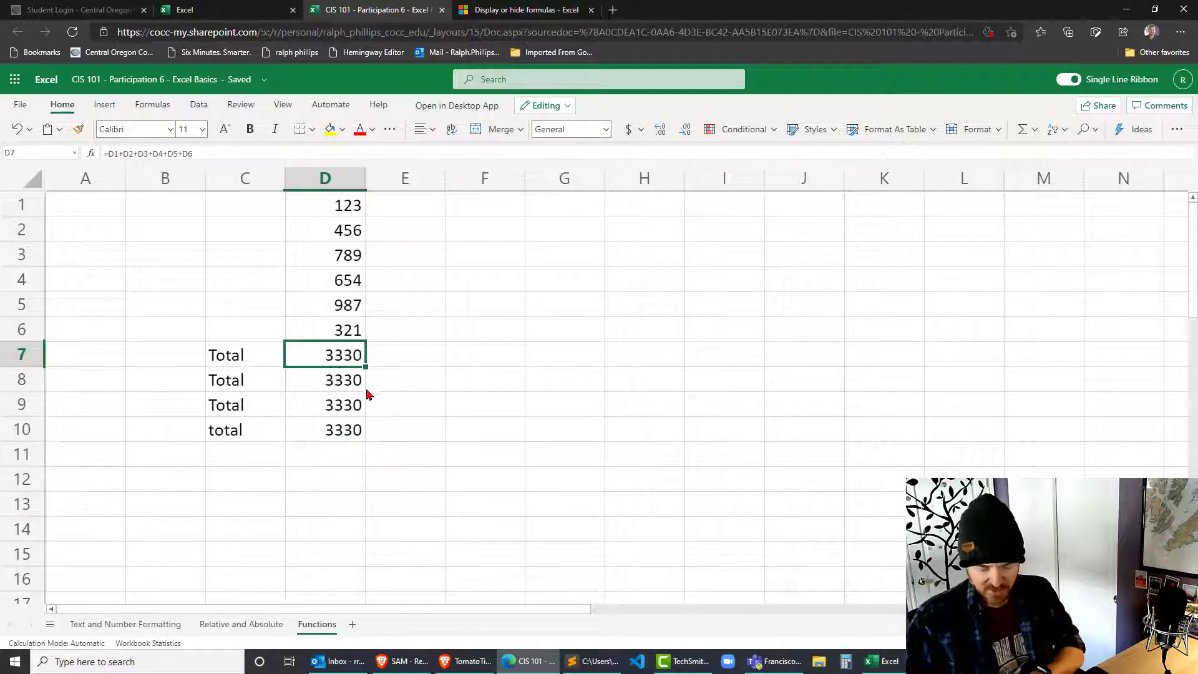
key(Delete)
drag(343, 209, 348, 355)
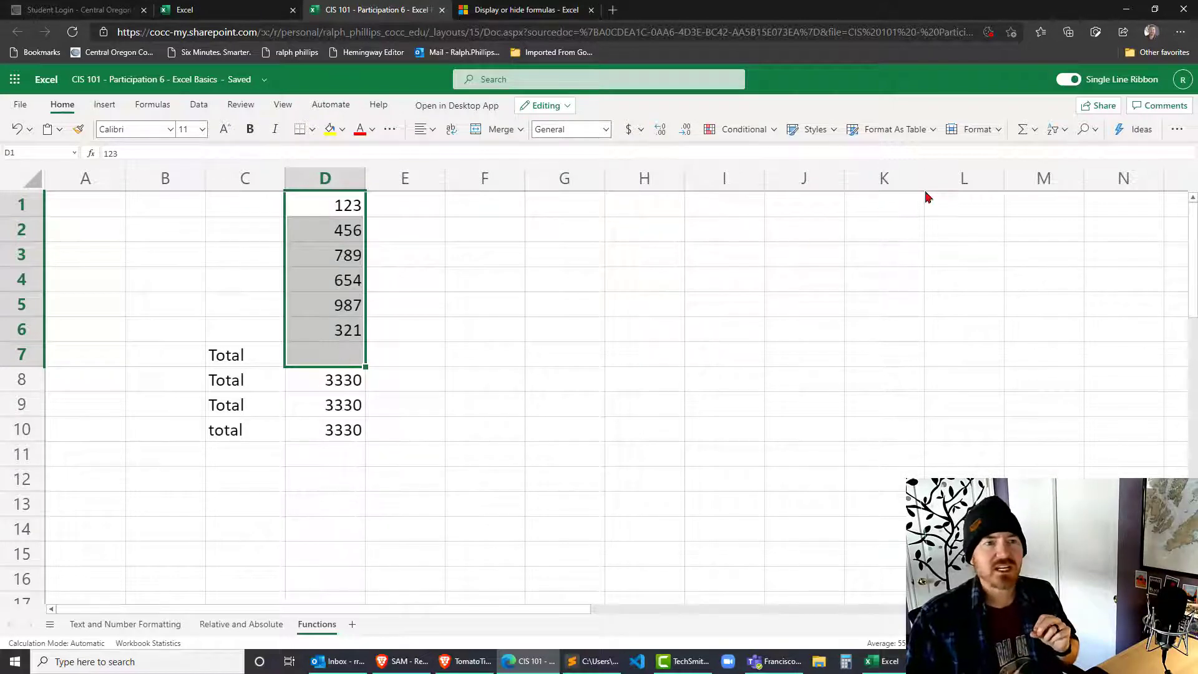
click(1021, 131)
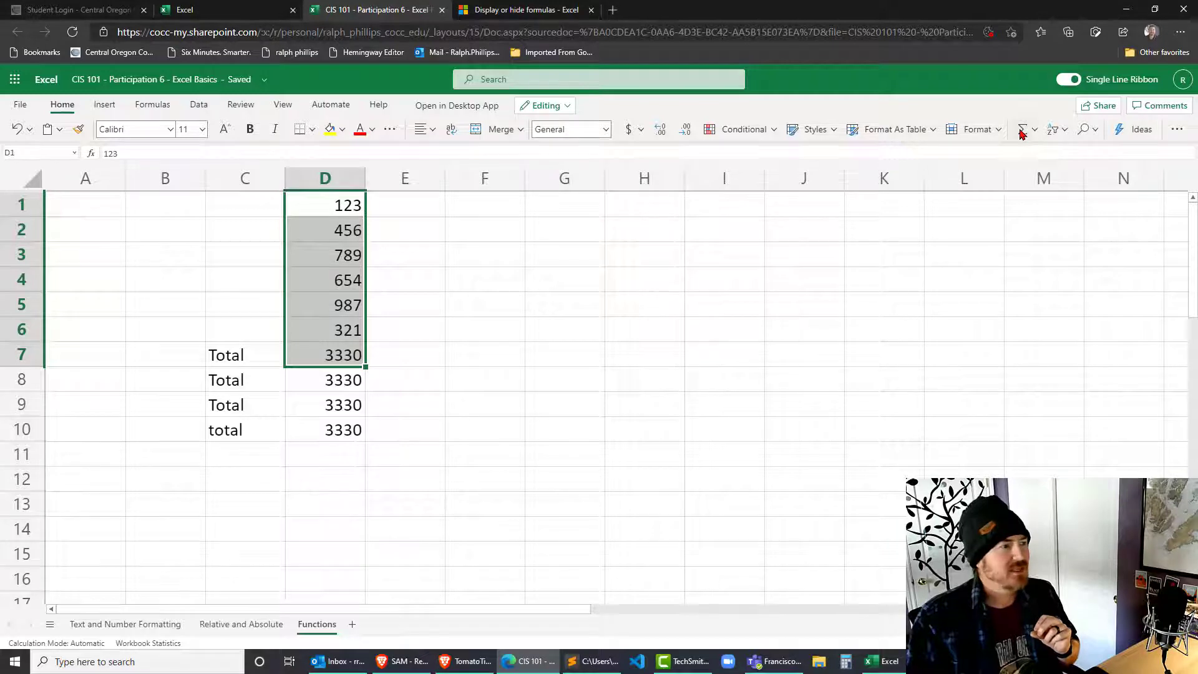
click(340, 361)
double_click(341, 361)
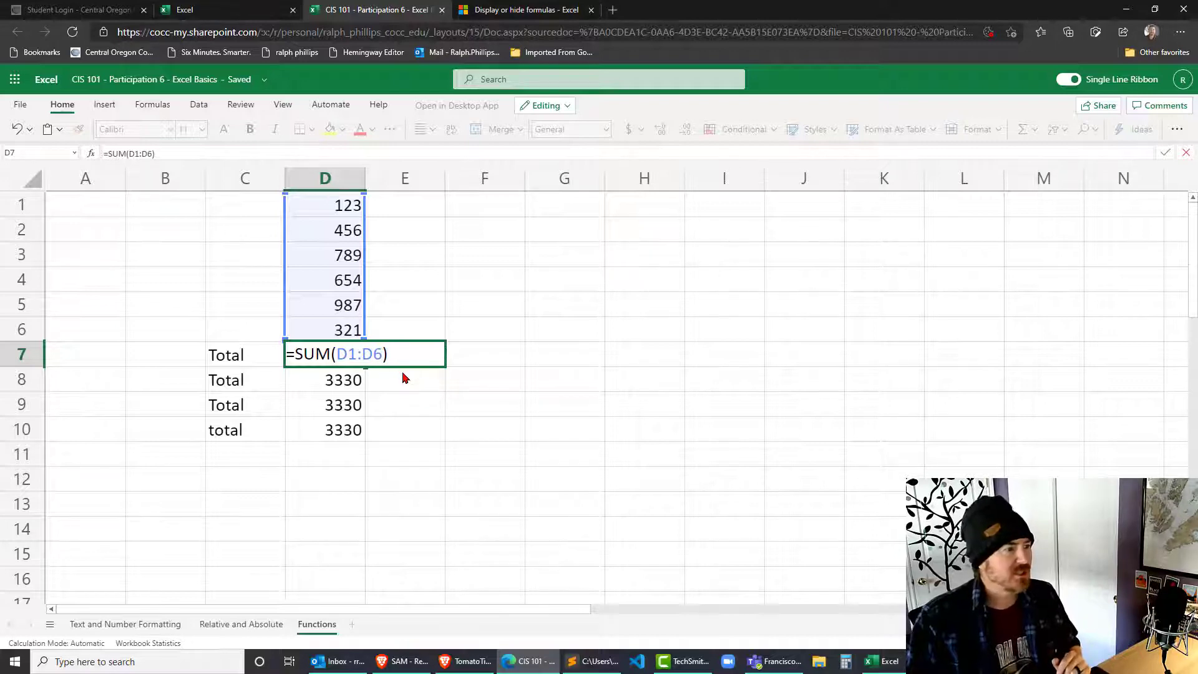
key(Return)
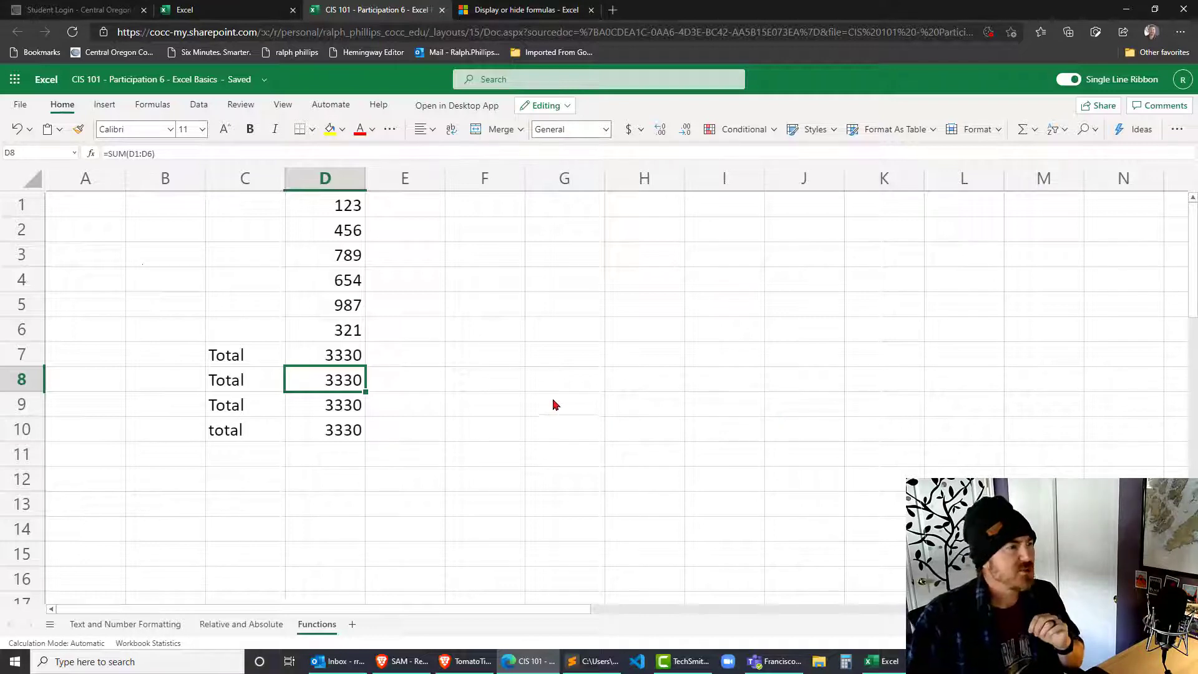
- Enter the label average in cell E7 and calculate the average of D1:D6 in F7 with the built-in Average function
click(418, 365)
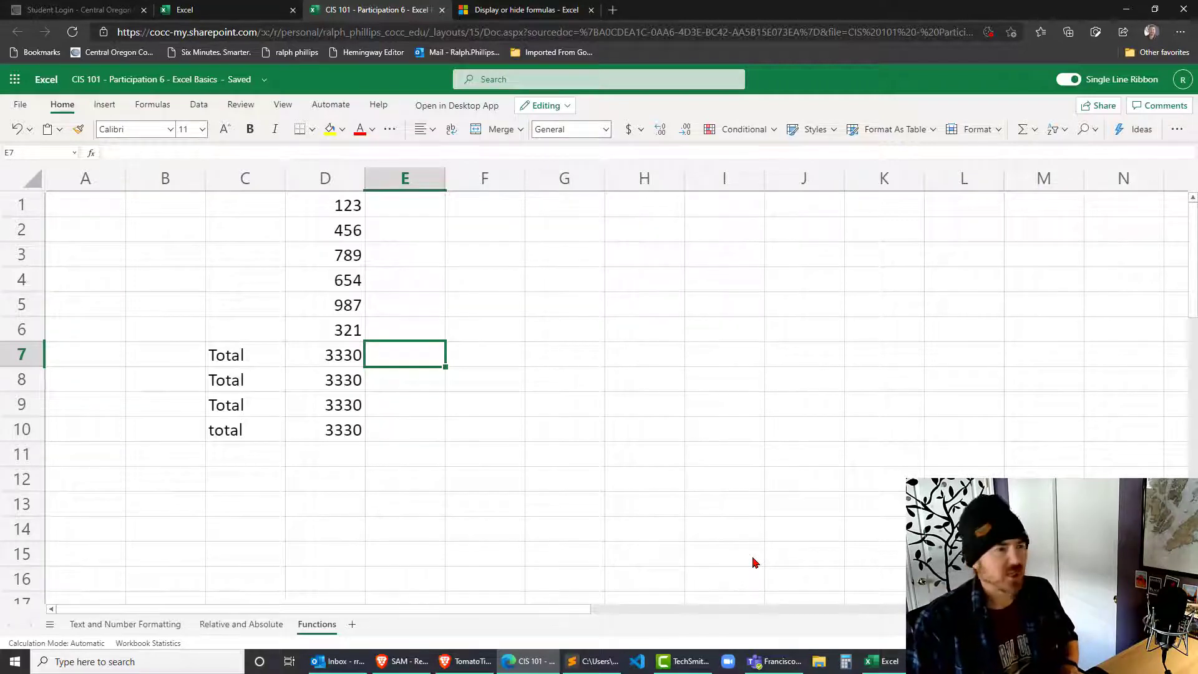
text(average)
key(Tab)
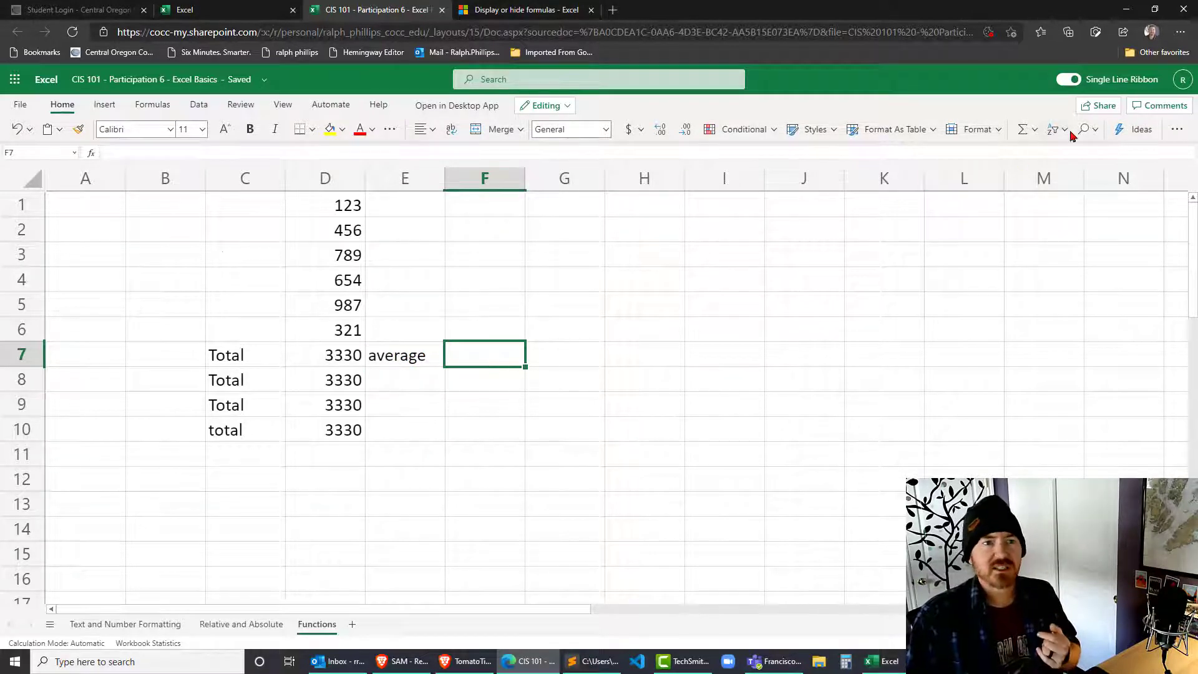
click(1034, 131)
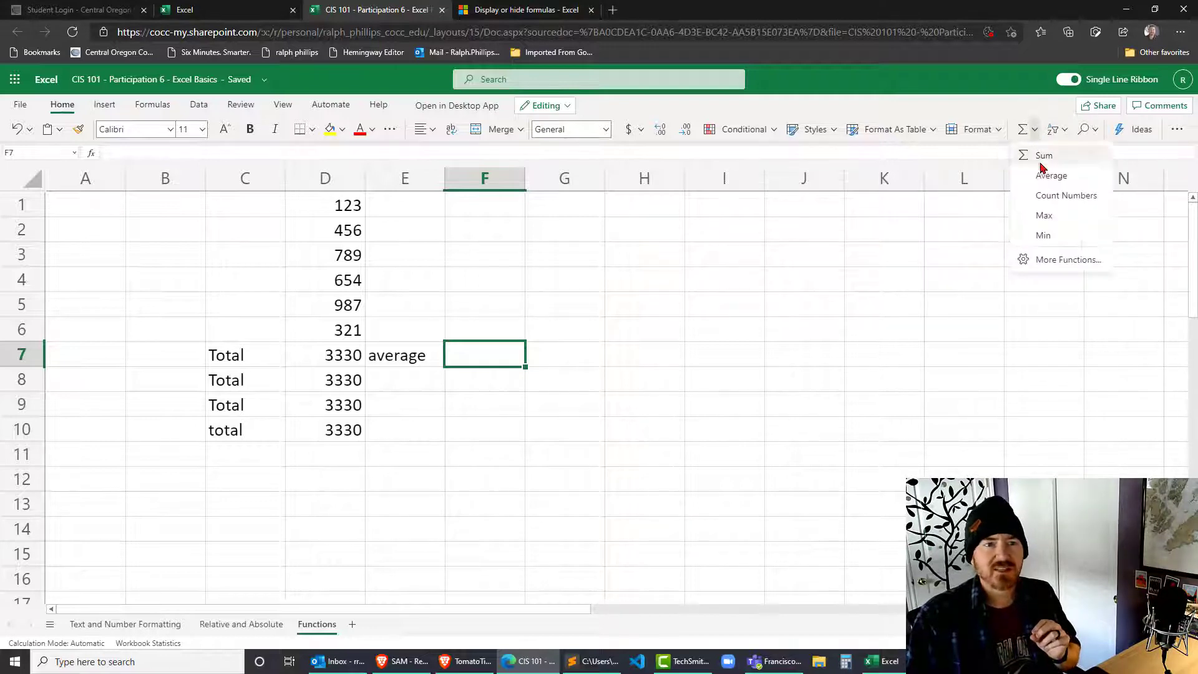
click(1051, 177)
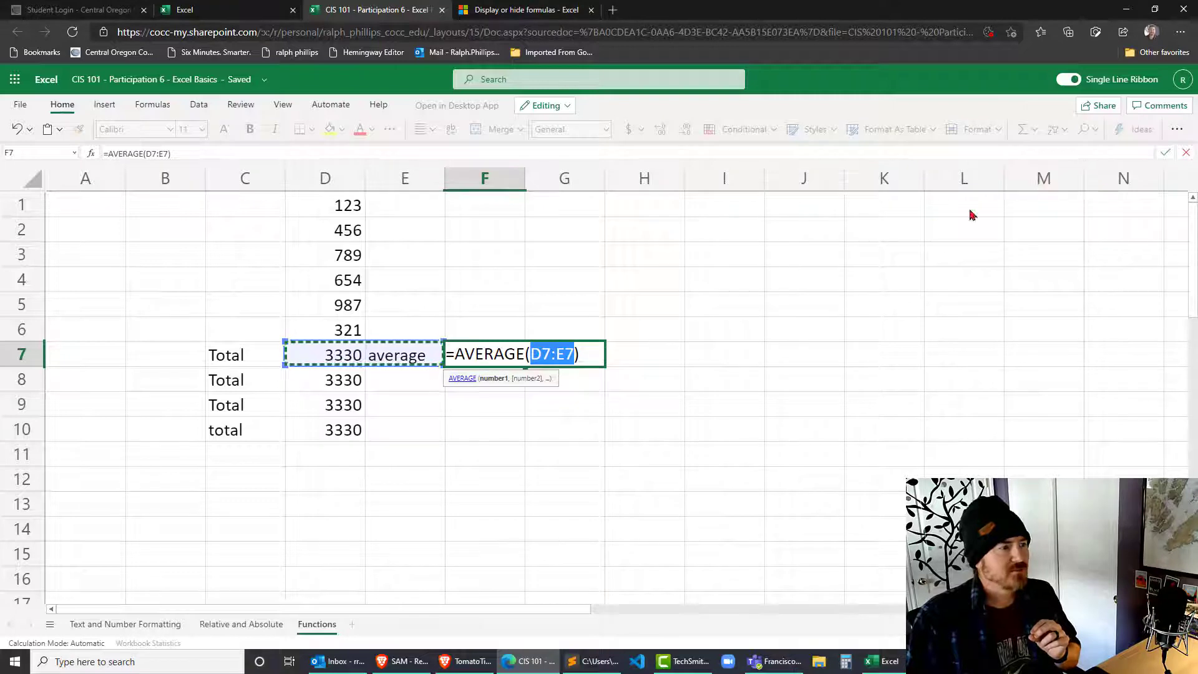
drag(347, 206, 350, 326)
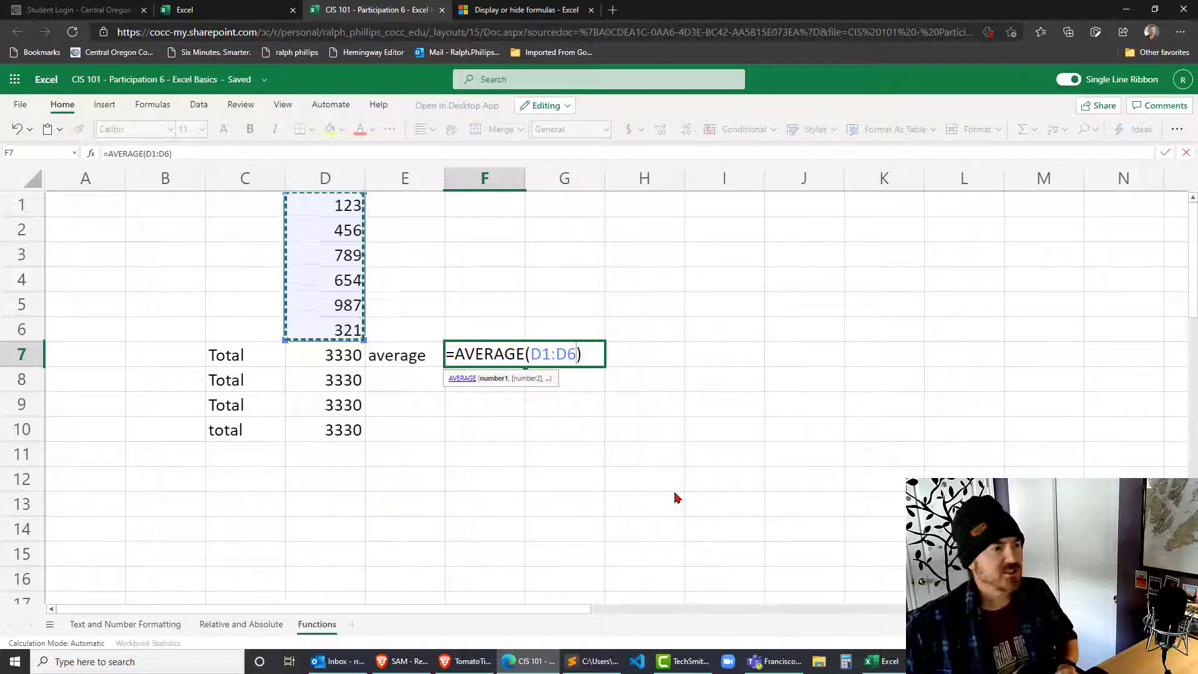
key(Return)
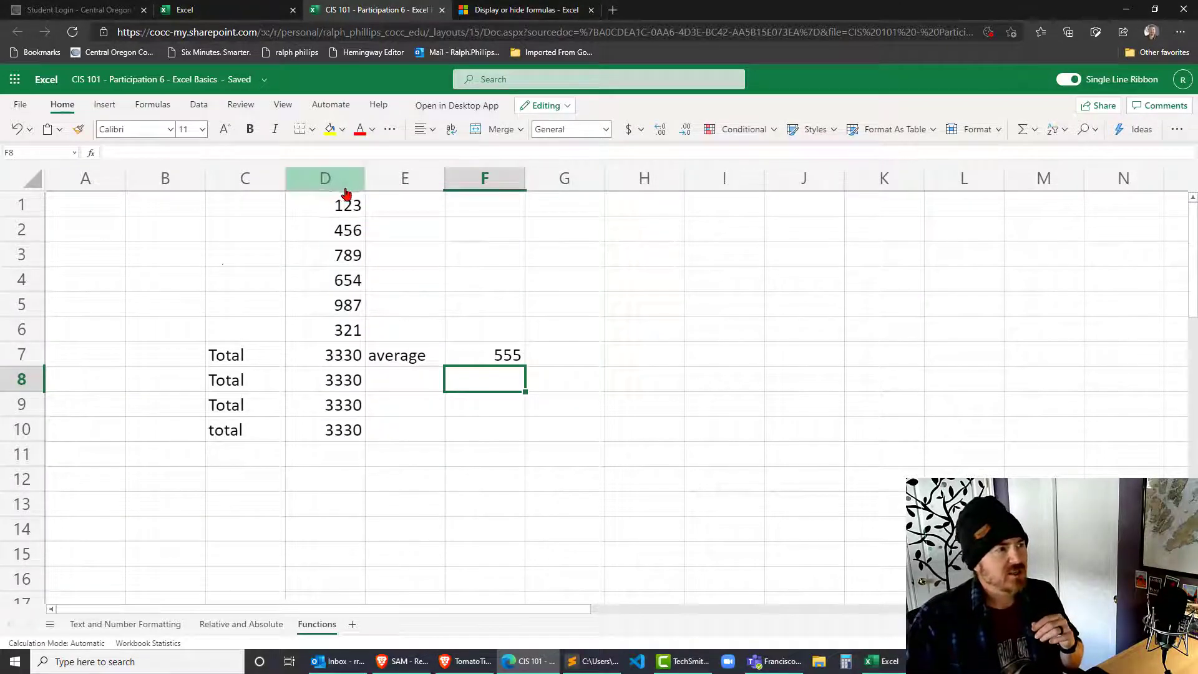
- Enter the label median in cell E8, under the average label
drag(350, 205, 356, 326)
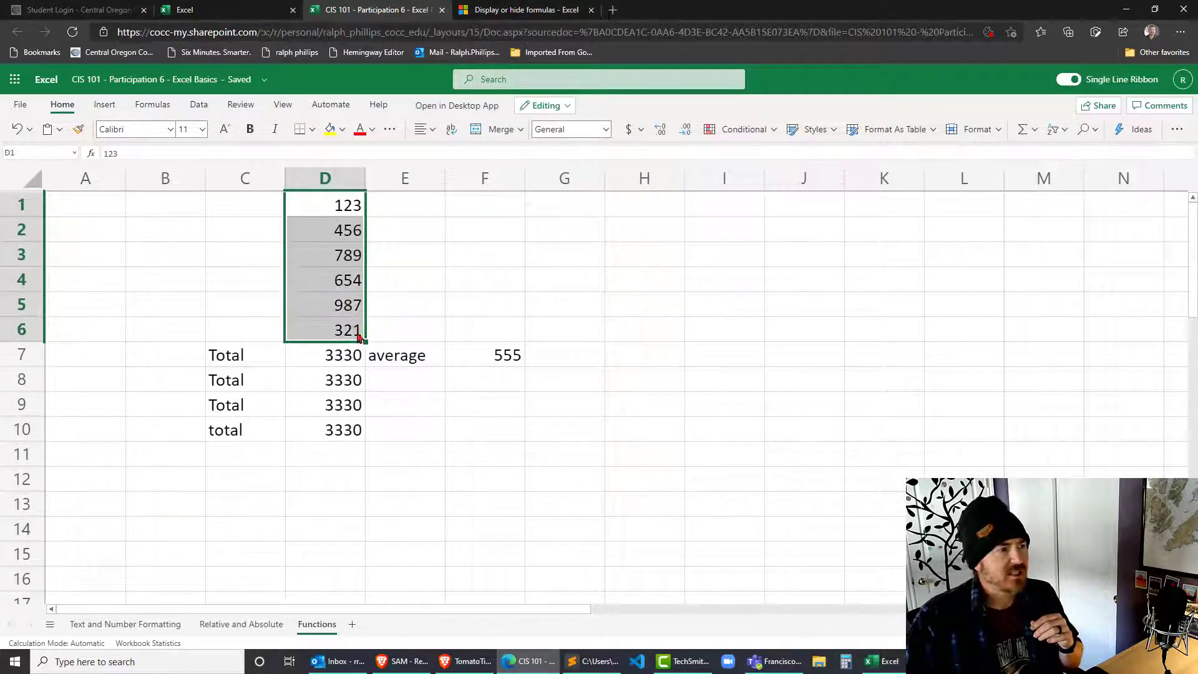
click(409, 382)
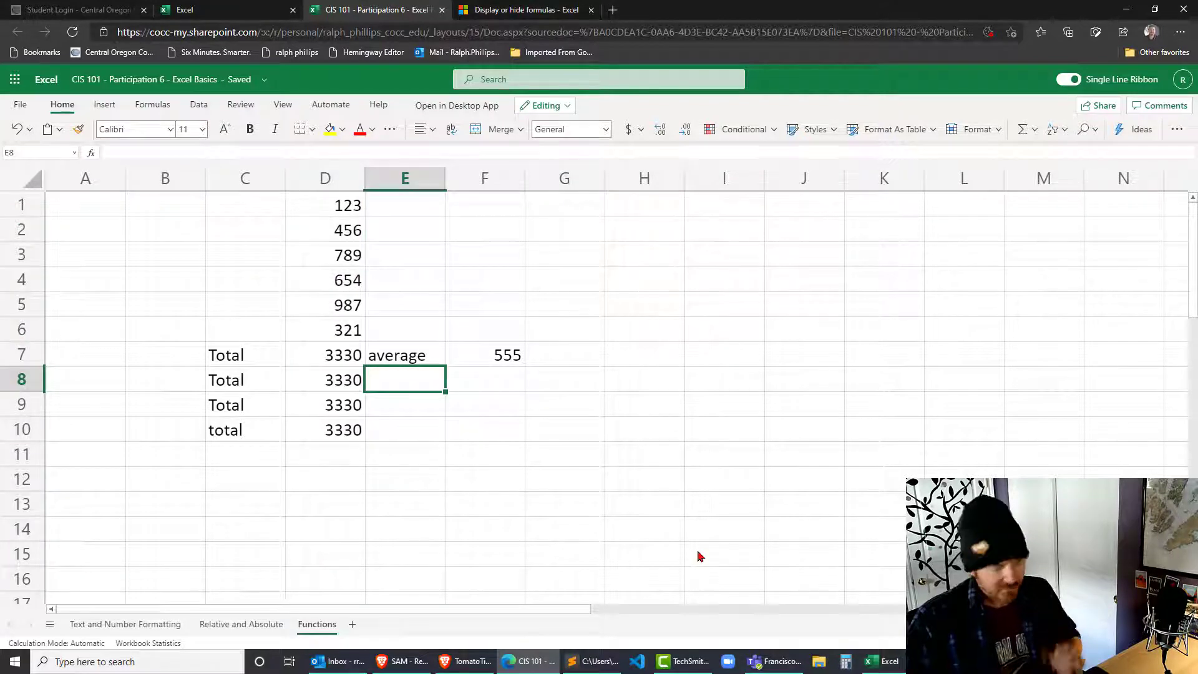
text(median)
key(Tab)
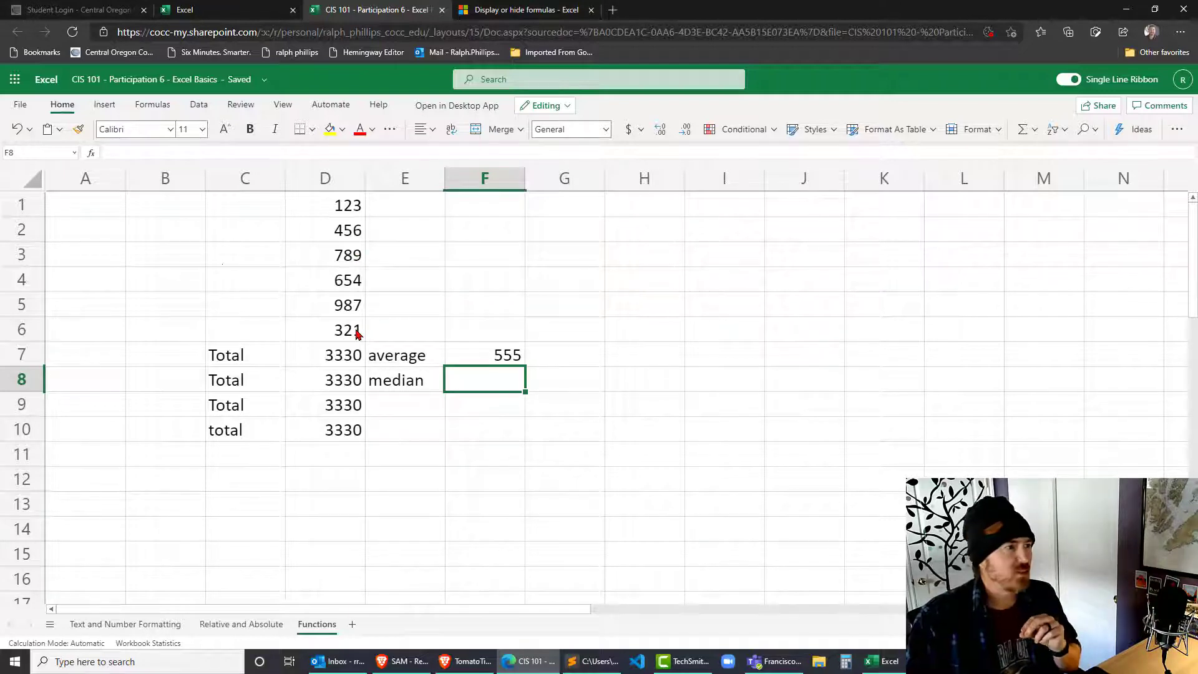
- Check the AutoSum function choices for a median option and review the formula structure in cells D7 and F7, leaving both as they are
drag(349, 208, 354, 335)
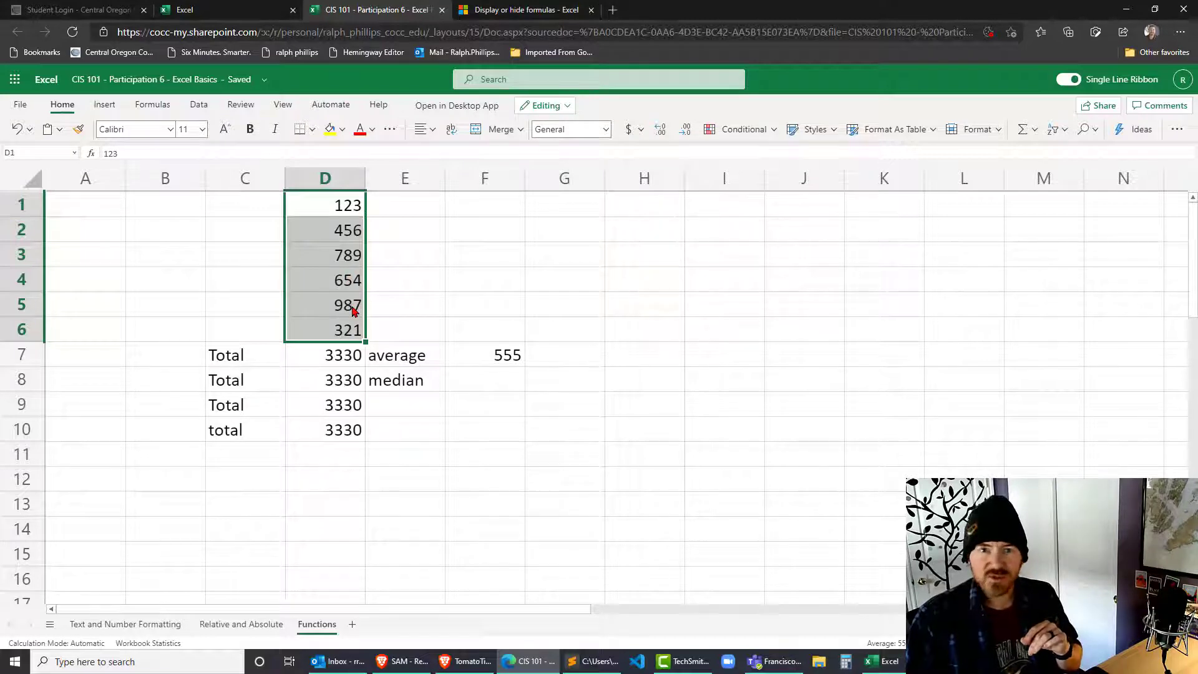
click(672, 381)
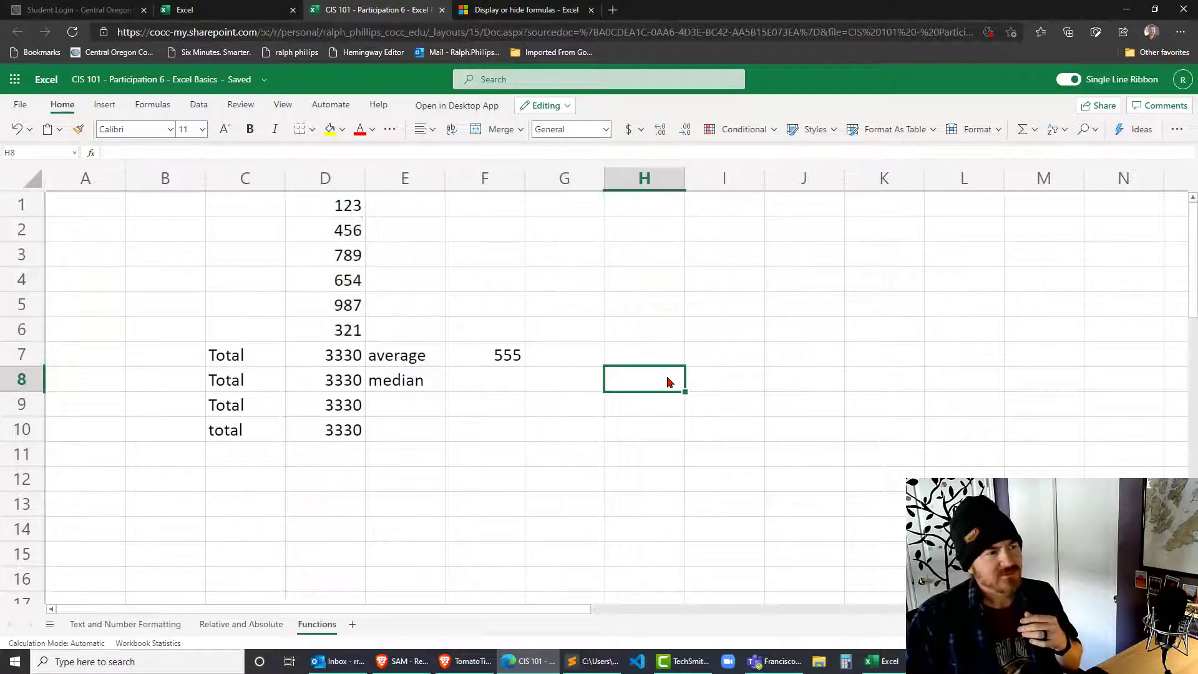
click(545, 364)
click(510, 390)
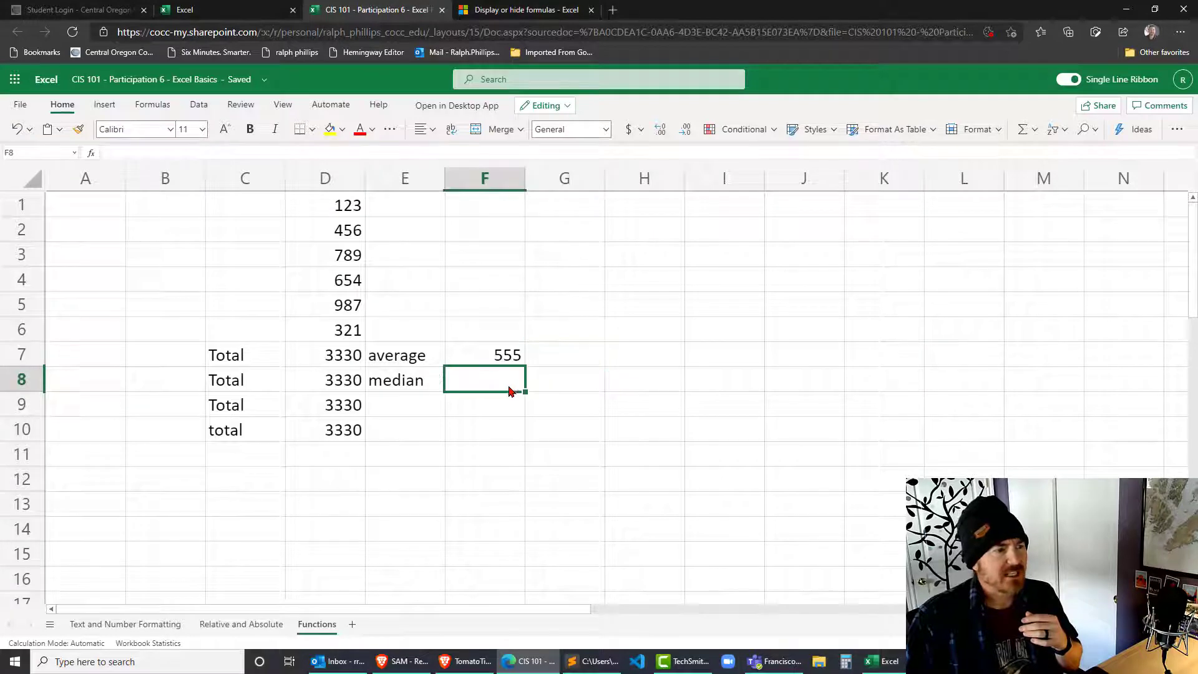
click(1035, 131)
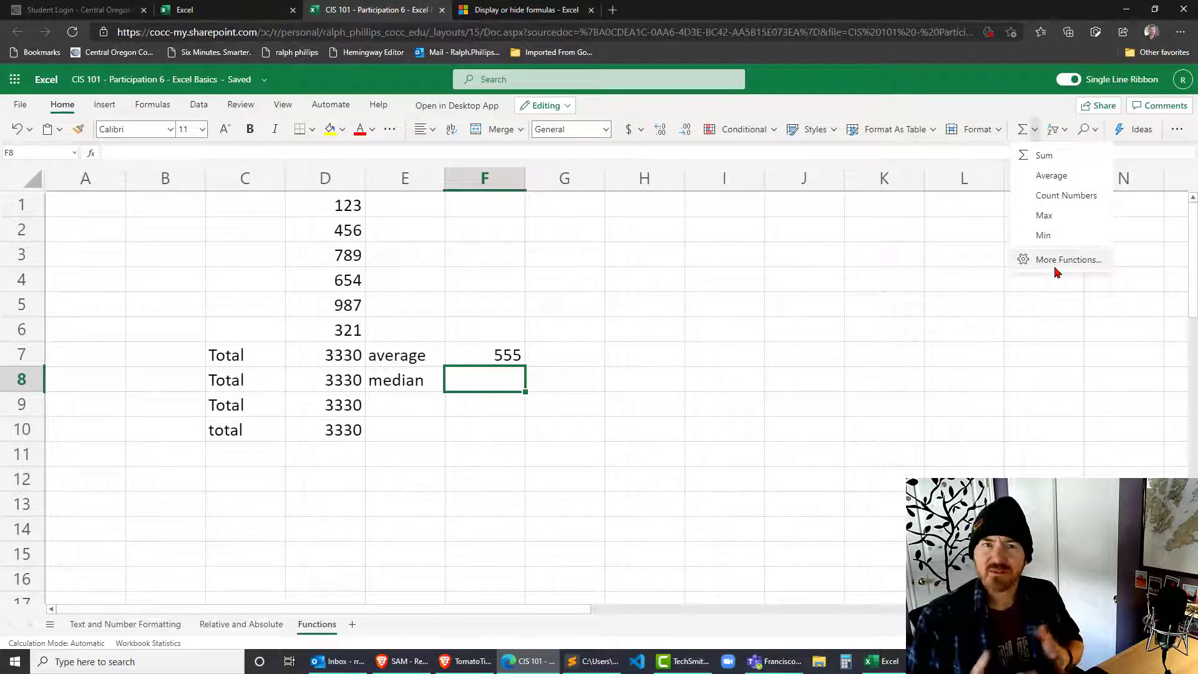
click(985, 289)
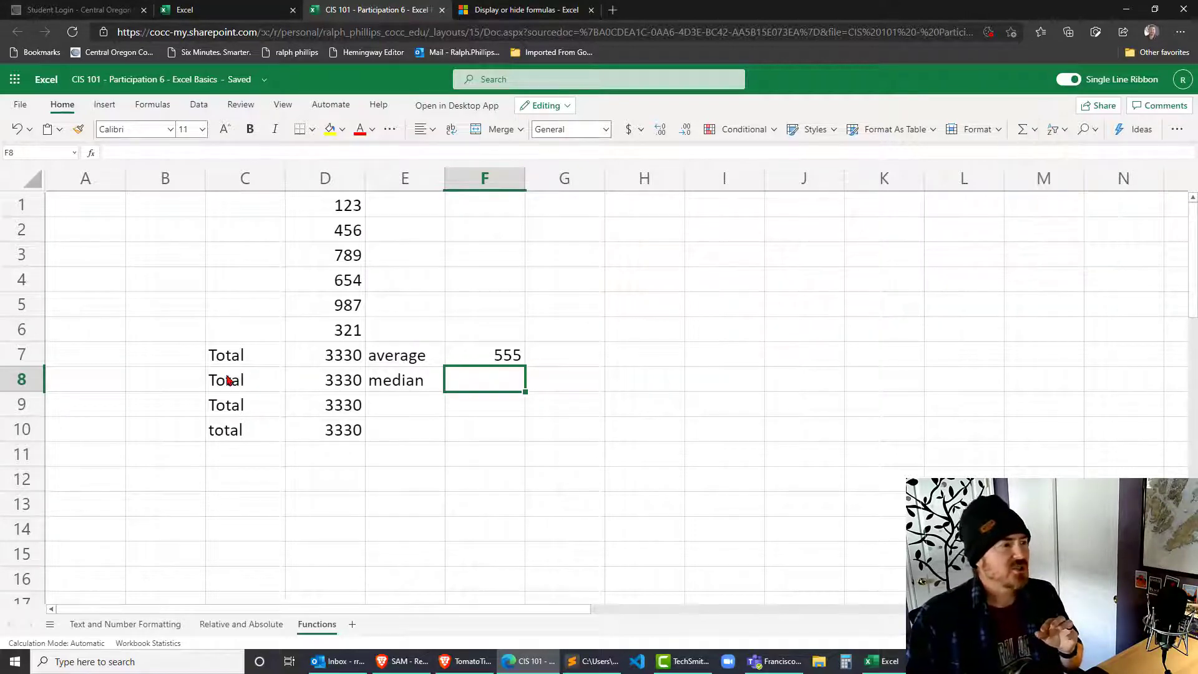
double_click(335, 356)
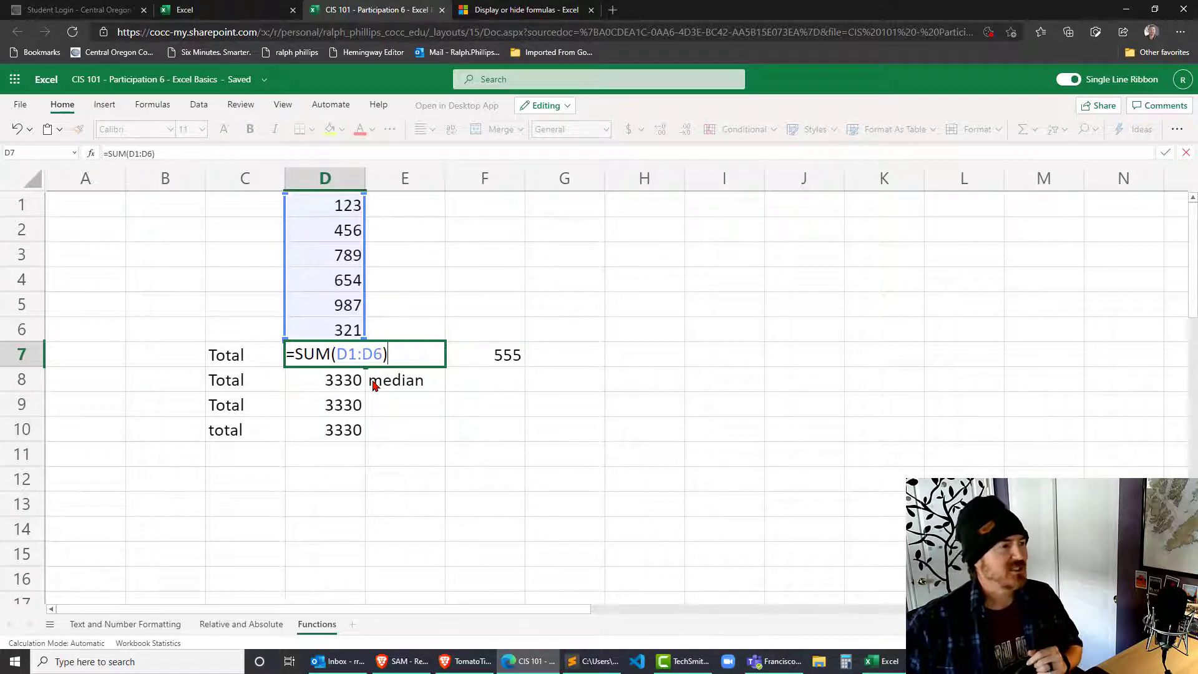
key(Return)
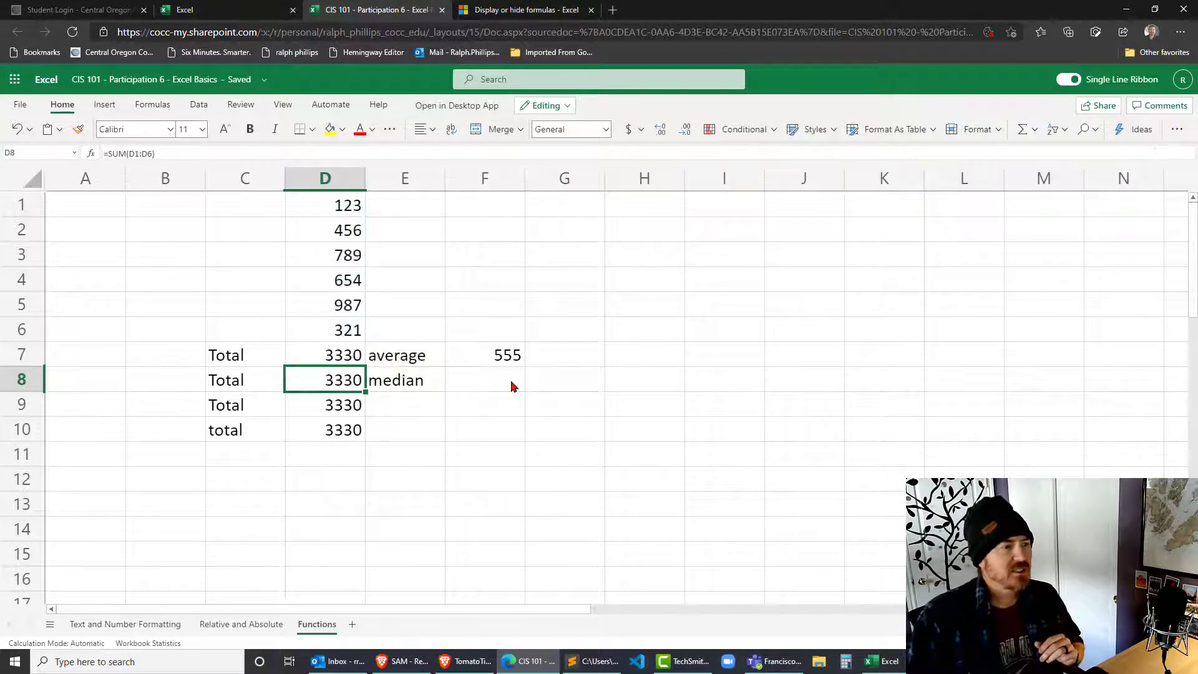
double_click(505, 359)
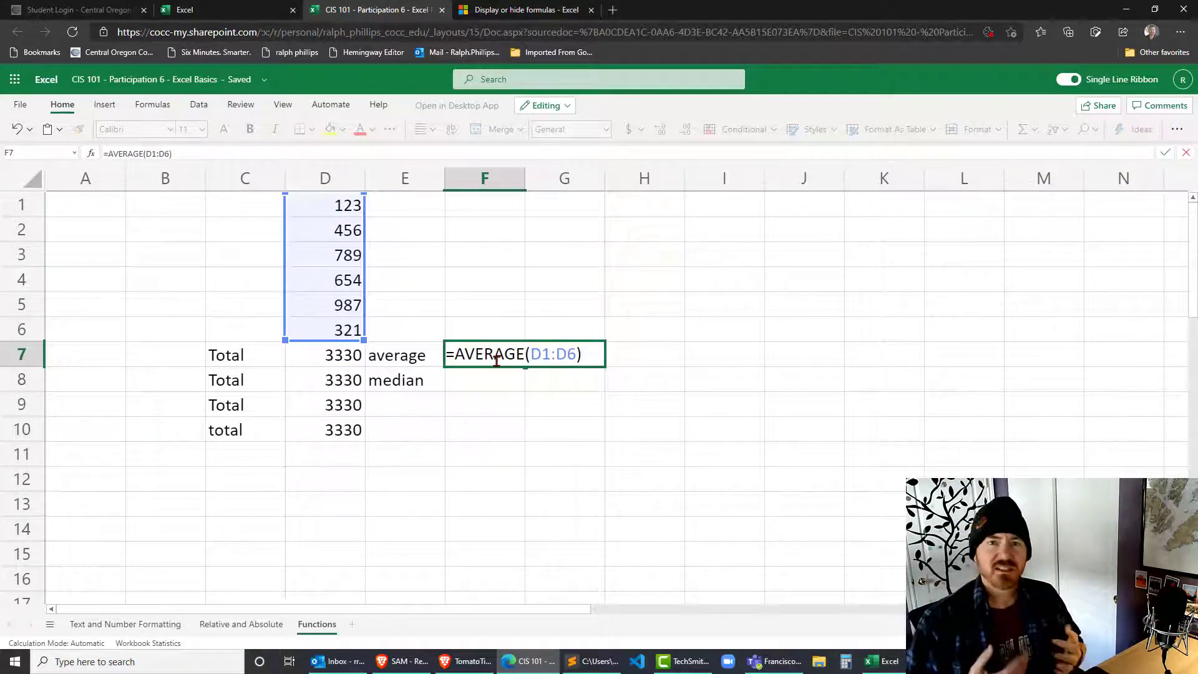
key(Return)
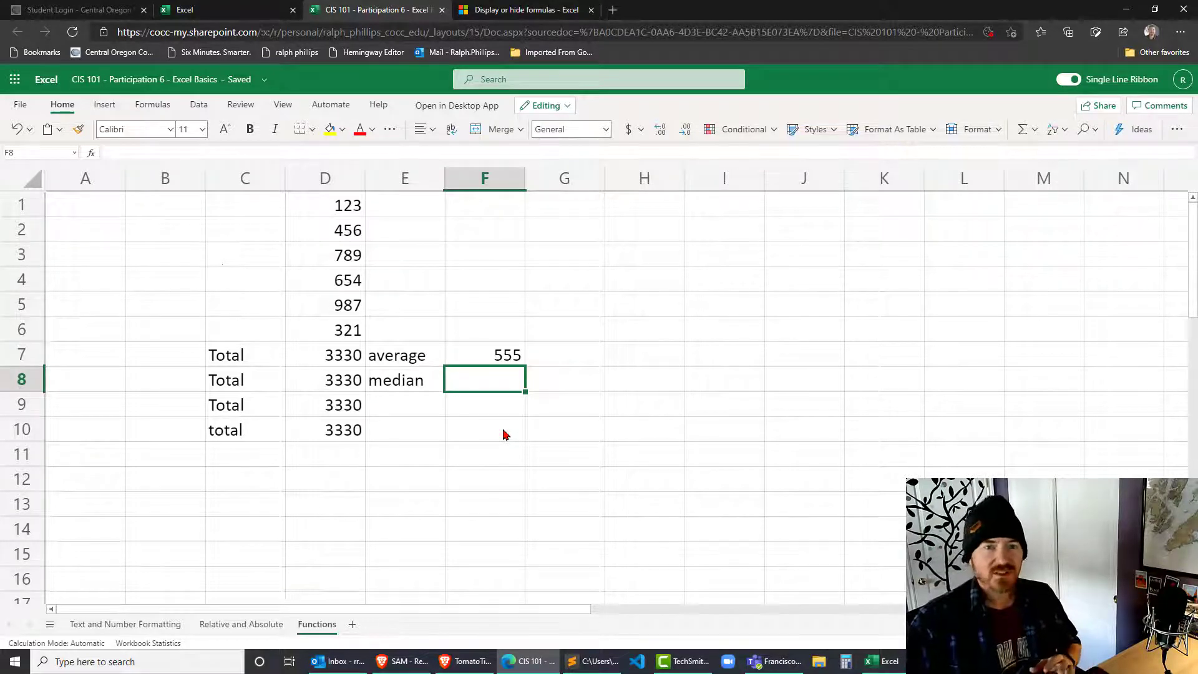
- Calculate the median of the six numbers in cell F8 with =median(D1:D6), and highlight the source numbers D1:D6
text(=)
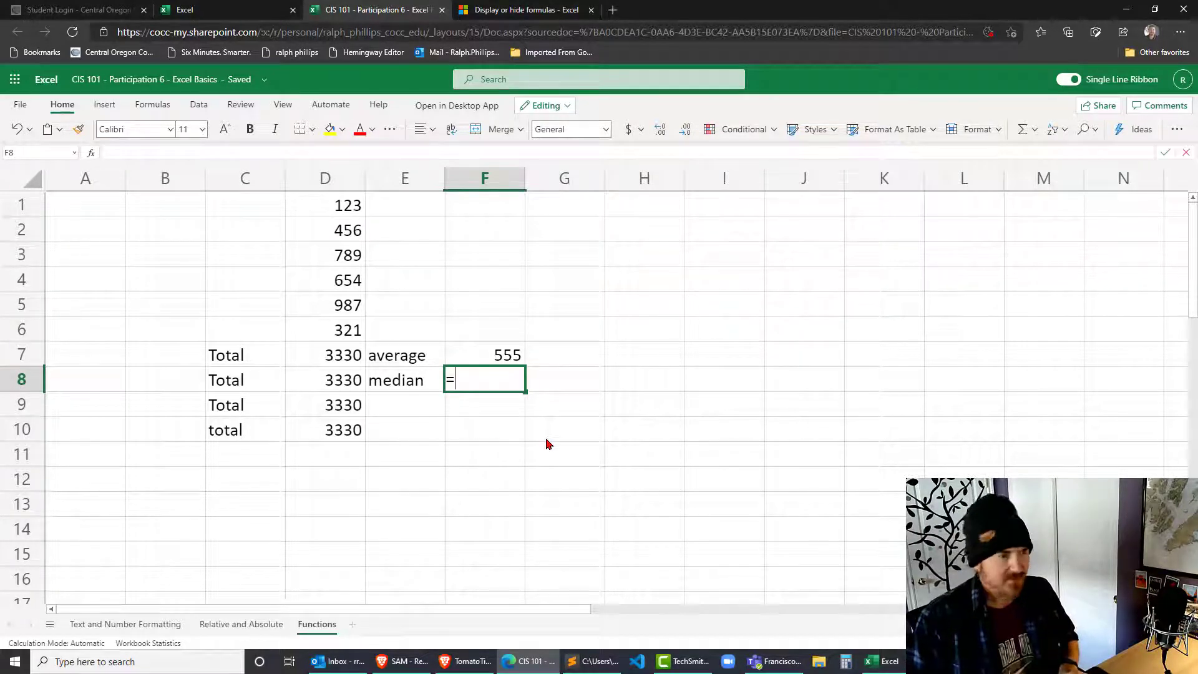
text(median)
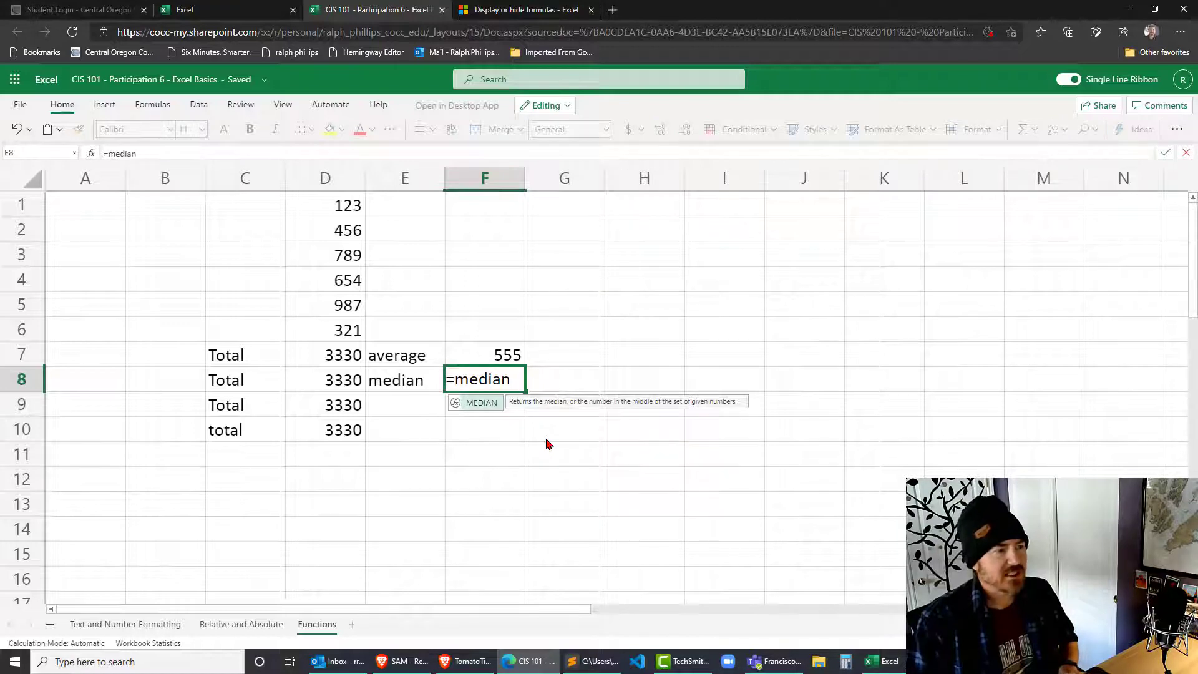
text(()
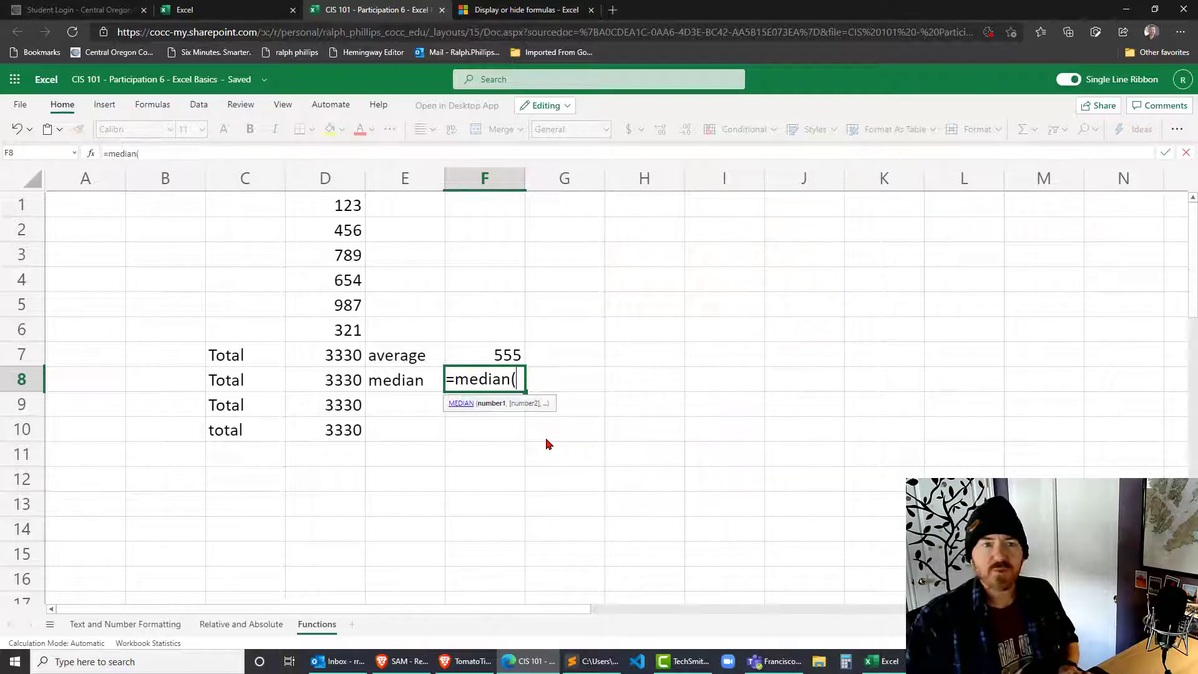
click(318, 212)
drag(318, 214, 324, 326)
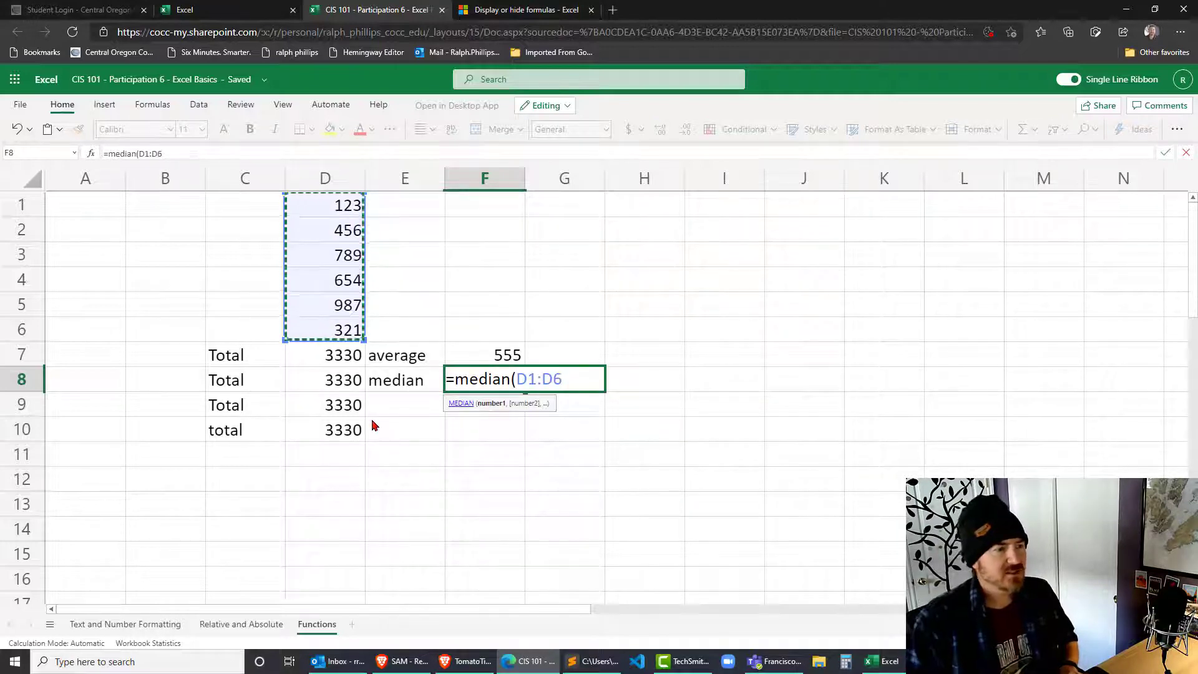
text())
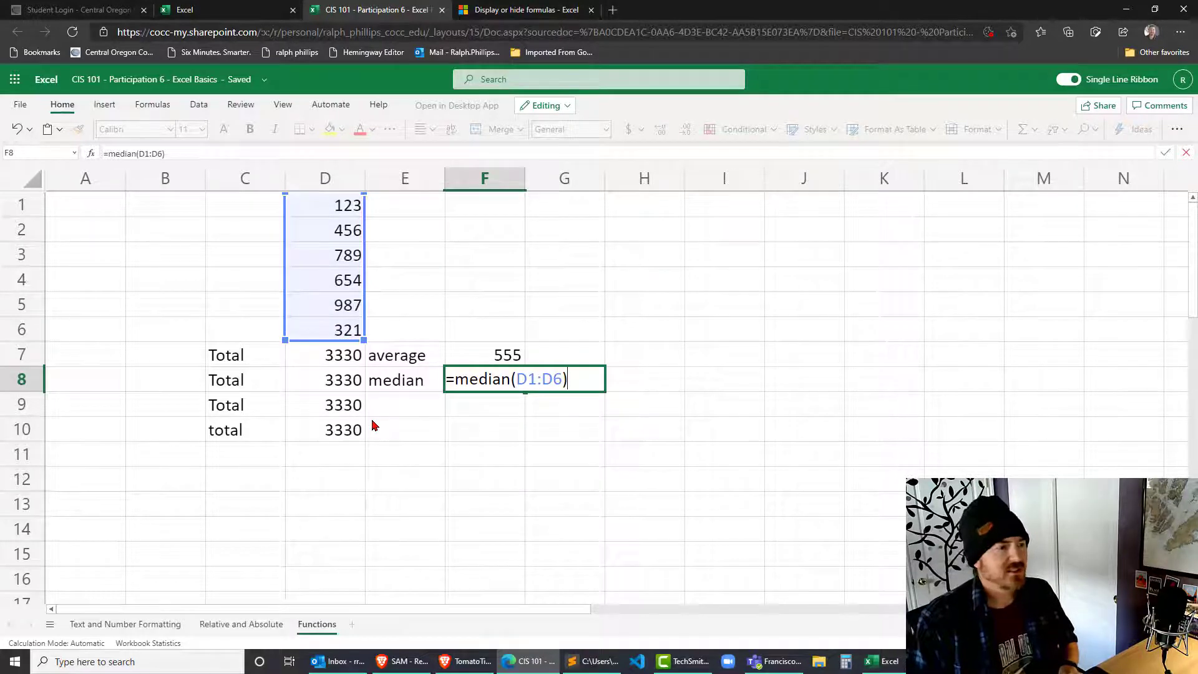
key(Return)
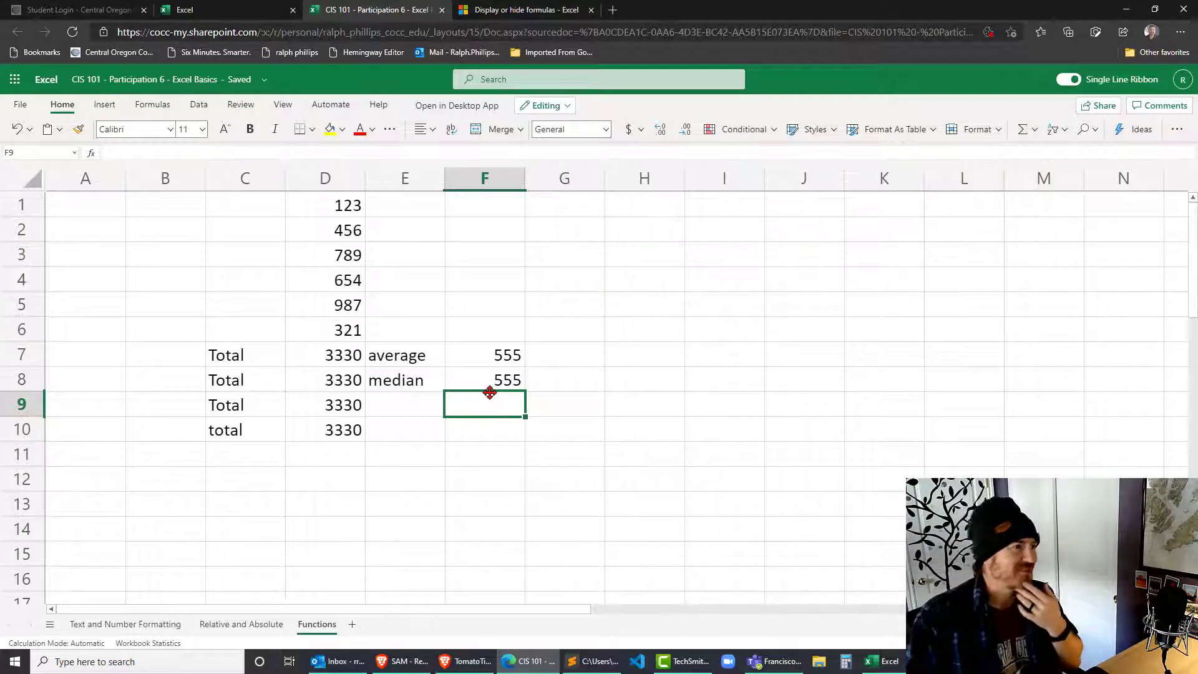
drag(331, 212, 347, 329)
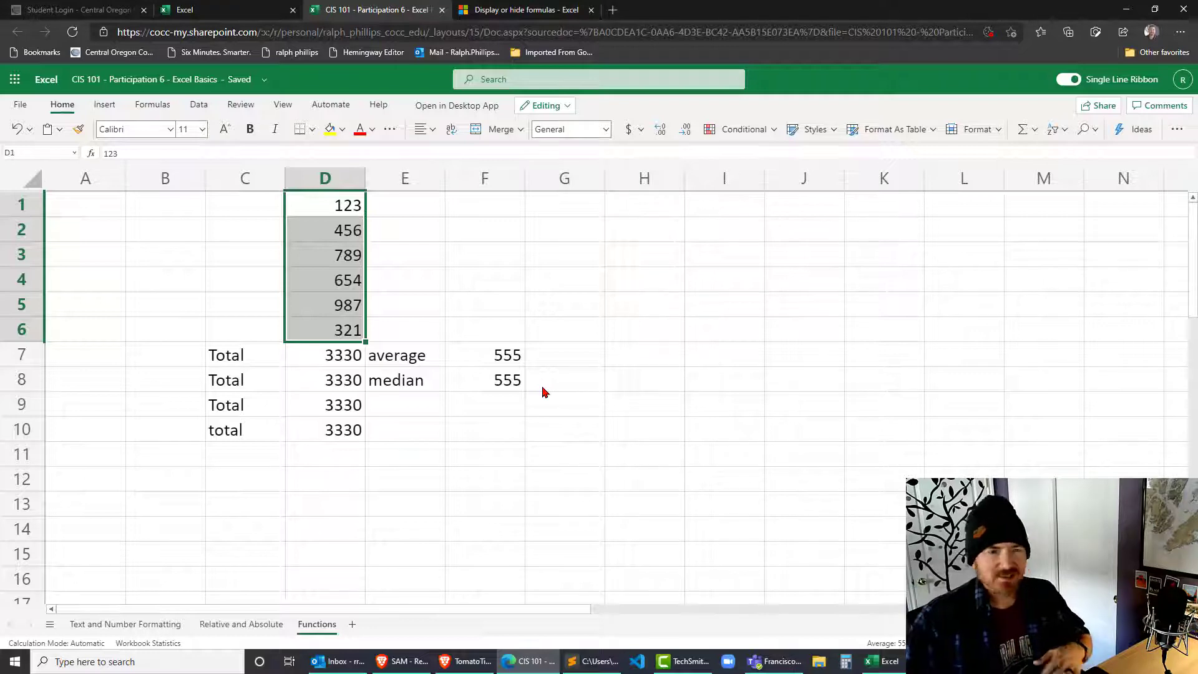
- Review the median formula in F8 against its source numbers in D1:D6
click(503, 381)
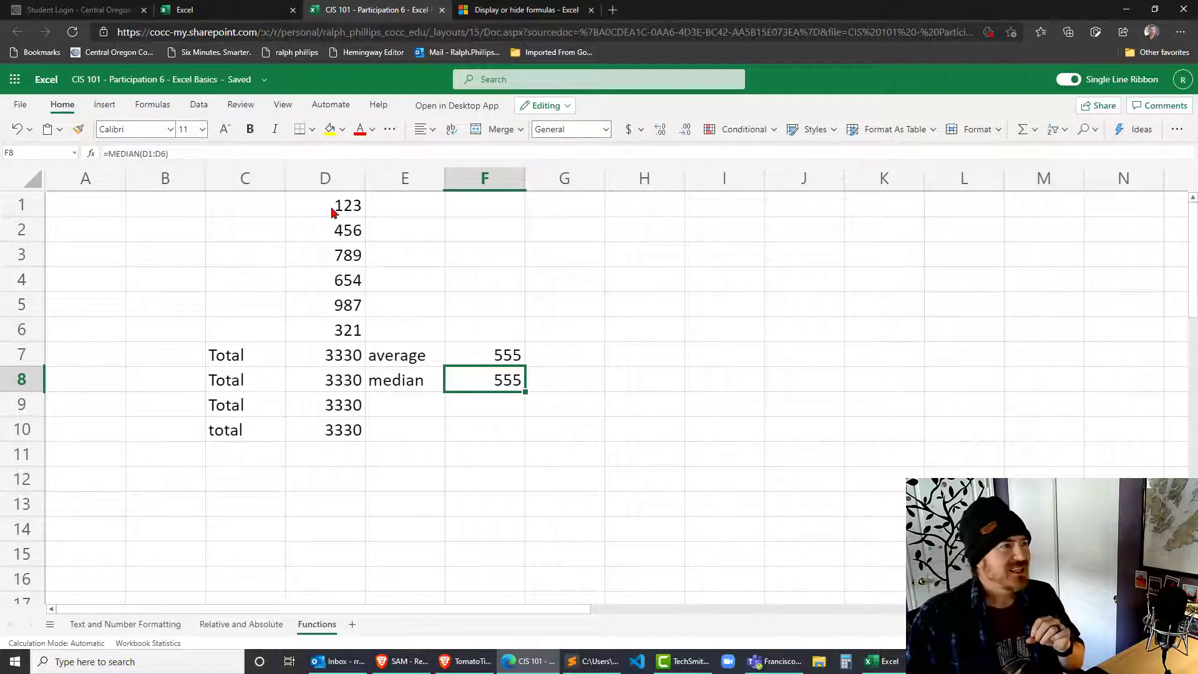
drag(335, 210, 350, 336)
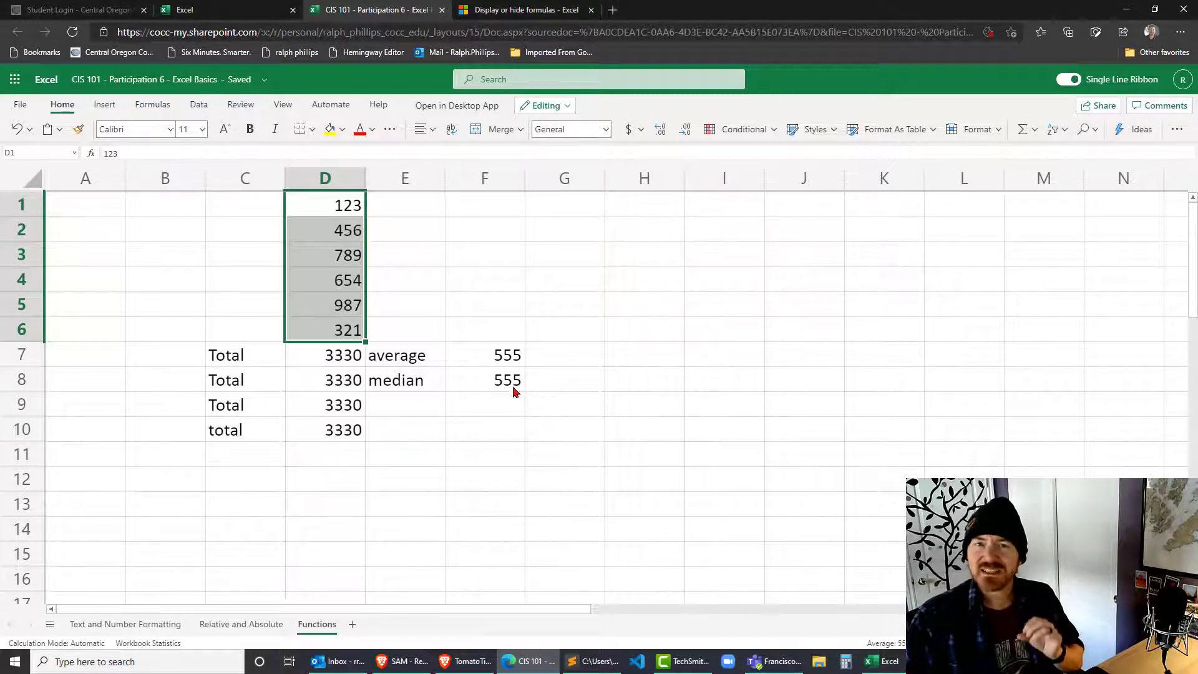
click(447, 290)
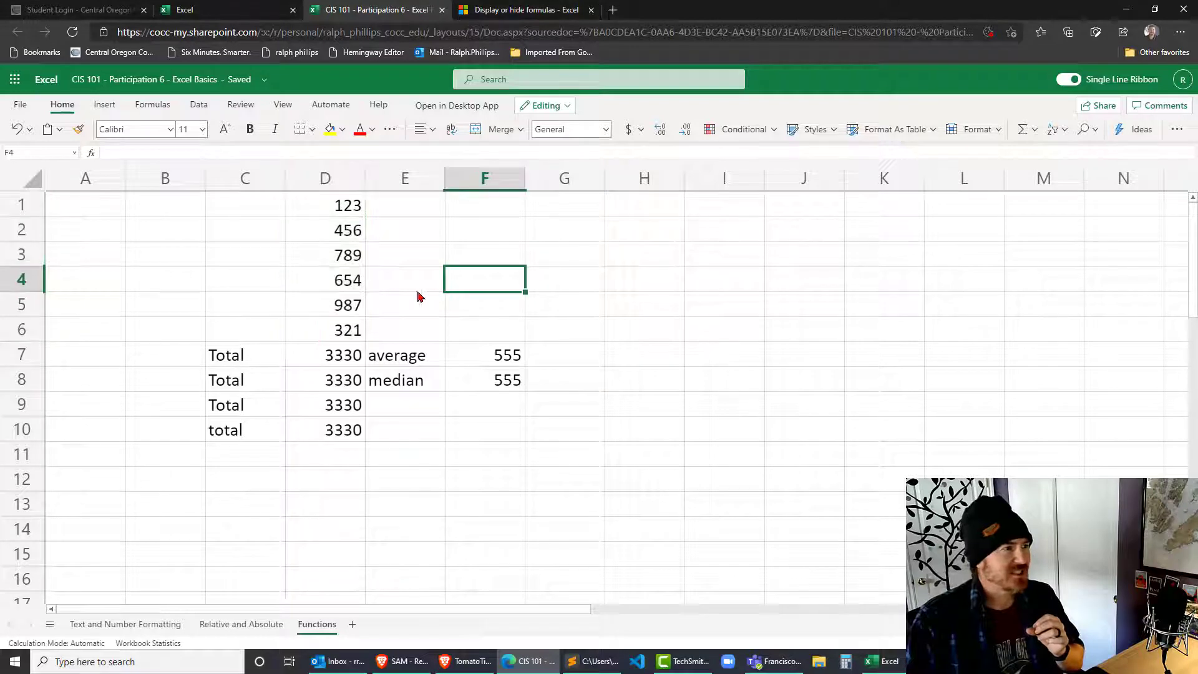
click(350, 286)
click(345, 311)
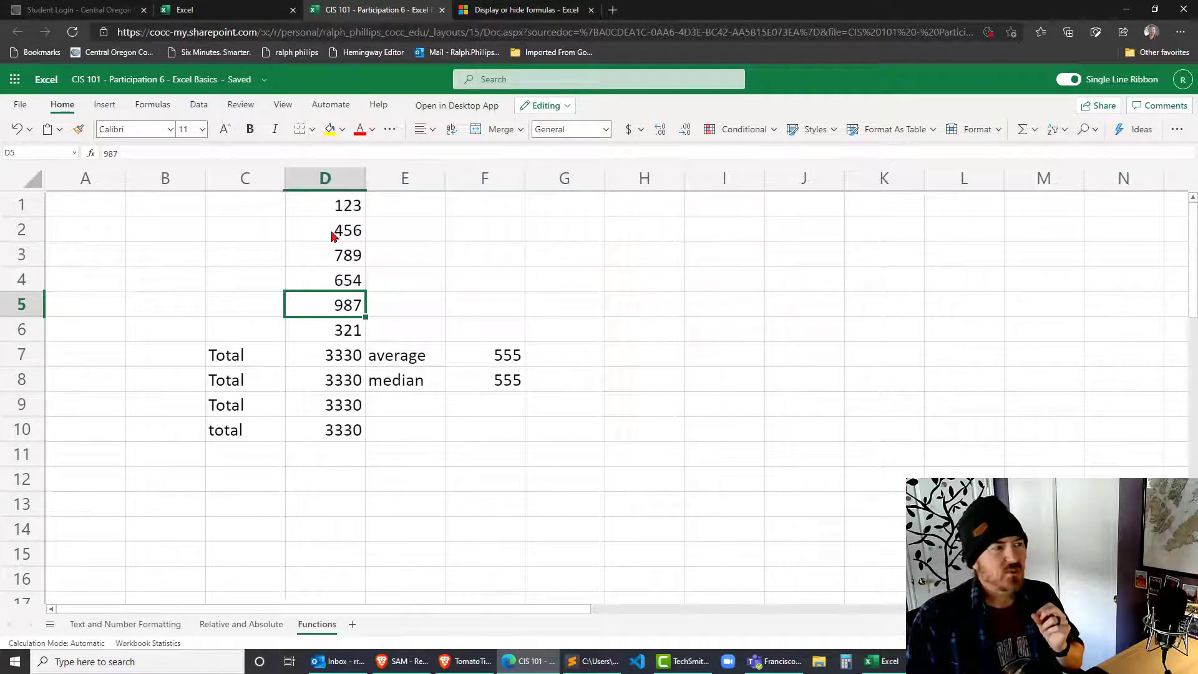
click(355, 329)
- Change the number in D5 to 3000 and compare the average in F7 with the median in F8
click(351, 314)
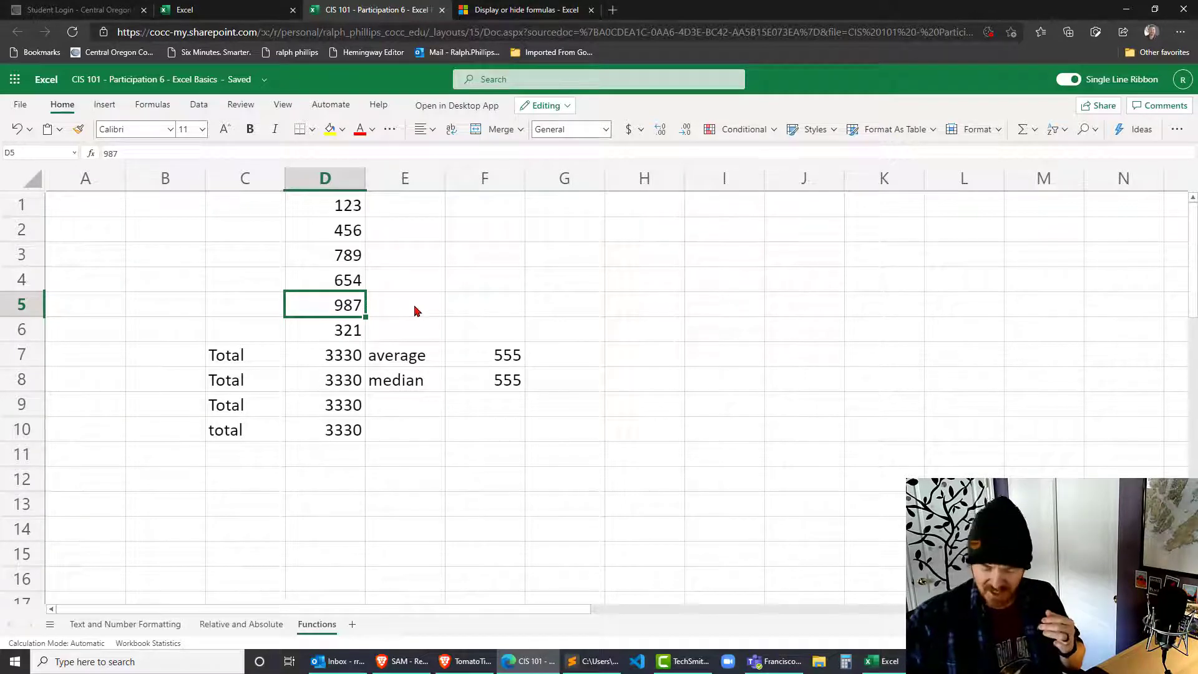
text(3000)
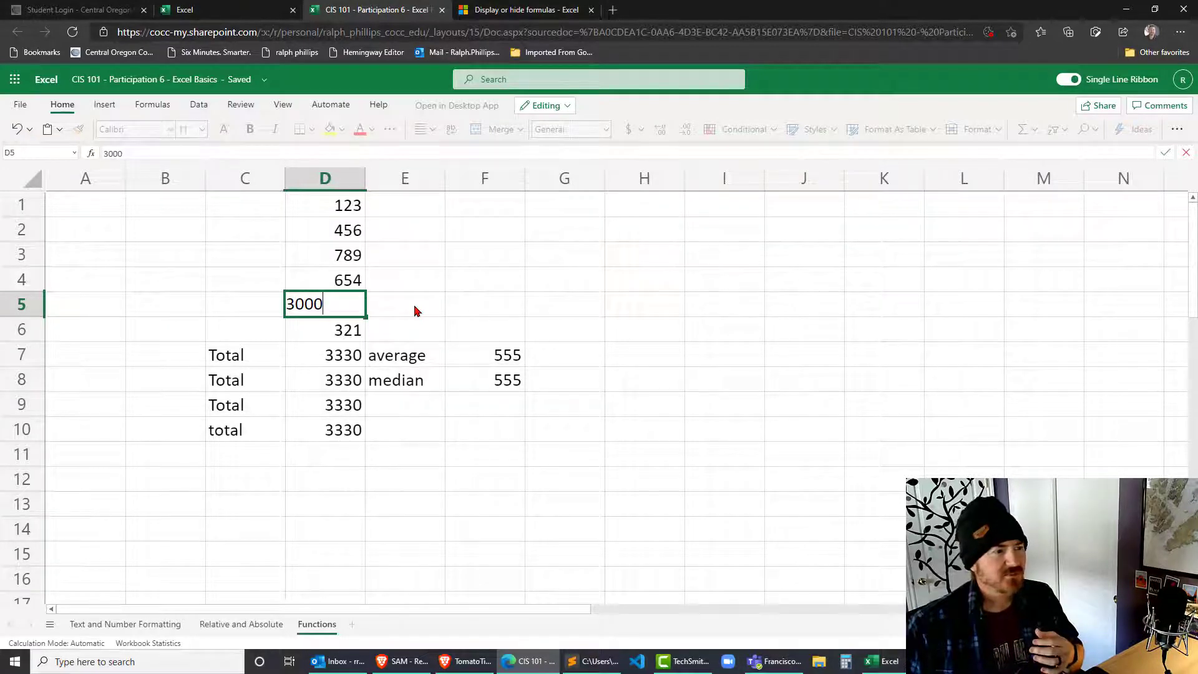
key(Return)
click(348, 314)
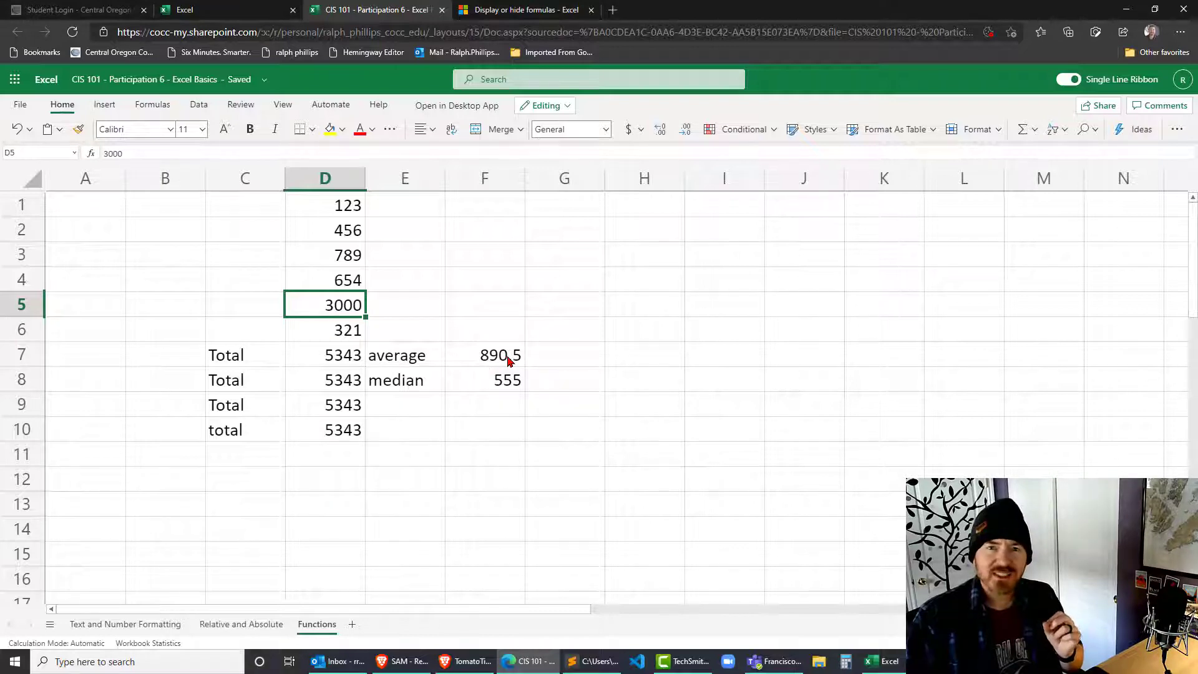
click(507, 385)
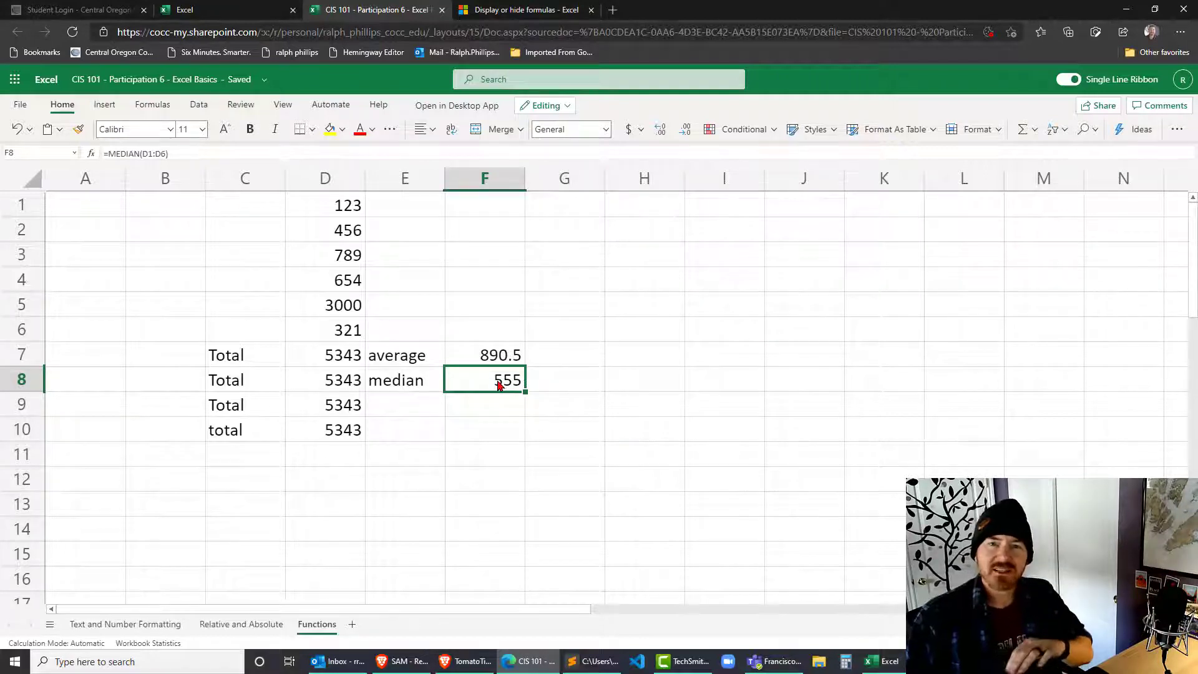
drag(327, 212, 352, 334)
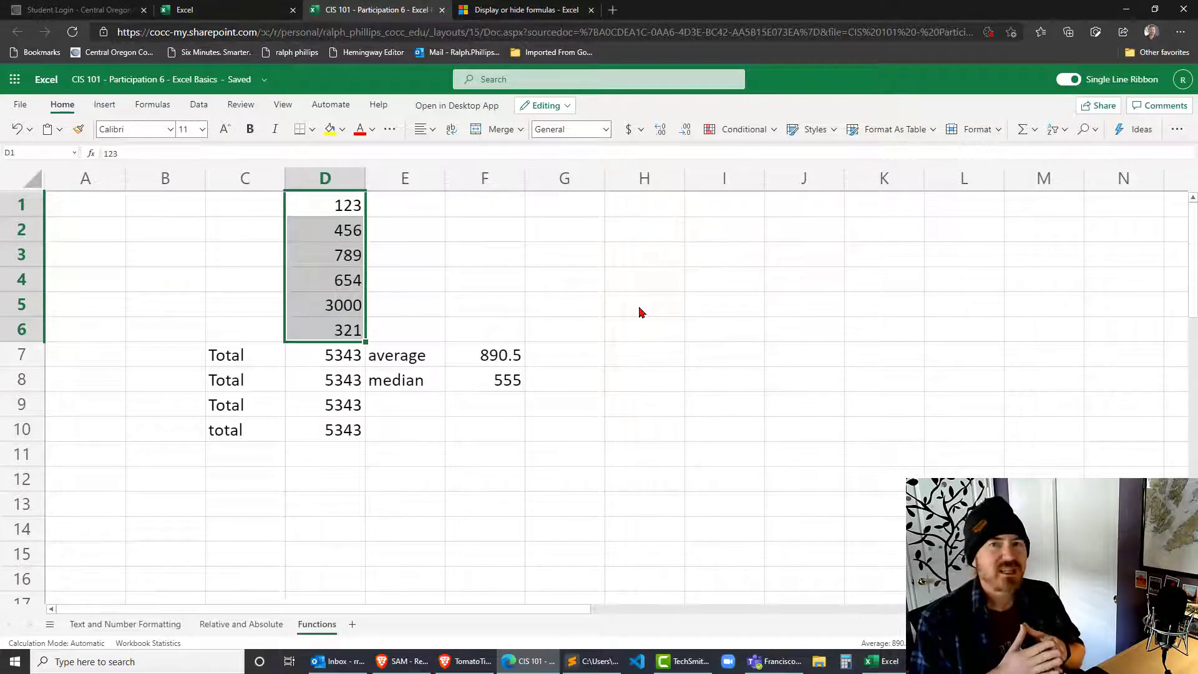
click(514, 387)
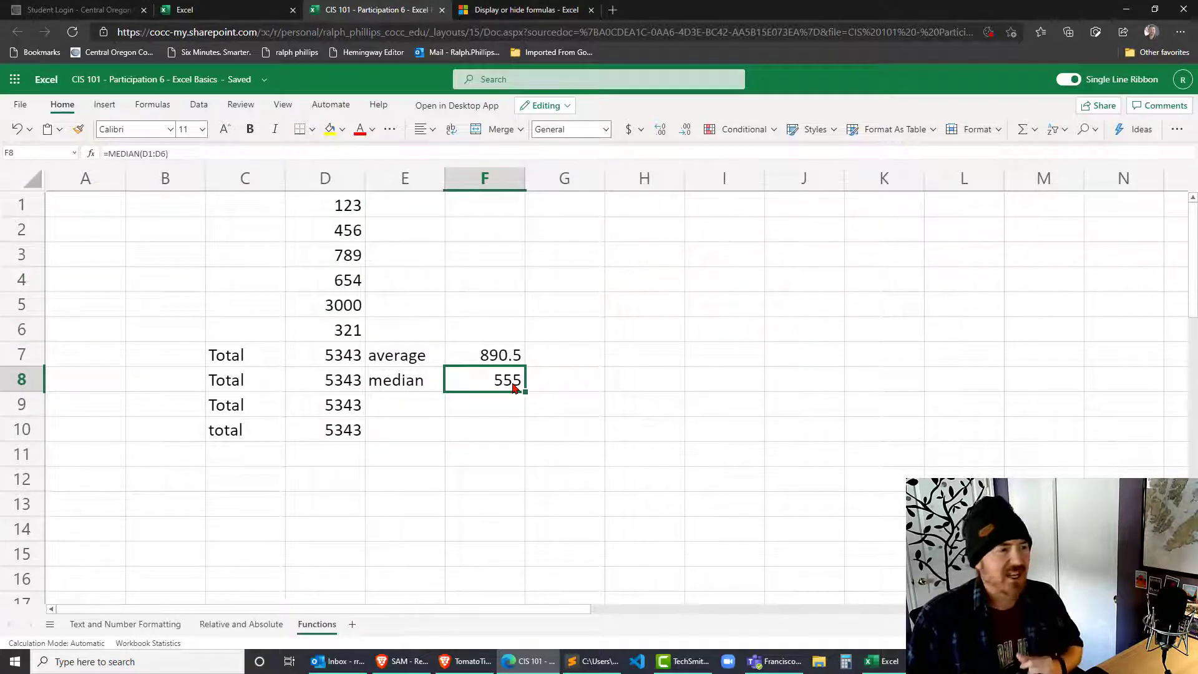
click(493, 365)
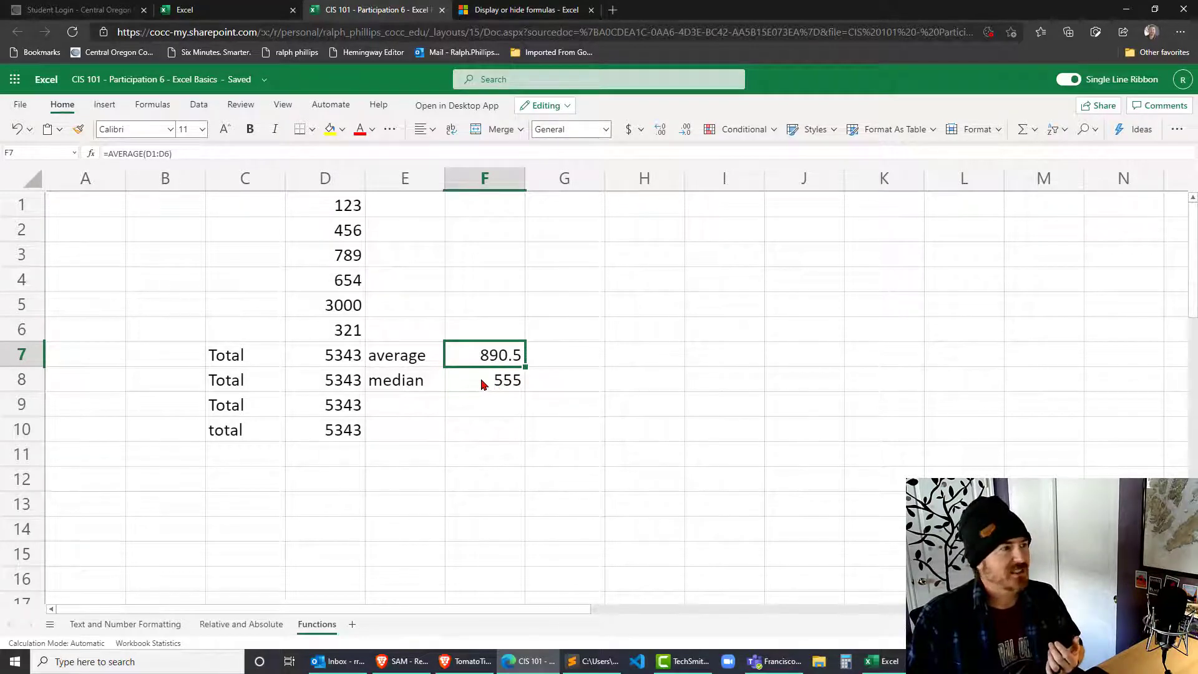
- Change the number in D6 to 2 and check the average in F7 and the median in F8 against D1:D6
click(351, 207)
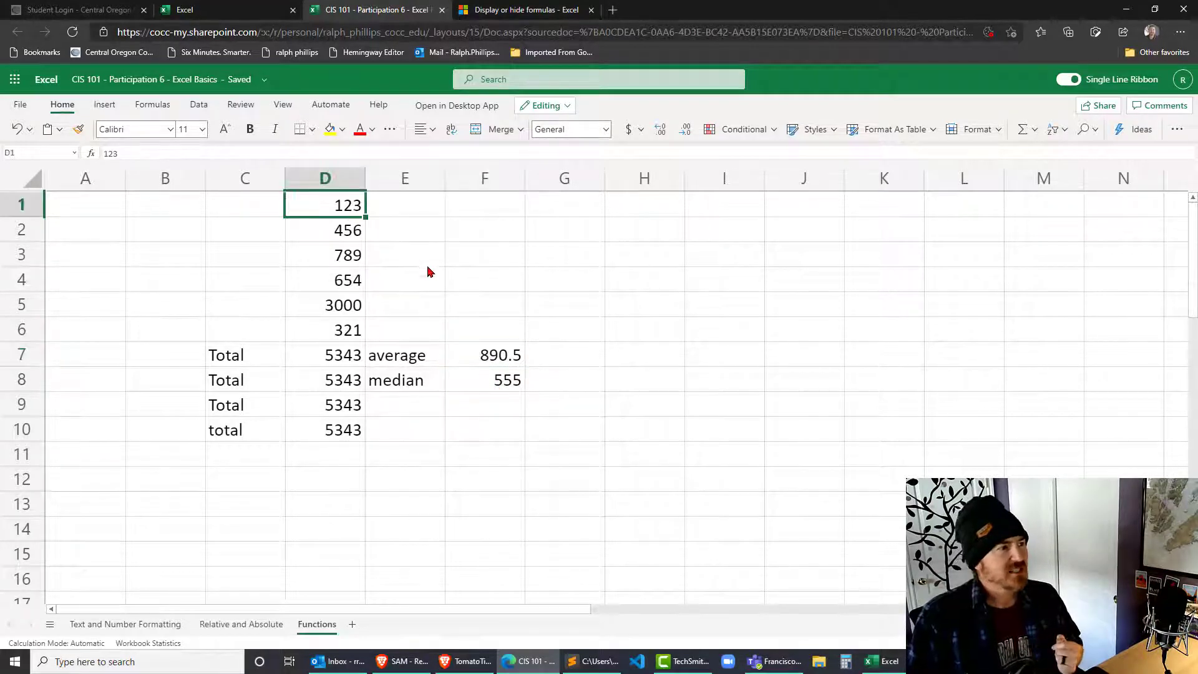
click(341, 337)
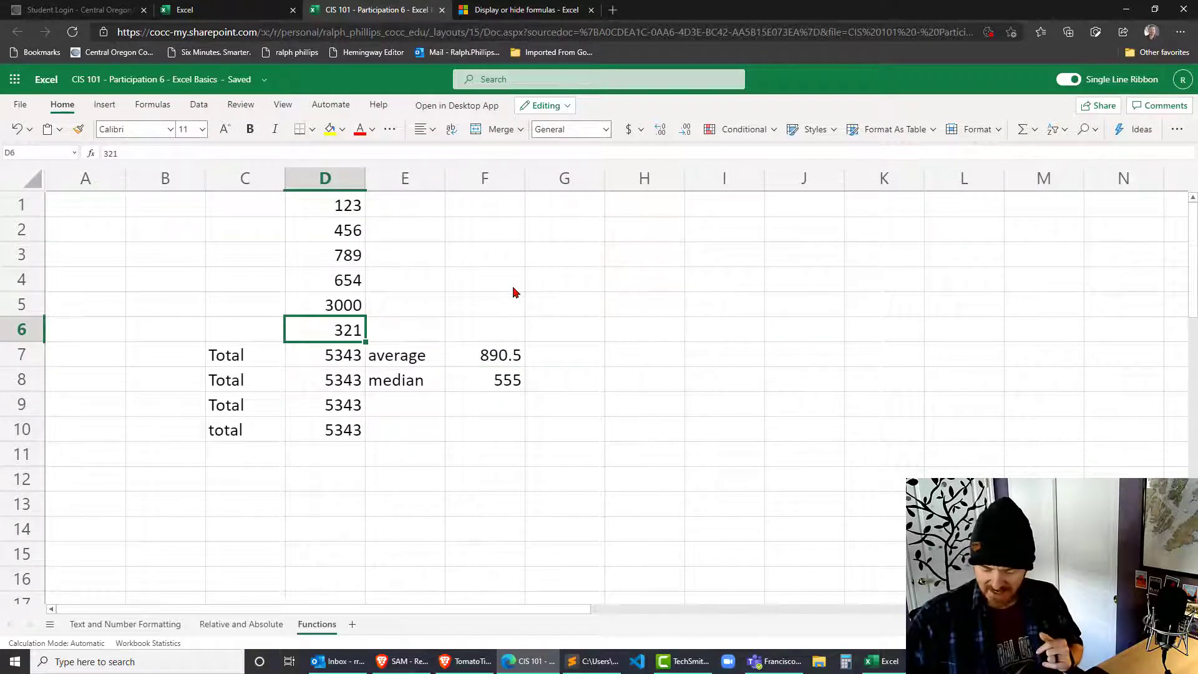
text(2)
key(Return)
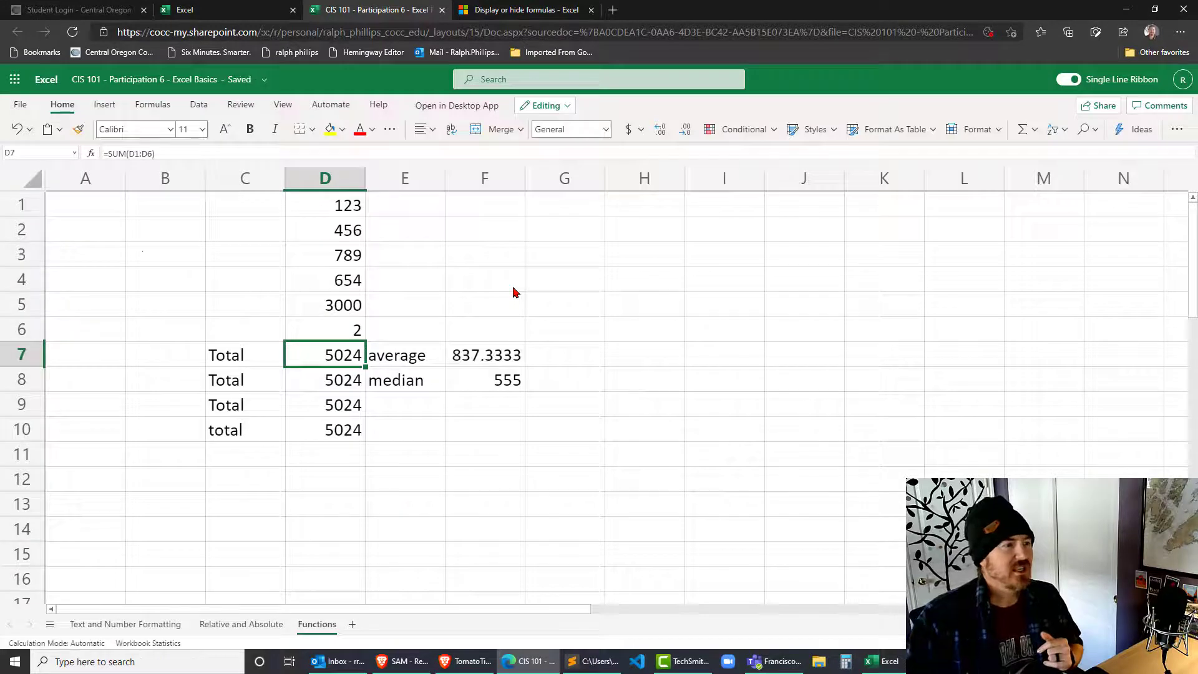
click(490, 358)
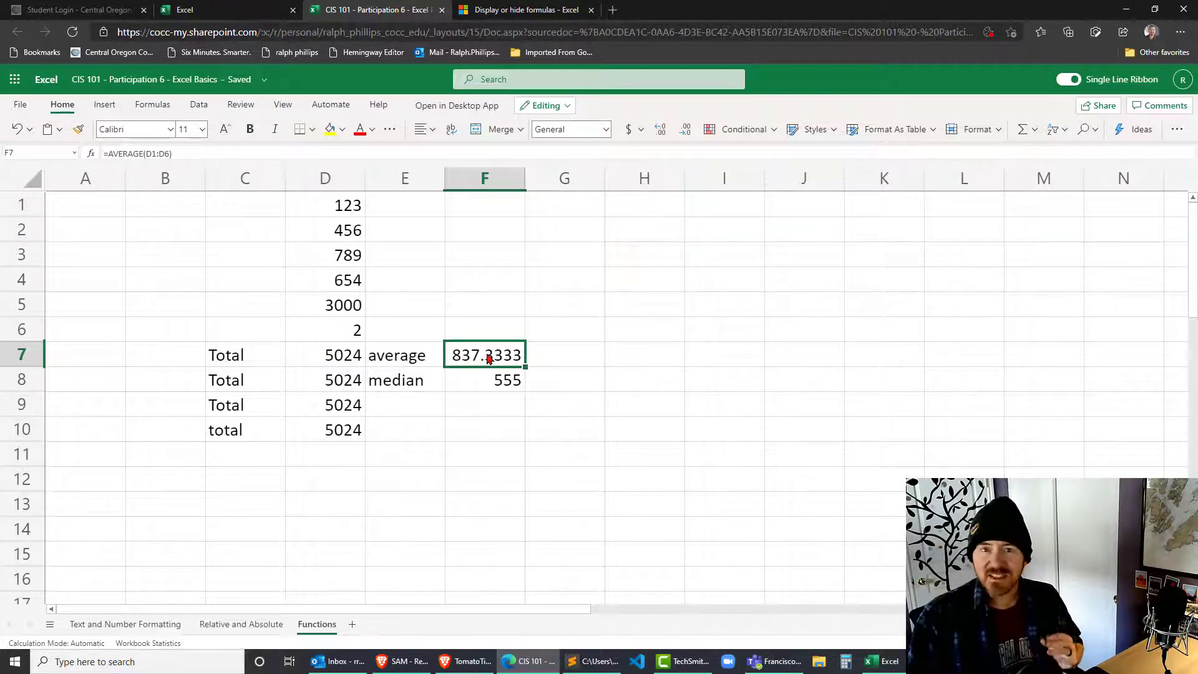
click(503, 383)
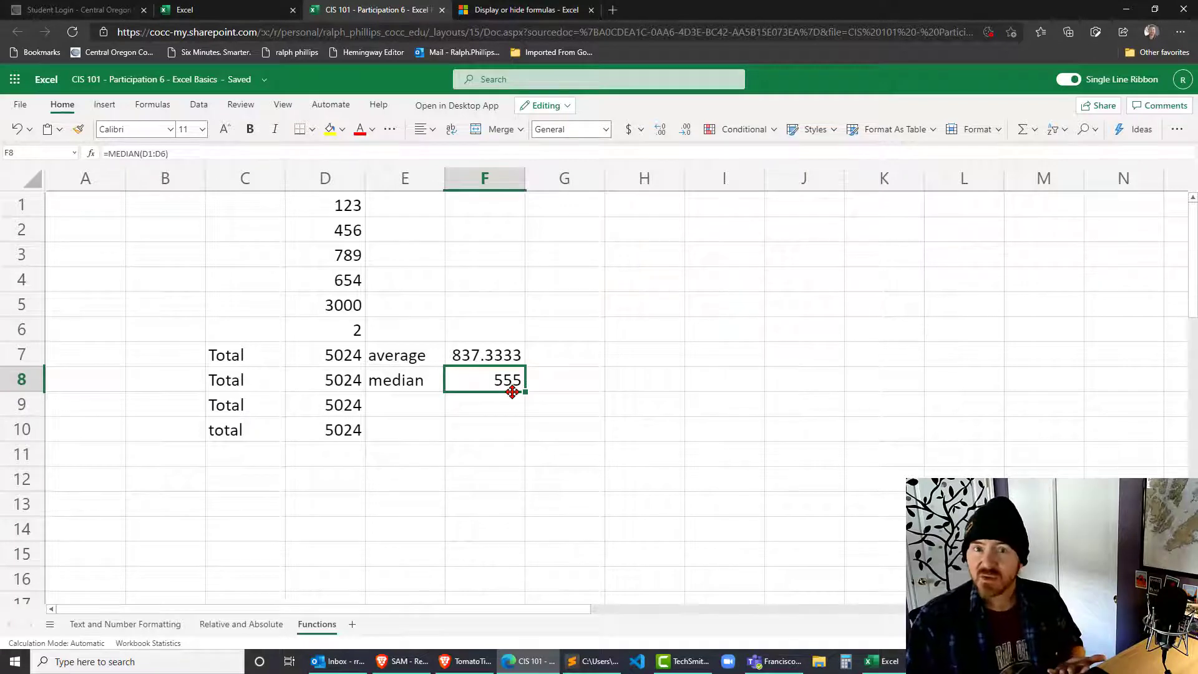
drag(353, 209, 353, 328)
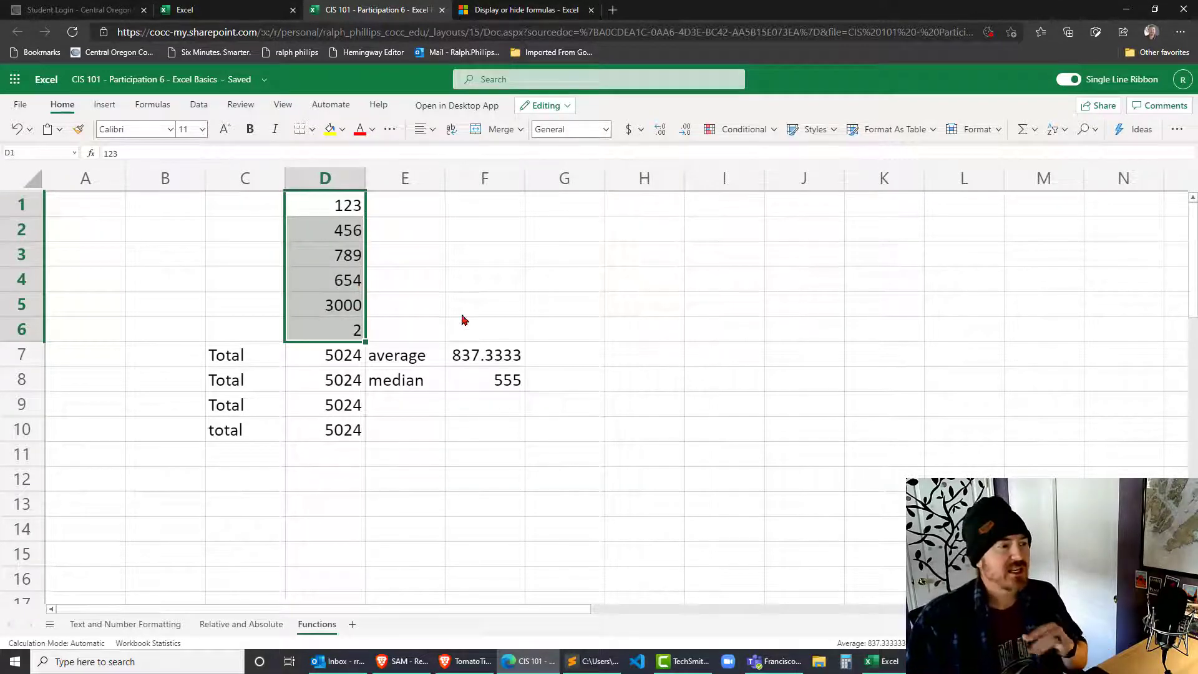
click(495, 388)
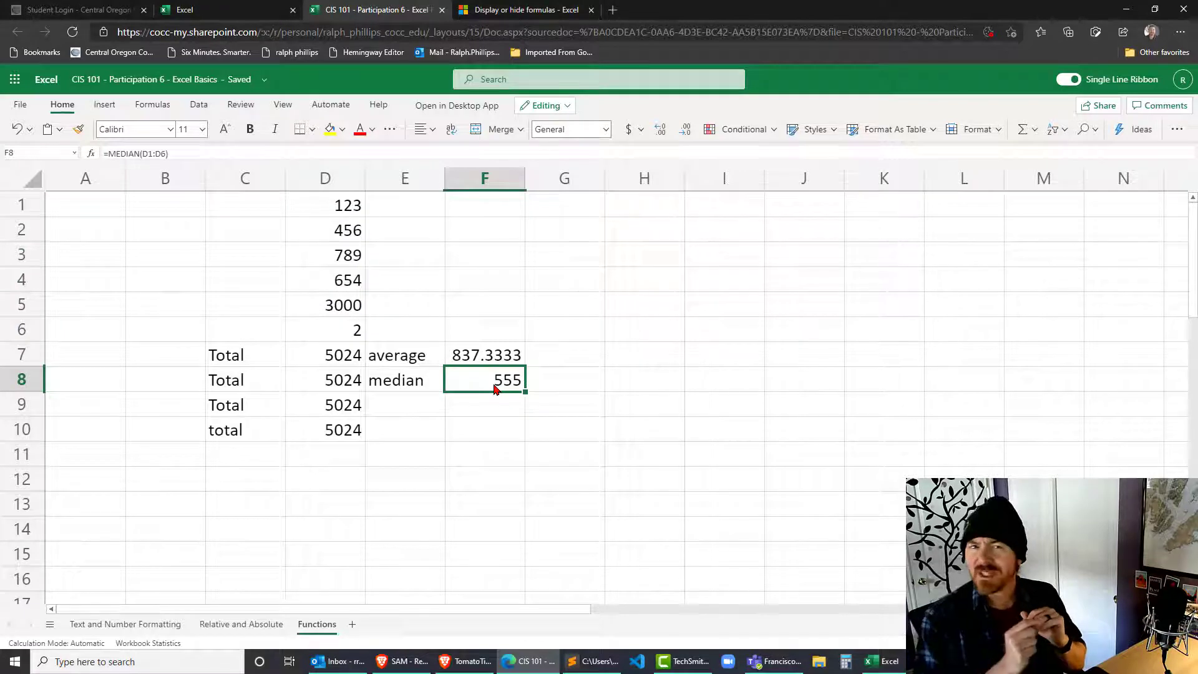
- Enter the label count in cell E9 and count the numbers in D1:D6 in F9 with the built-in Count Numbers function
click(476, 413)
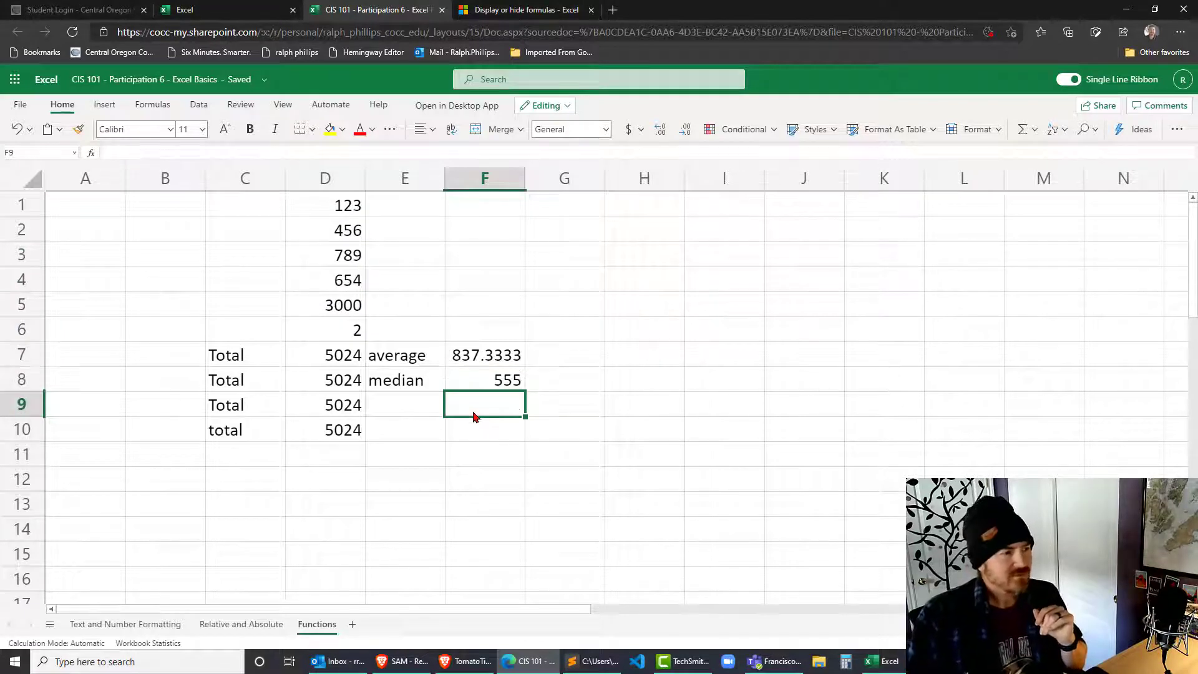
click(393, 412)
text(count)
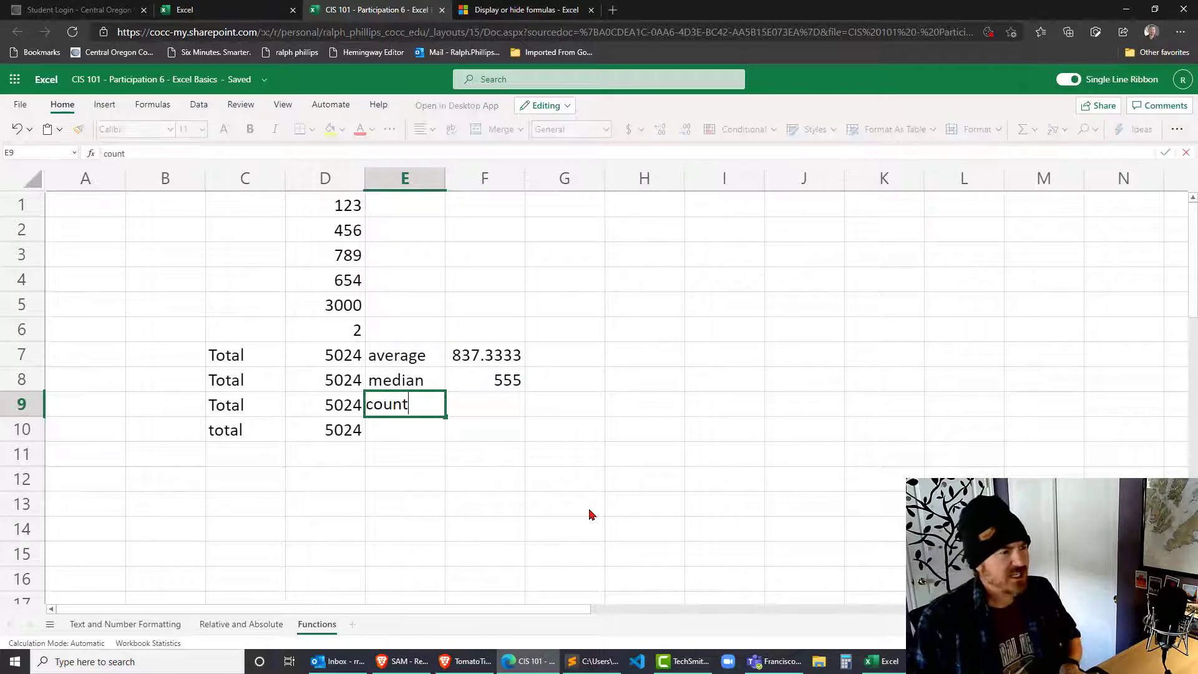
key(Tab)
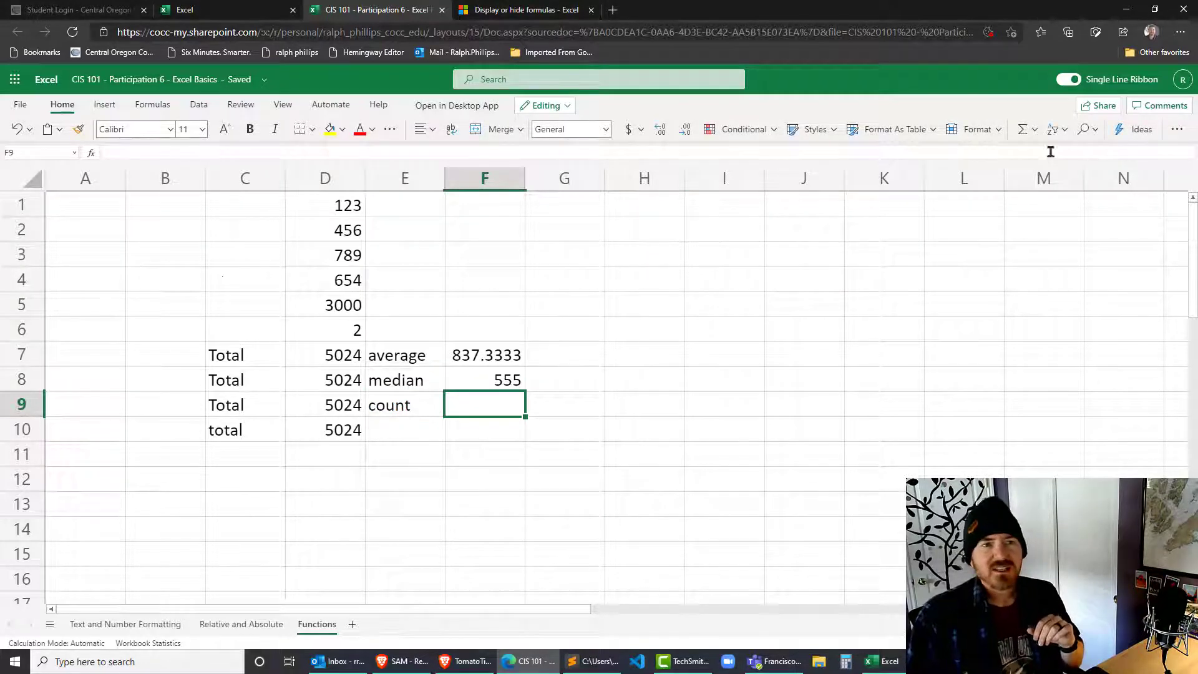
click(1035, 130)
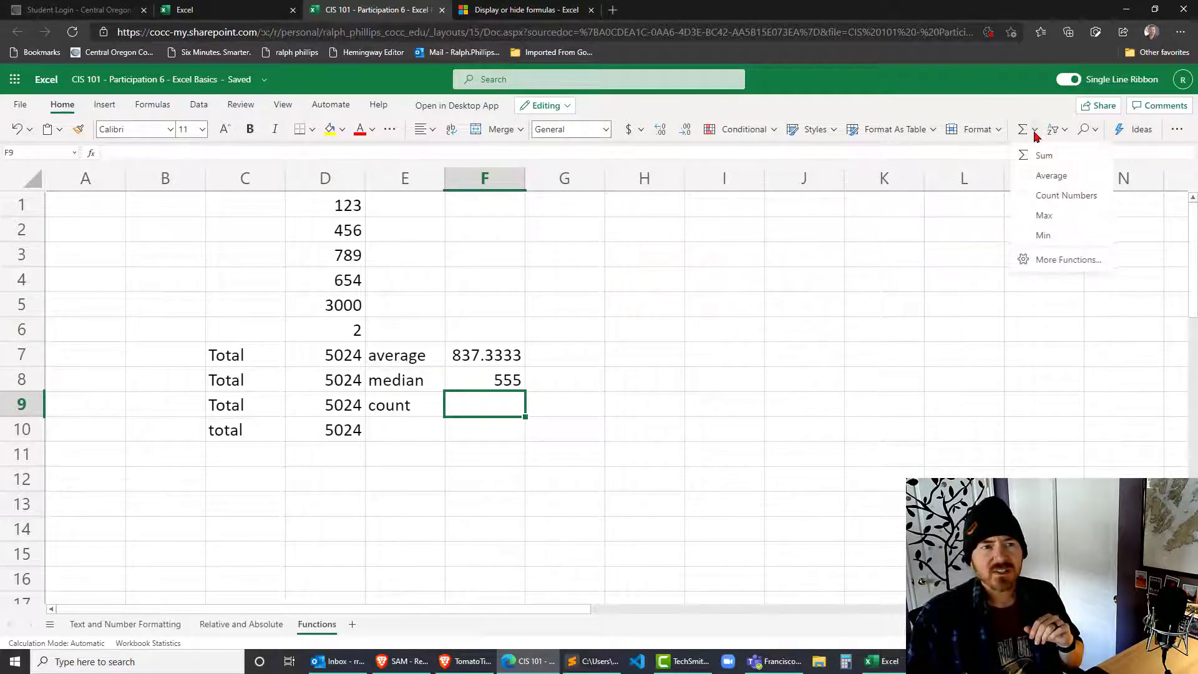
click(1059, 197)
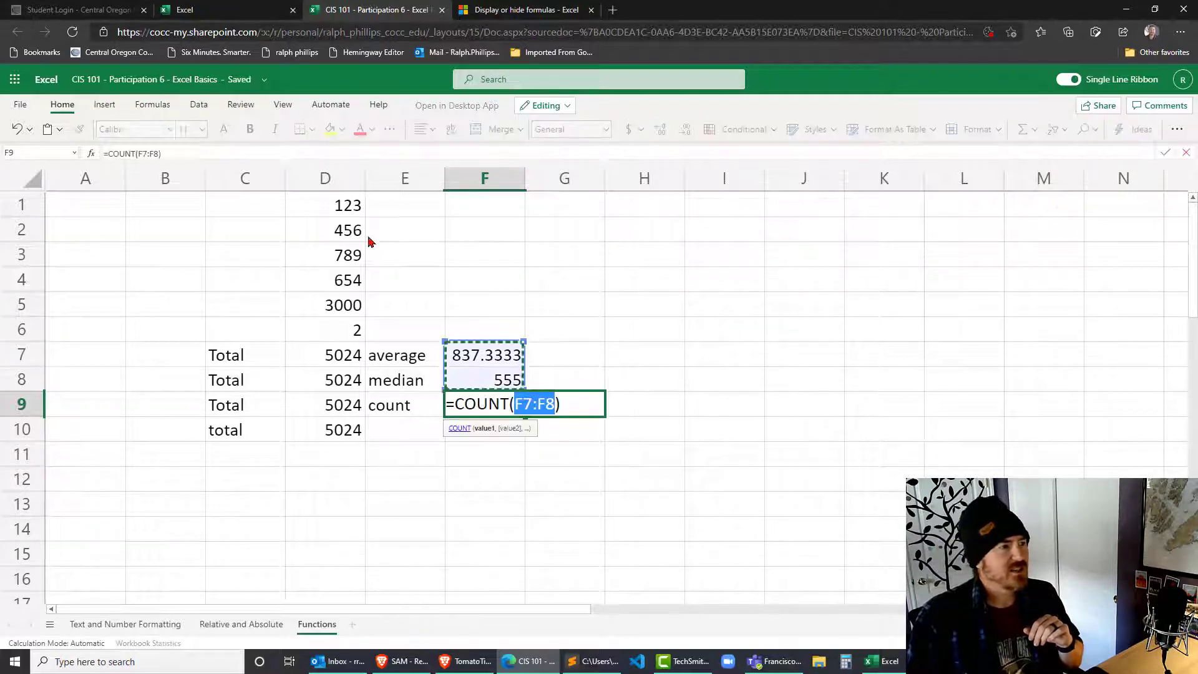
drag(337, 213, 353, 331)
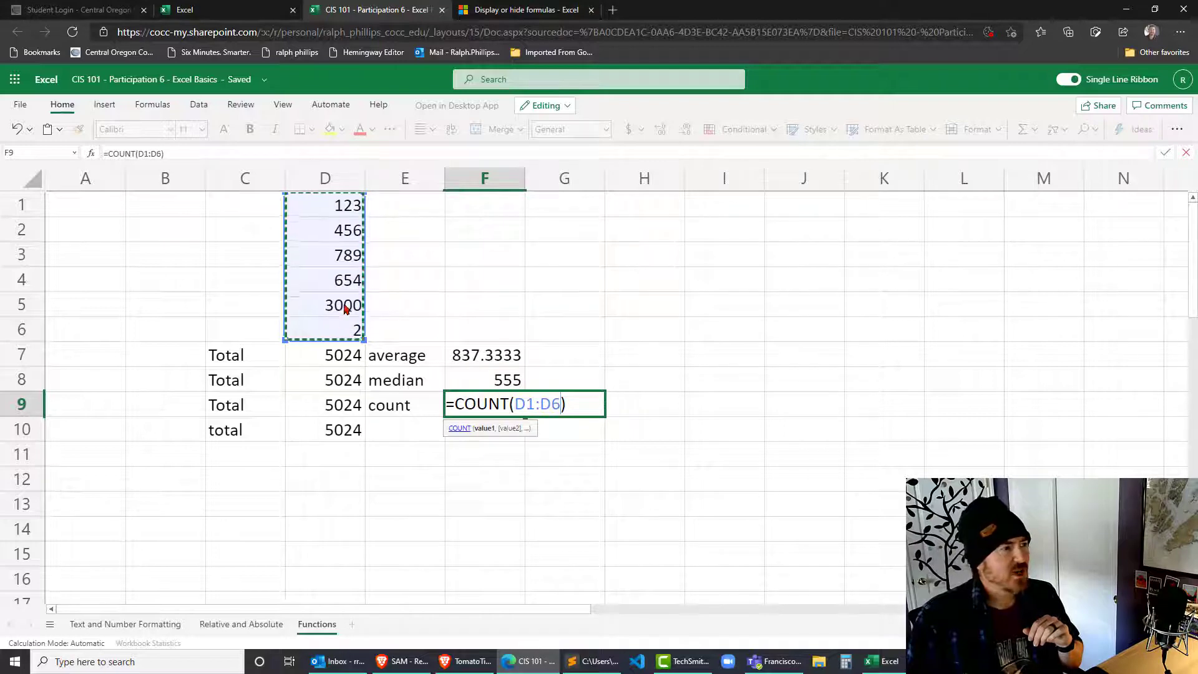
key(Return)
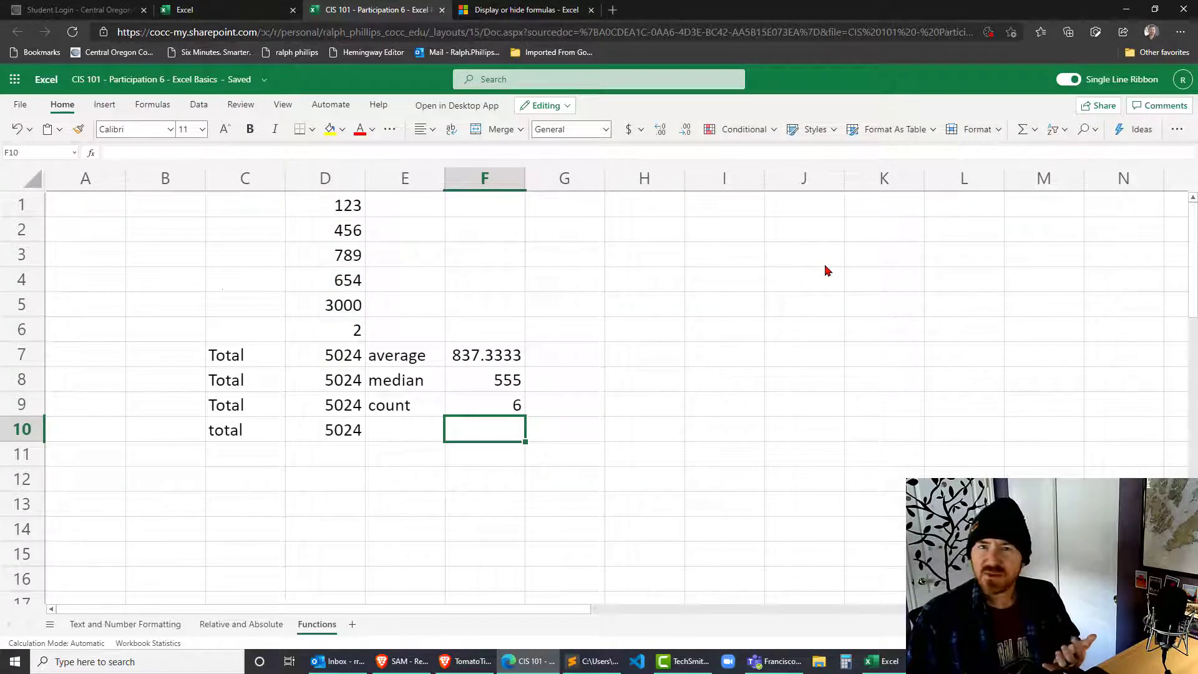
- Enter the label max in cell E10 and find the maximum of D1:D5 in F10 with the built-in Max function
click(399, 438)
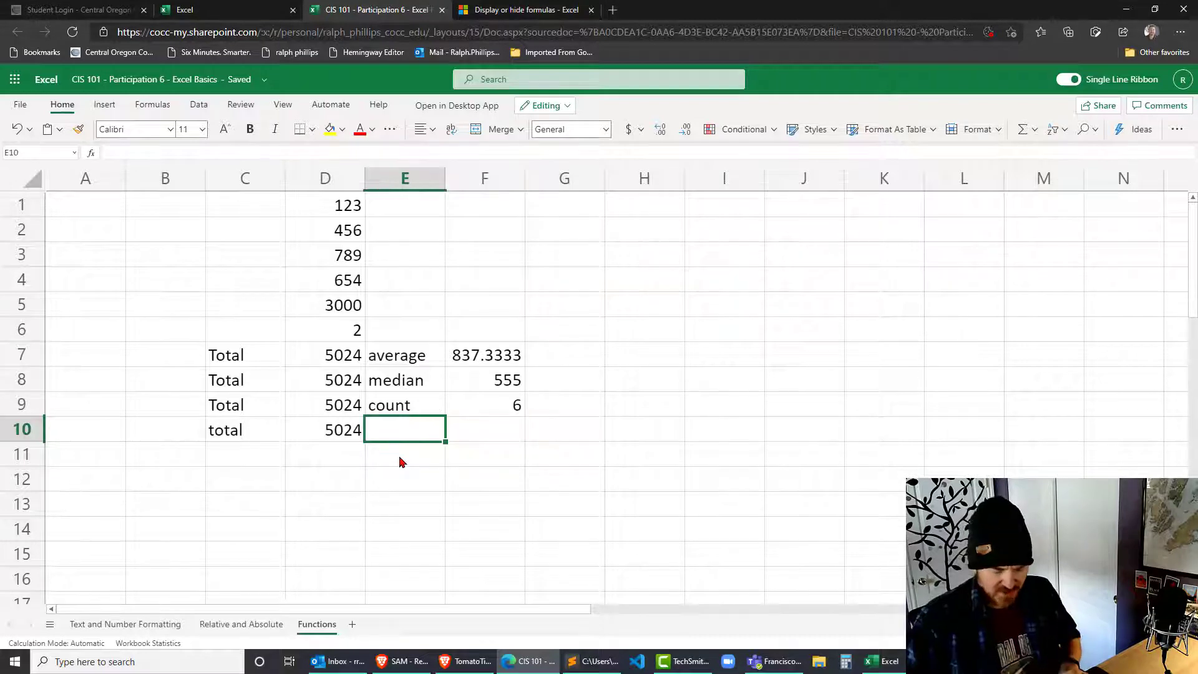
text(=max)
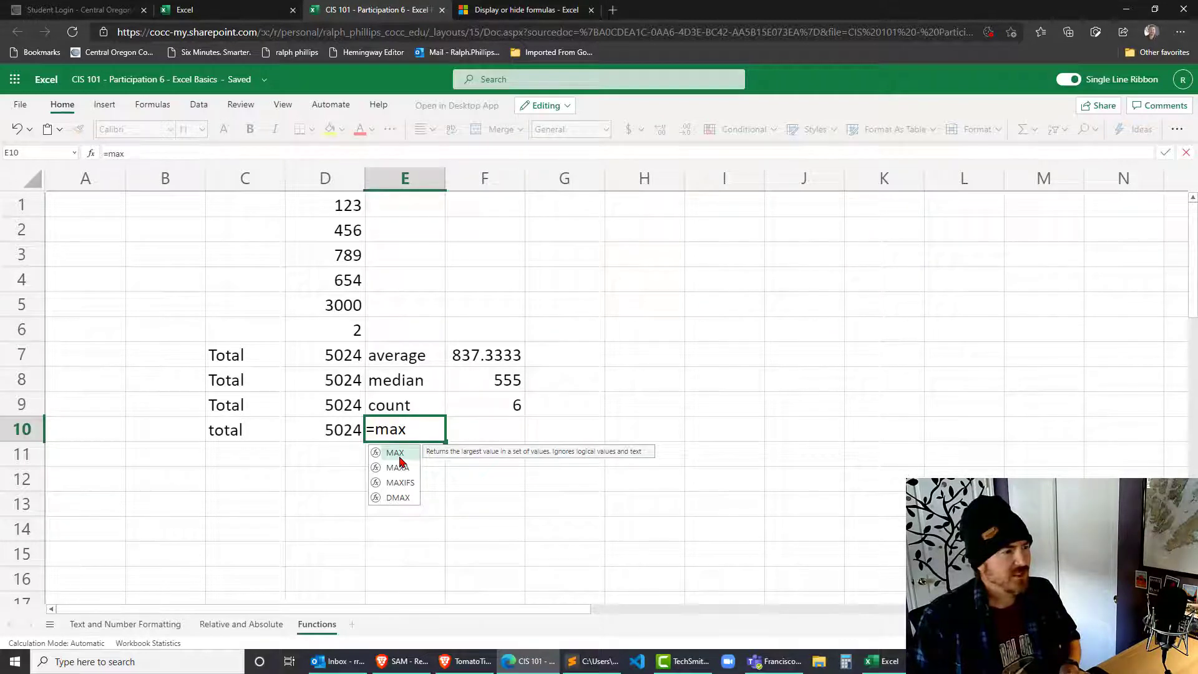
key(BackSpace)
key(BackSpace)
key(BackSpace)
text(max)
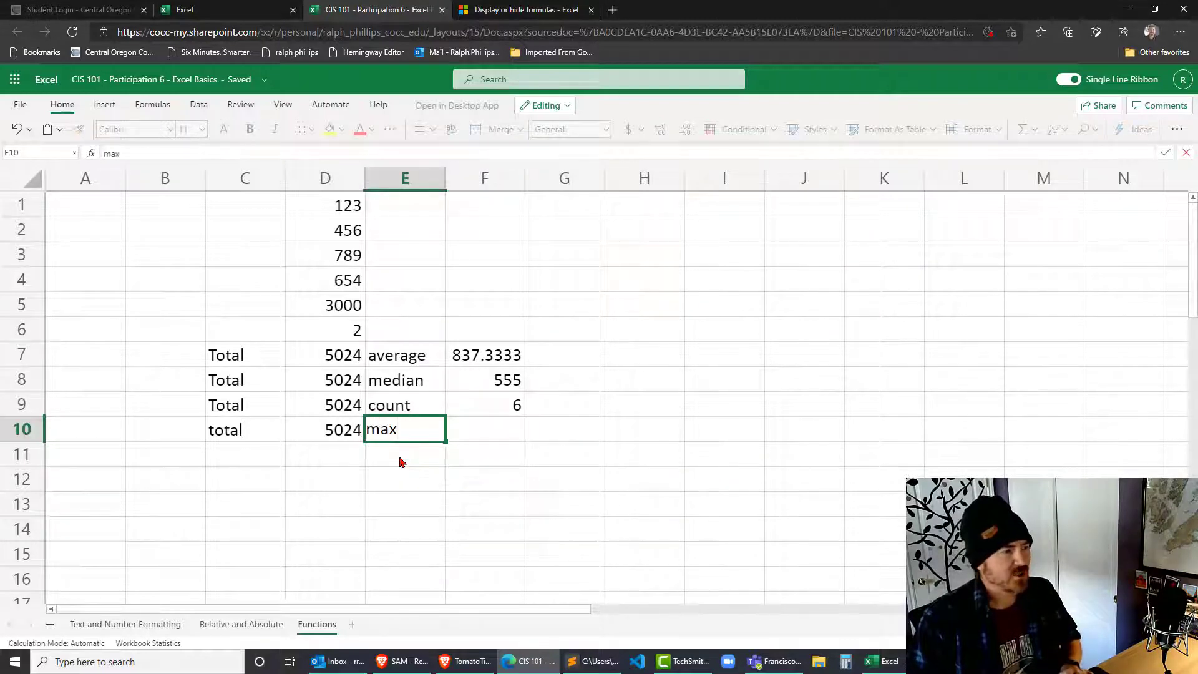
key(Tab)
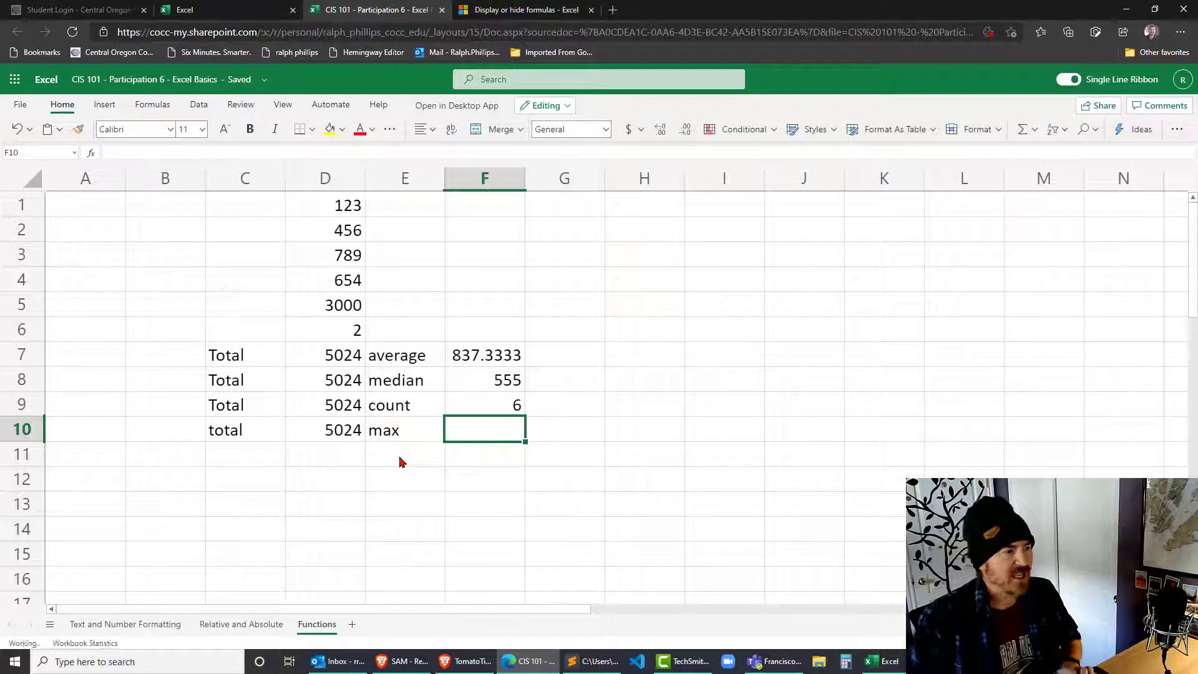
click(1035, 129)
click(1045, 216)
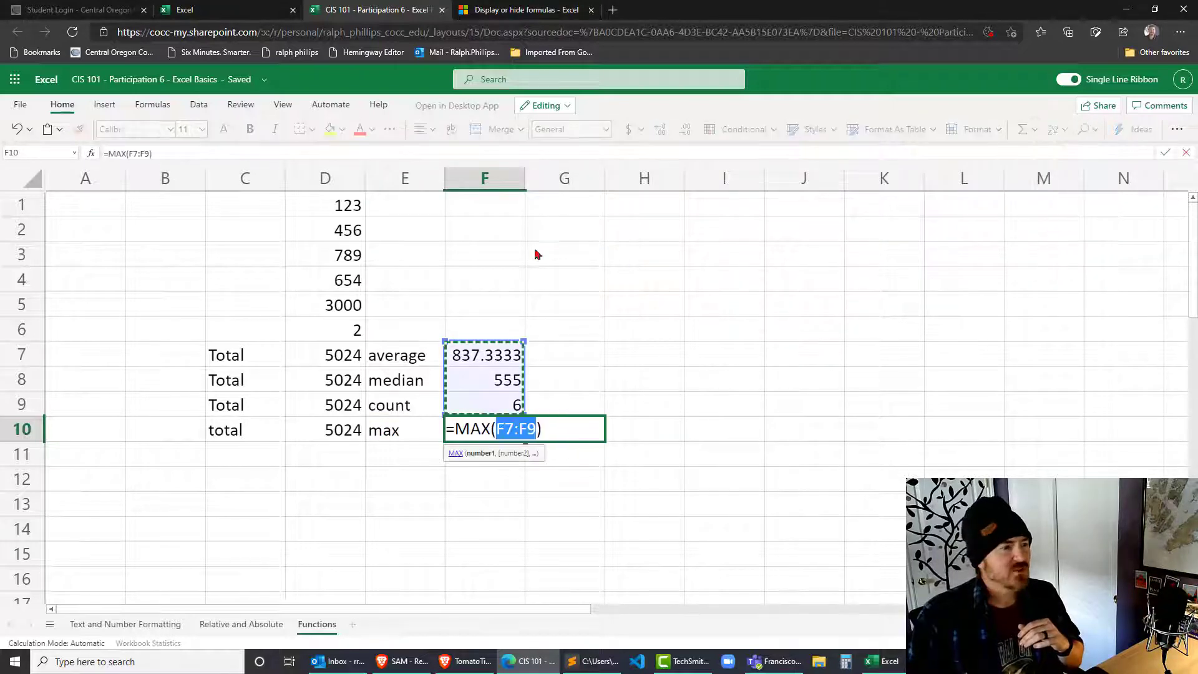
drag(328, 203, 334, 302)
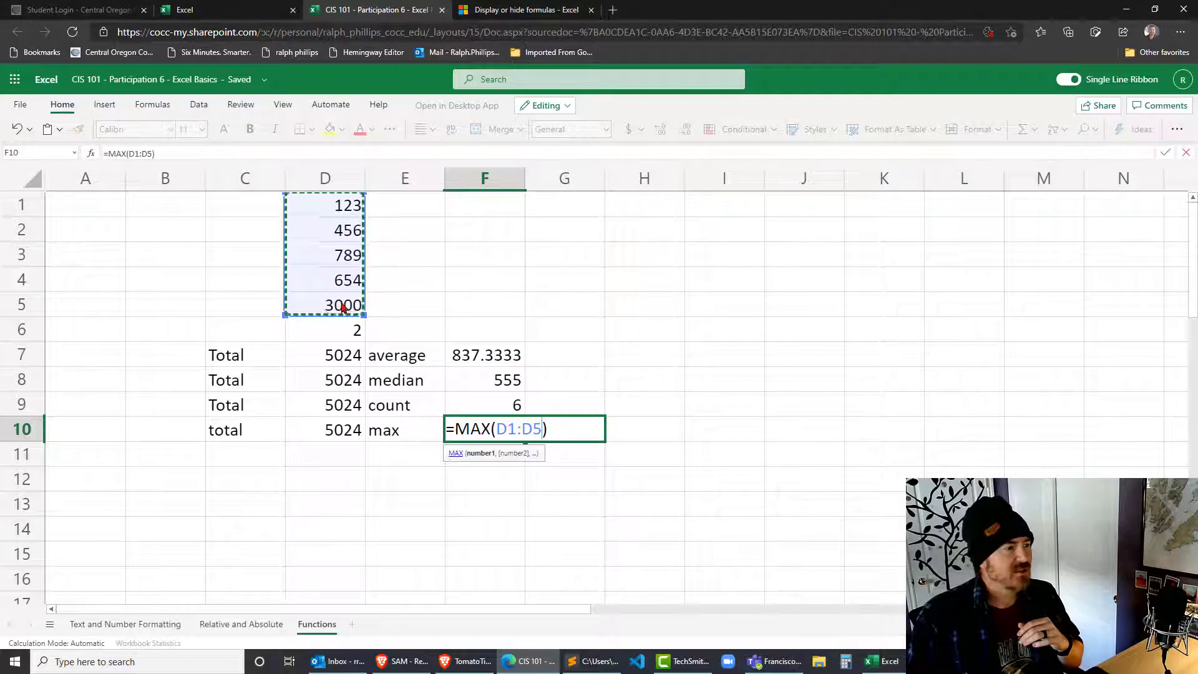
key(Return)
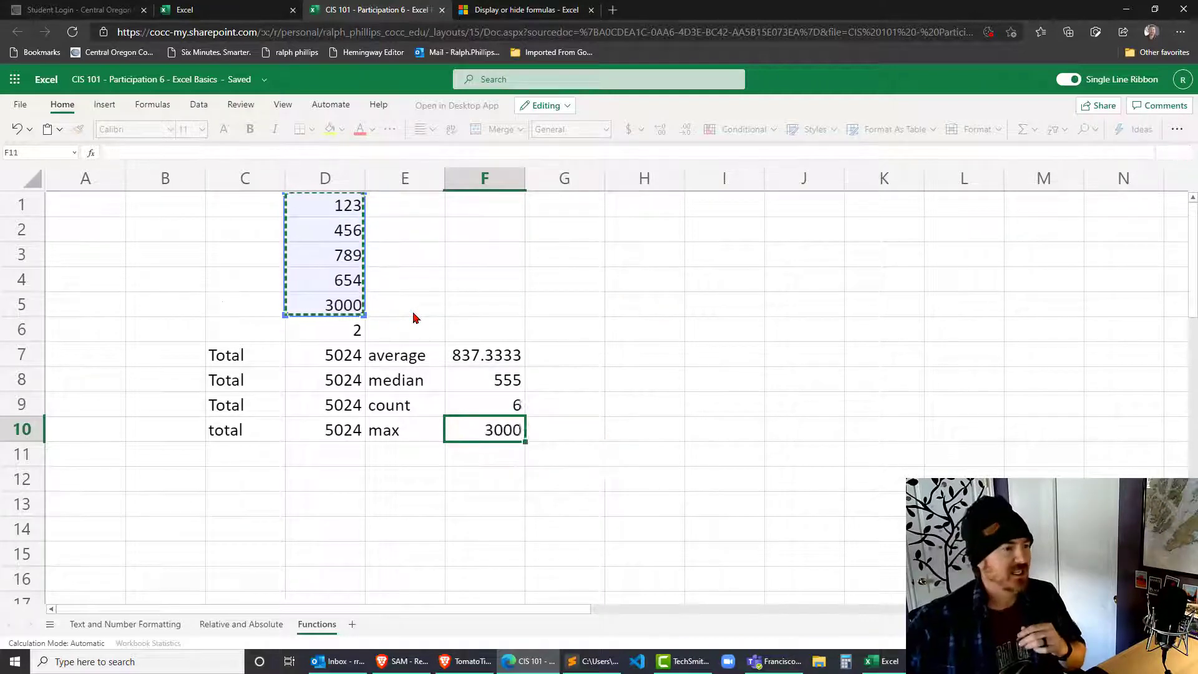
- Change the number in D5 to 300 and check the max result against the value in D3
click(341, 306)
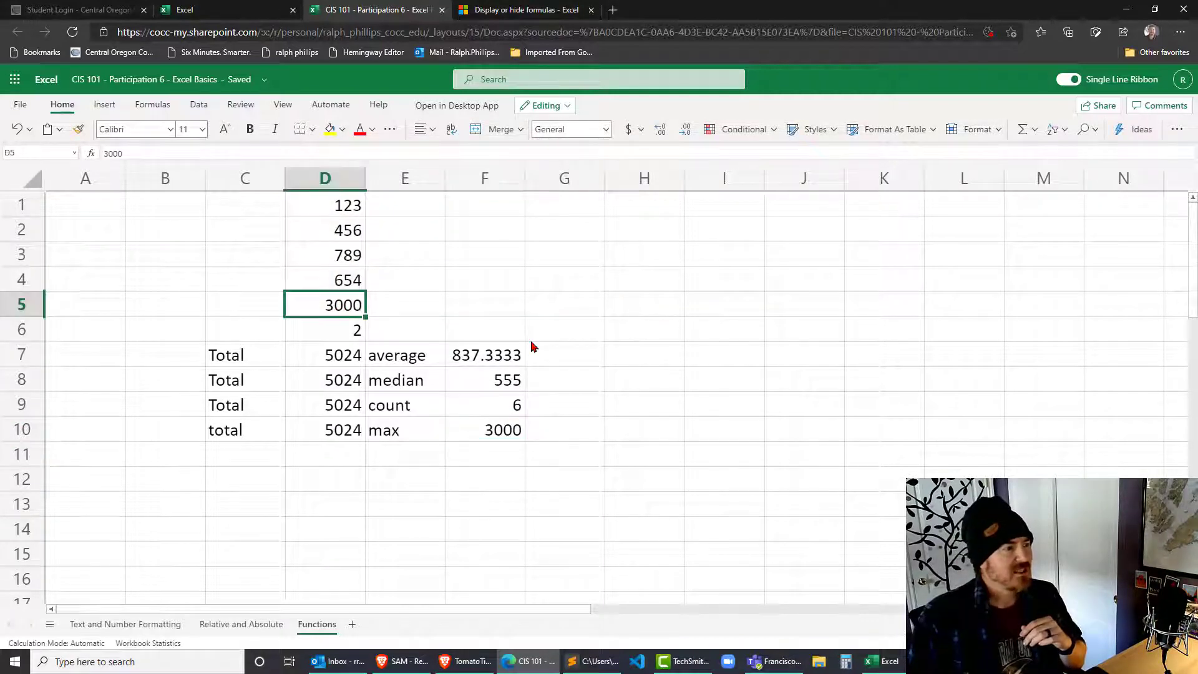
text(300)
key(Return)
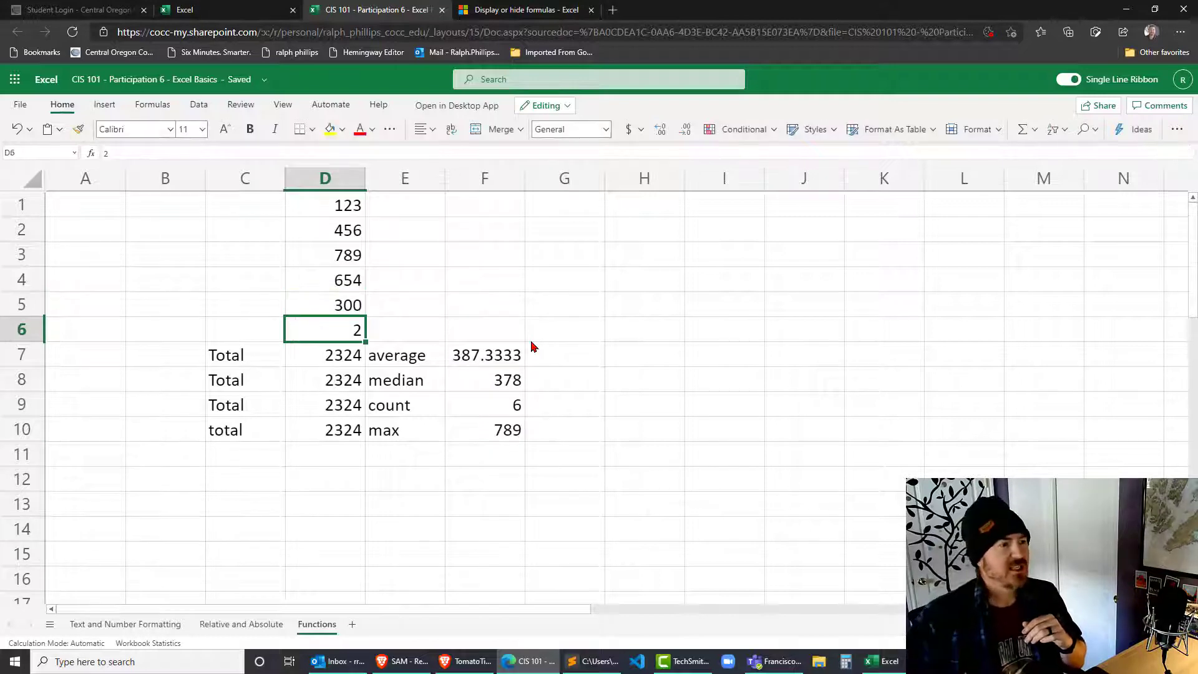
click(347, 262)
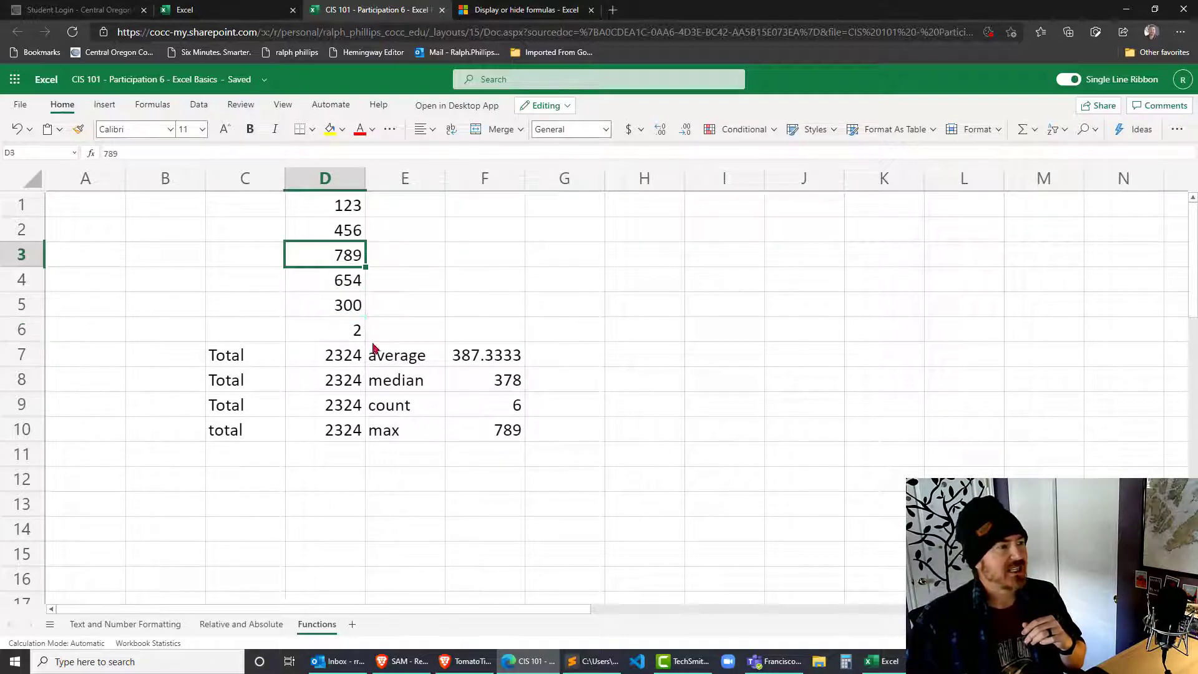
click(508, 385)
click(509, 479)
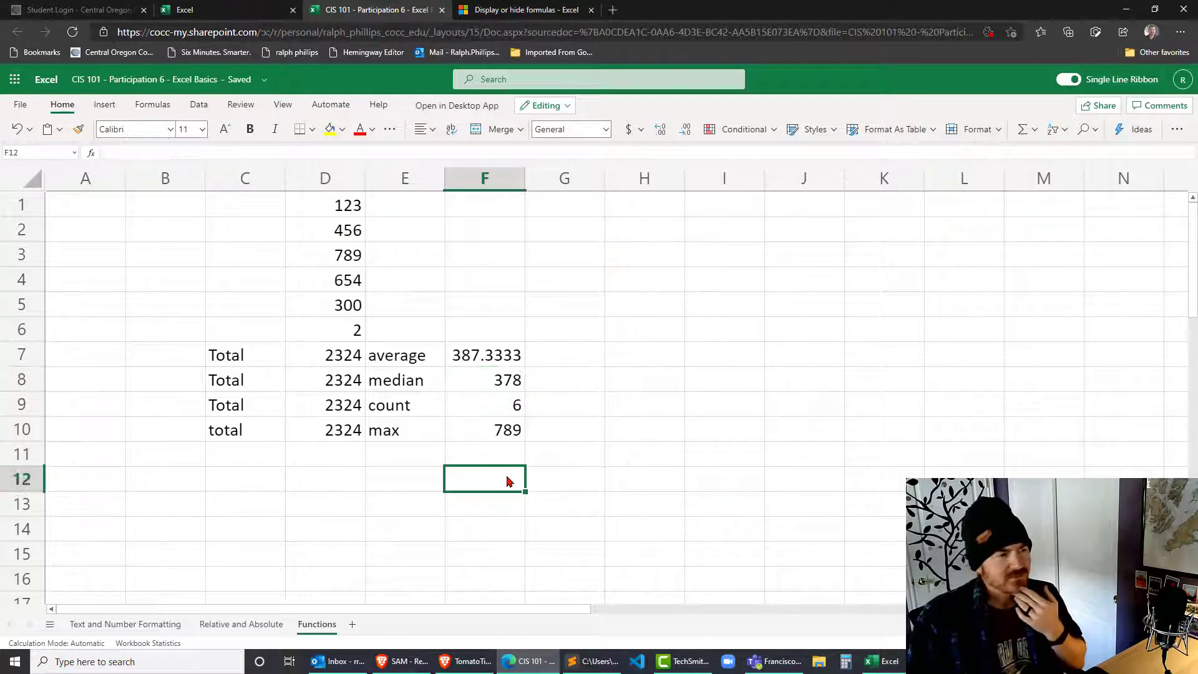
click(509, 437)
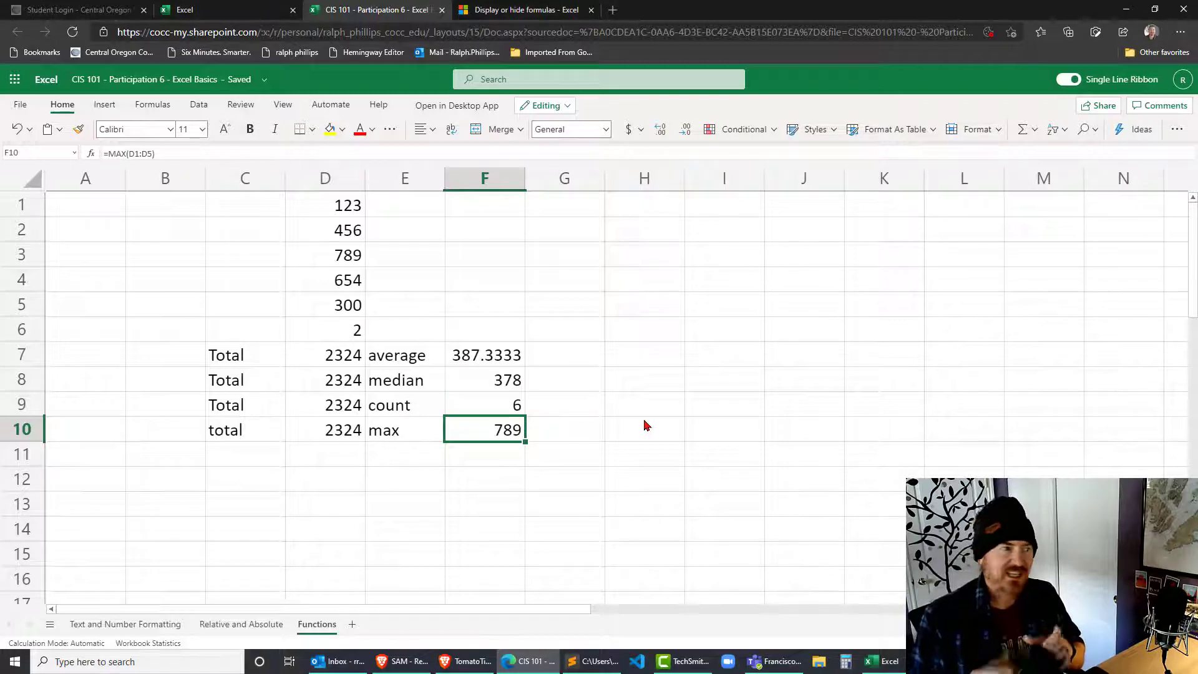
- Calculate the average in H7 with the formula =sum(D1:D6)/count(D1:D6) and compare it with the average in F7
click(652, 362)
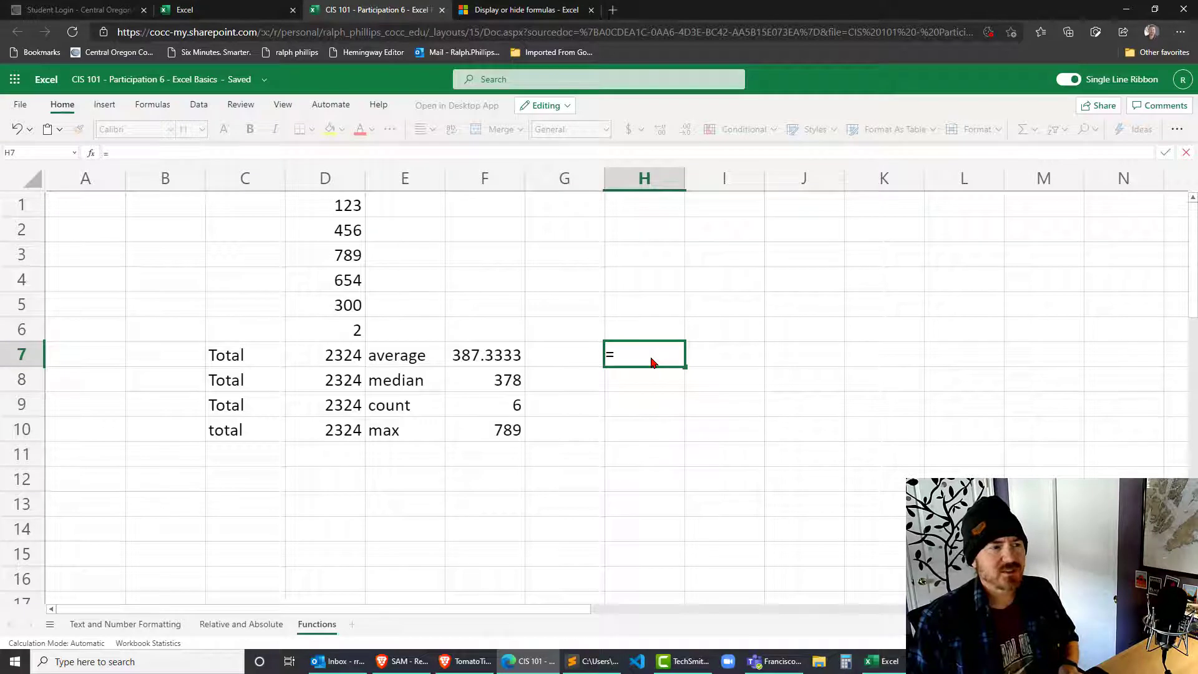
text(sum()
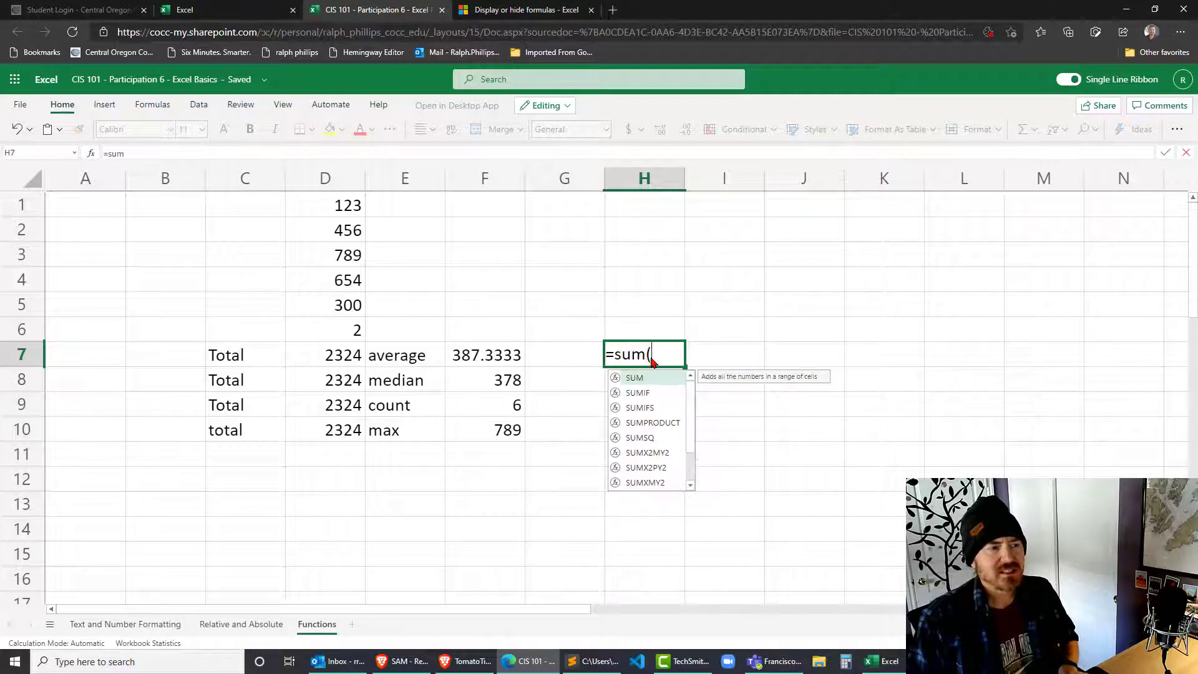
drag(348, 206, 351, 330)
text())
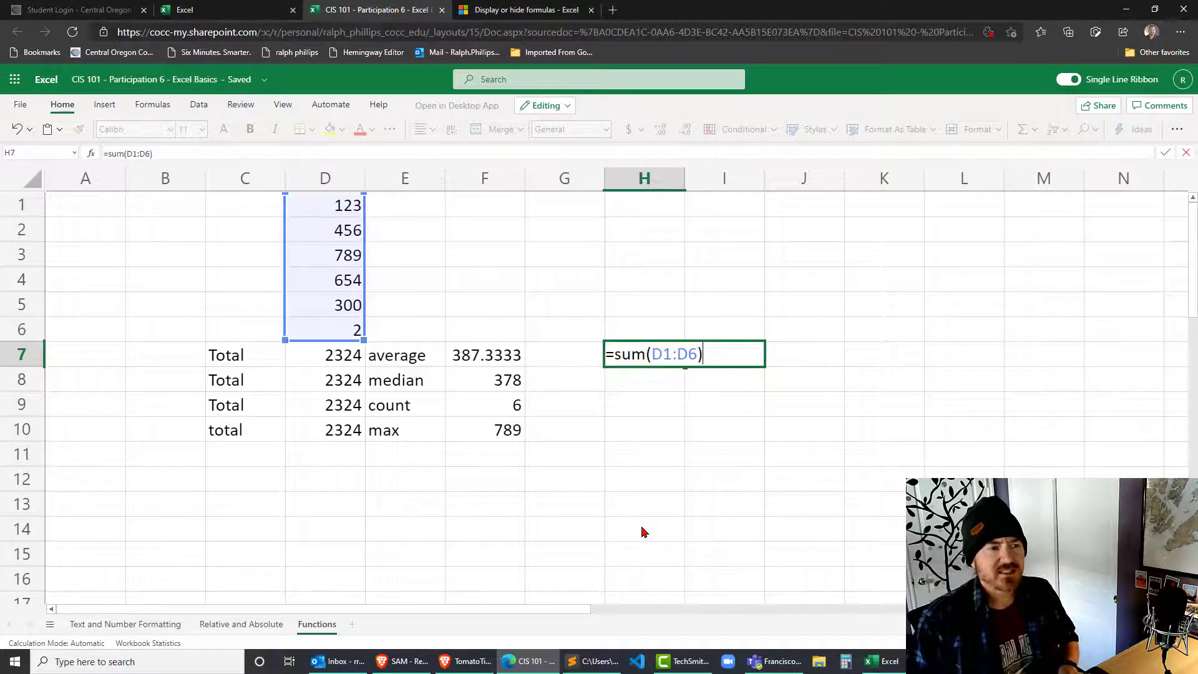
text(/c)
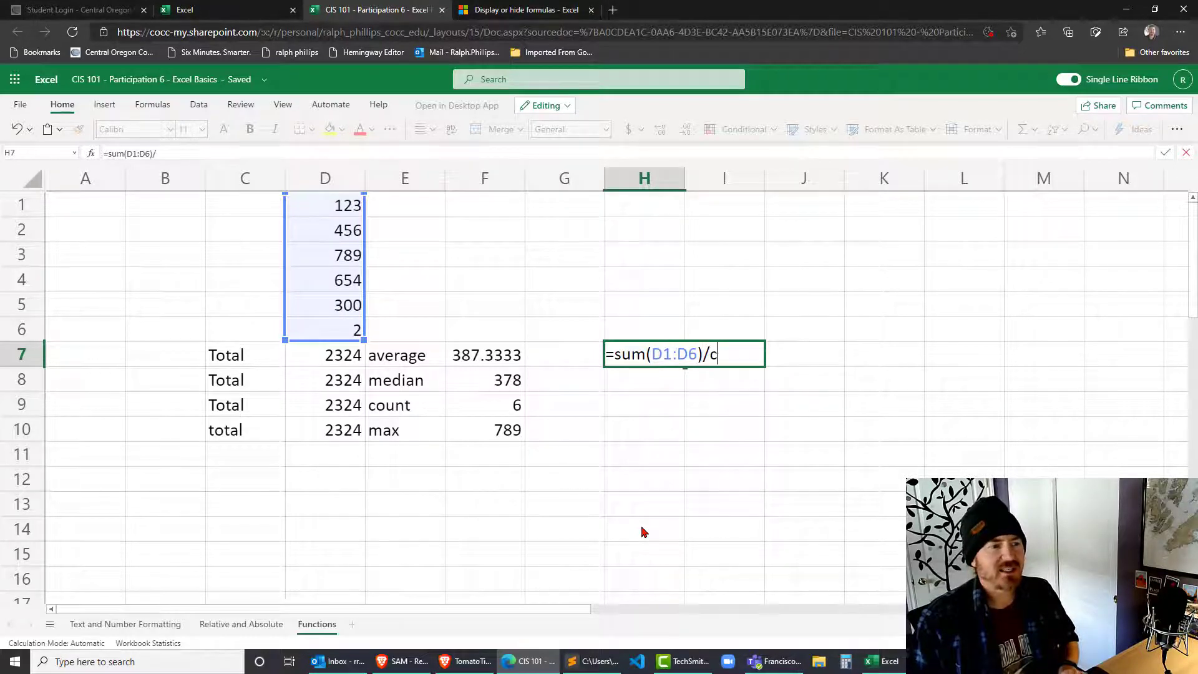
text(ount()
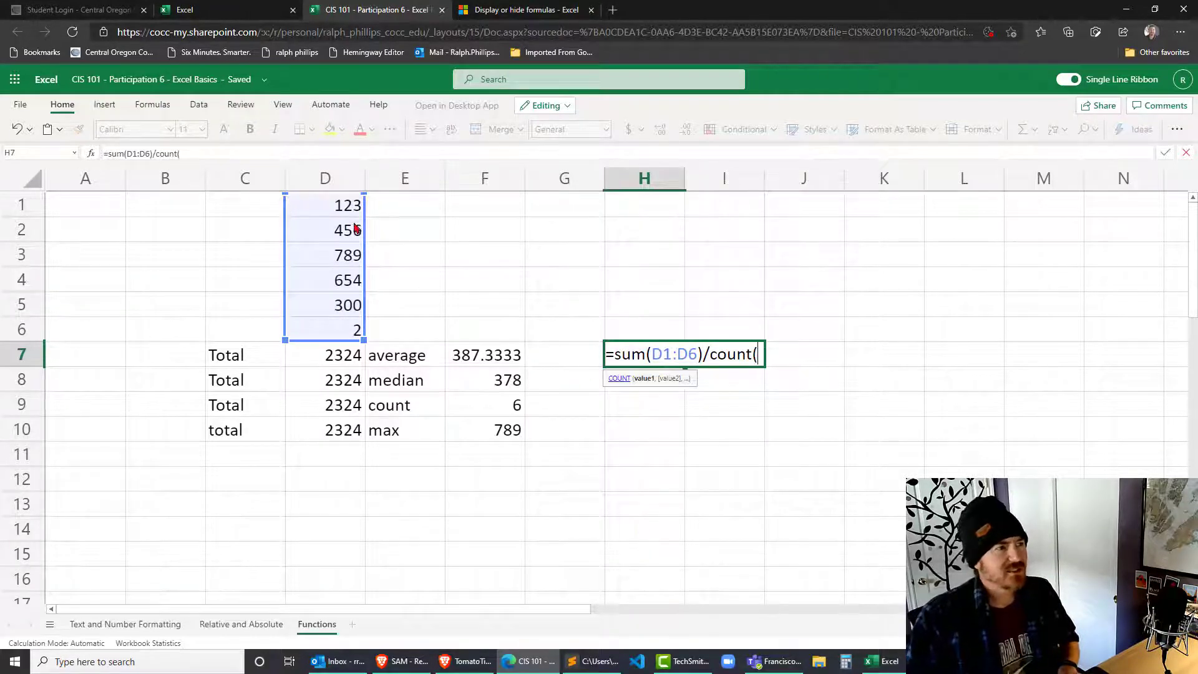
drag(331, 209, 337, 331)
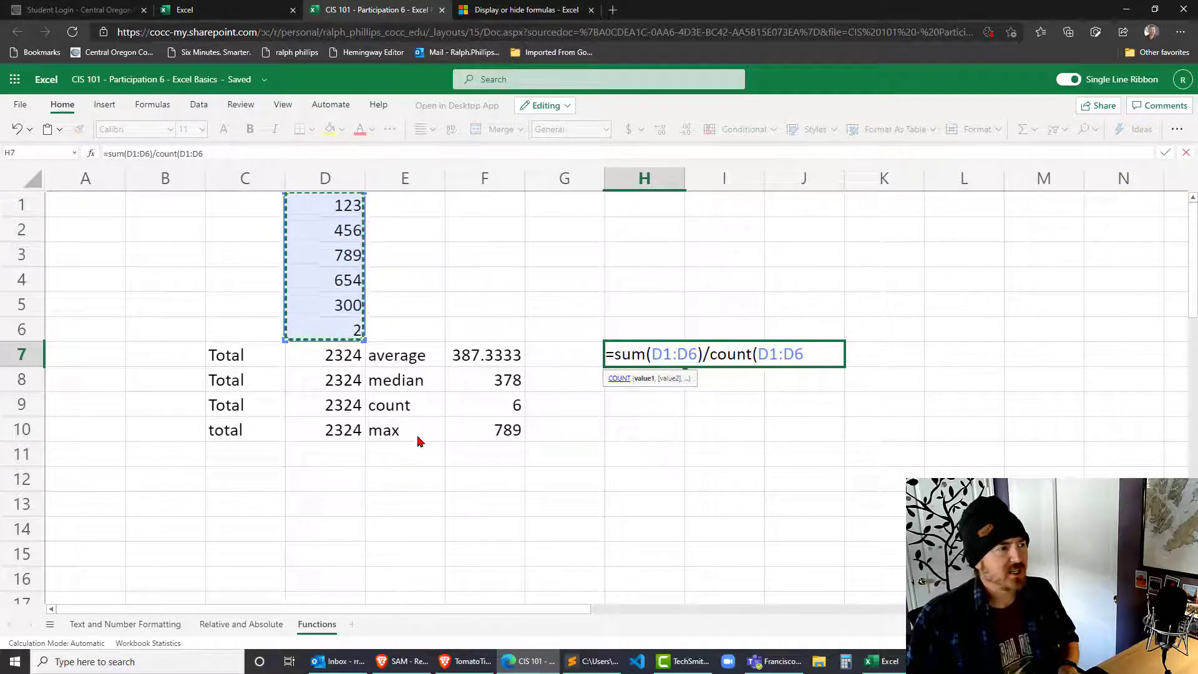
text())
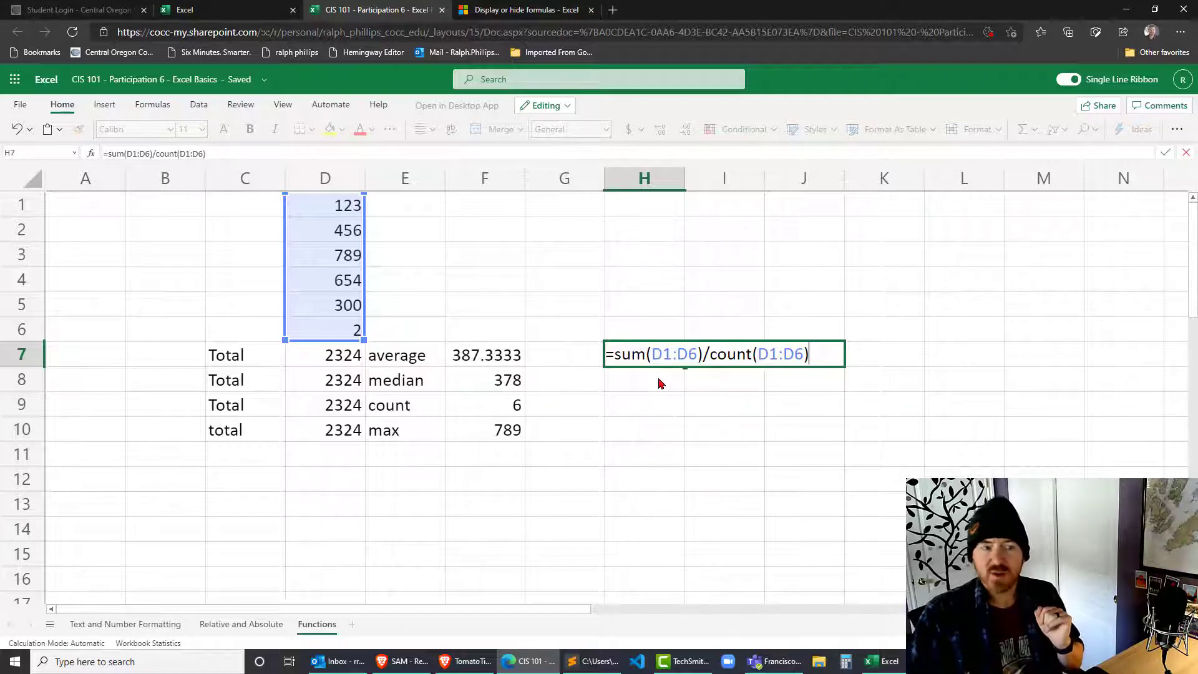
drag(615, 354, 813, 351)
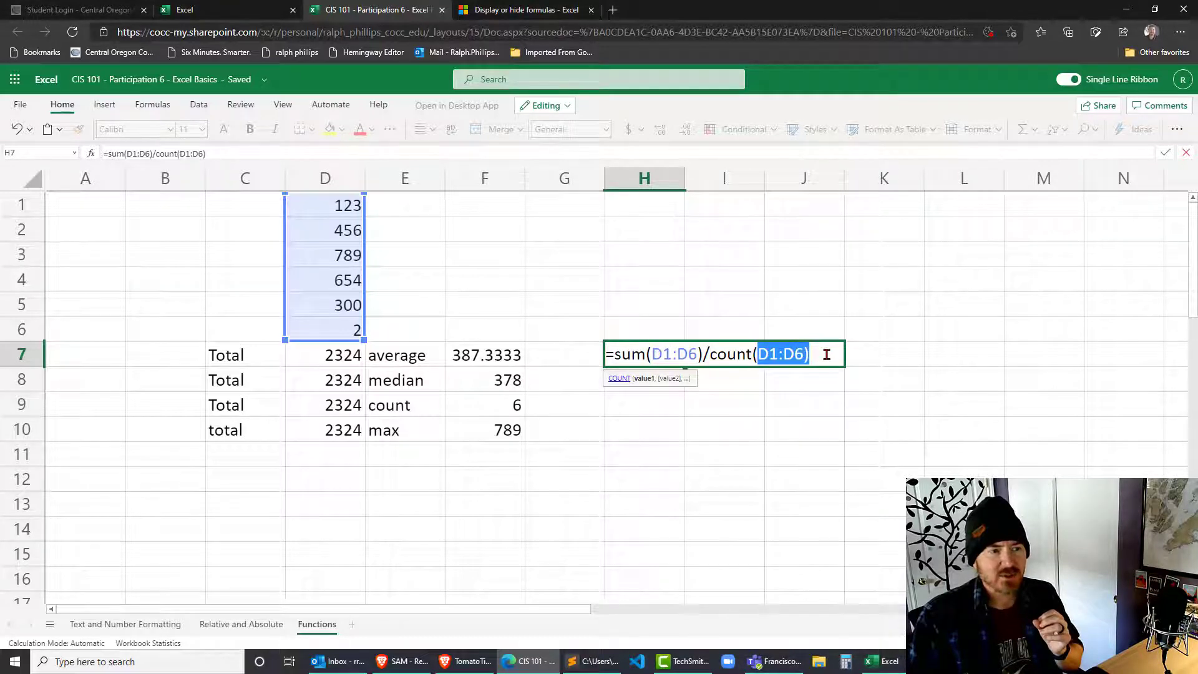
click(829, 356)
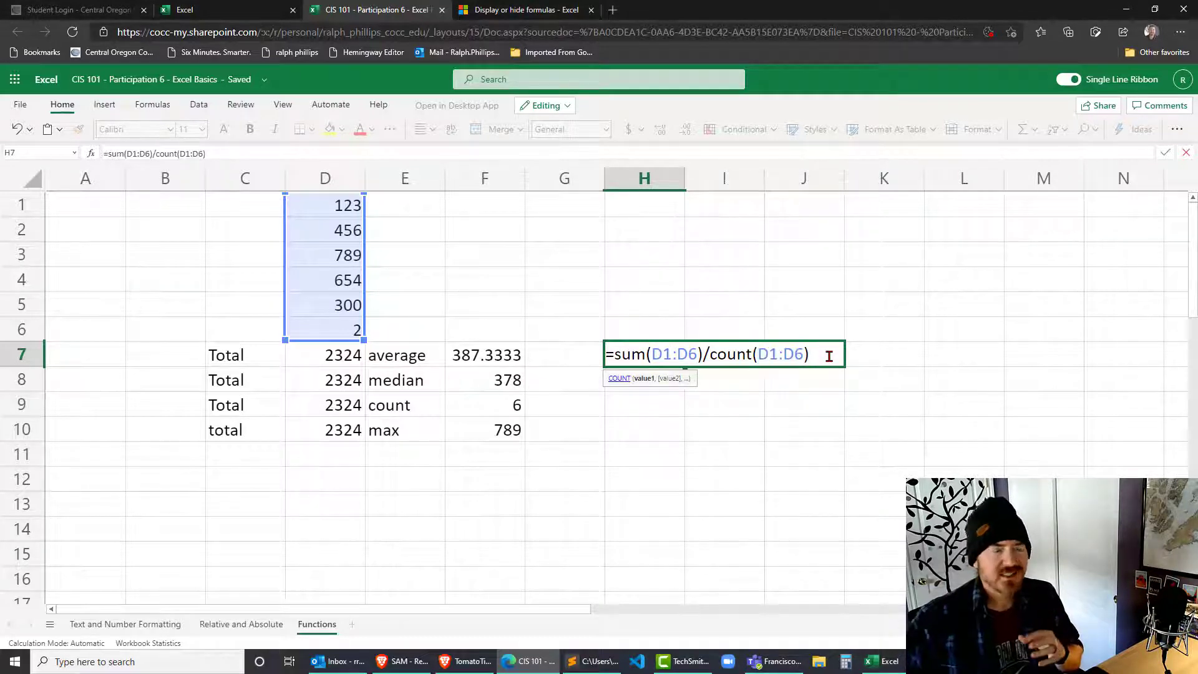
key(Return)
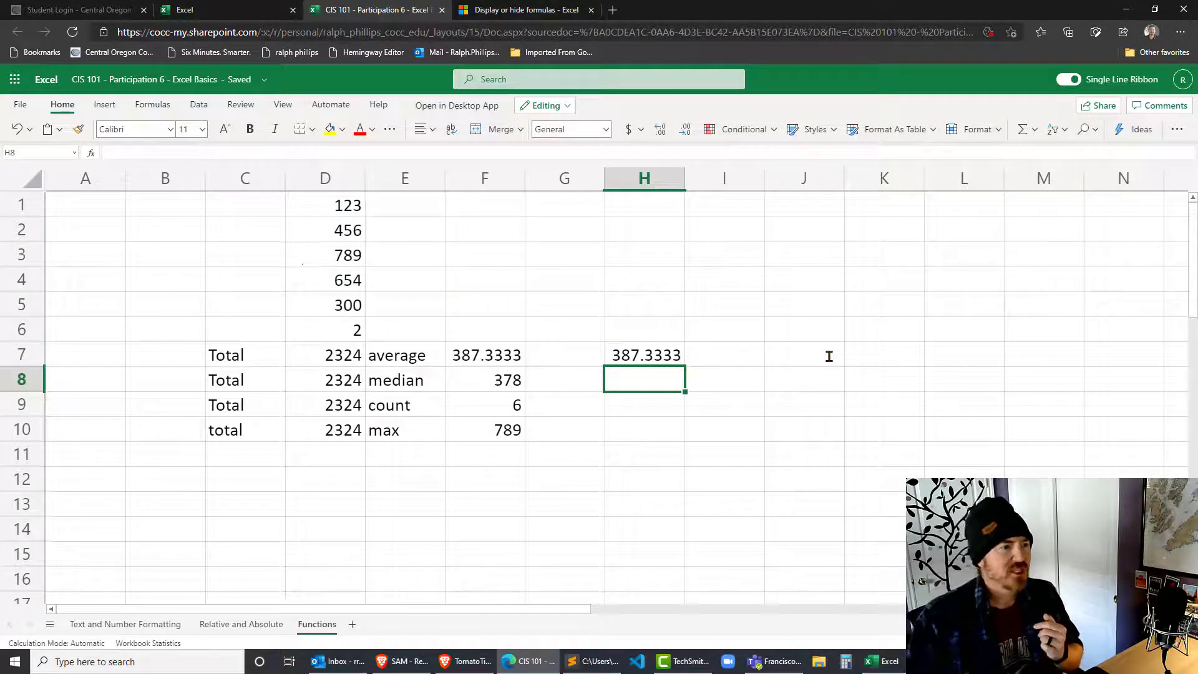
click(477, 365)
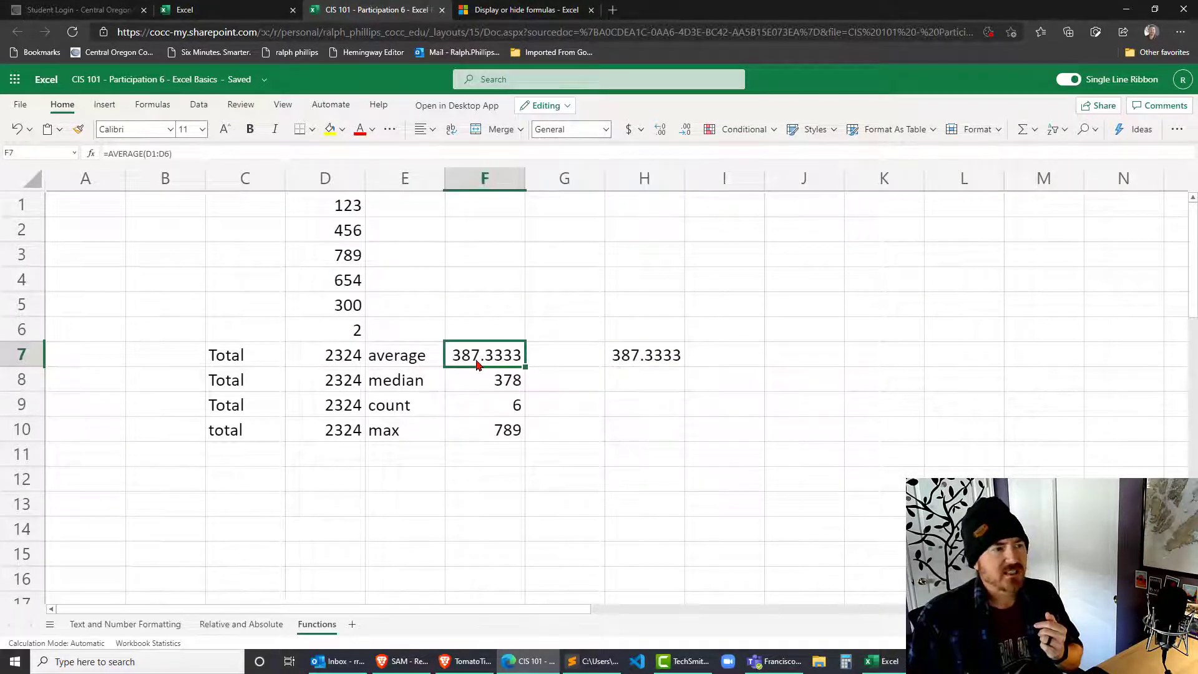
click(657, 362)
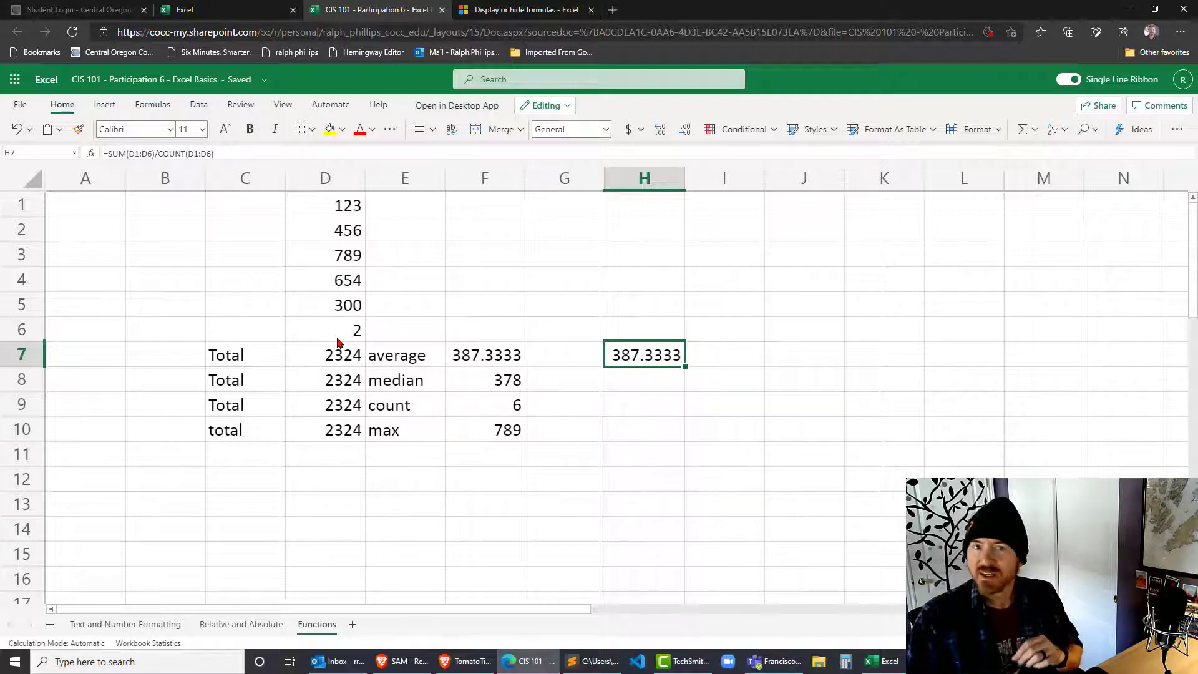
- Edit the H7 formula to subtract min(D1:D6) from the sum, ahead of the division
double_click(658, 355)
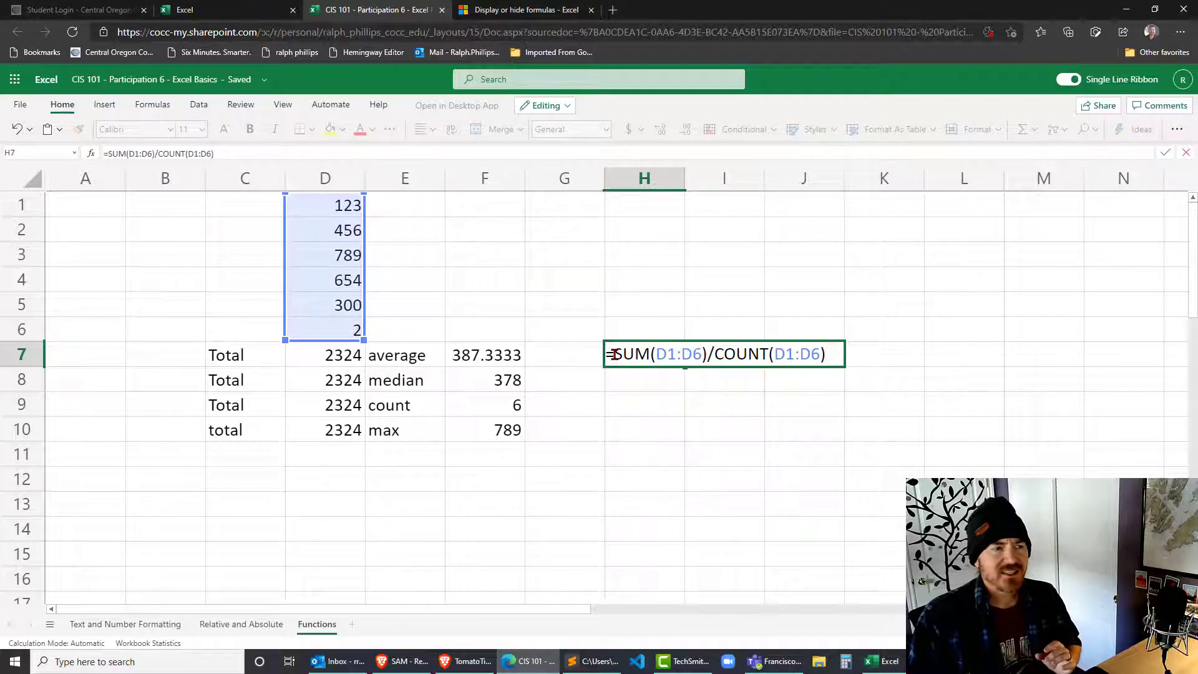
drag(614, 355, 710, 356)
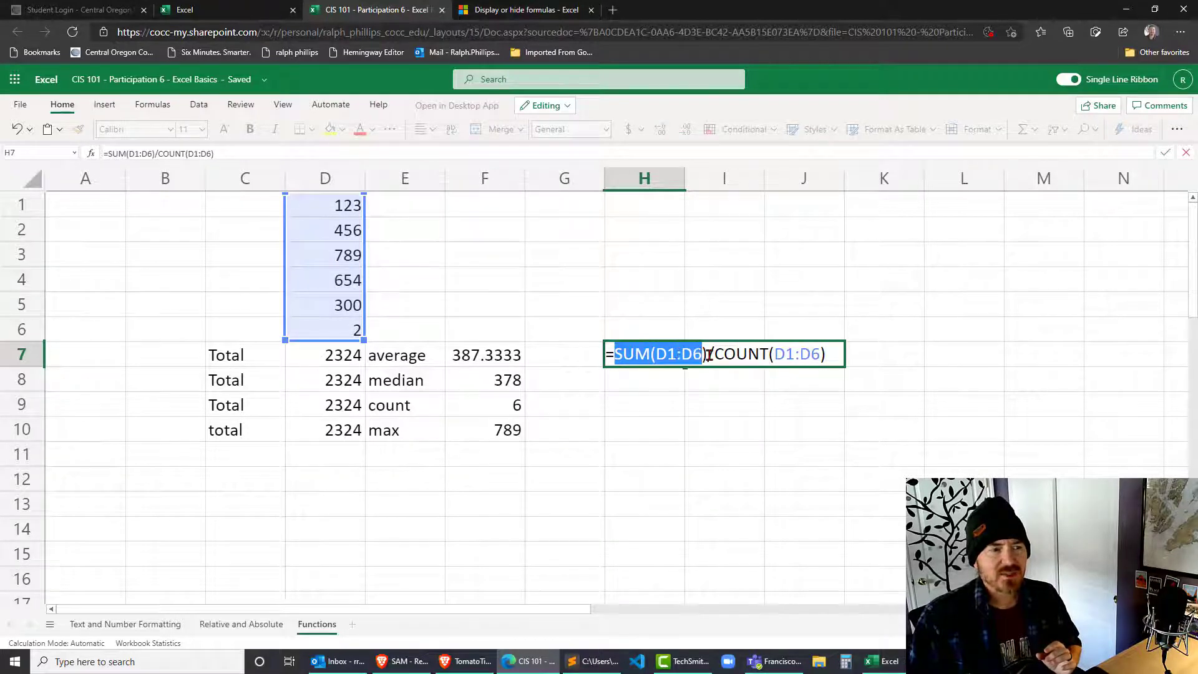
click(703, 354)
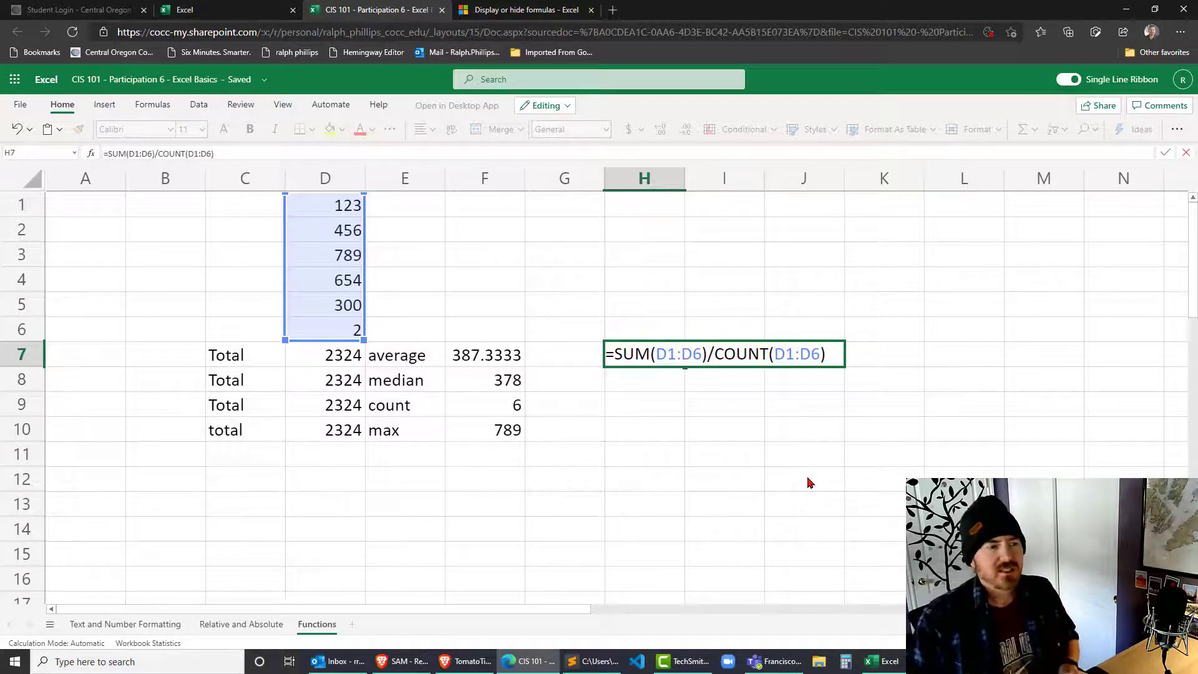
text(=)
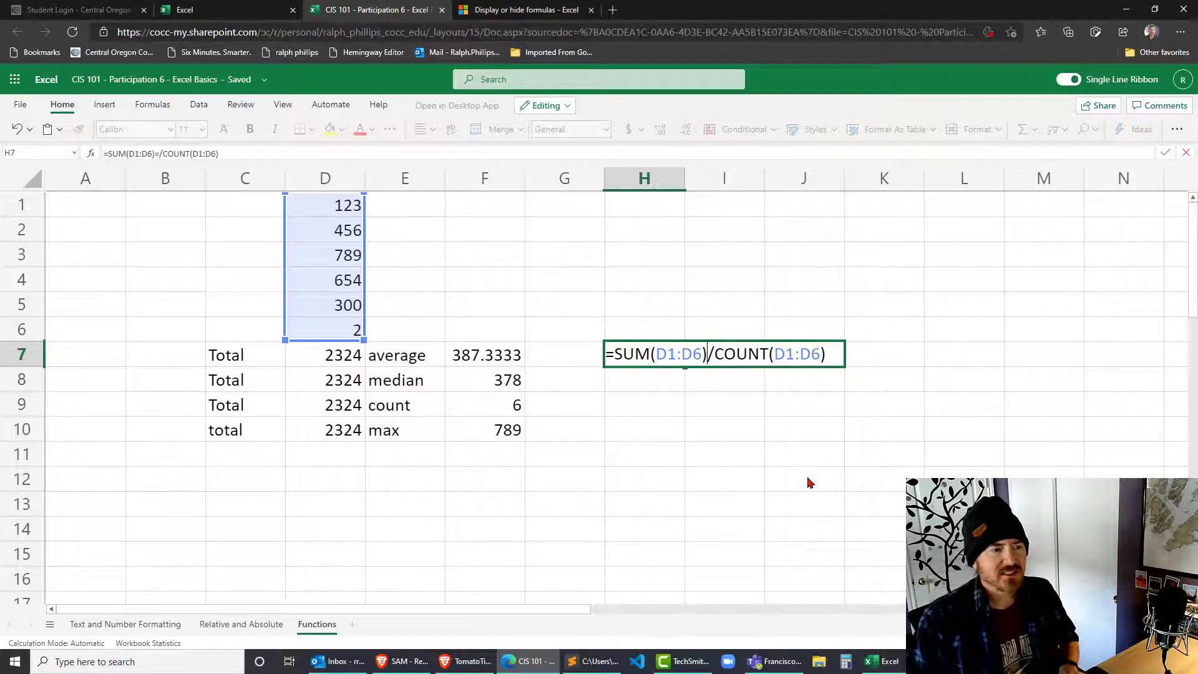
text(min()
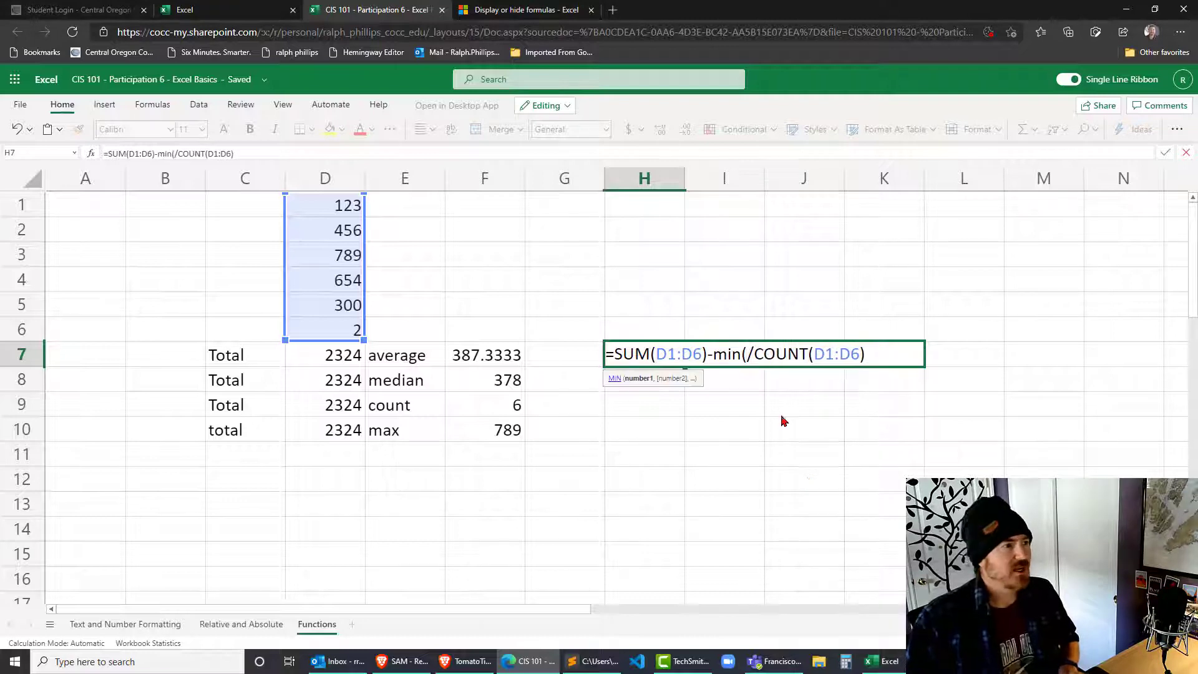
drag(331, 209, 351, 324)
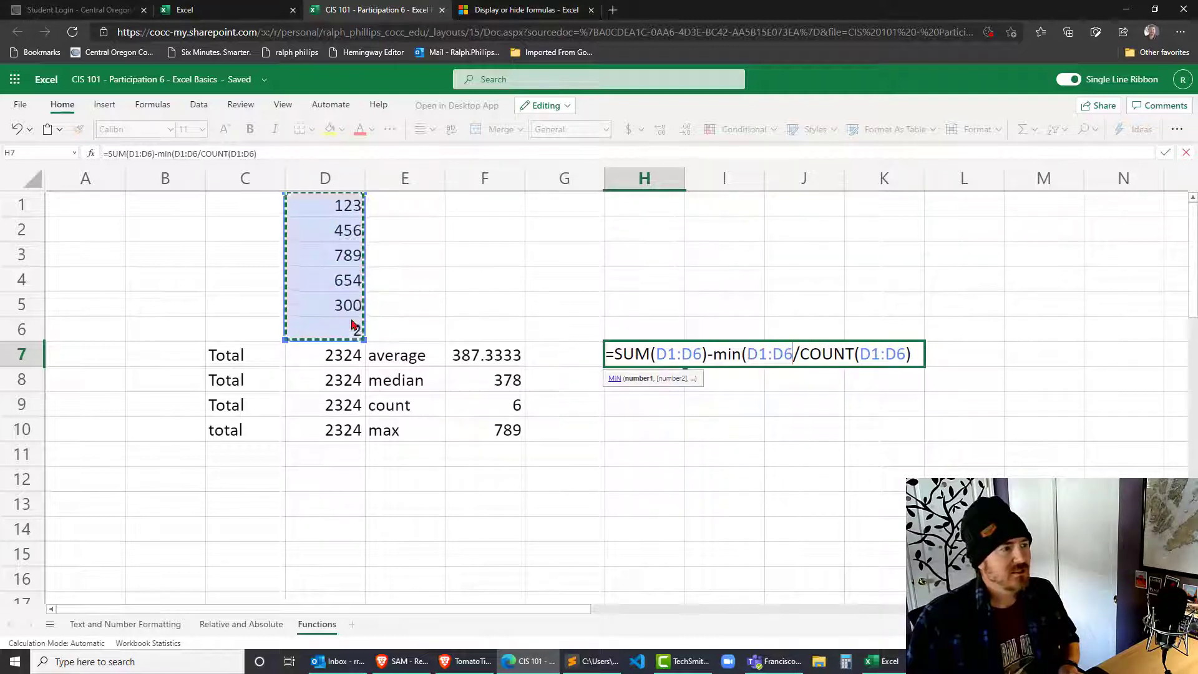
text())
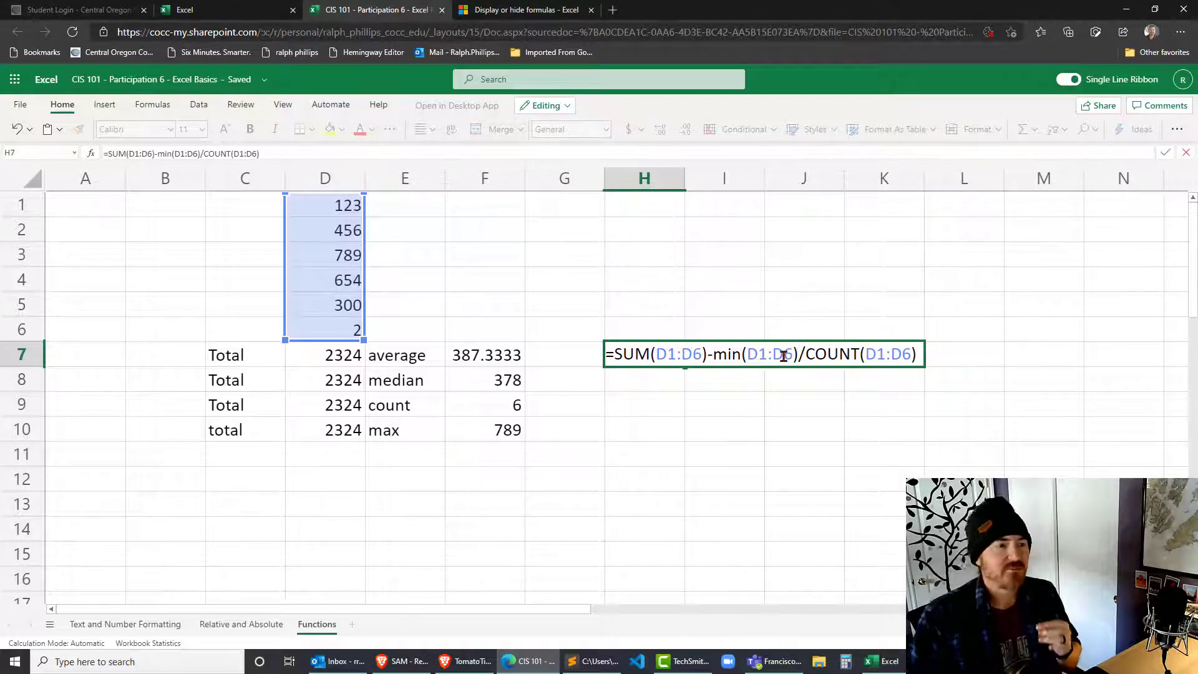
- Enclose SUM(D1:D6)-min(D1:D6) in parentheses in the H7 formula so the subtraction is calculated before the division
click(613, 355)
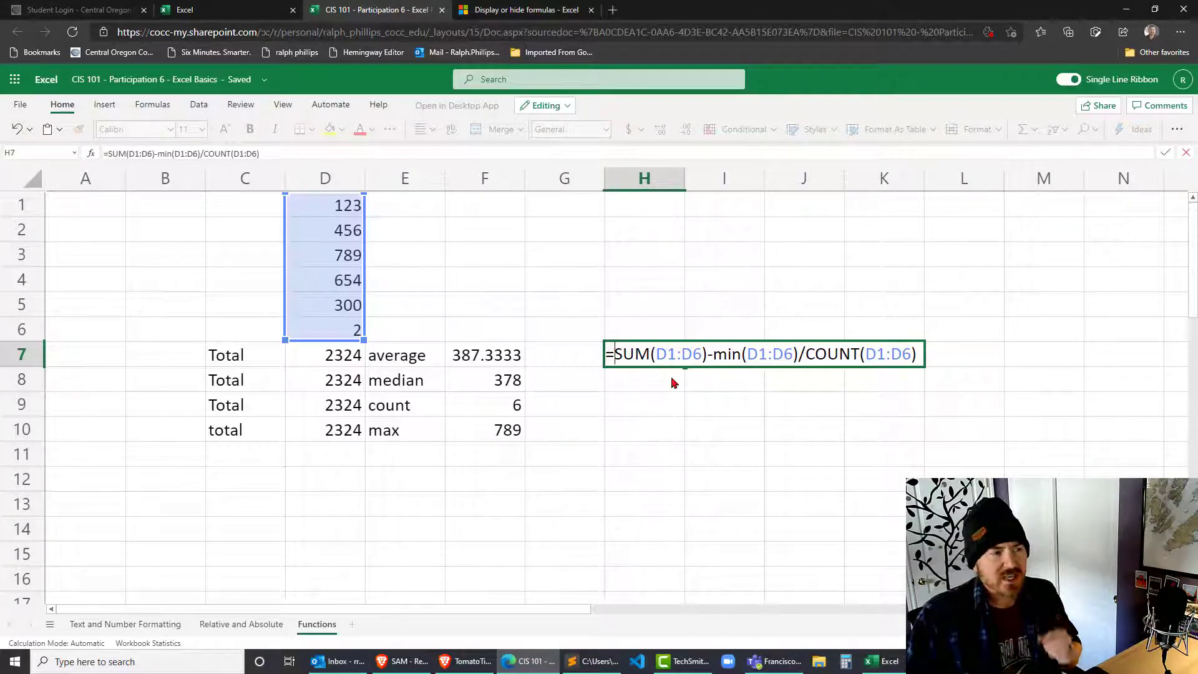
text(()
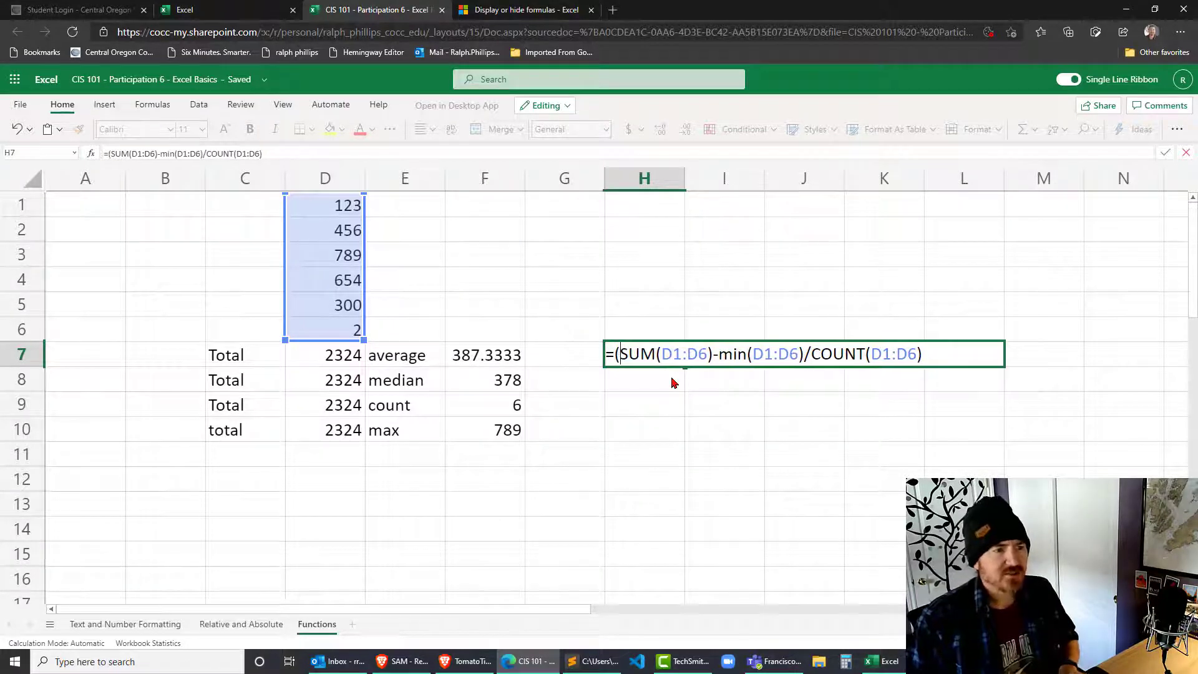
click(802, 354)
text())
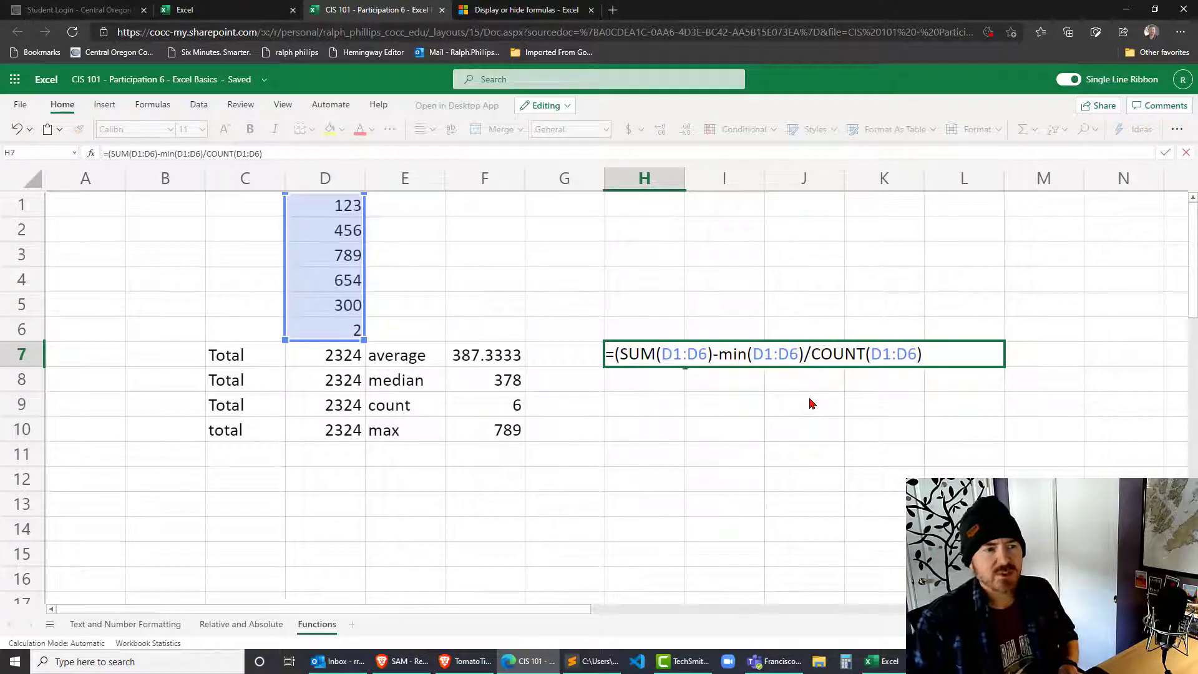
text())
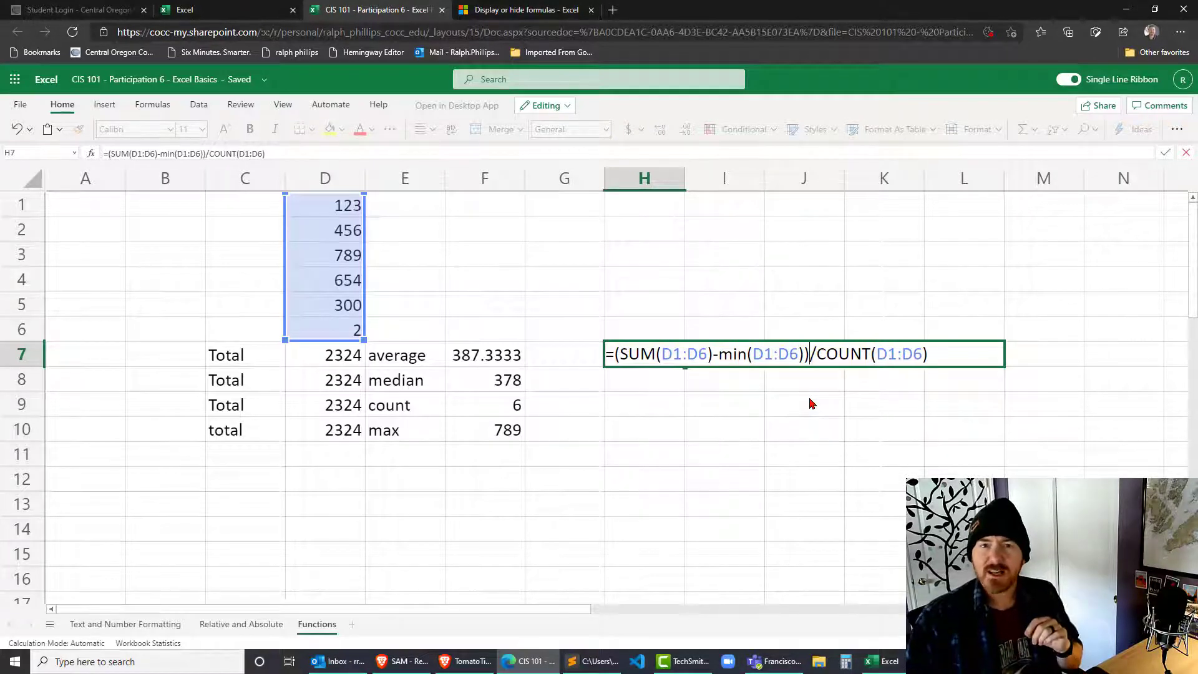
drag(623, 353, 806, 354)
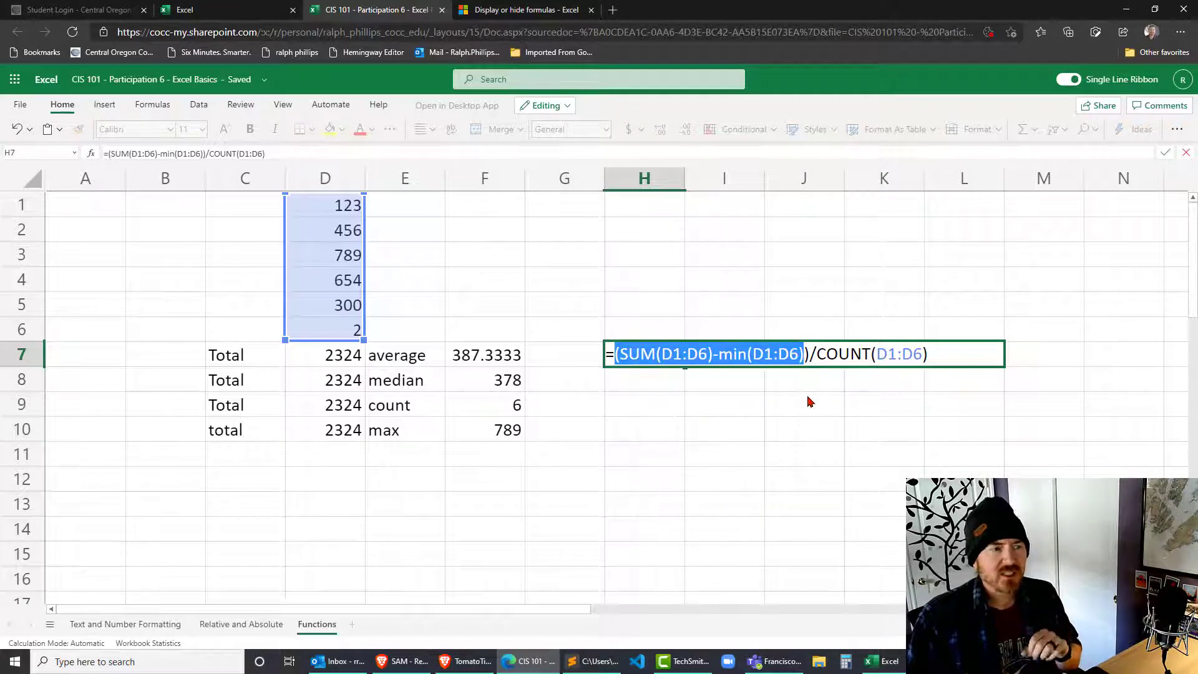
drag(810, 353, 818, 355)
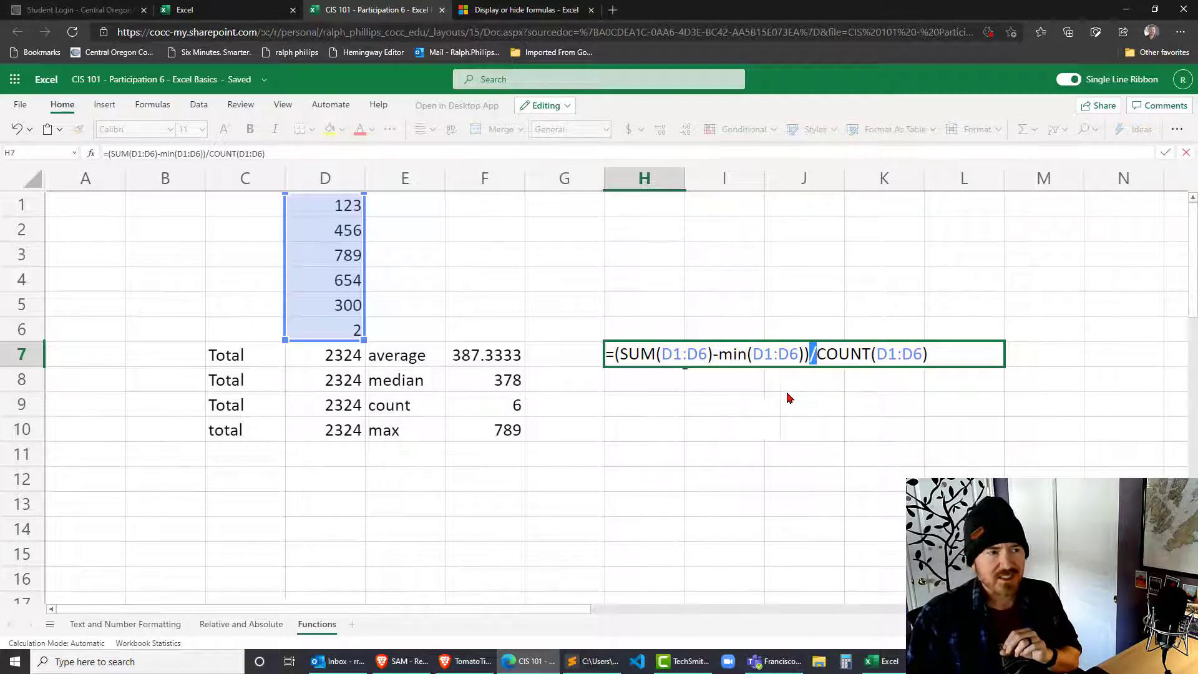
- Change the divisor in the H7 formula to (COUNT(D1:D6)-1), enter the formula and check the result in H7
click(639, 351)
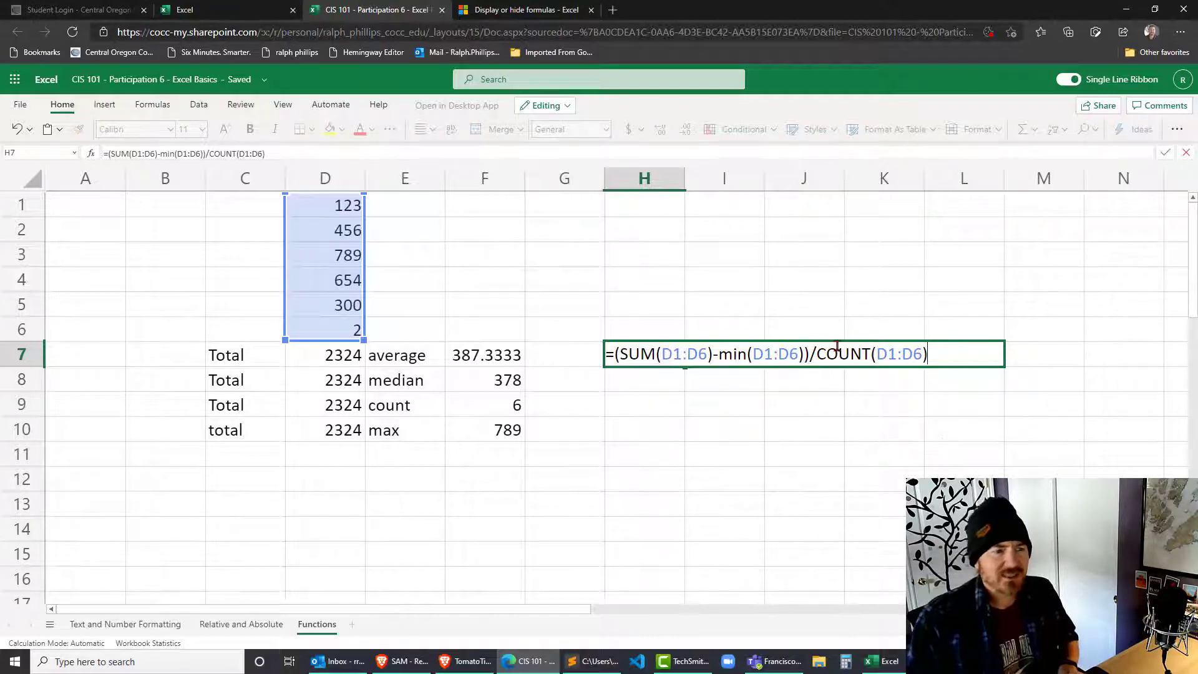
text(()
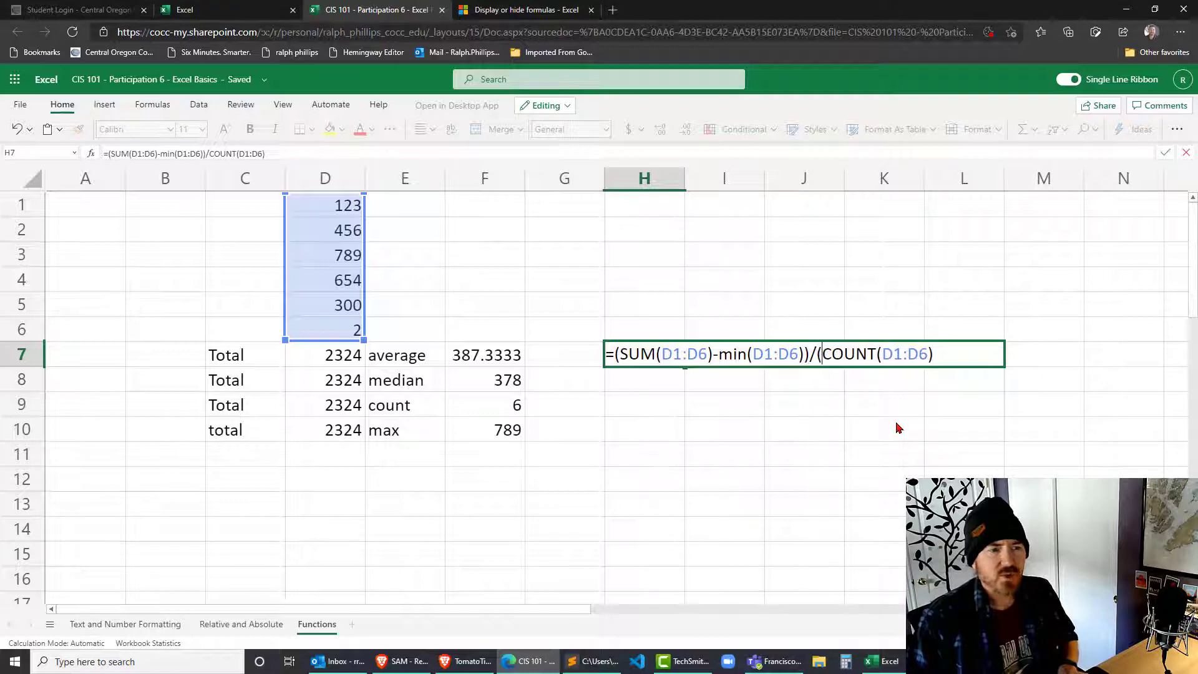
click(956, 355)
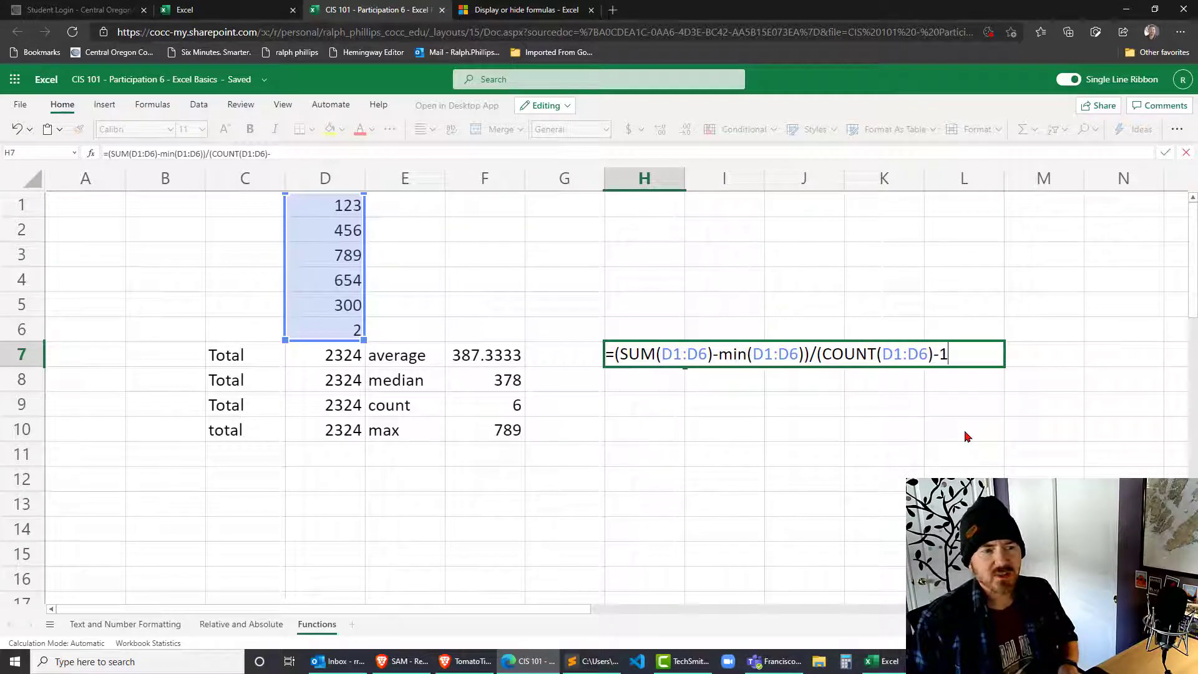
text())
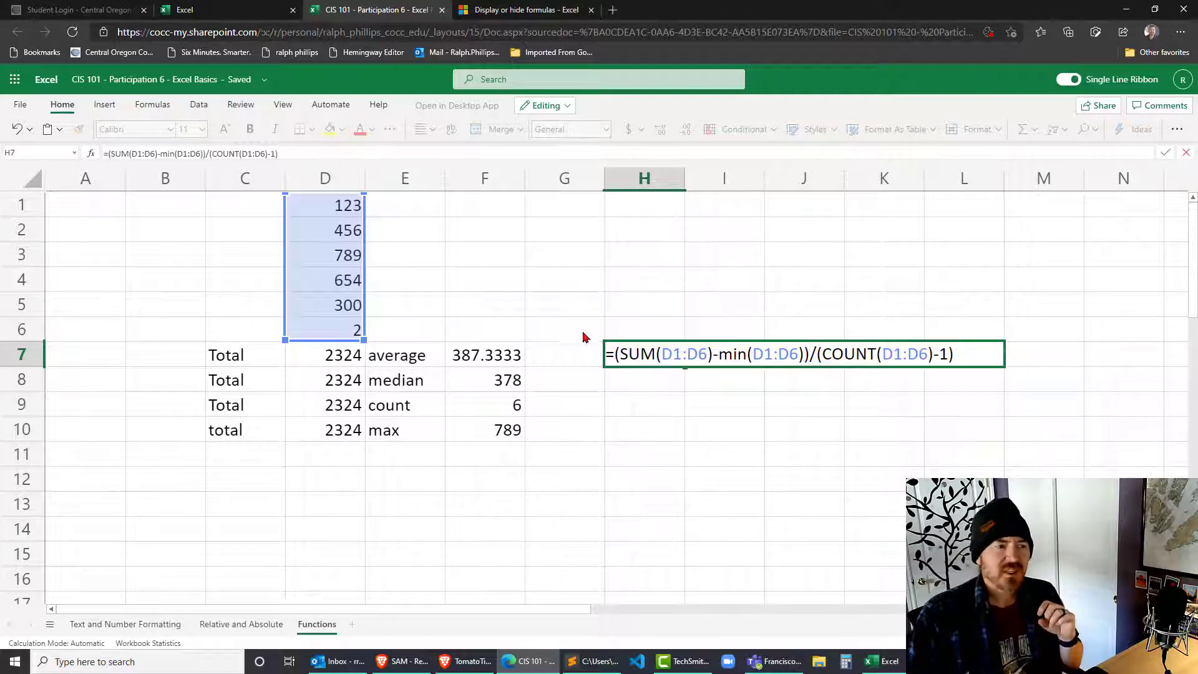
drag(620, 353, 809, 354)
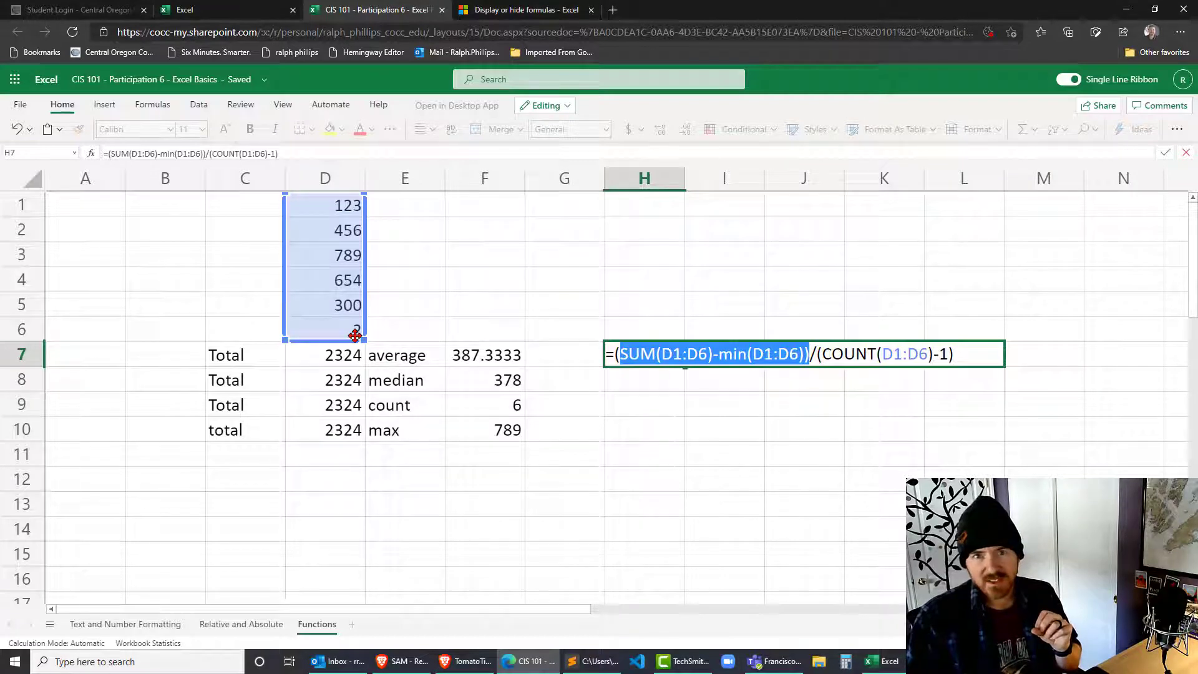
drag(816, 356, 954, 354)
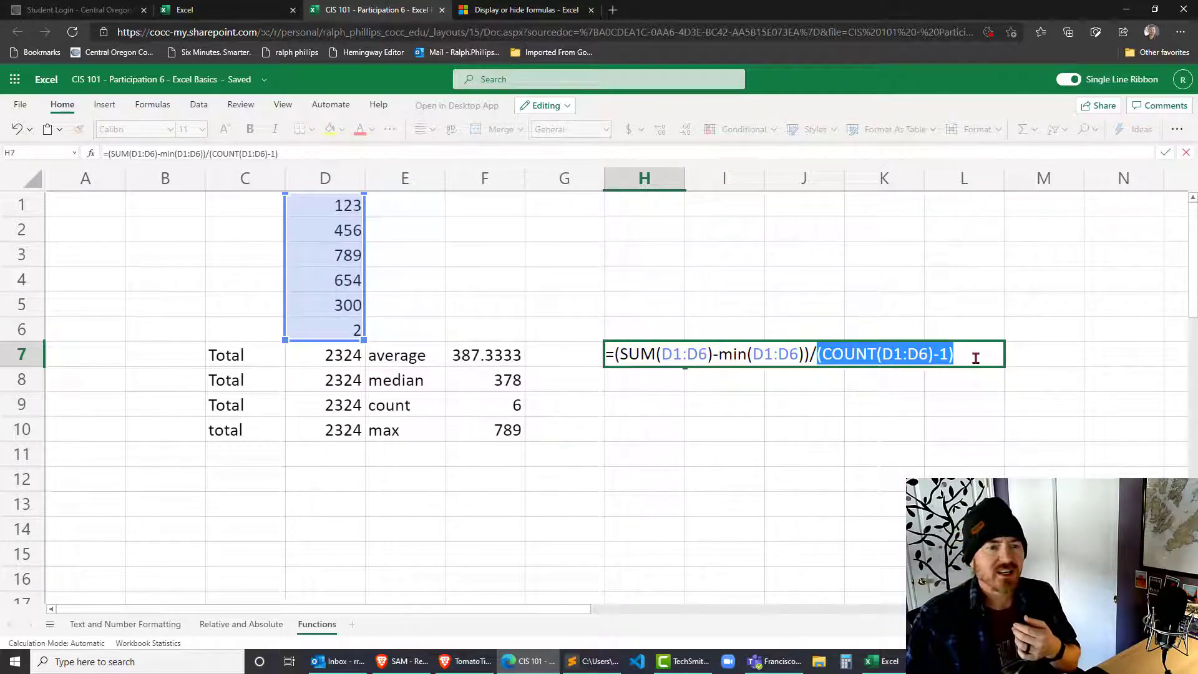
key(Return)
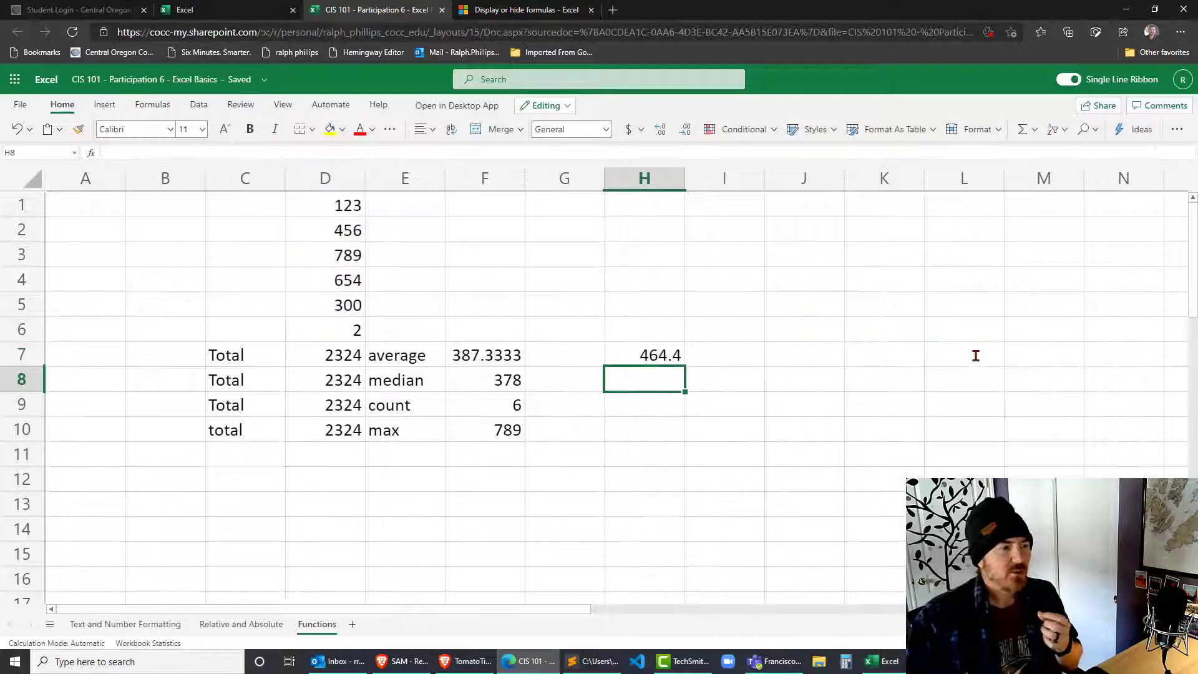
click(663, 359)
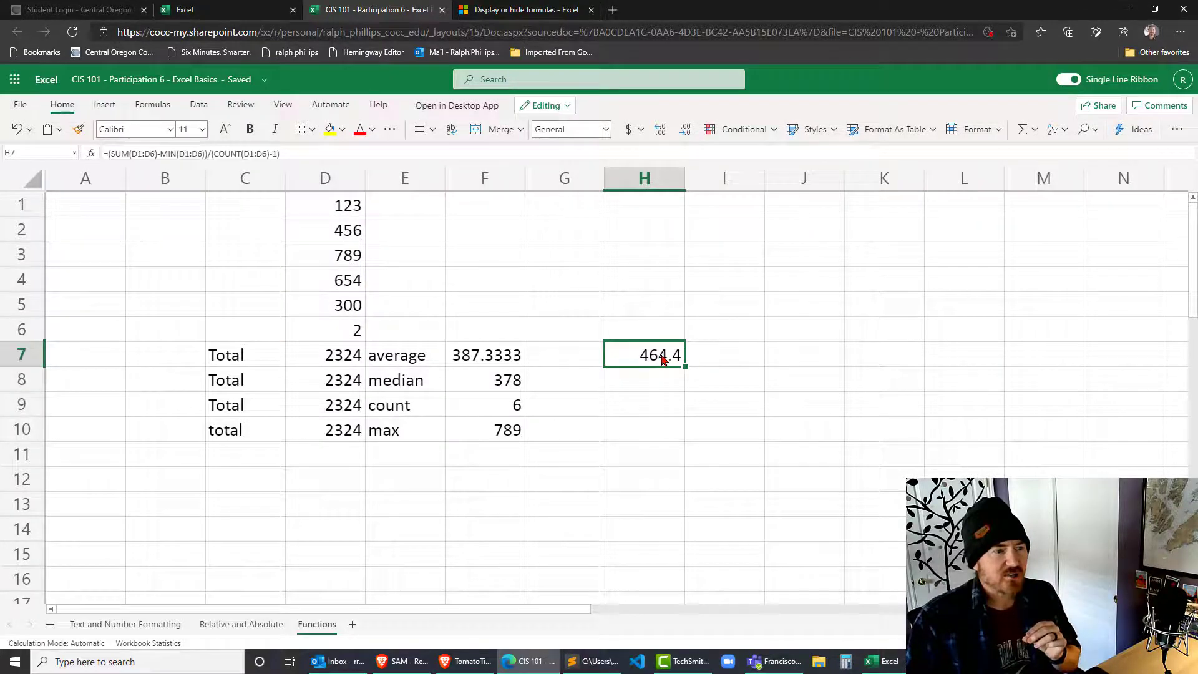
- Change D6 to 456 and compare the plain average in F7 with the average that drops the lowest number in H7
click(342, 336)
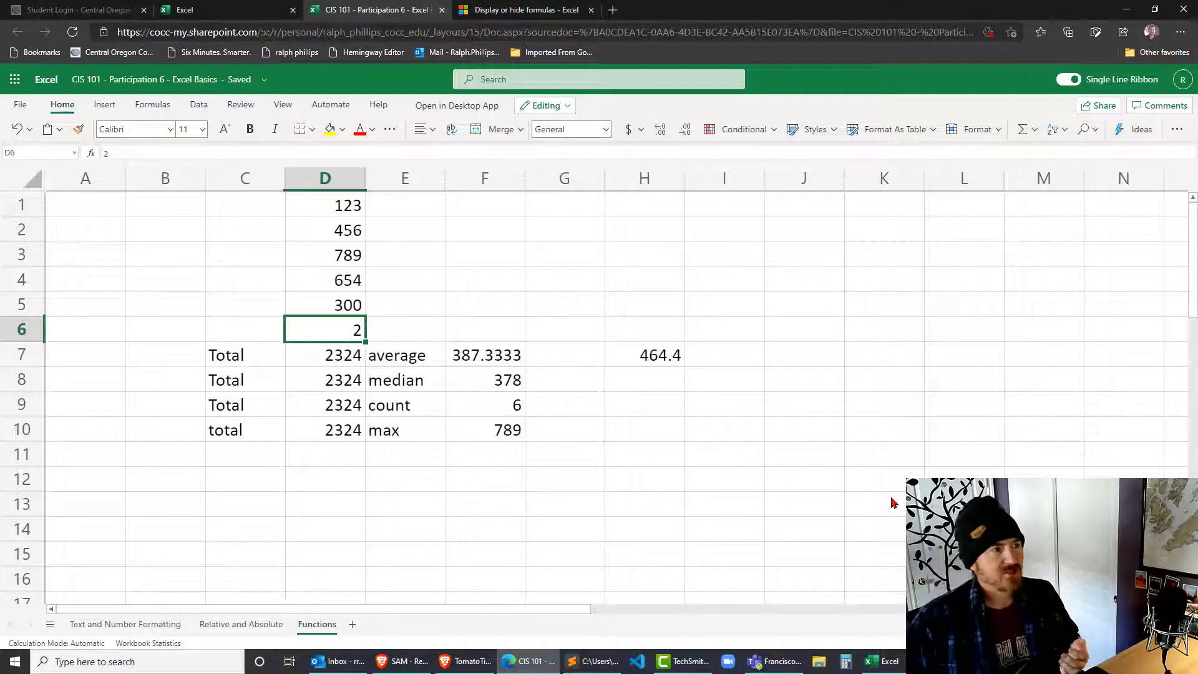
text(456)
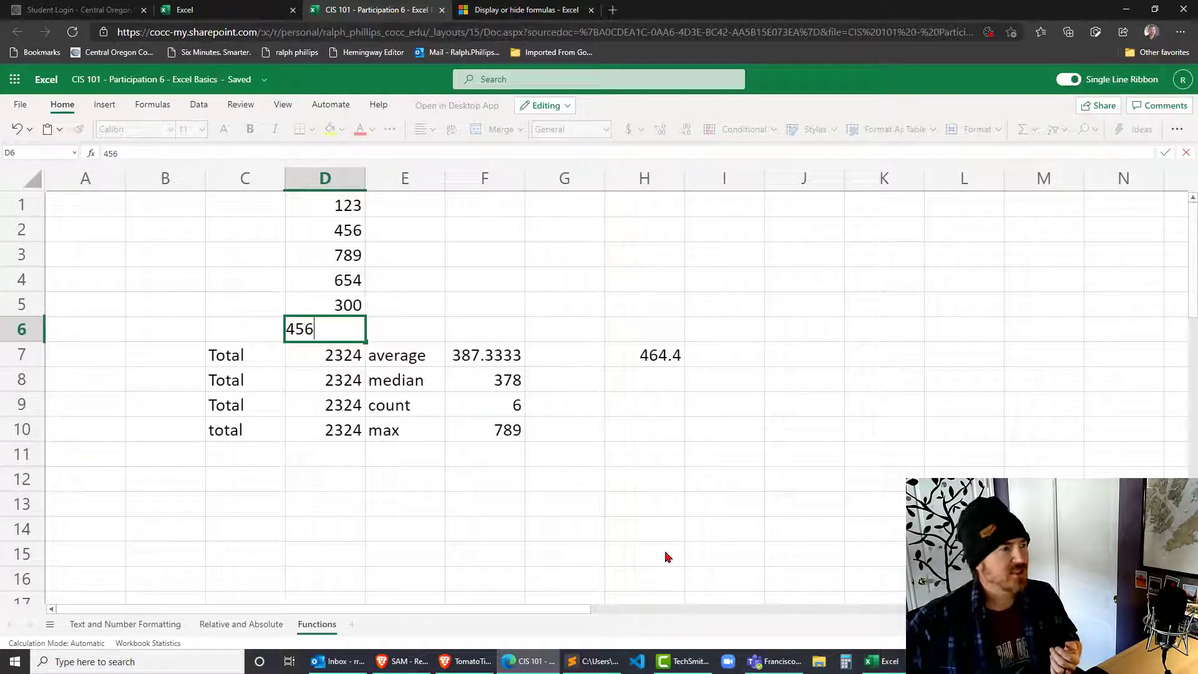
key(Return)
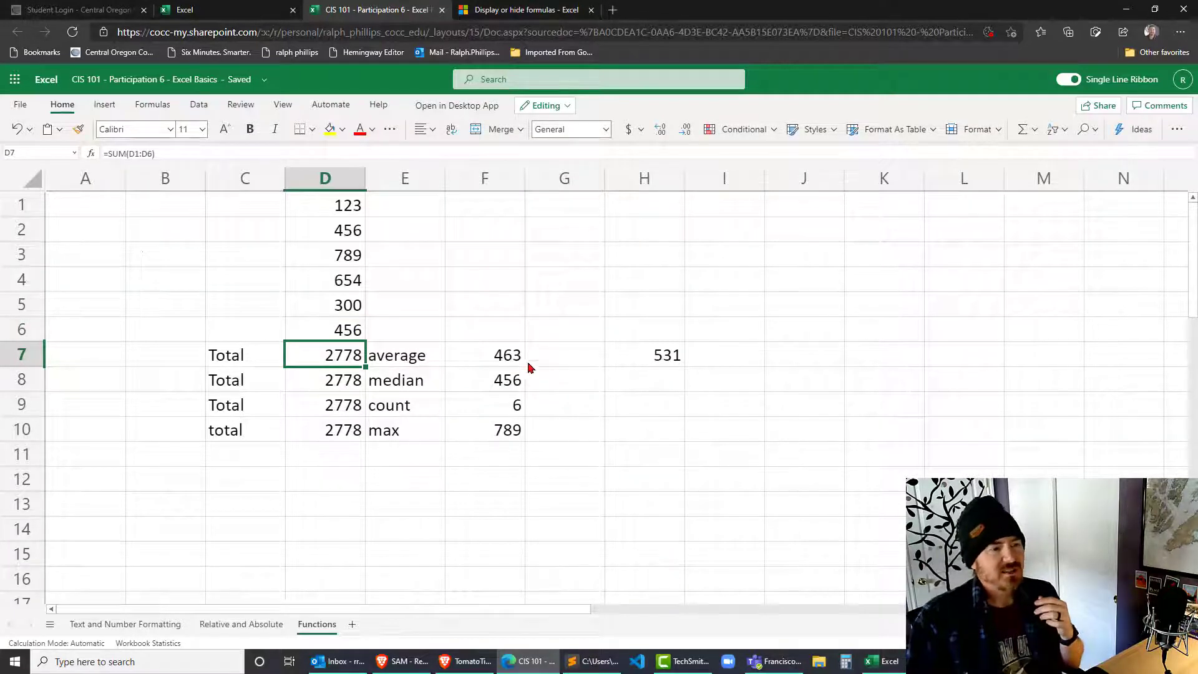
click(505, 367)
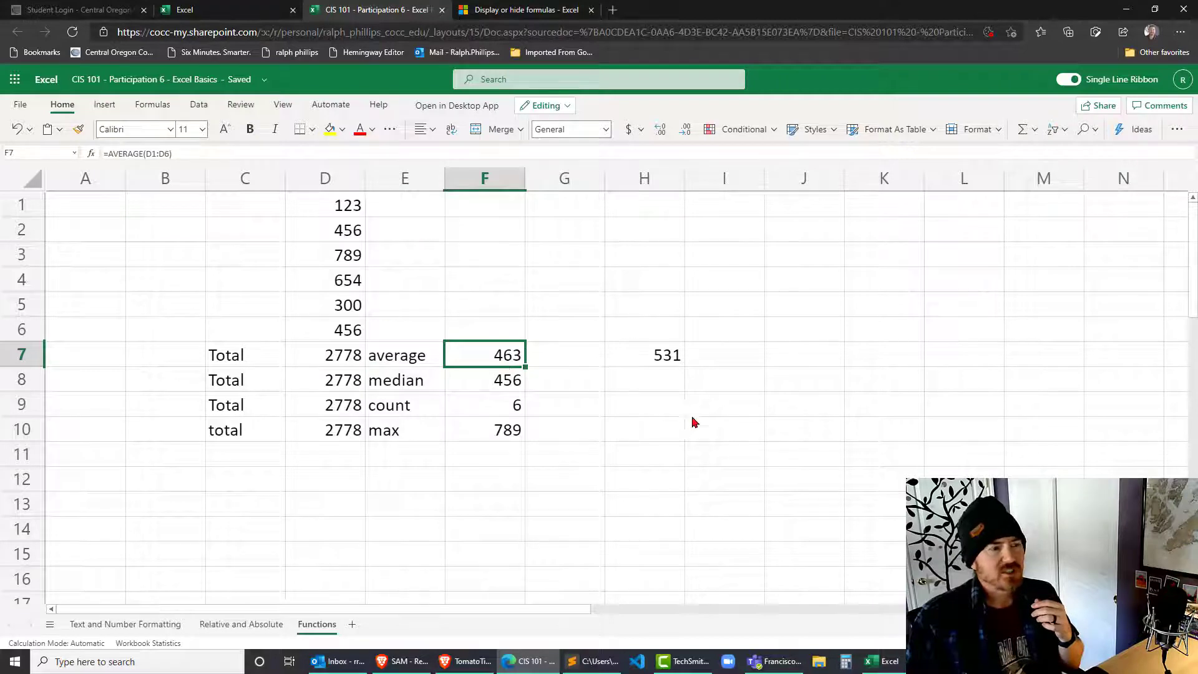
click(625, 355)
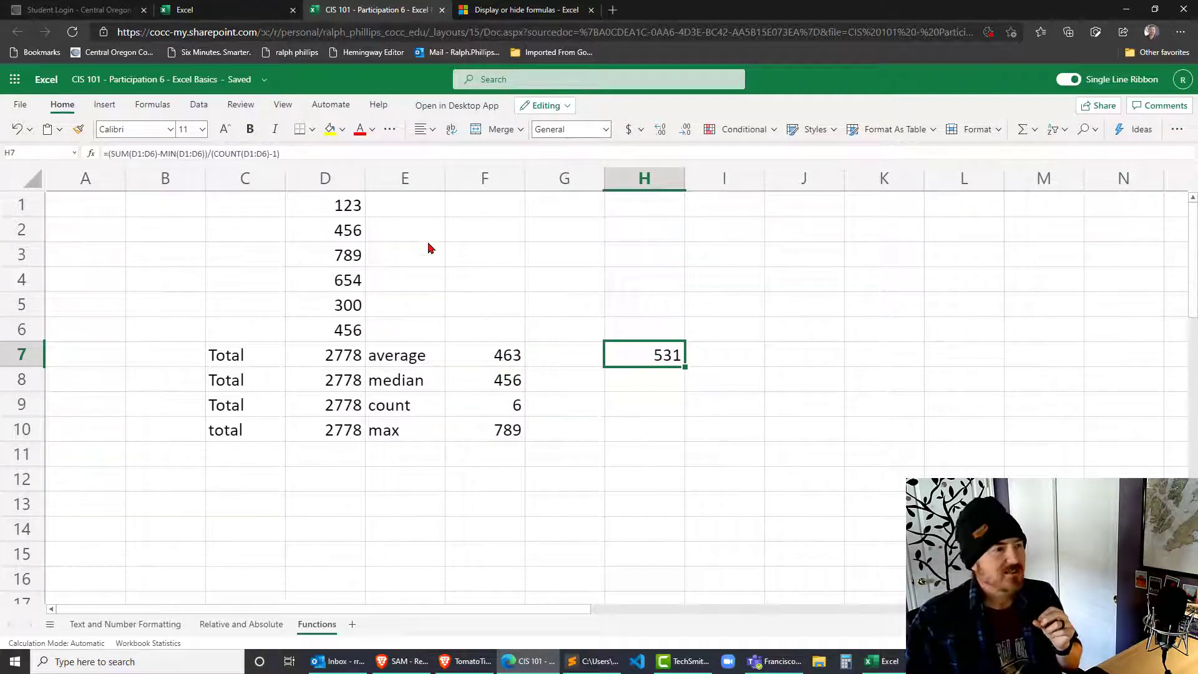
click(354, 210)
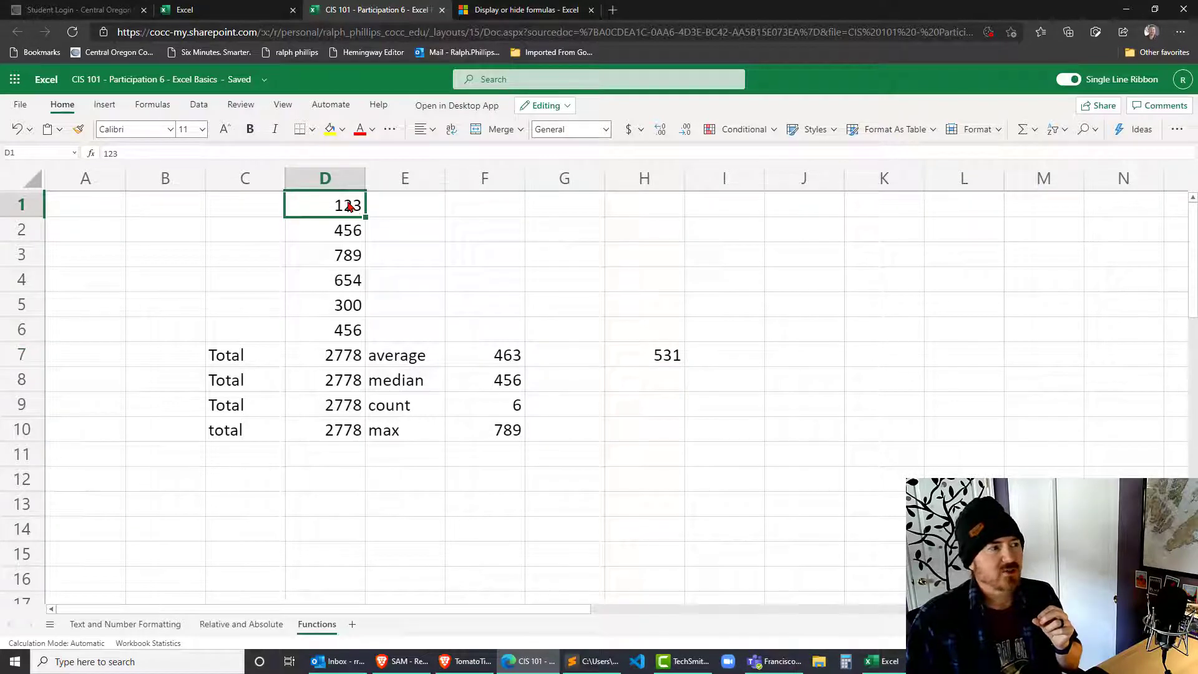
drag(350, 211, 345, 332)
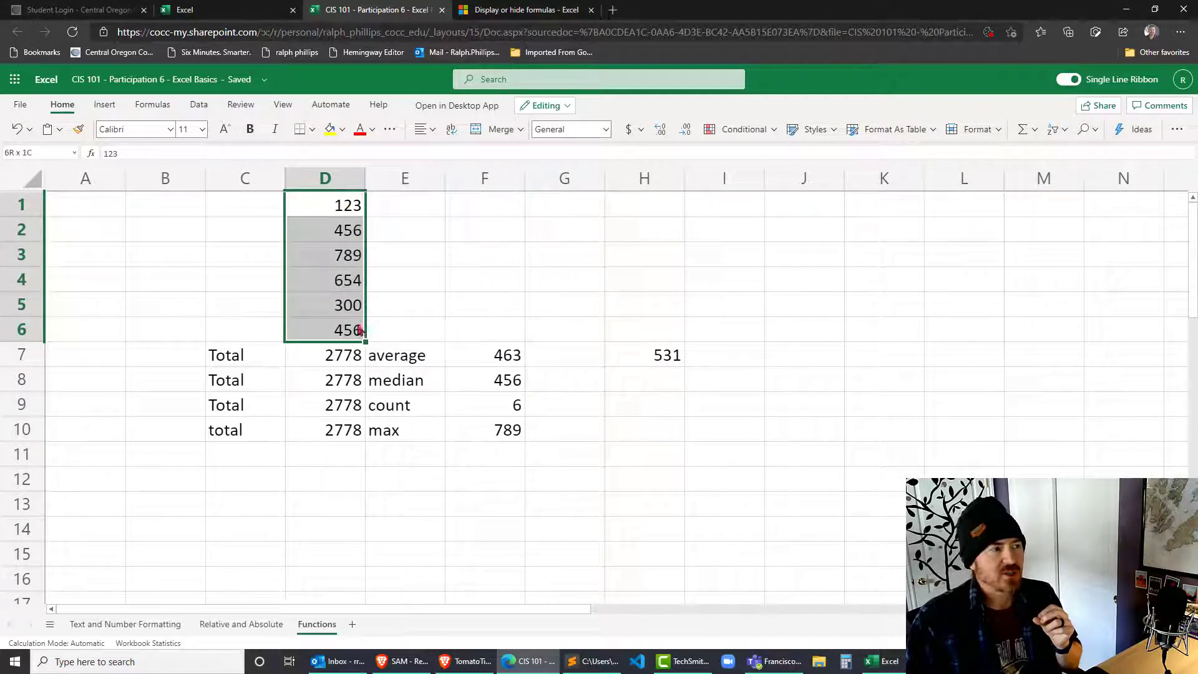
click(621, 399)
click(650, 359)
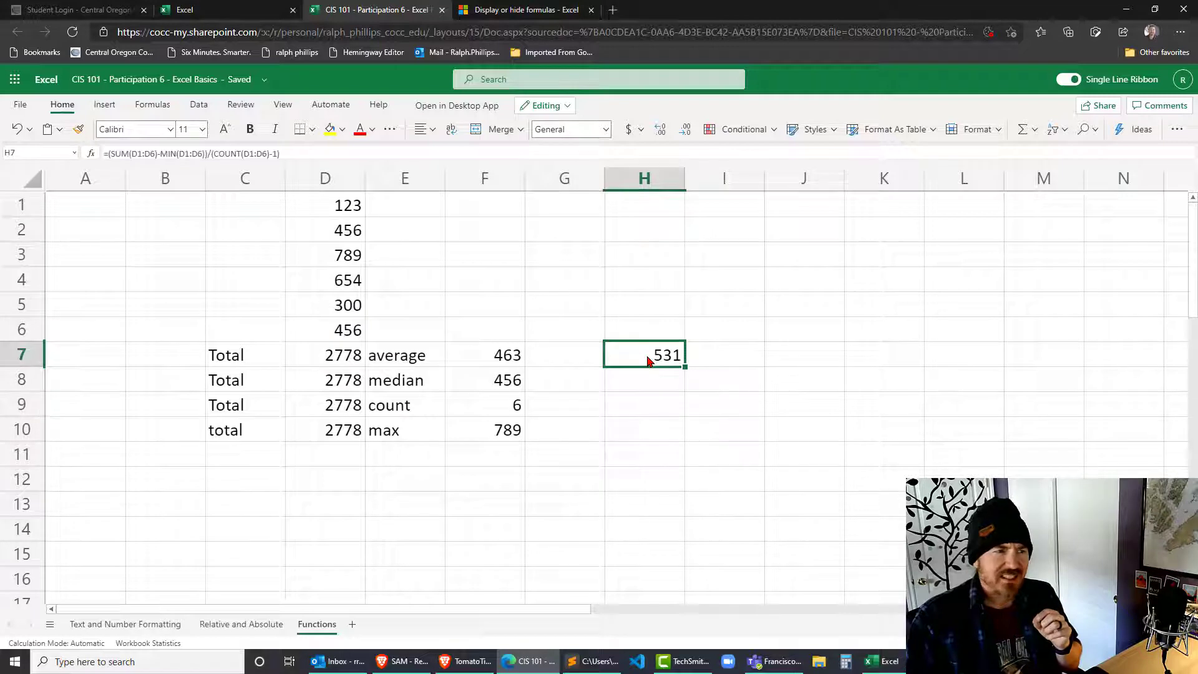
- Review the complete formula in H7 that combines SUM, MIN and COUNT, leaving it as it is
double_click(649, 357)
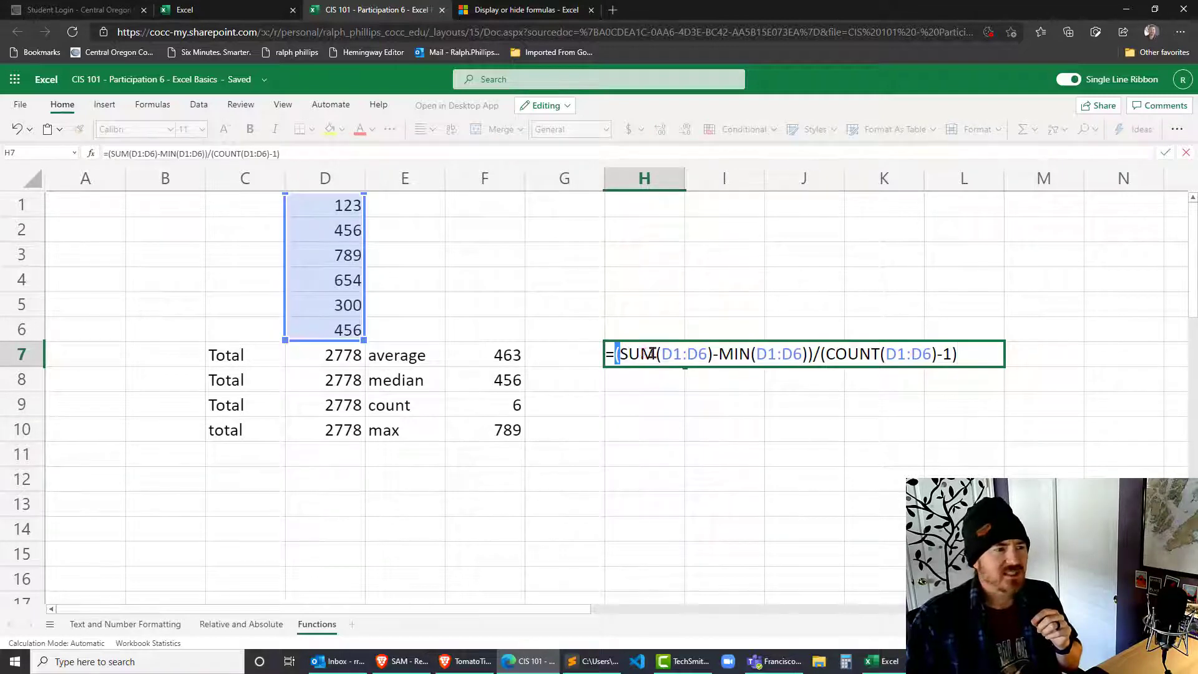
drag(617, 354, 983, 354)
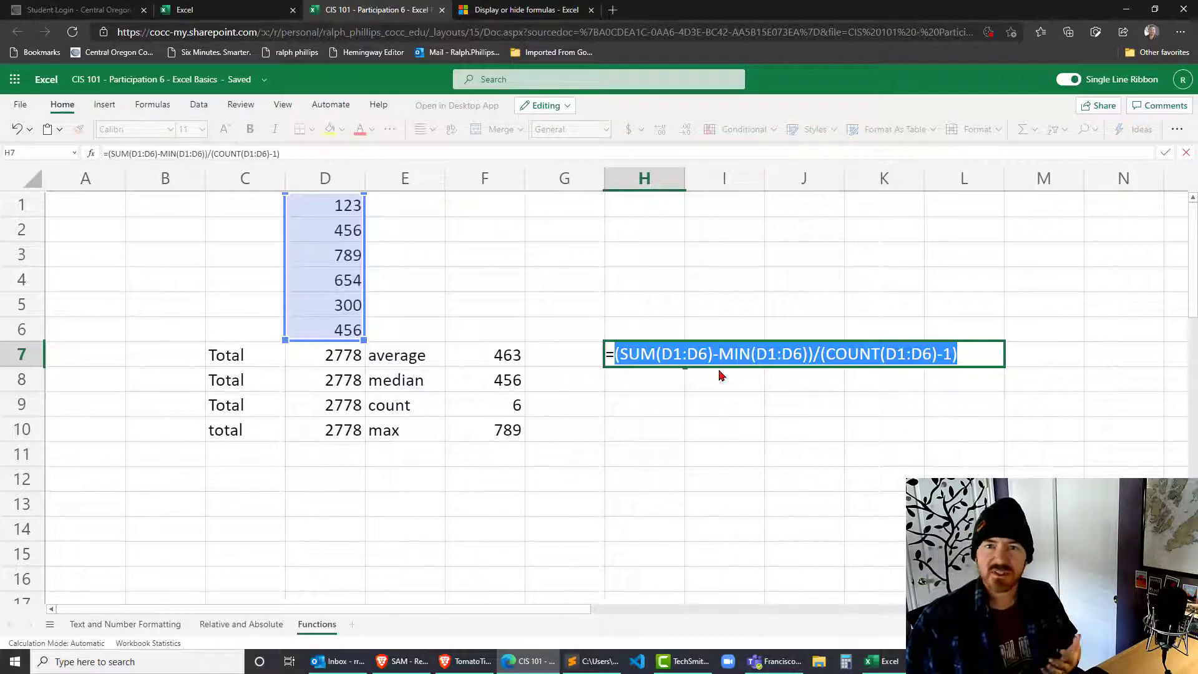
click(763, 424)
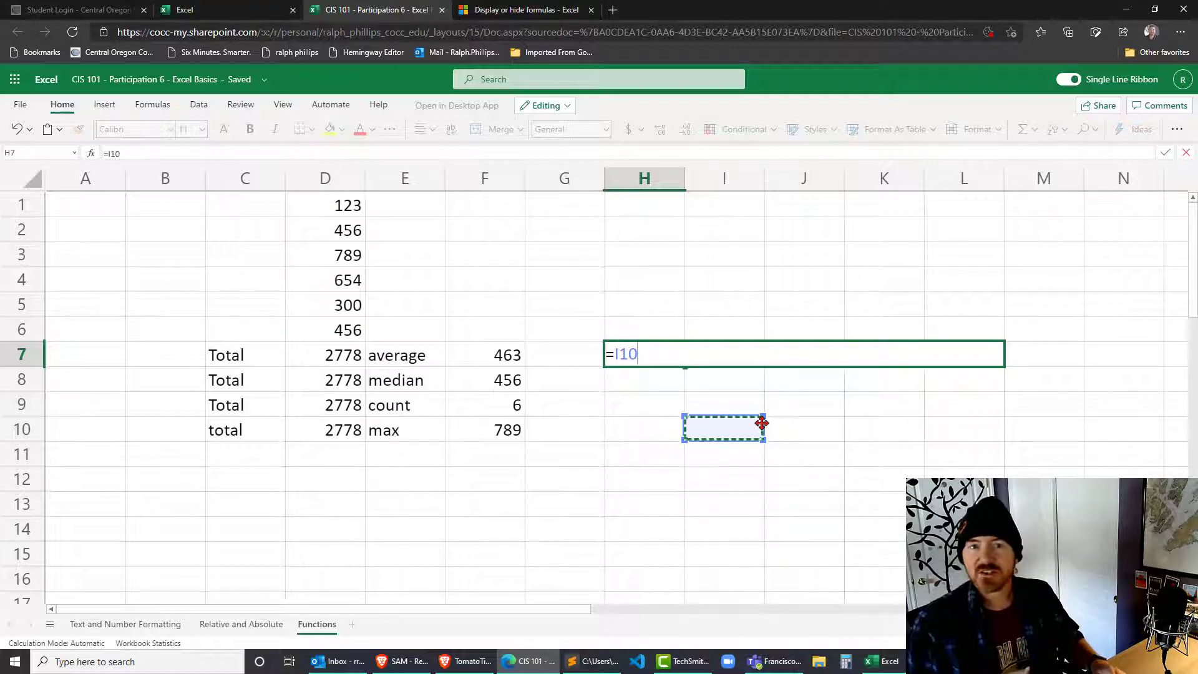
key(Escape)
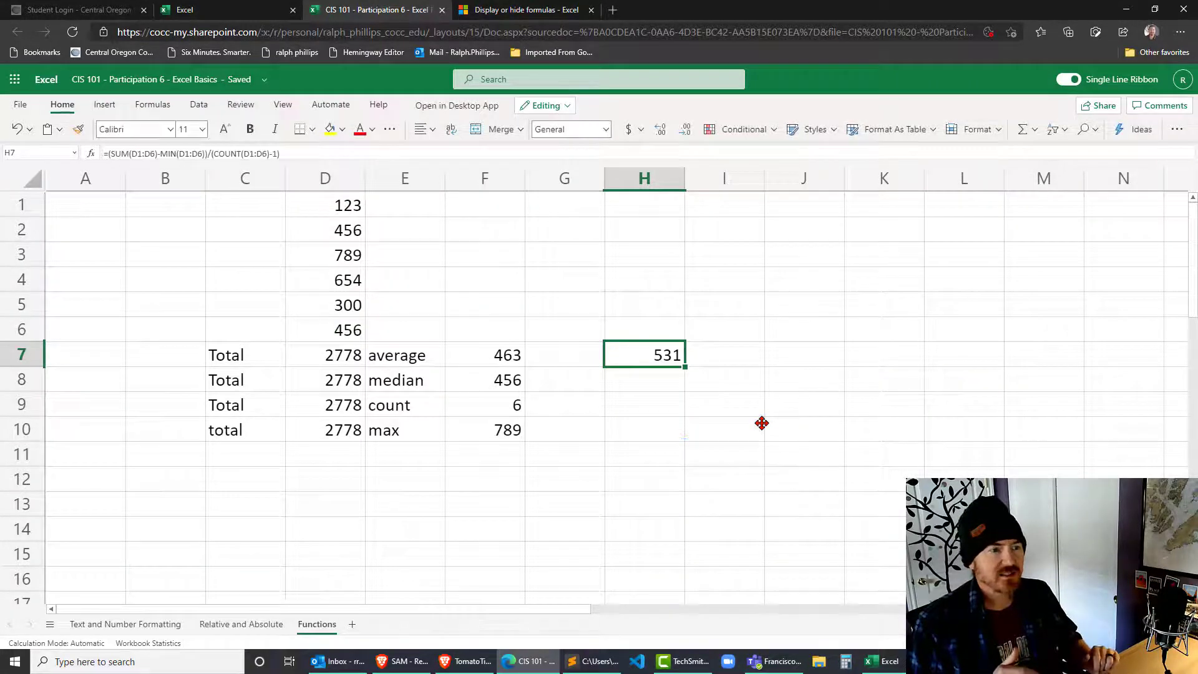
double_click(668, 359)
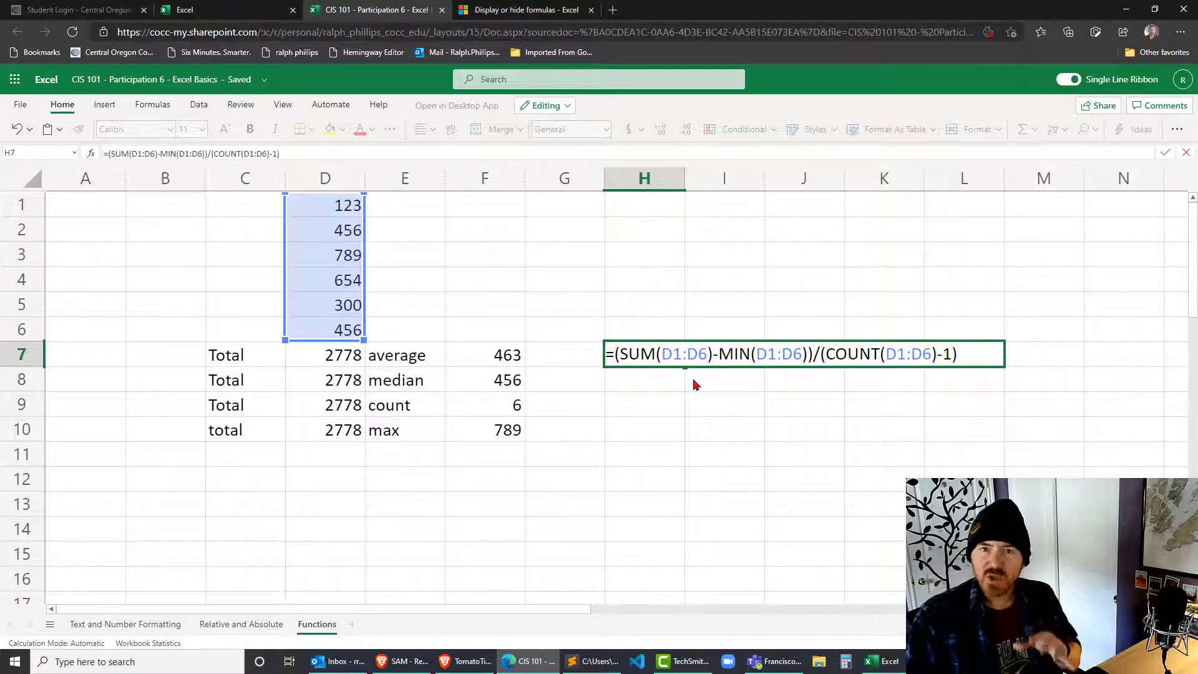
click(717, 411)
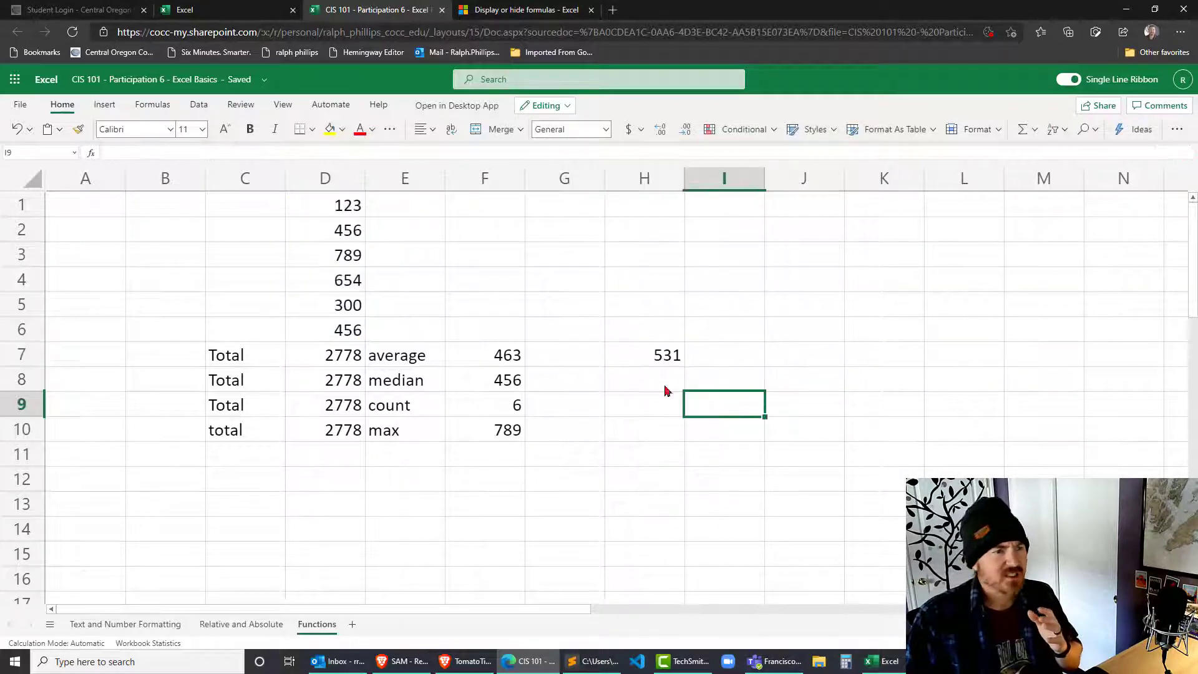
- On the Text and Number Formatting sheet, convert the age in days to years in H5 with the formula =H4/365.25
click(148, 626)
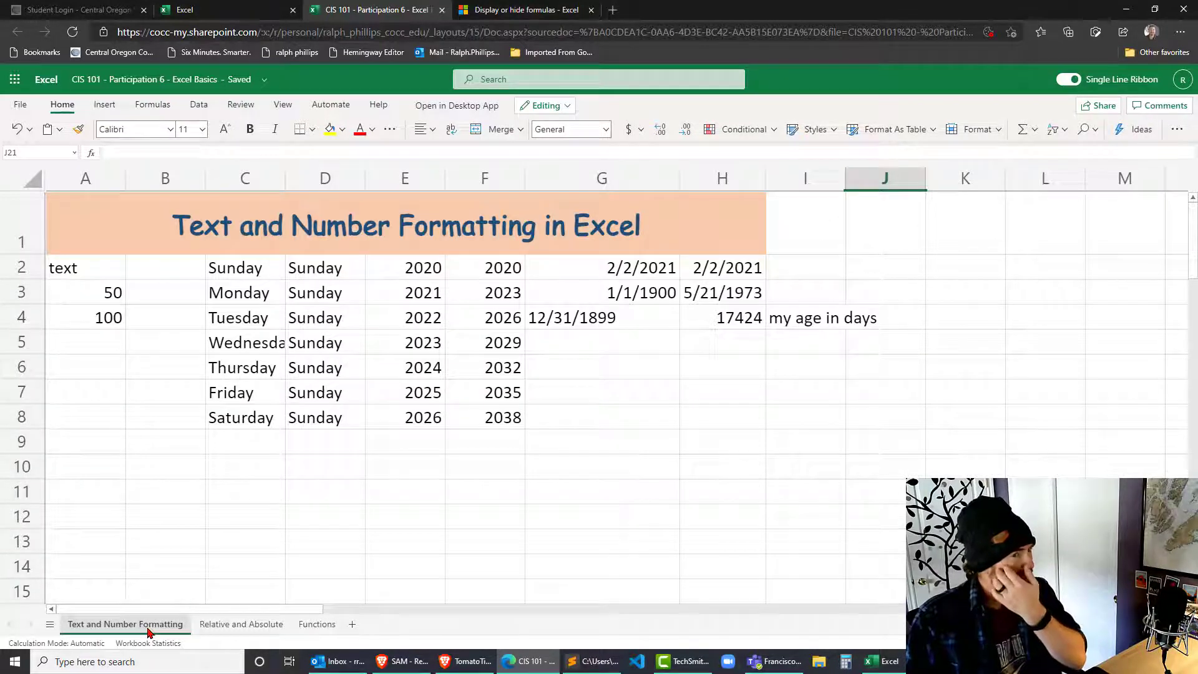
click(807, 322)
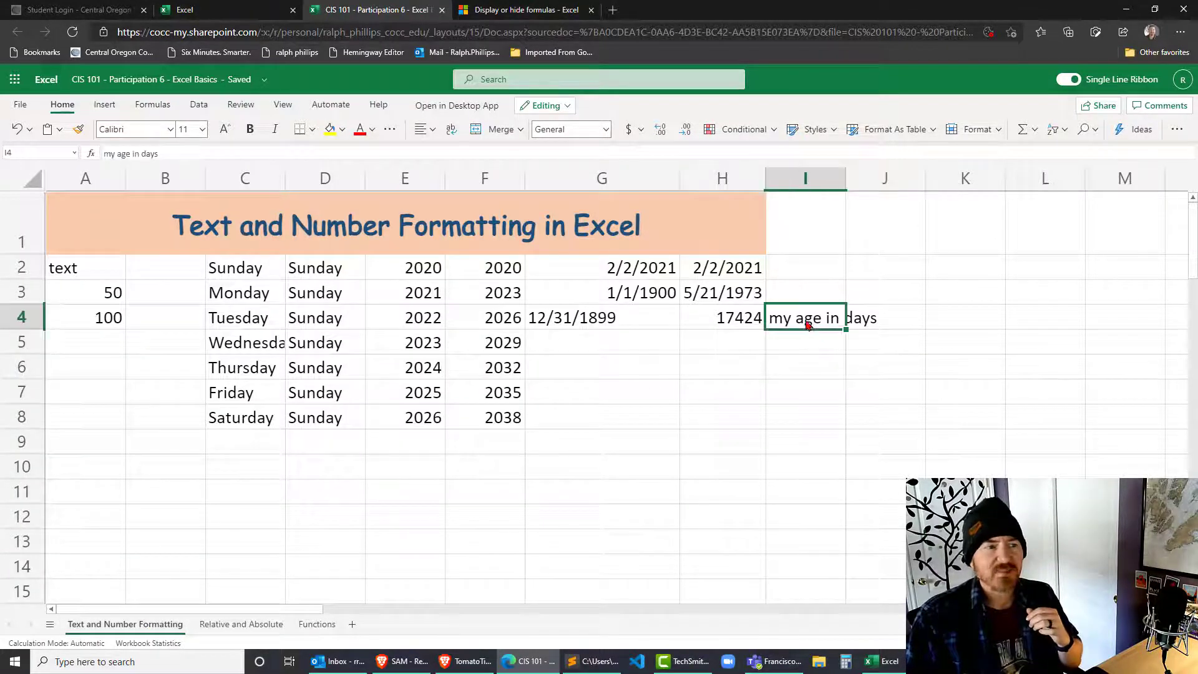
click(734, 326)
click(734, 350)
click(754, 451)
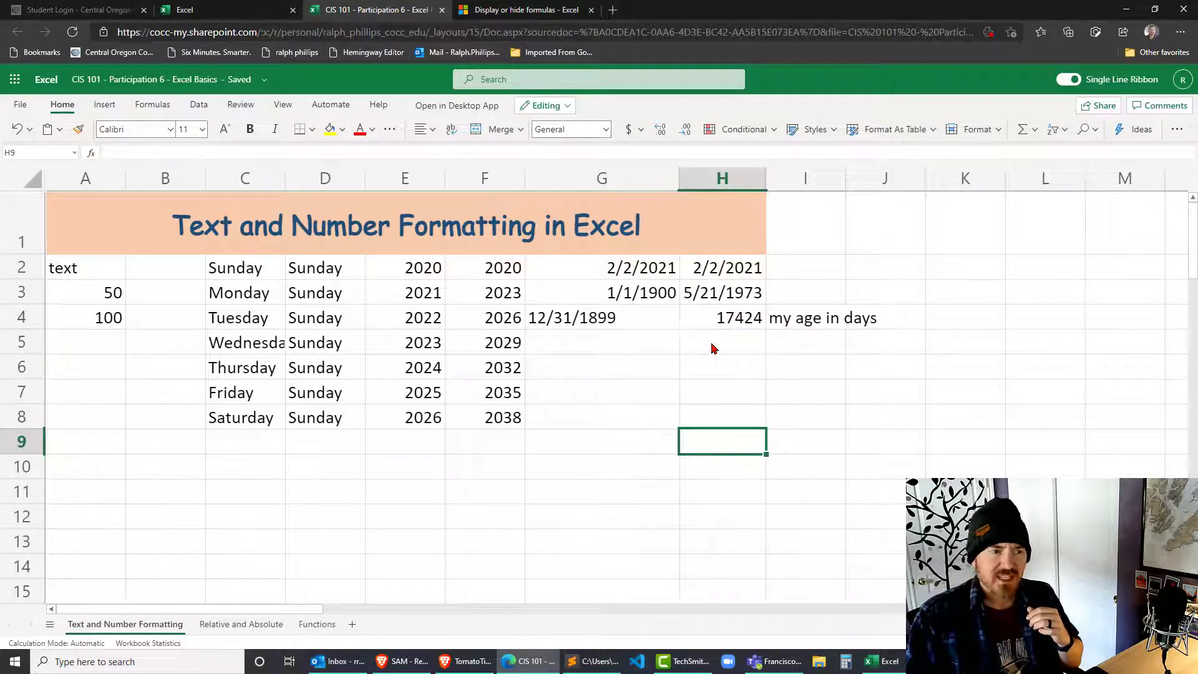
click(712, 346)
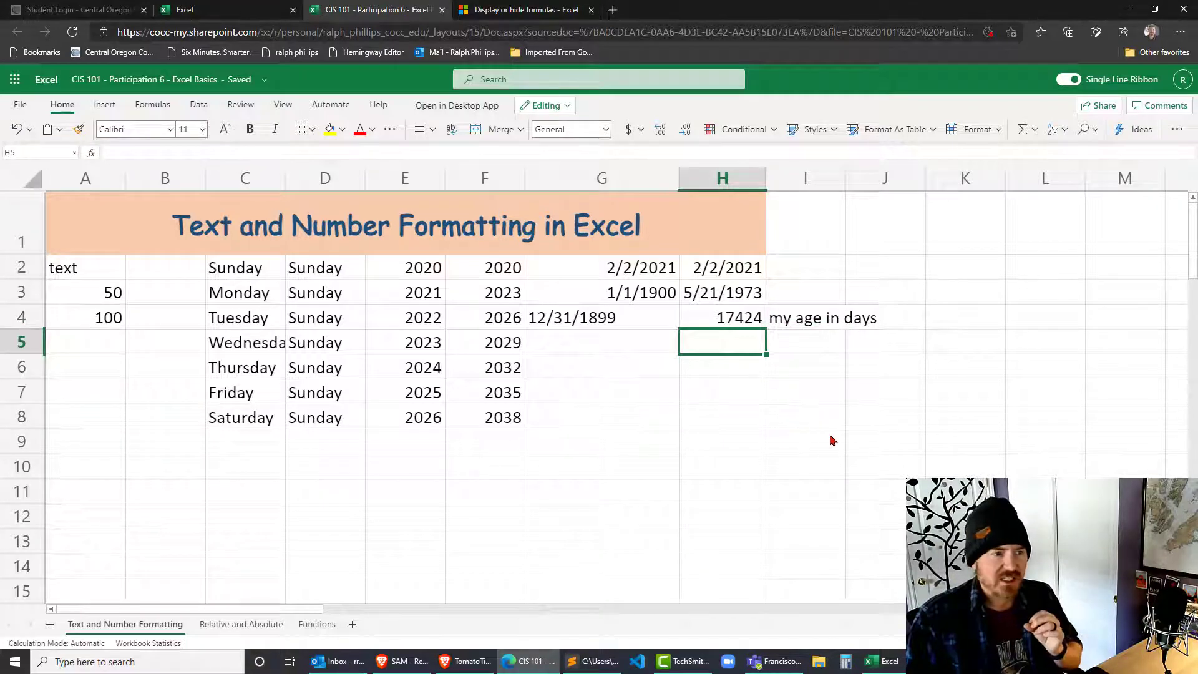
text(=)
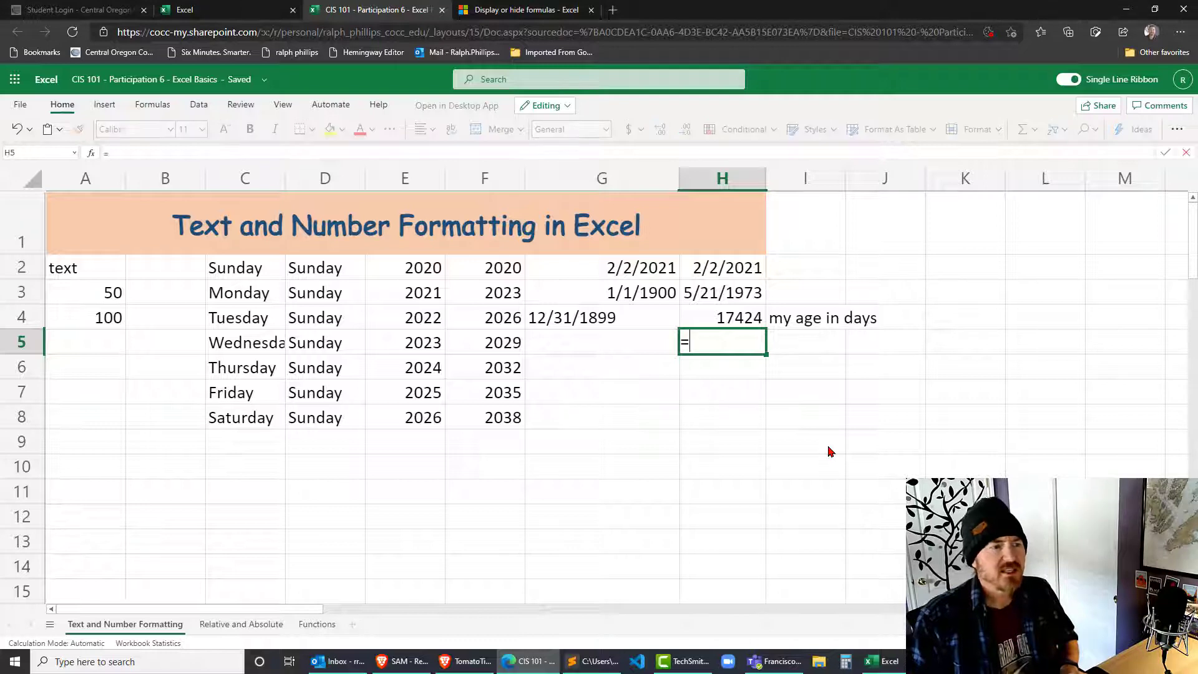
click(724, 320)
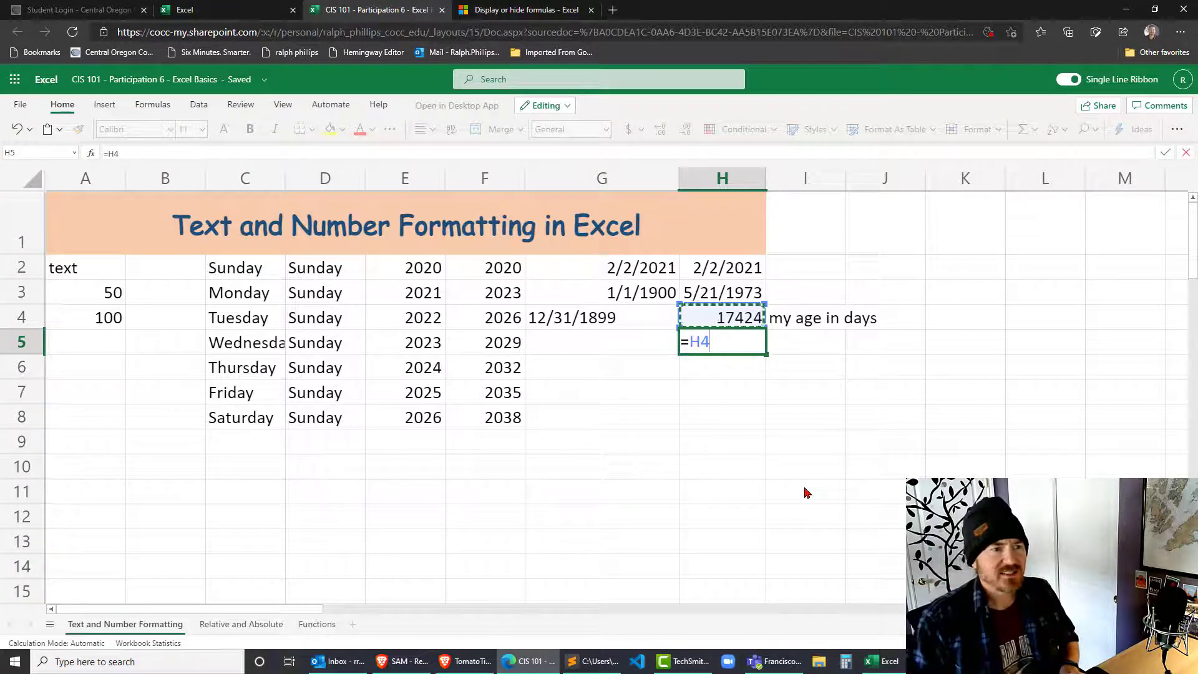
text(/)
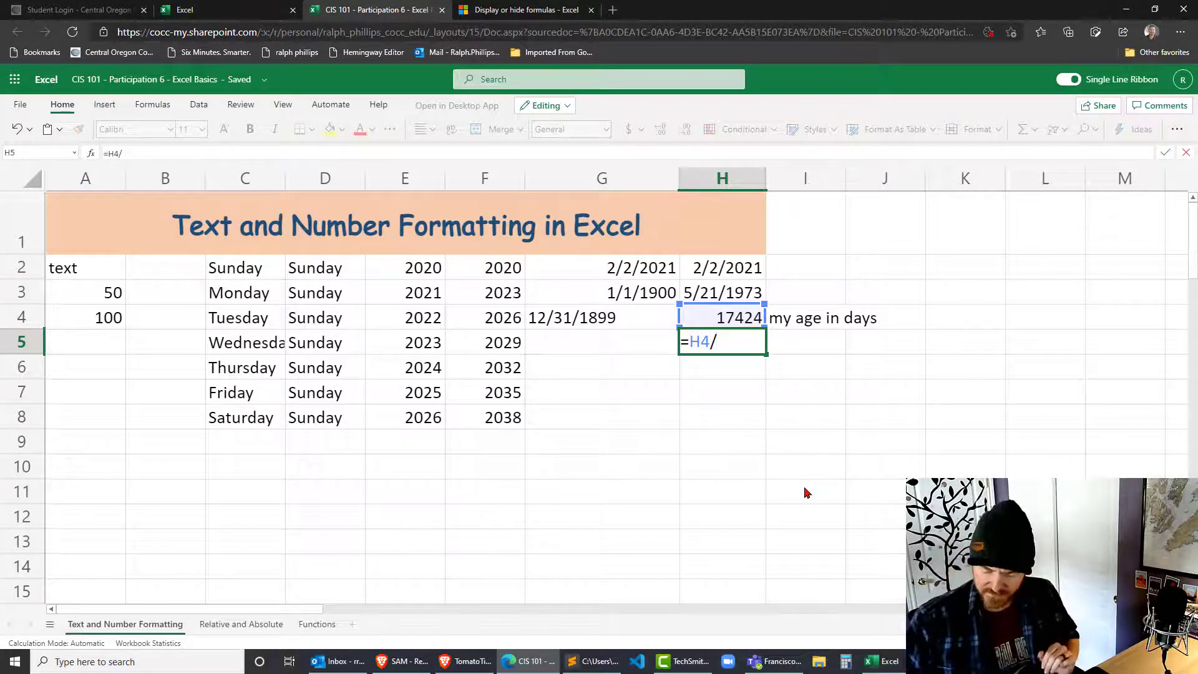
text(36)
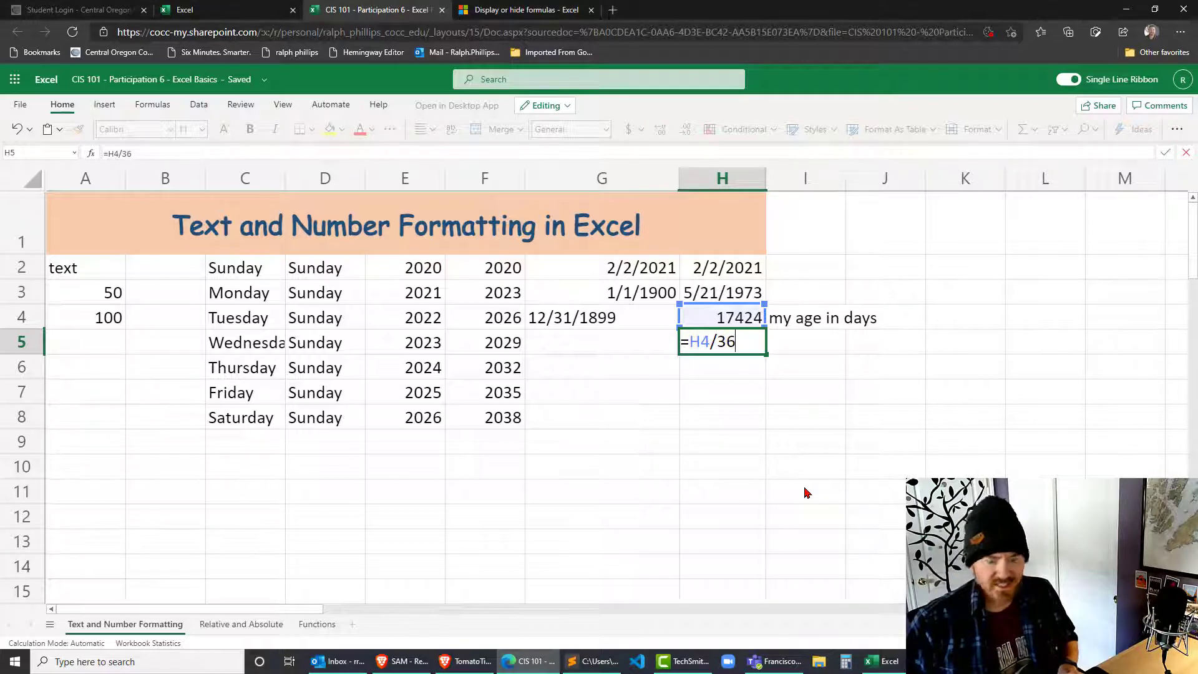
text(5.25)
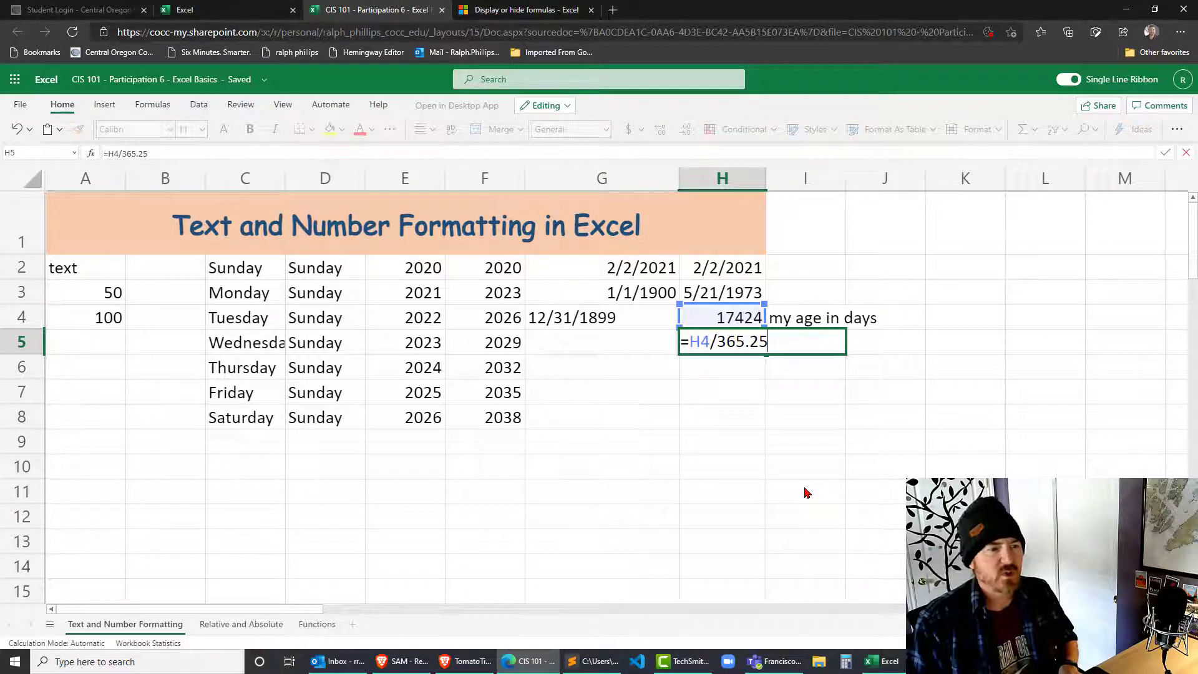
key(Return)
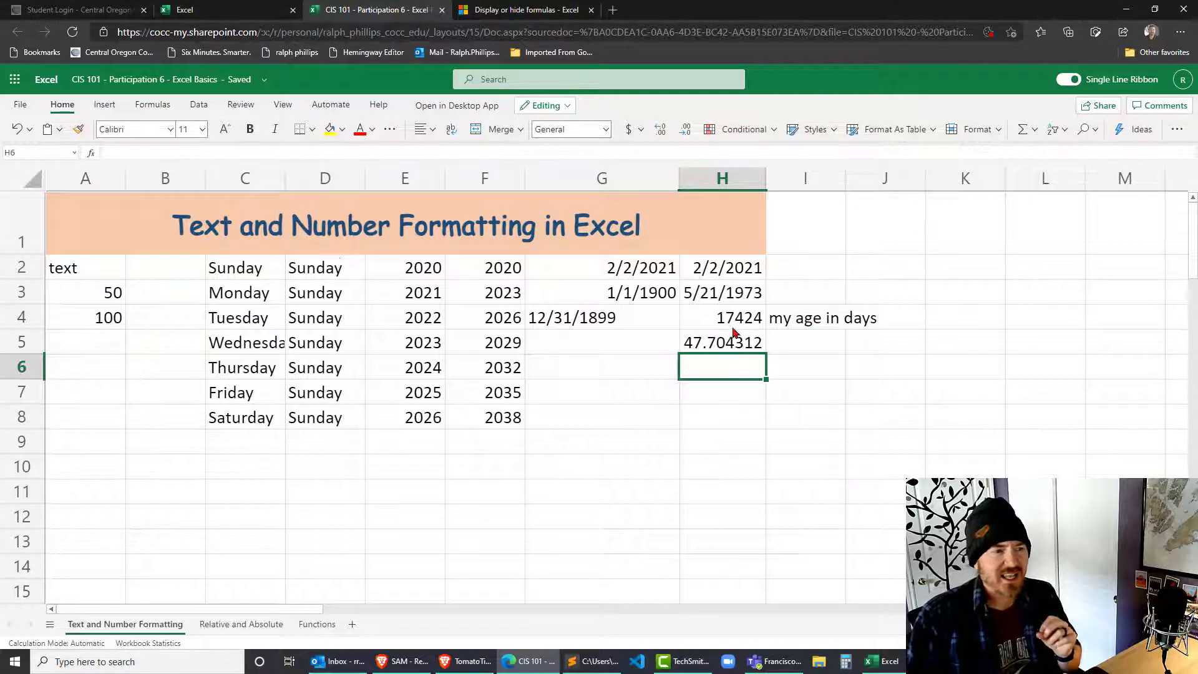
- Review the age-in-years formula in H5 and leave it as it is
double_click(722, 342)
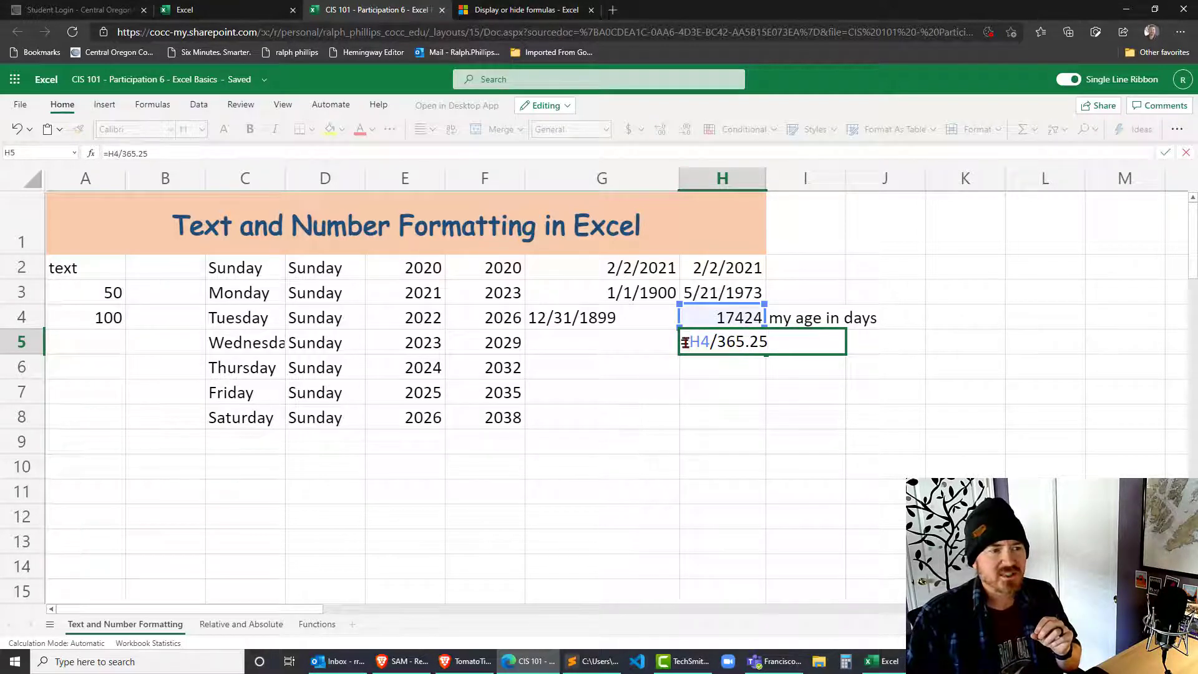
drag(686, 342, 774, 377)
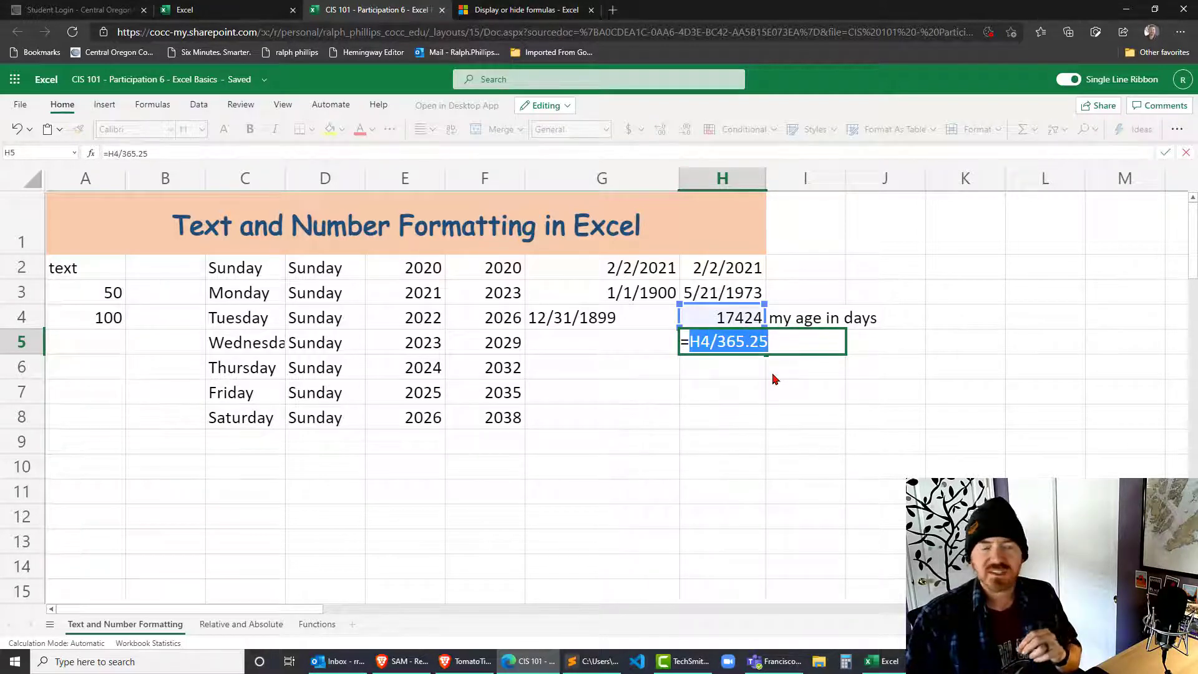
key(Return)
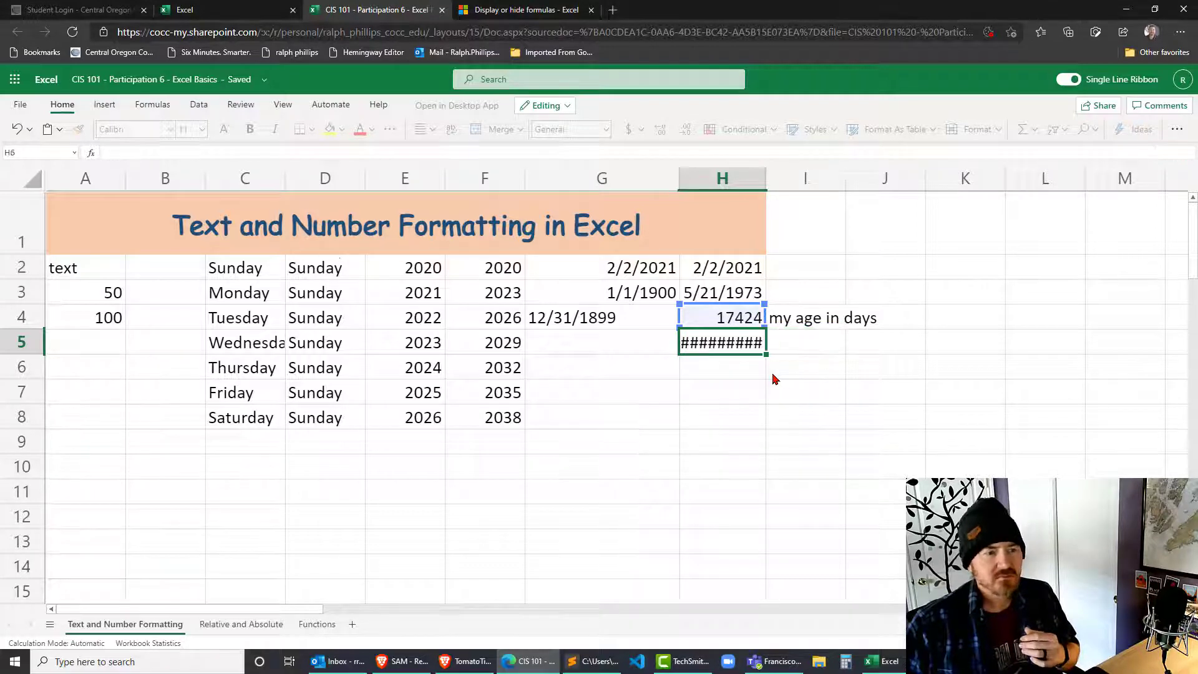
click(744, 402)
click(738, 378)
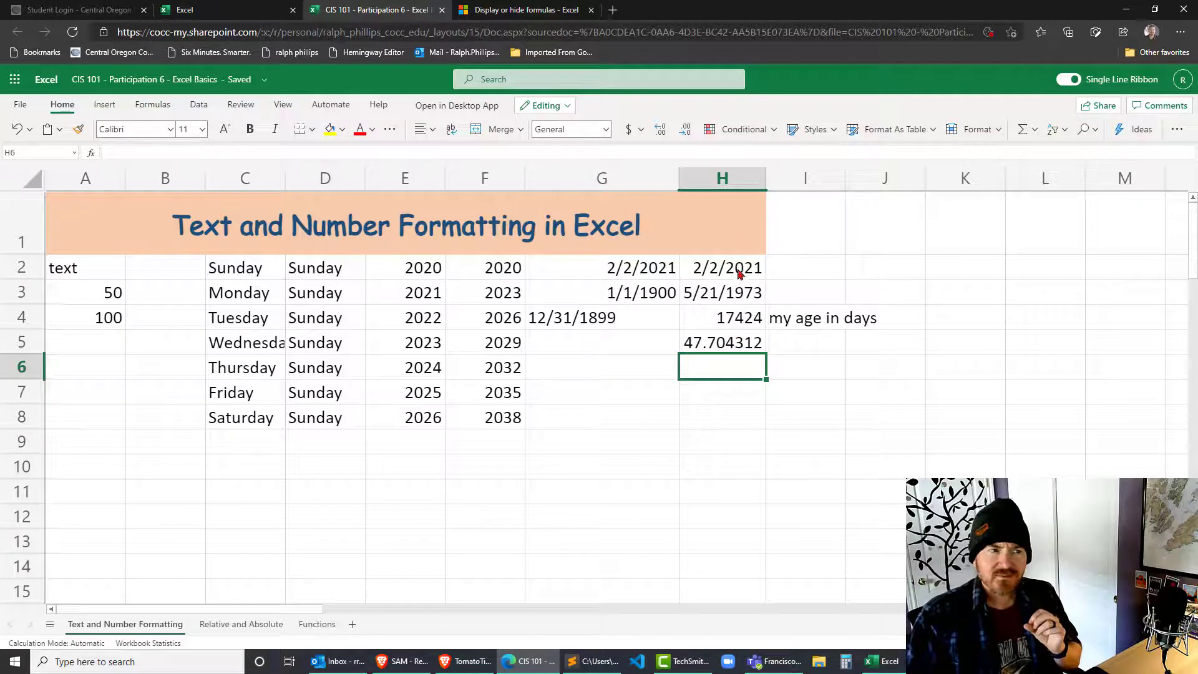
- In H6, calculate the age in days with one formula that subtracts the birth date, built with DATE(year,month,day), from TODAY()
drag(735, 272, 734, 295)
click(733, 375)
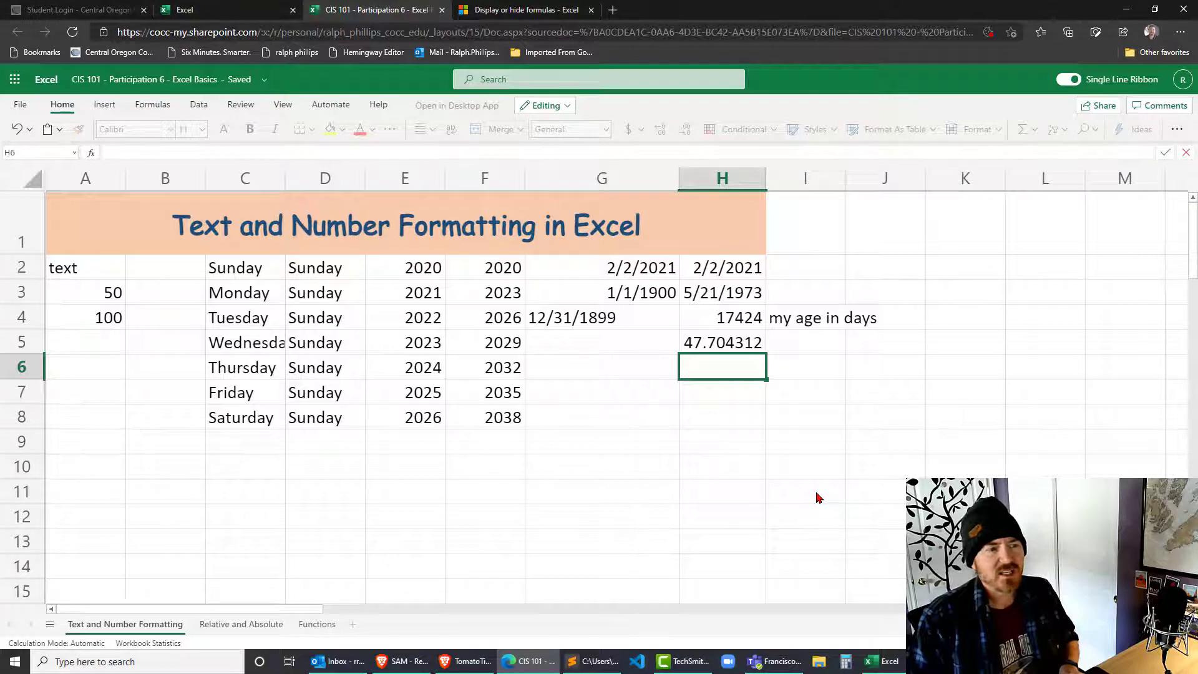
text(=)
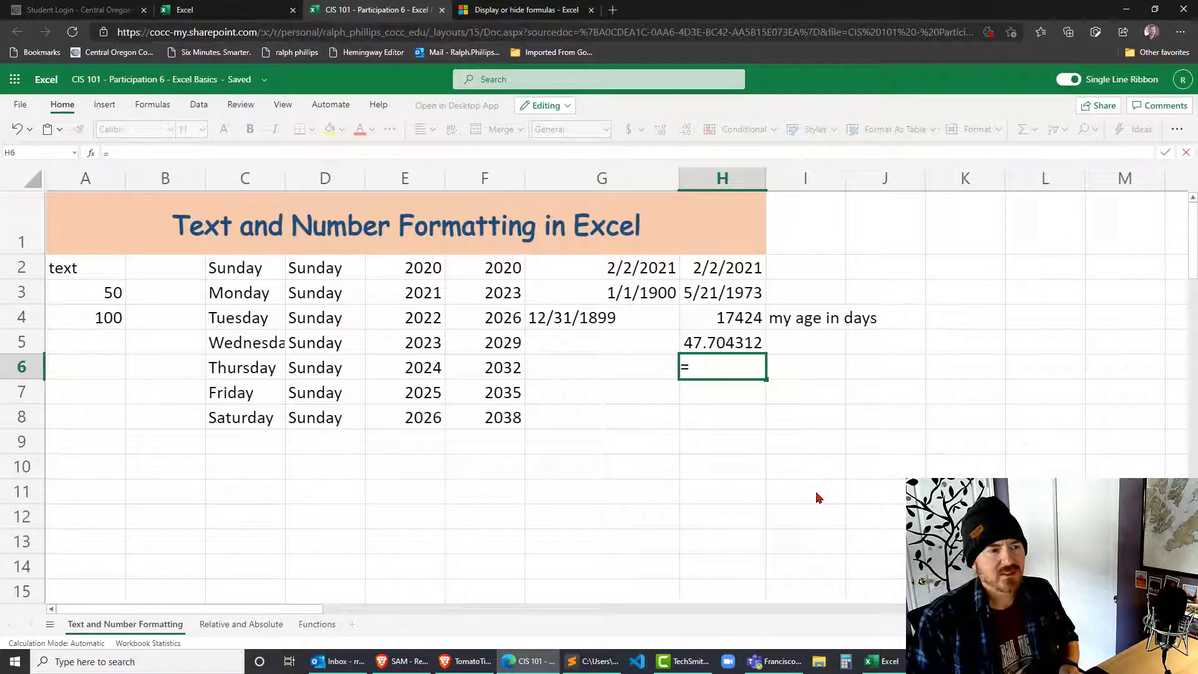
text(today())
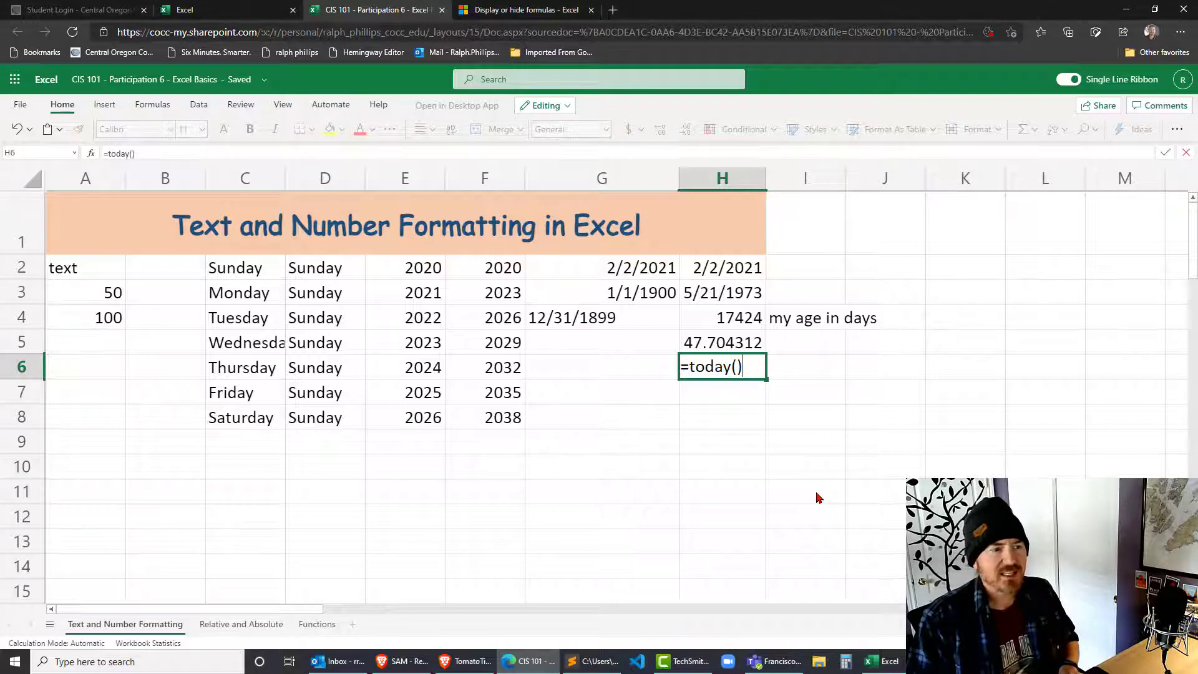
text(-date()
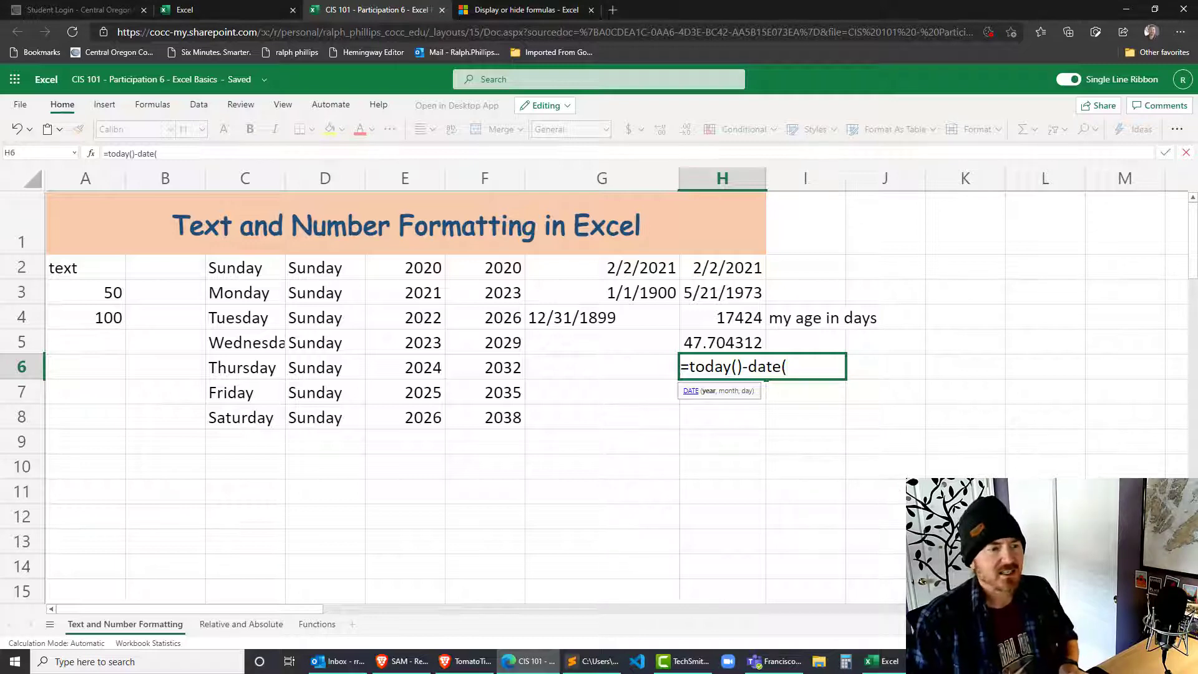
text(109)
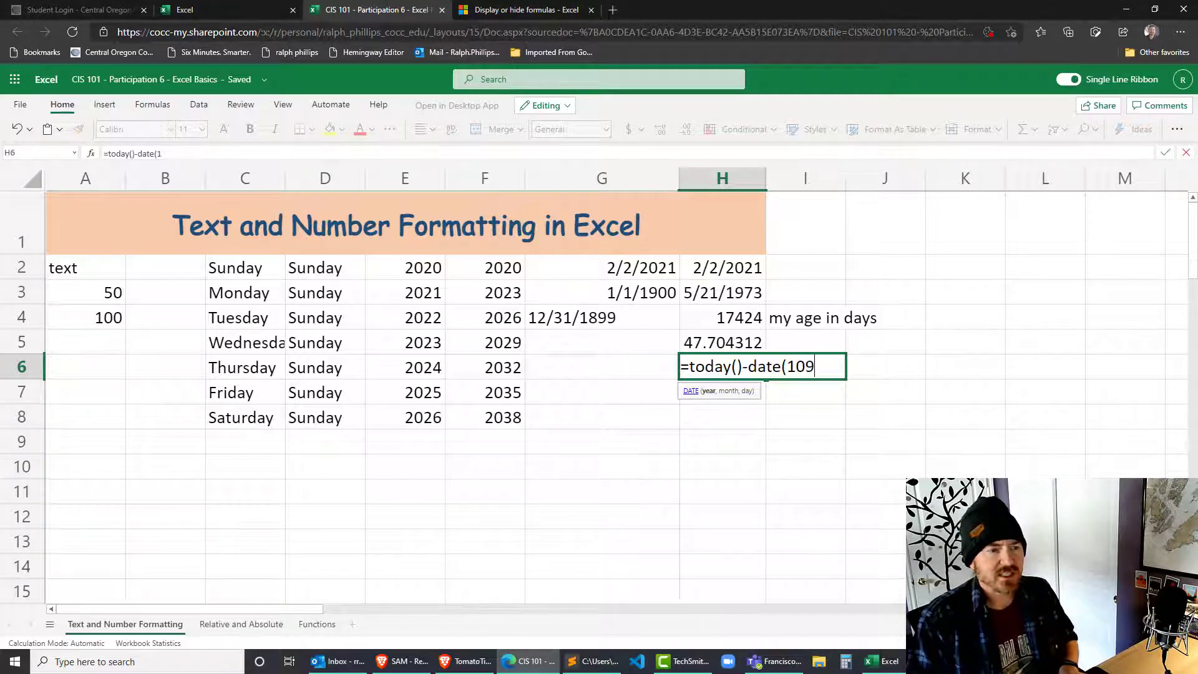
key(BackSpace)
key(BackSpace)
text(973)
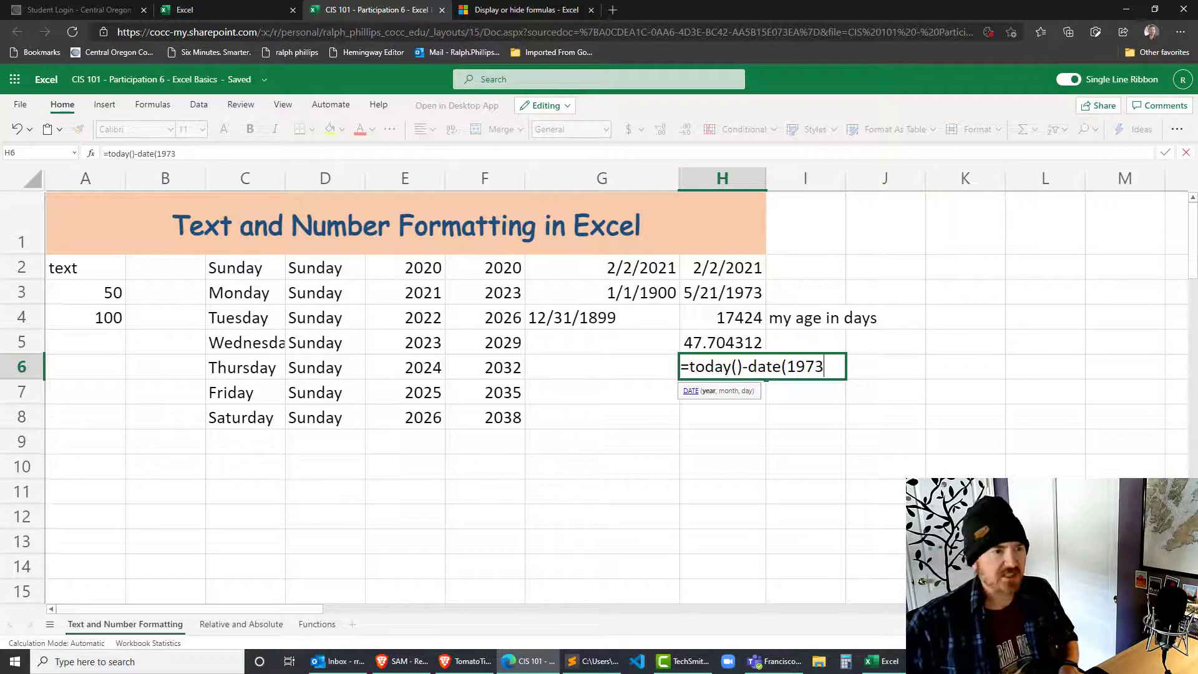
text(,)
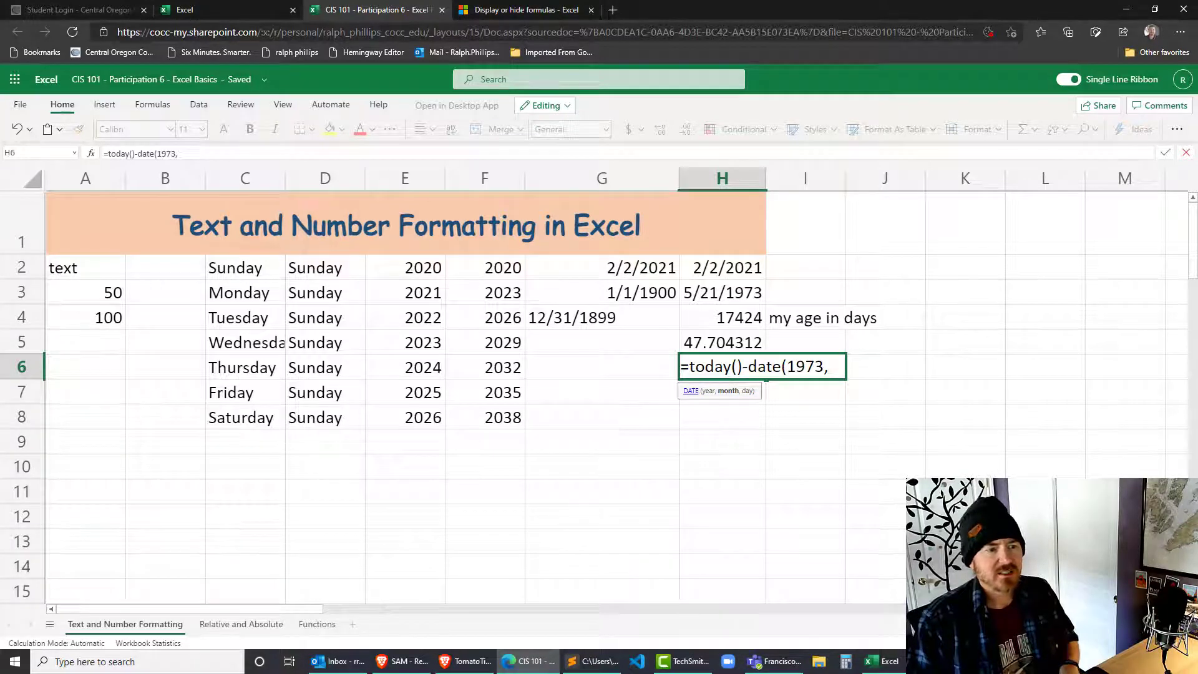
text(5,2)
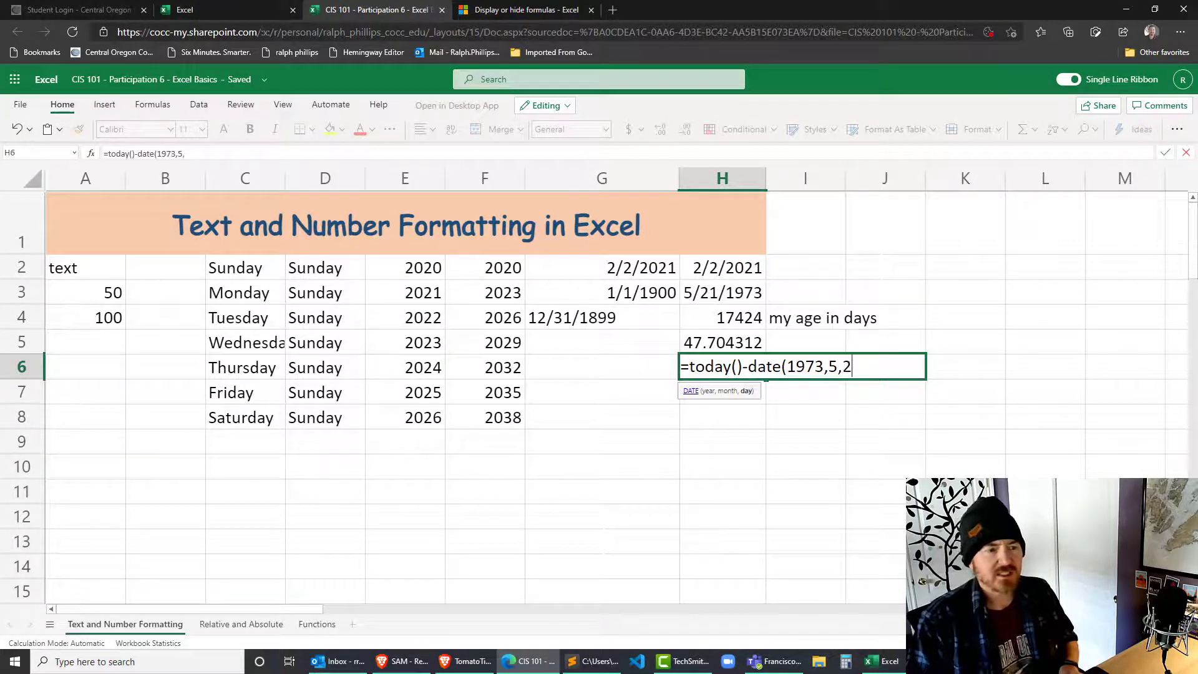
text(1))
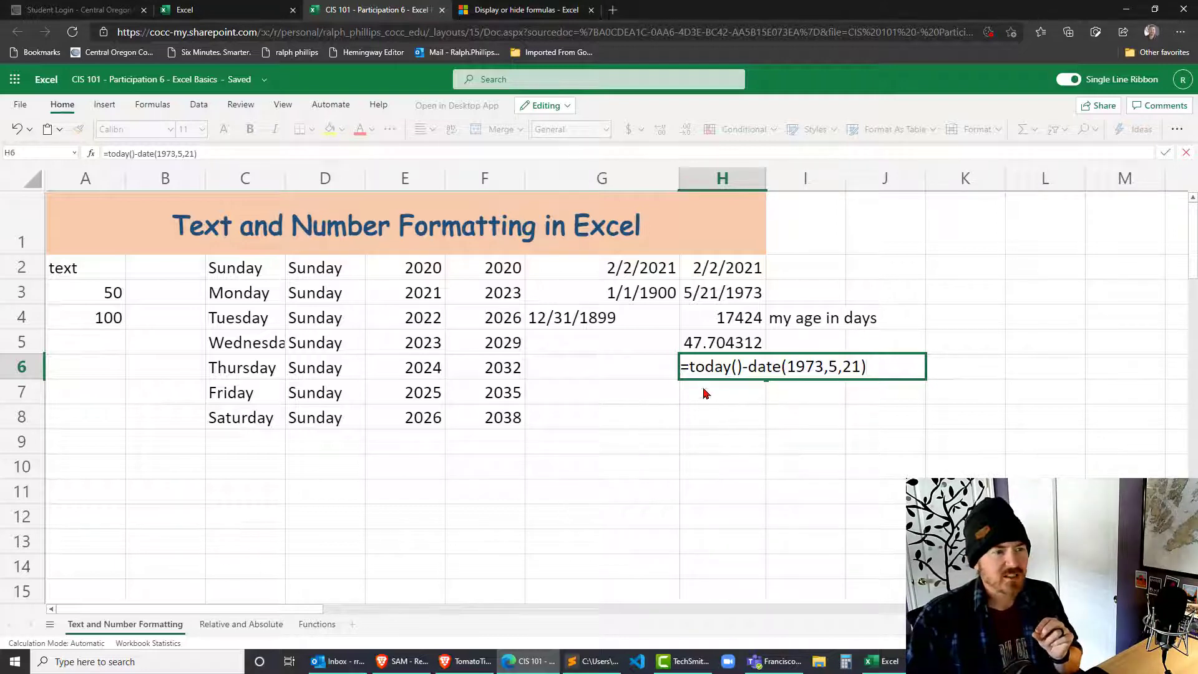
drag(690, 367, 752, 394)
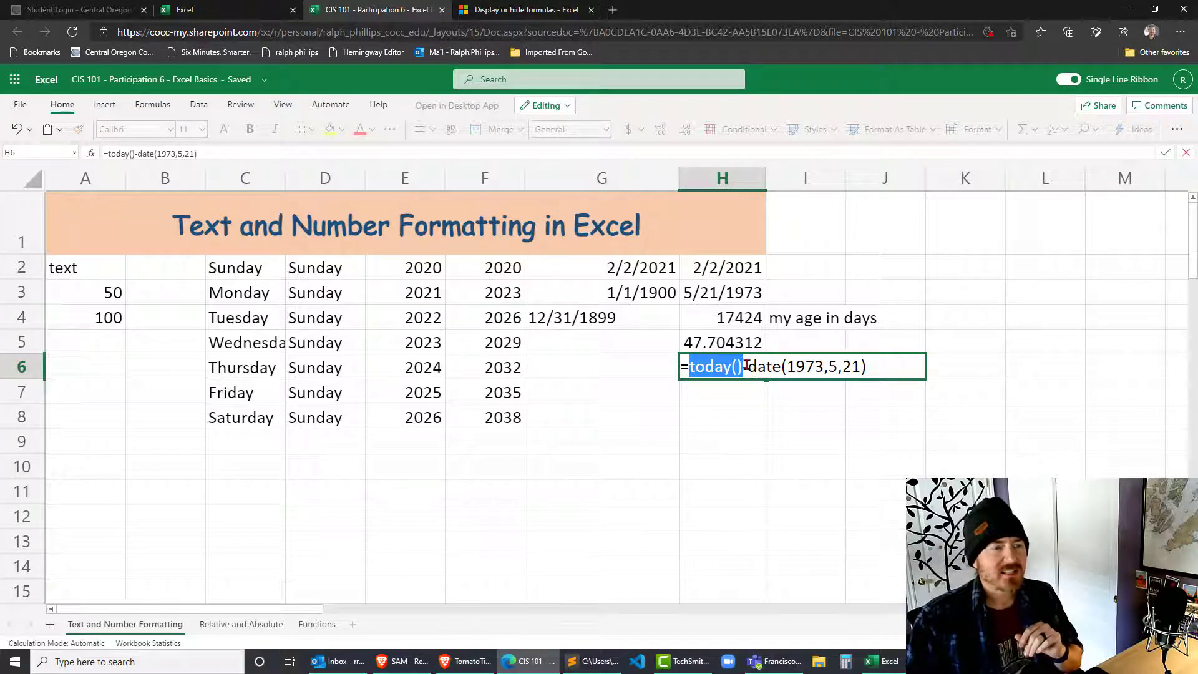
drag(748, 369, 880, 374)
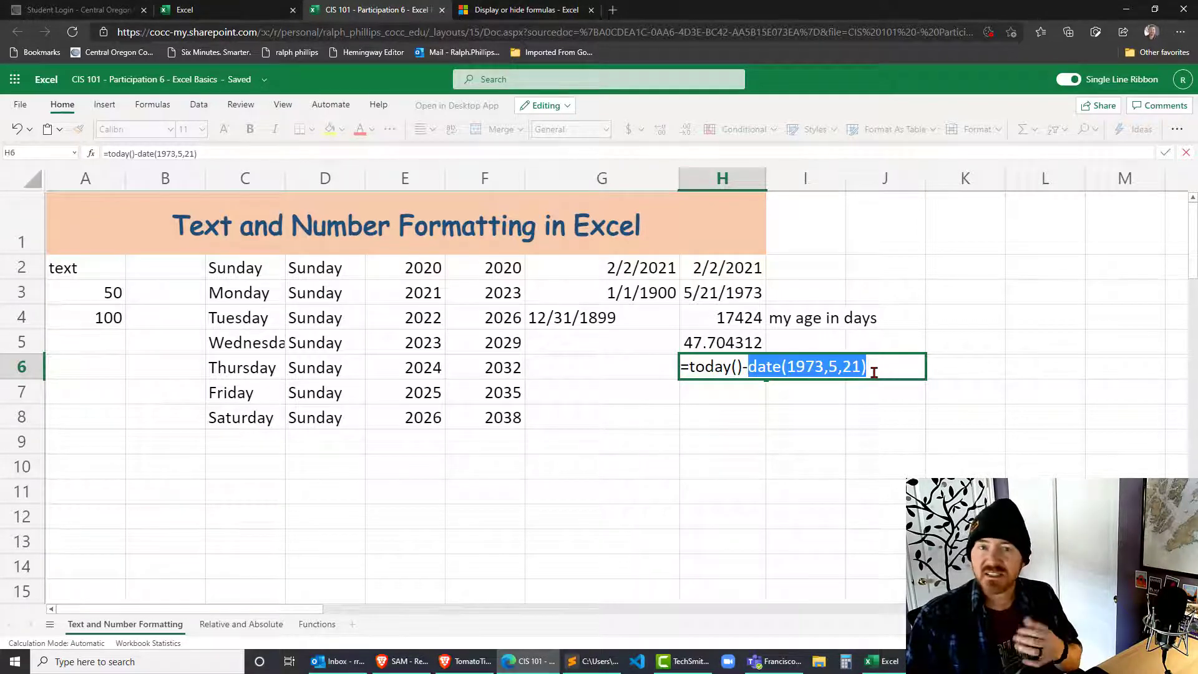
click(883, 372)
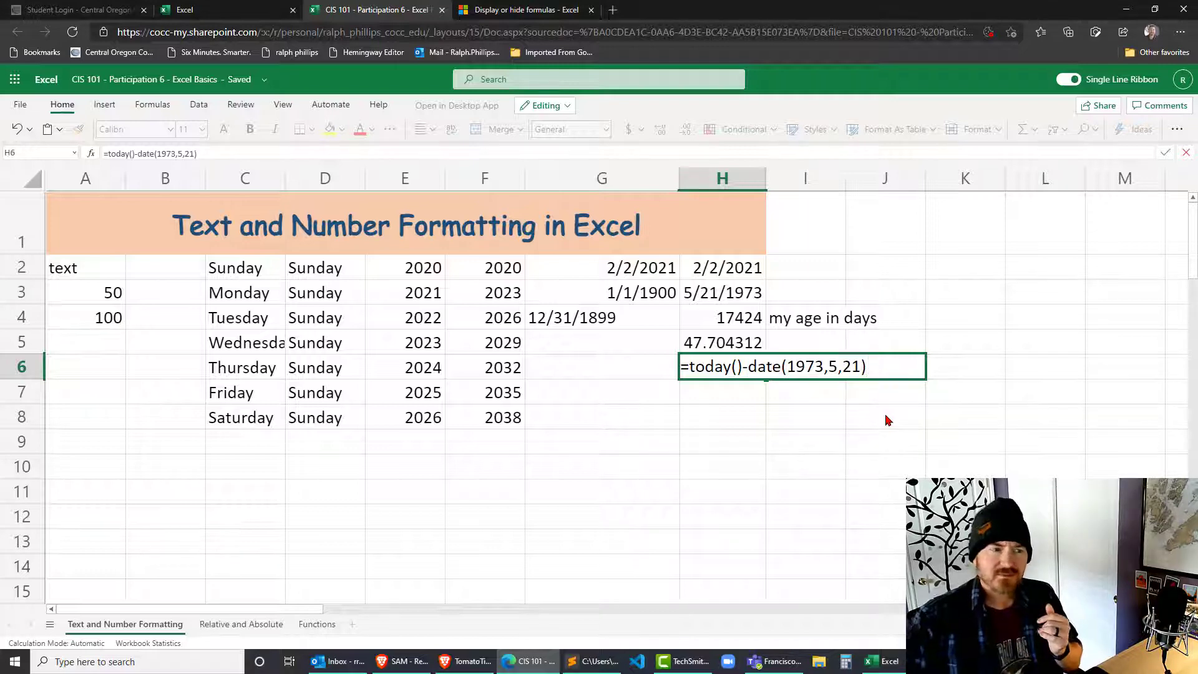
key(Return)
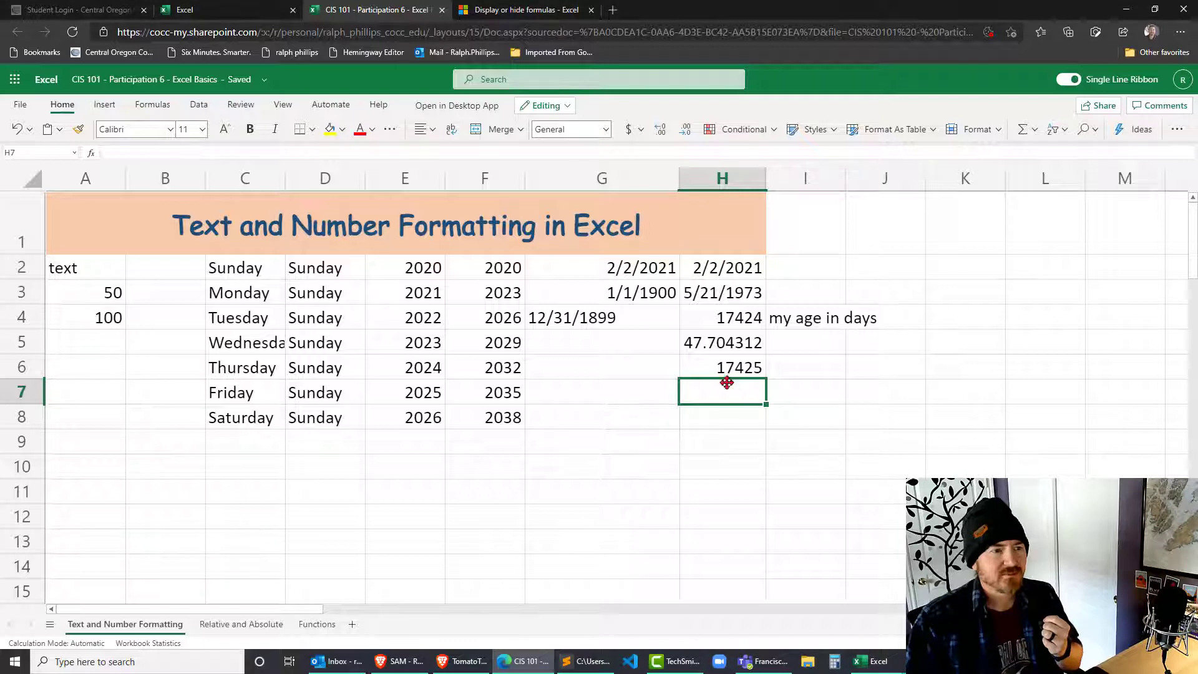
- Compare the age-in-days result and formula in H4 with those in H6
click(743, 325)
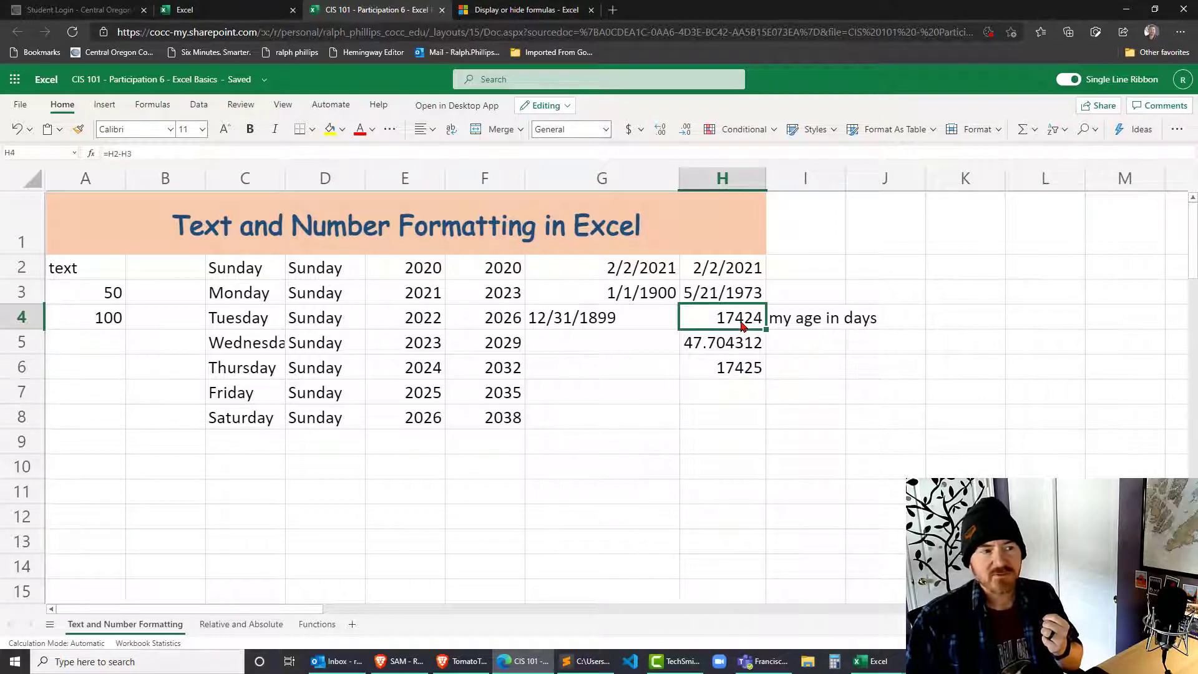
click(743, 367)
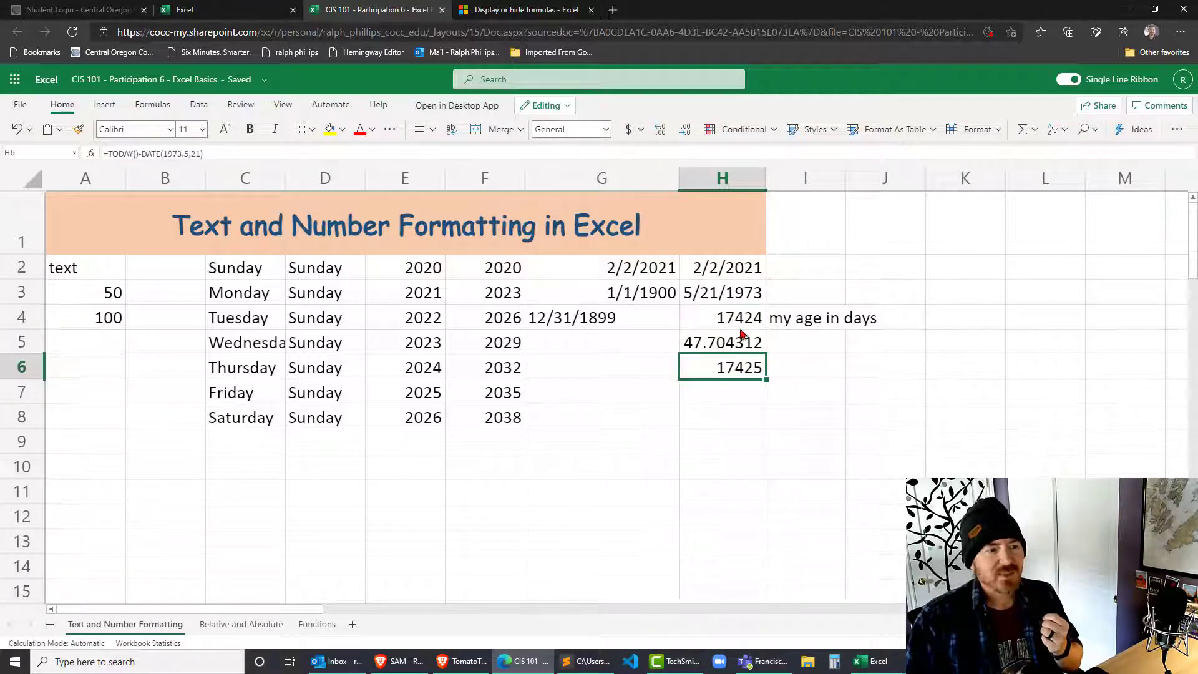
click(742, 320)
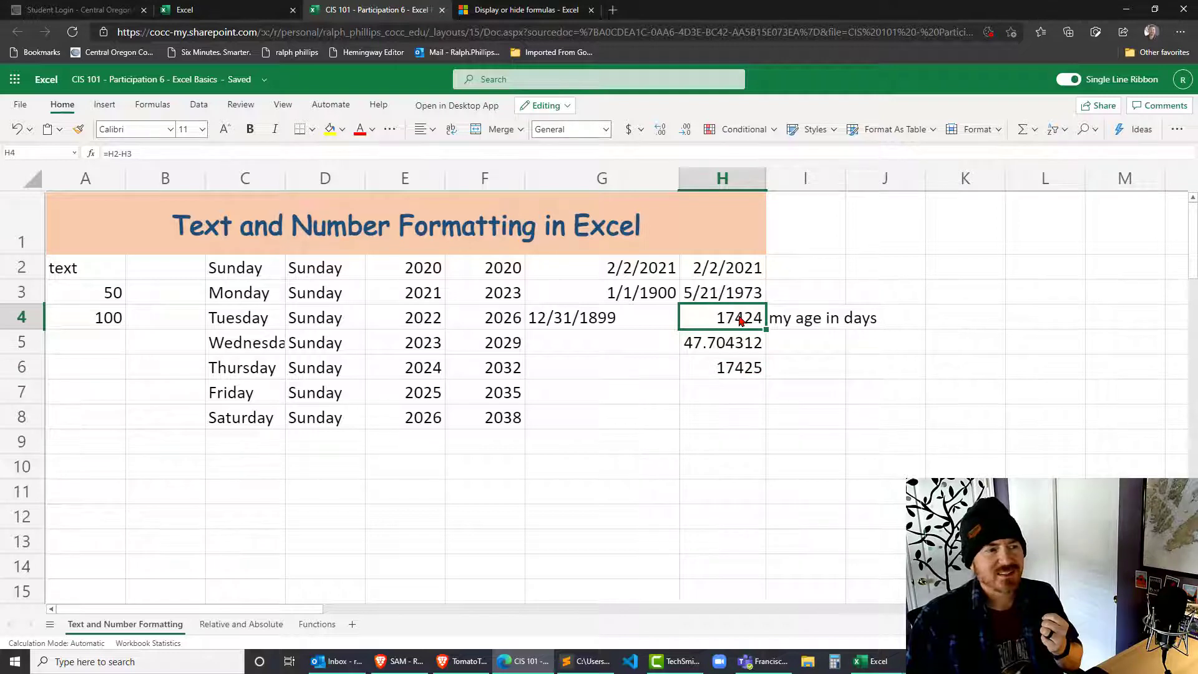
click(745, 368)
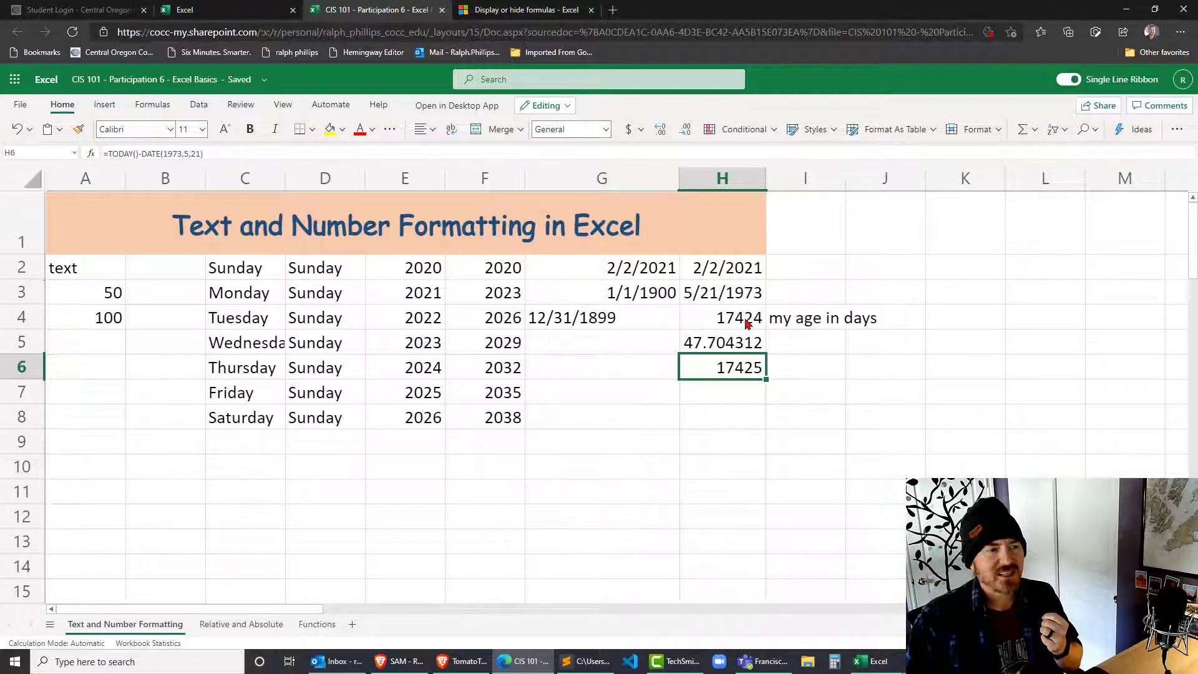
click(749, 322)
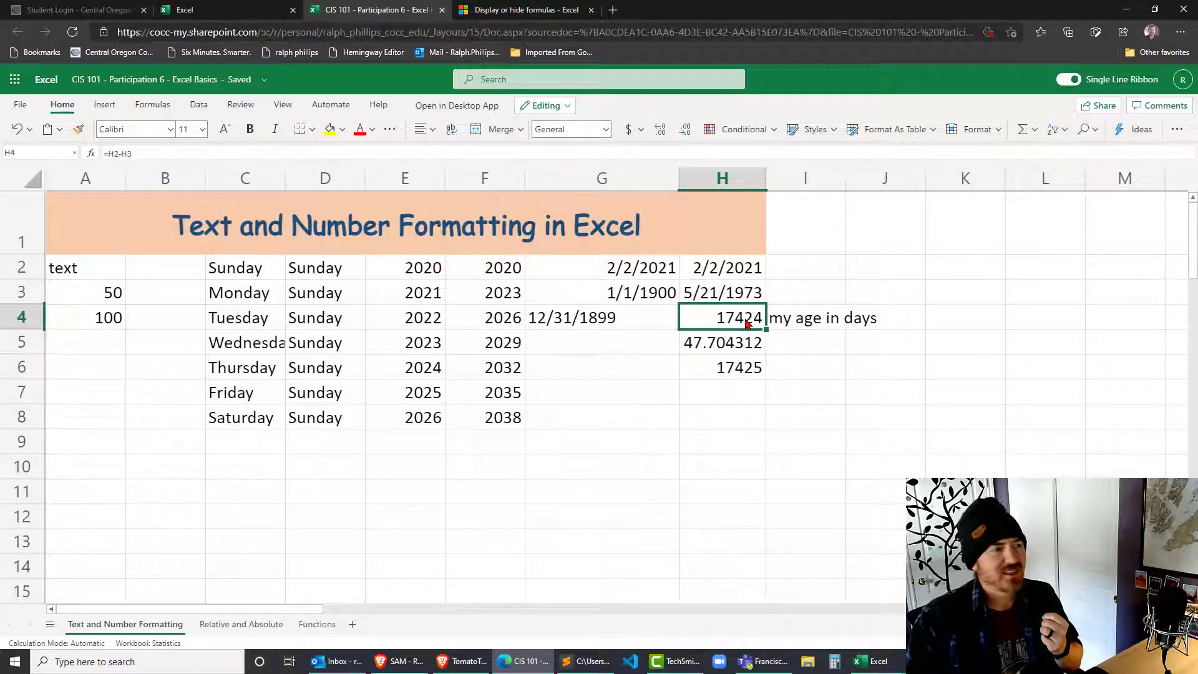
- Replace the fixed date in H2 with the formula =TODAY()
click(741, 276)
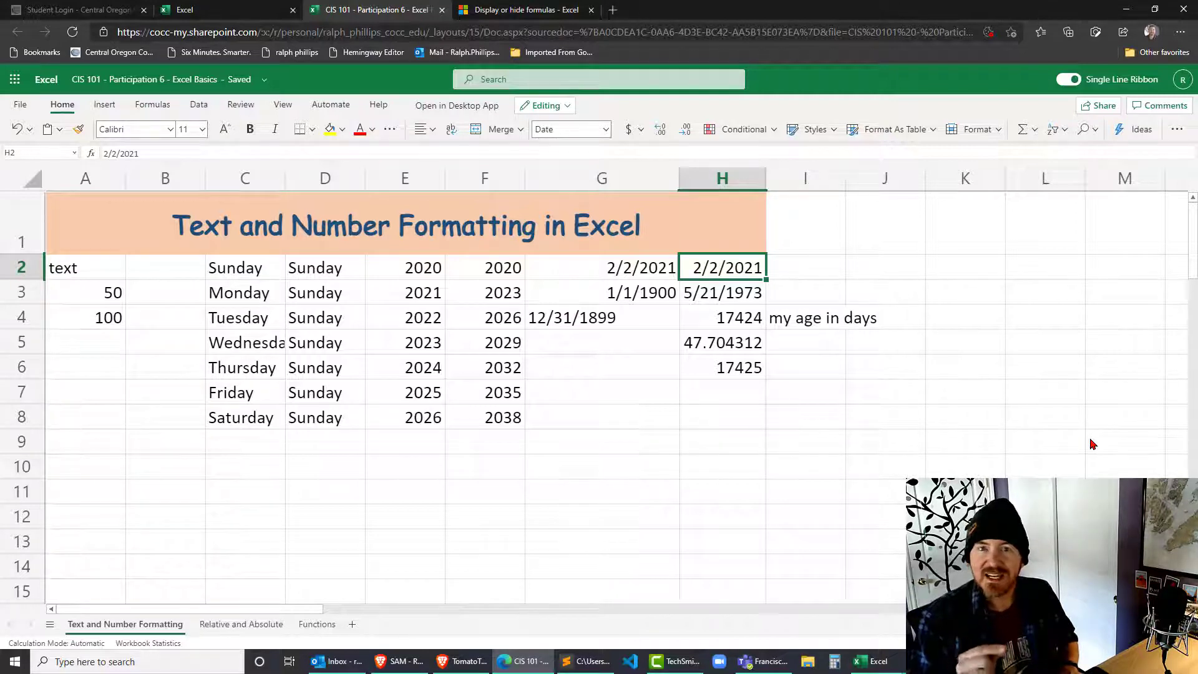
text(=today)
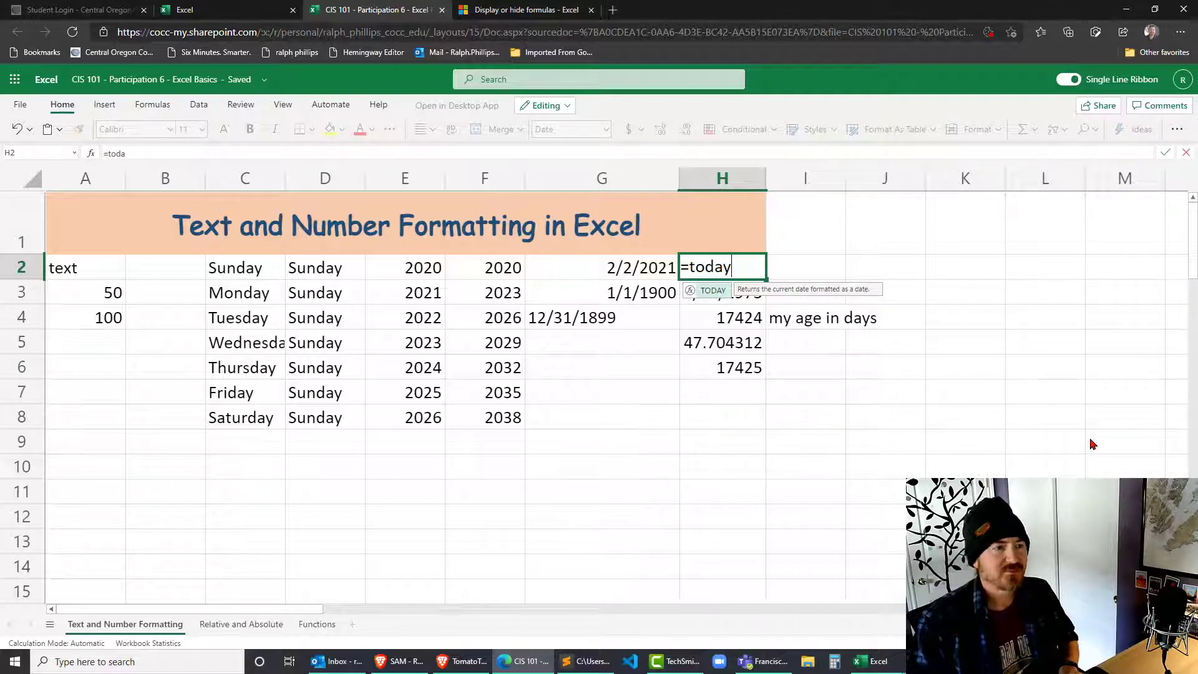
text(())
key(Return)
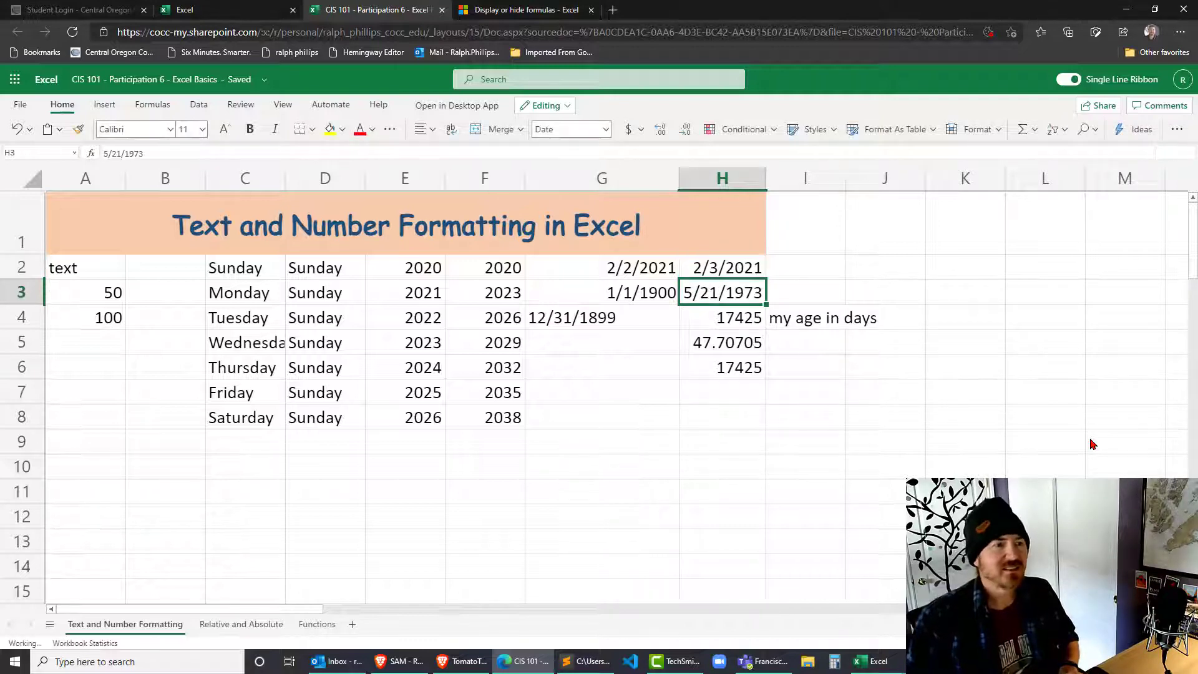
- Check the current-date formula in H2 and compare the recalculated age in days in H4 with H6
click(732, 277)
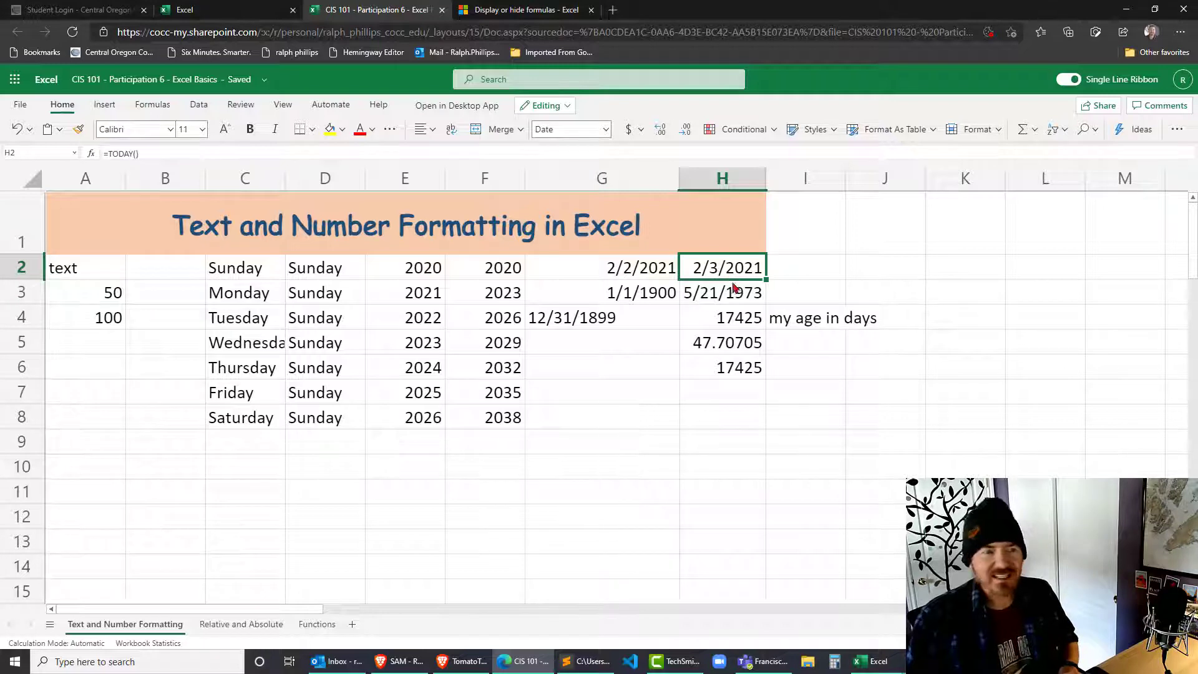
click(756, 319)
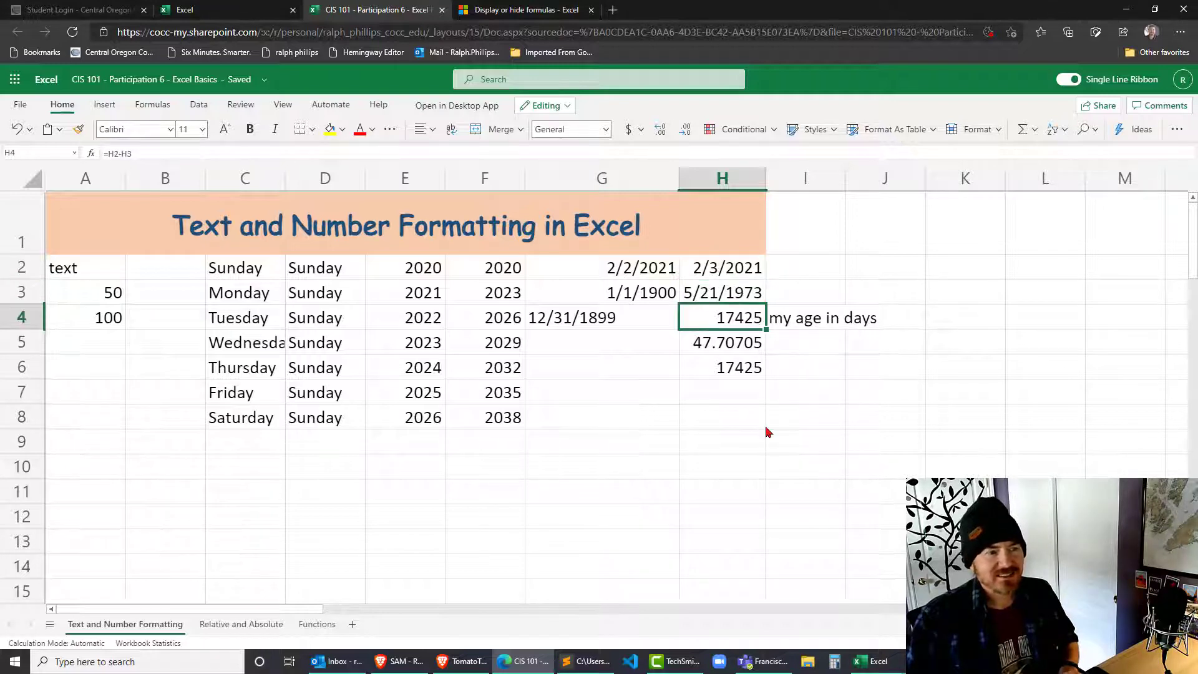
click(752, 374)
click(739, 401)
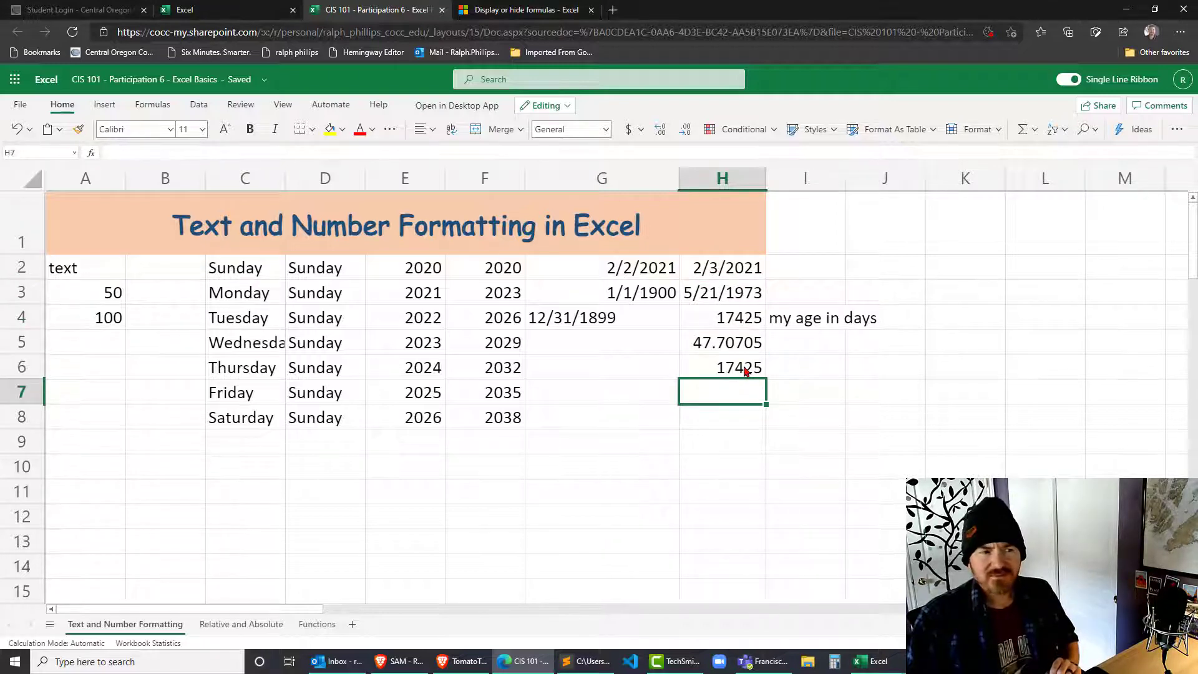
- Convert the H6 formula to age in years by enclosing the date subtraction in parentheses and dividing it by 365.25
click(743, 370)
double_click(693, 367)
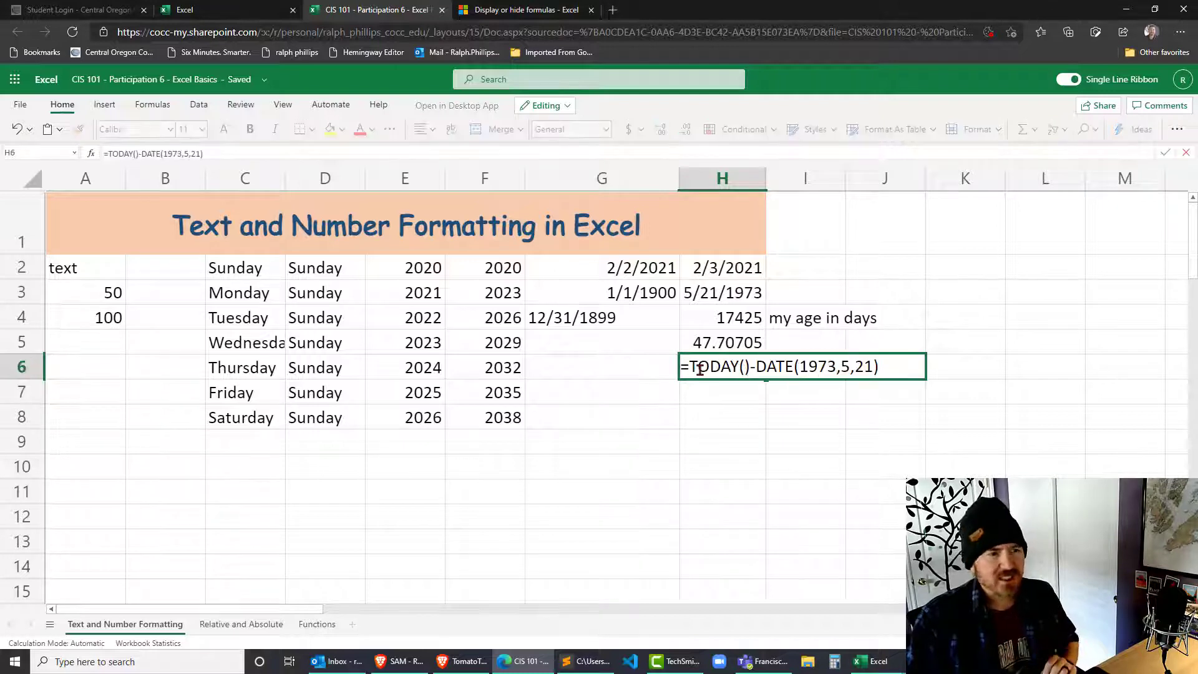
drag(693, 367, 879, 369)
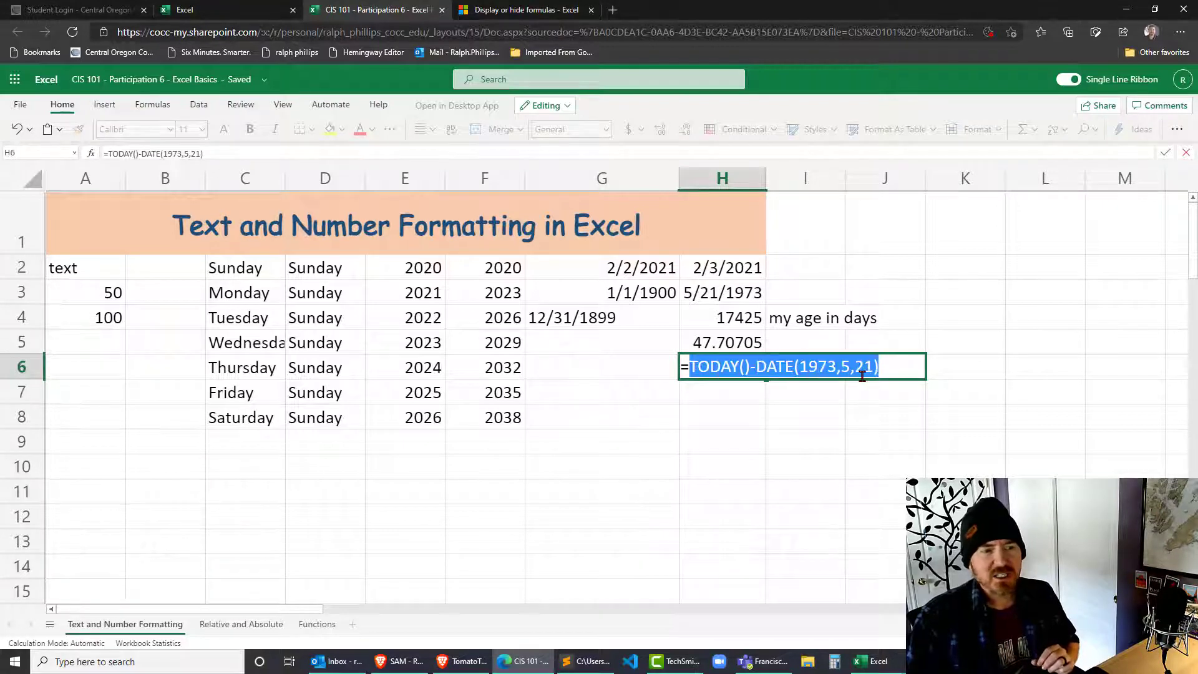
click(688, 367)
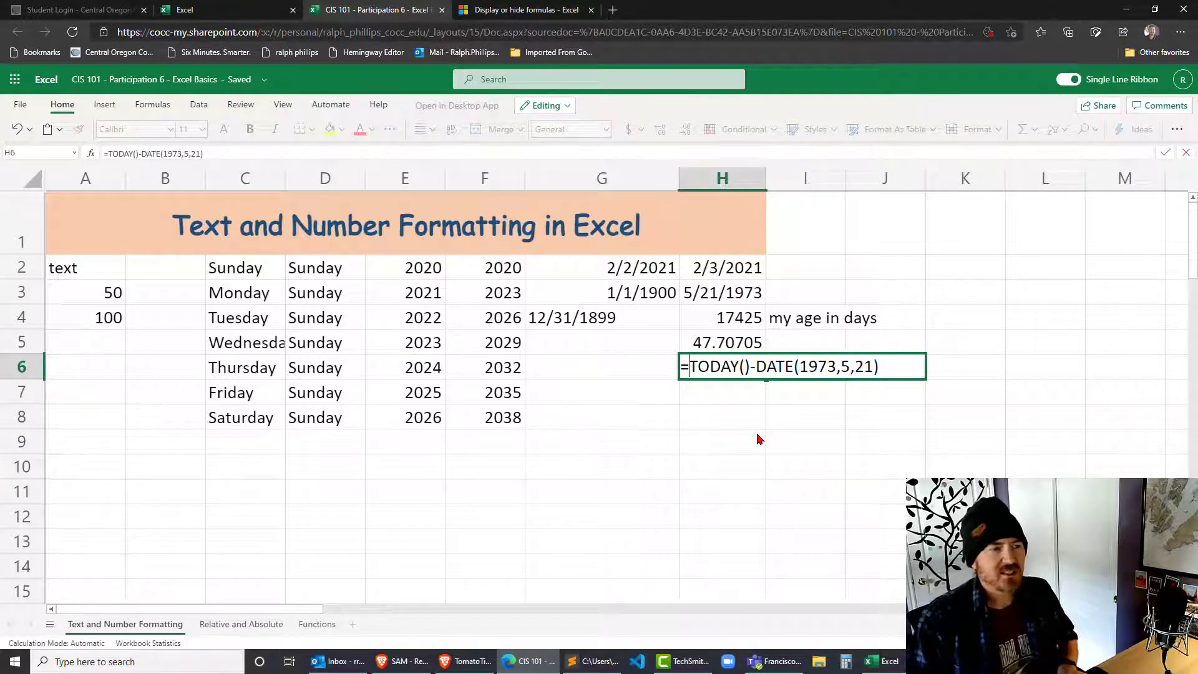
text(()
click(894, 360)
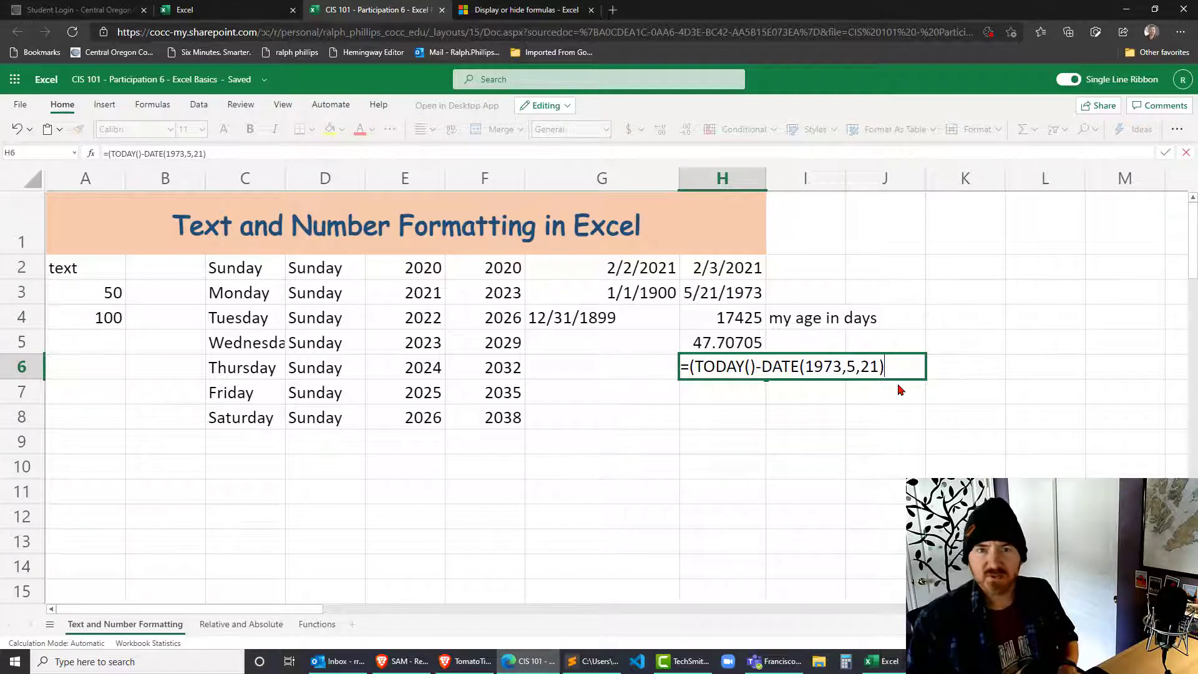
text())
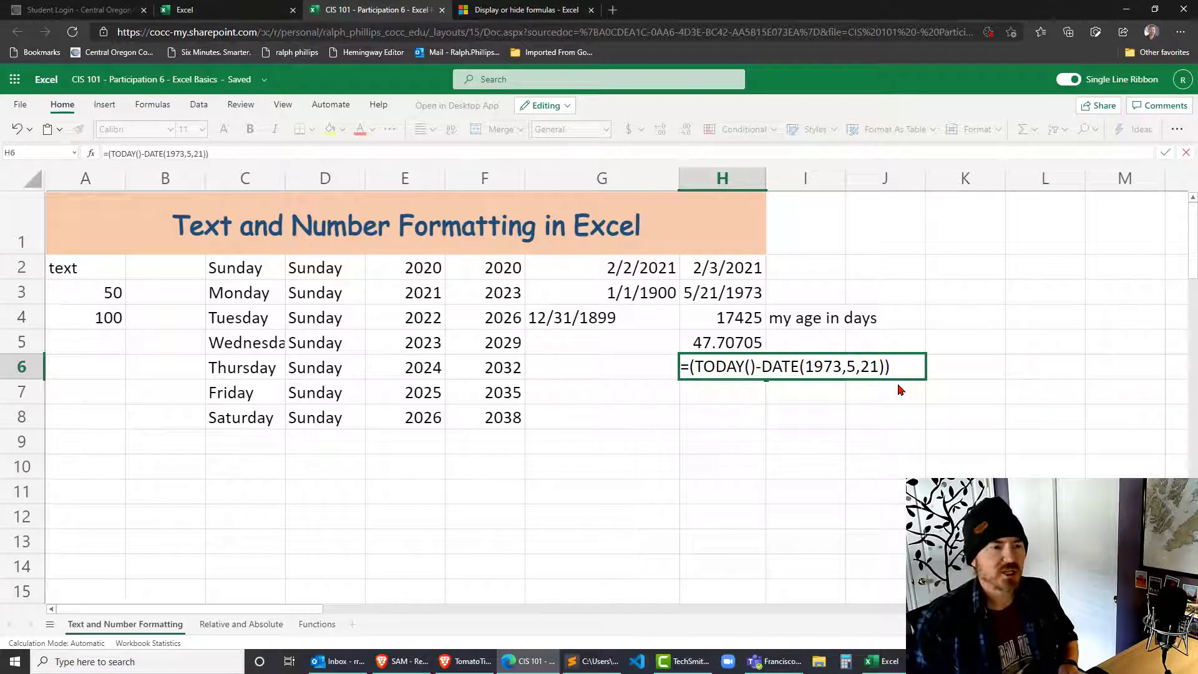
text(/365.25)
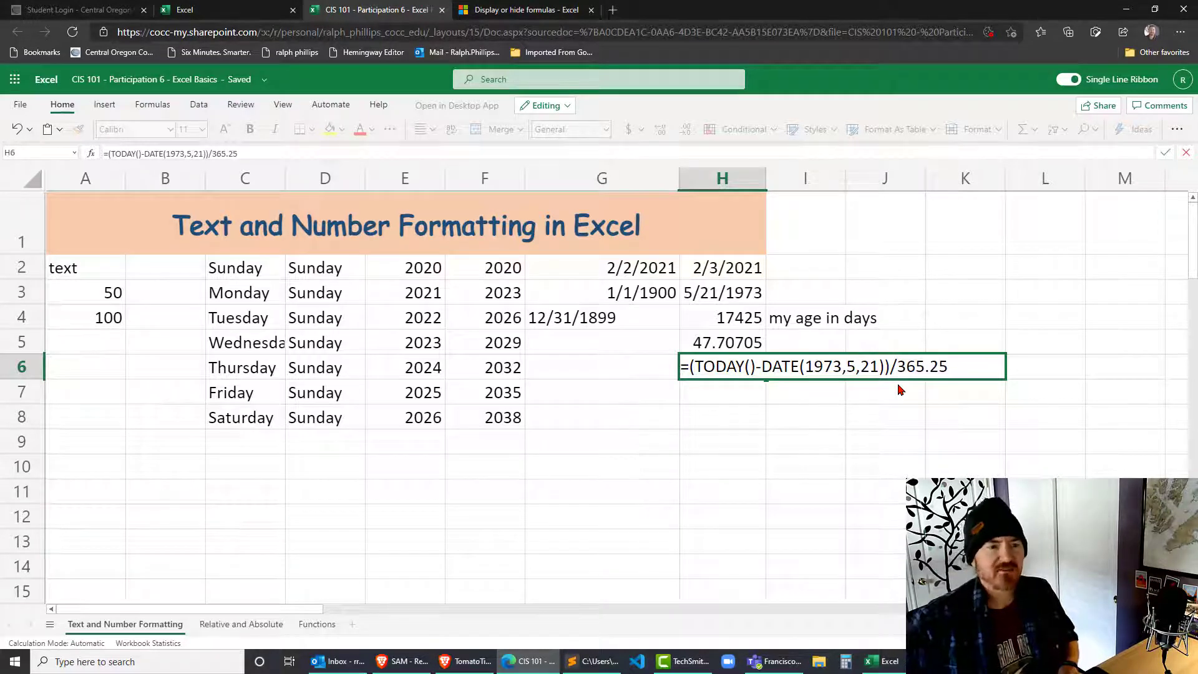
key(Return)
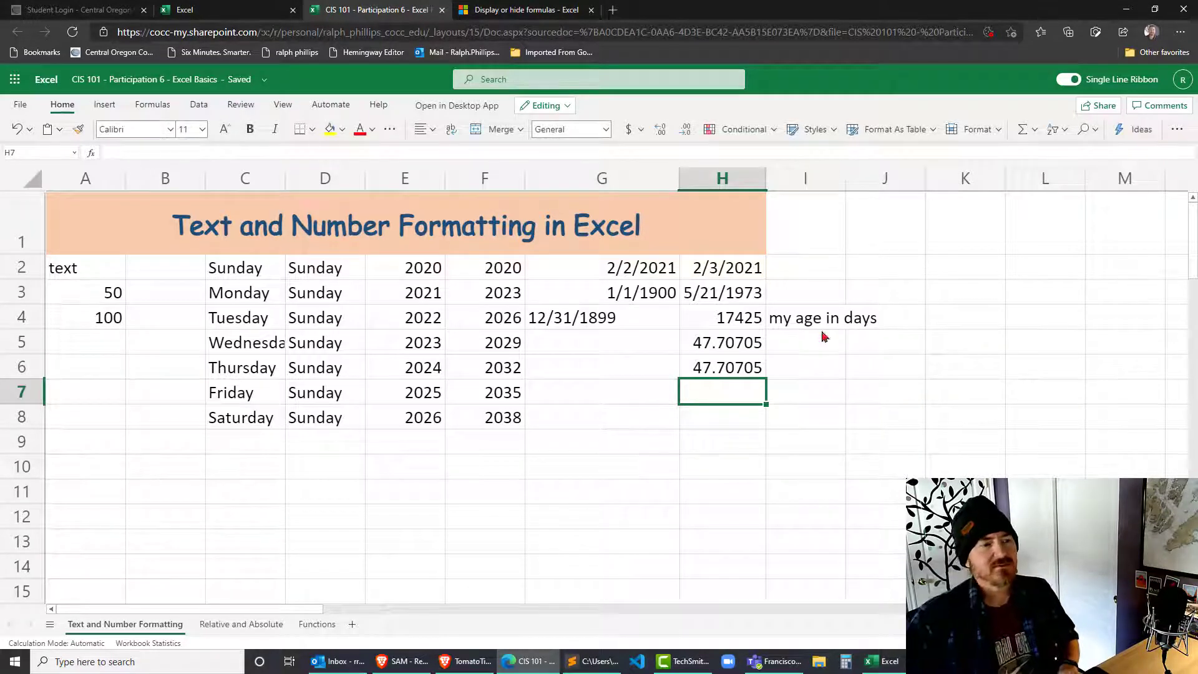
- Review the combined TODAY and DATE age-in-years formula in H6 and leave it as it is
click(708, 373)
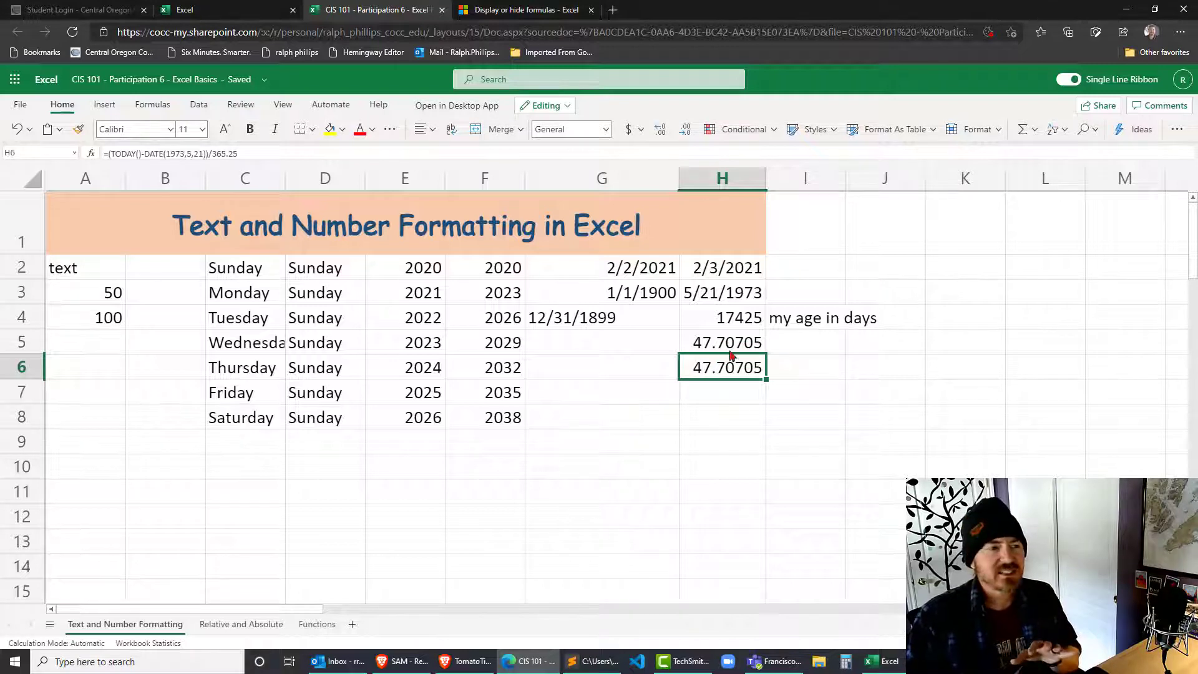
double_click(737, 373)
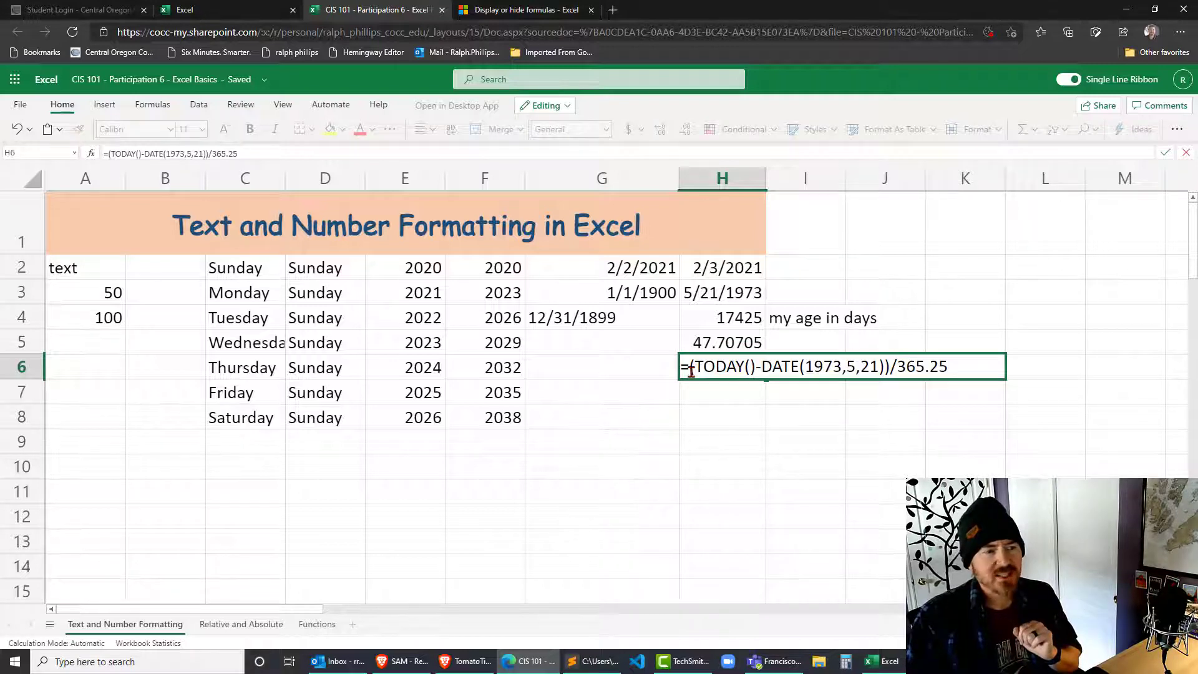
drag(690, 369, 966, 372)
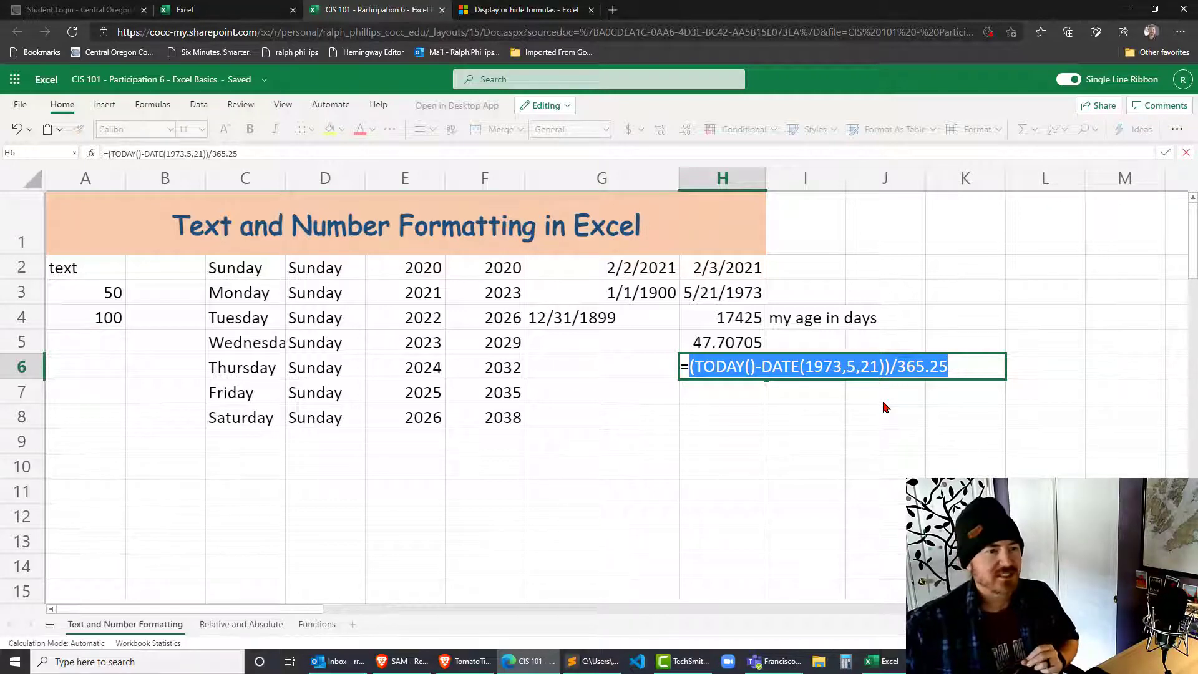
key(Return)
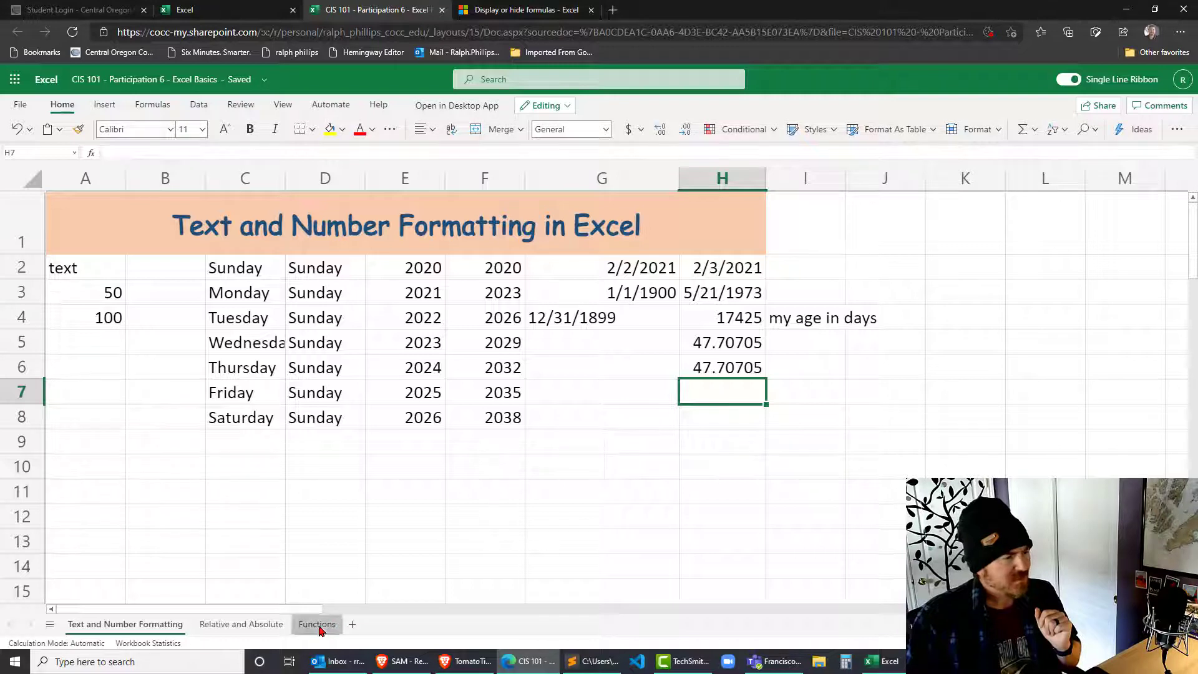
- Open the Functions sheet and look over the numbers in D1:D6
click(318, 624)
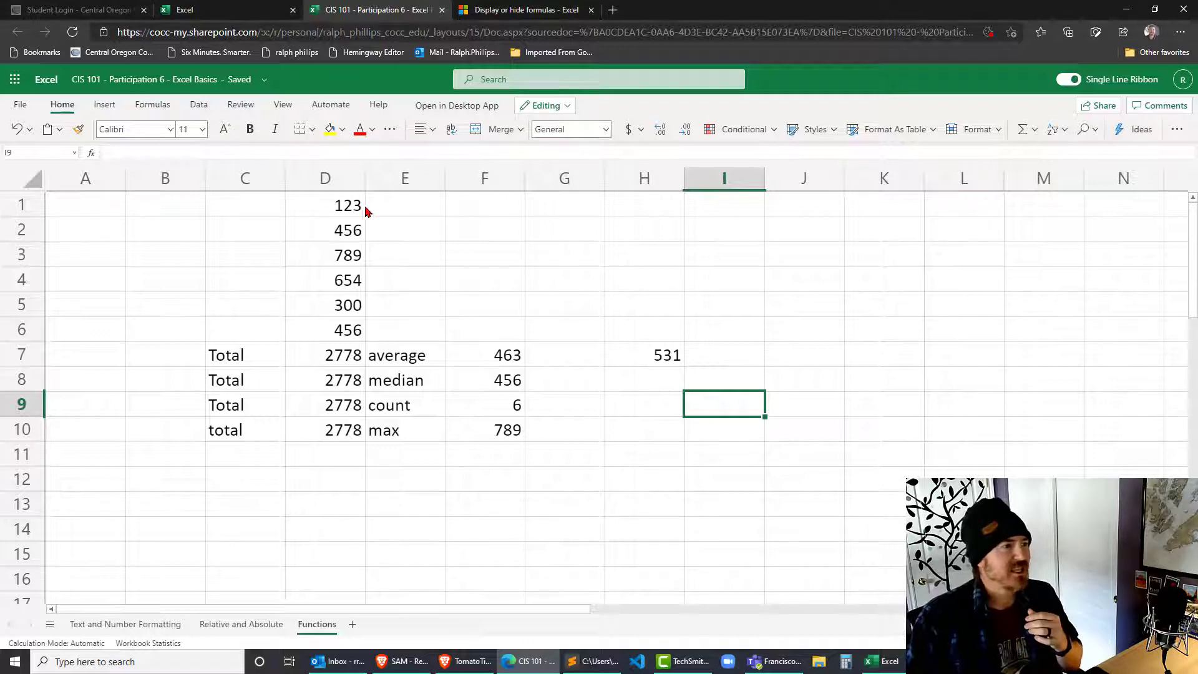
drag(347, 206, 344, 333)
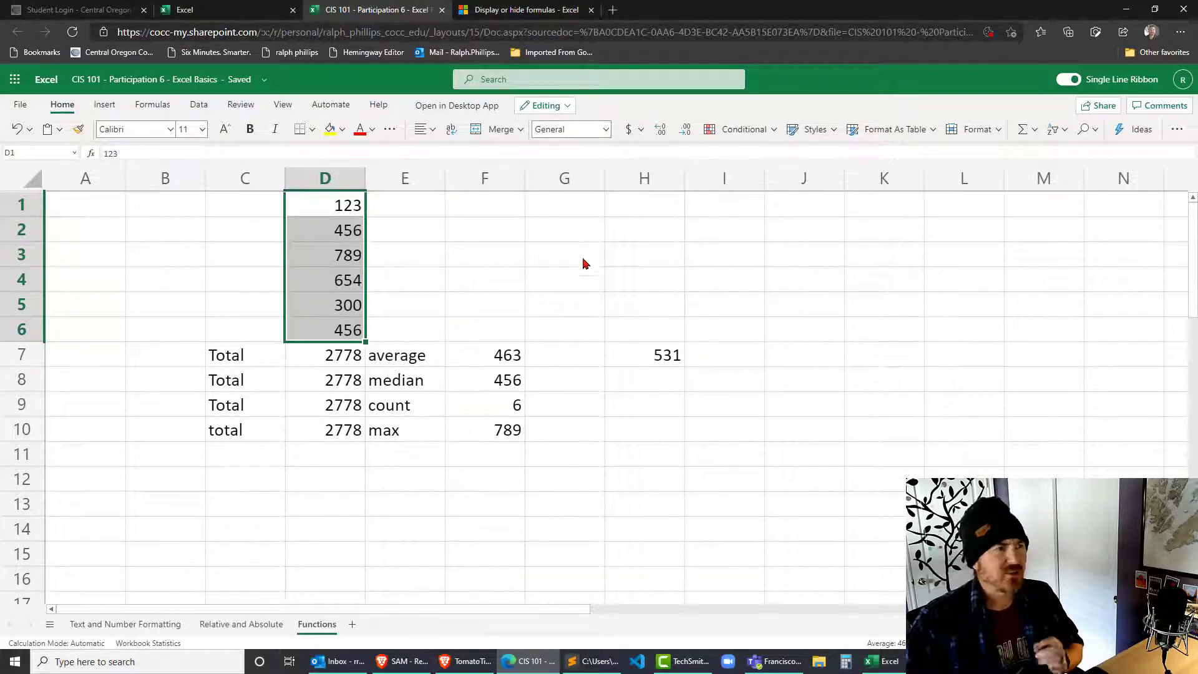
click(563, 275)
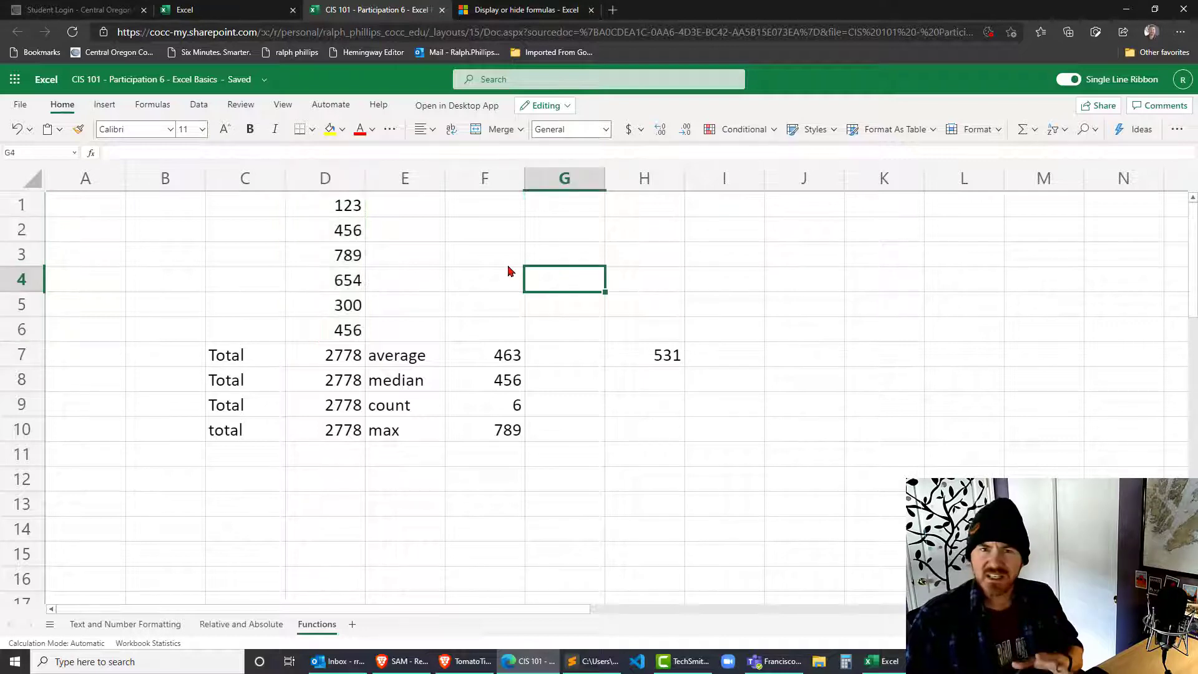
drag(354, 206, 337, 329)
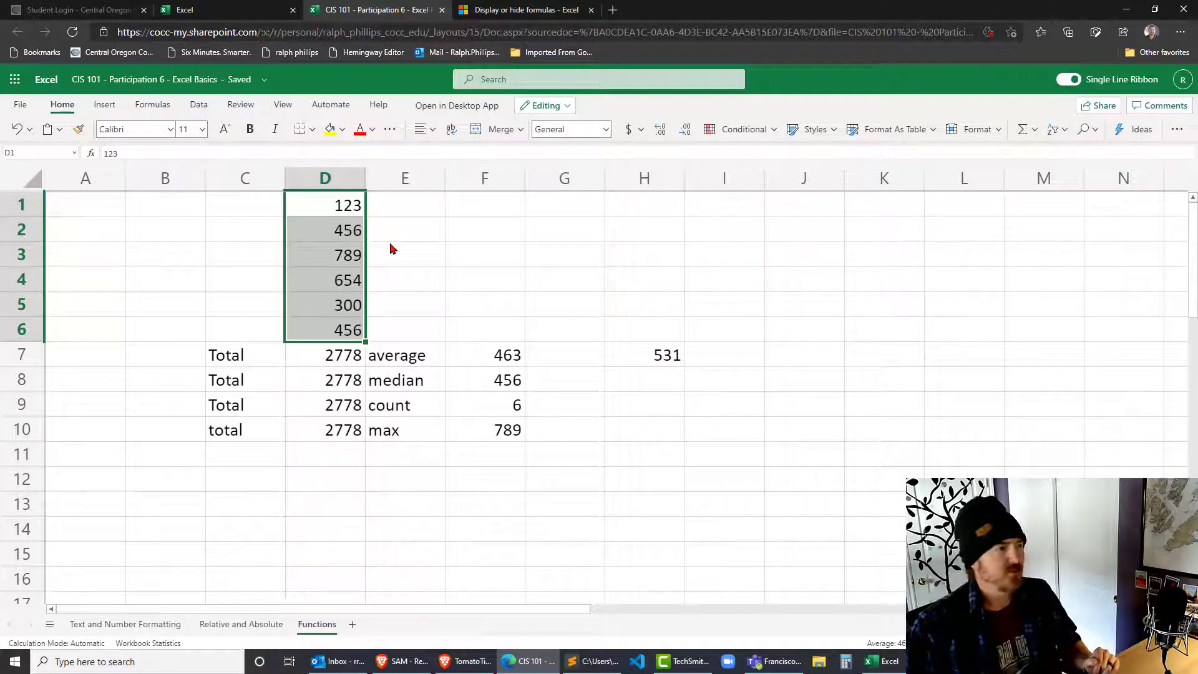
click(408, 272)
- Add a Greater Than conditional formatting rule to D1:D6 for values above 500, using Green Fill with Dark Green Text
drag(345, 205, 331, 331)
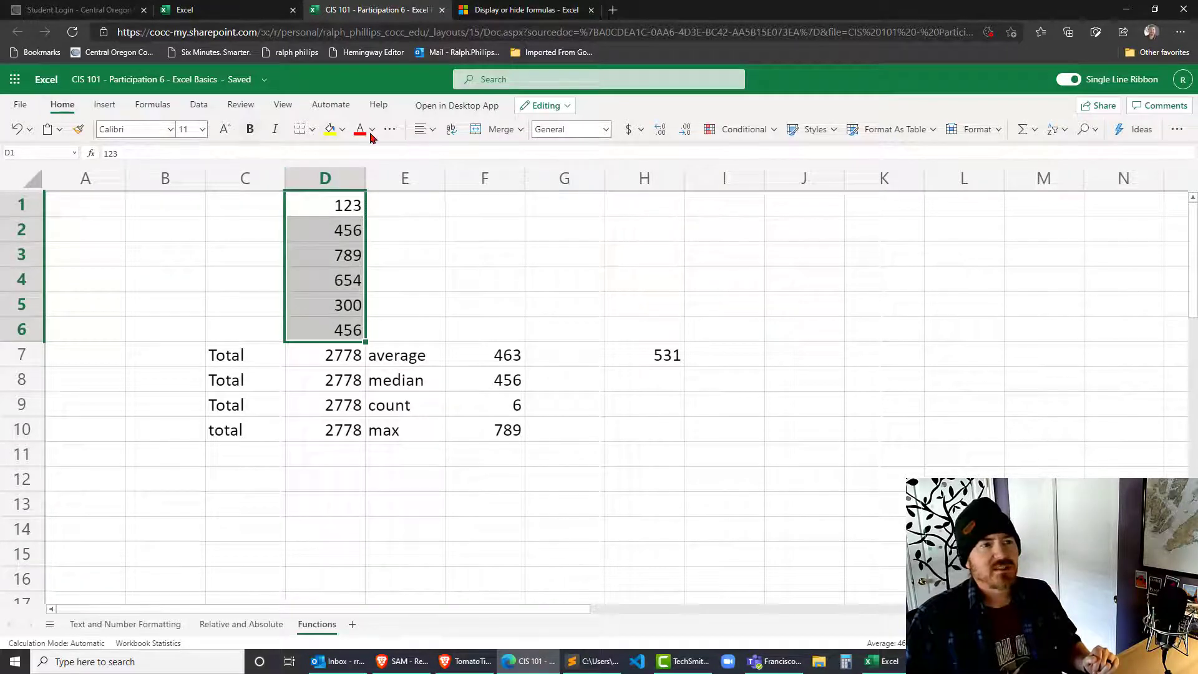
click(764, 137)
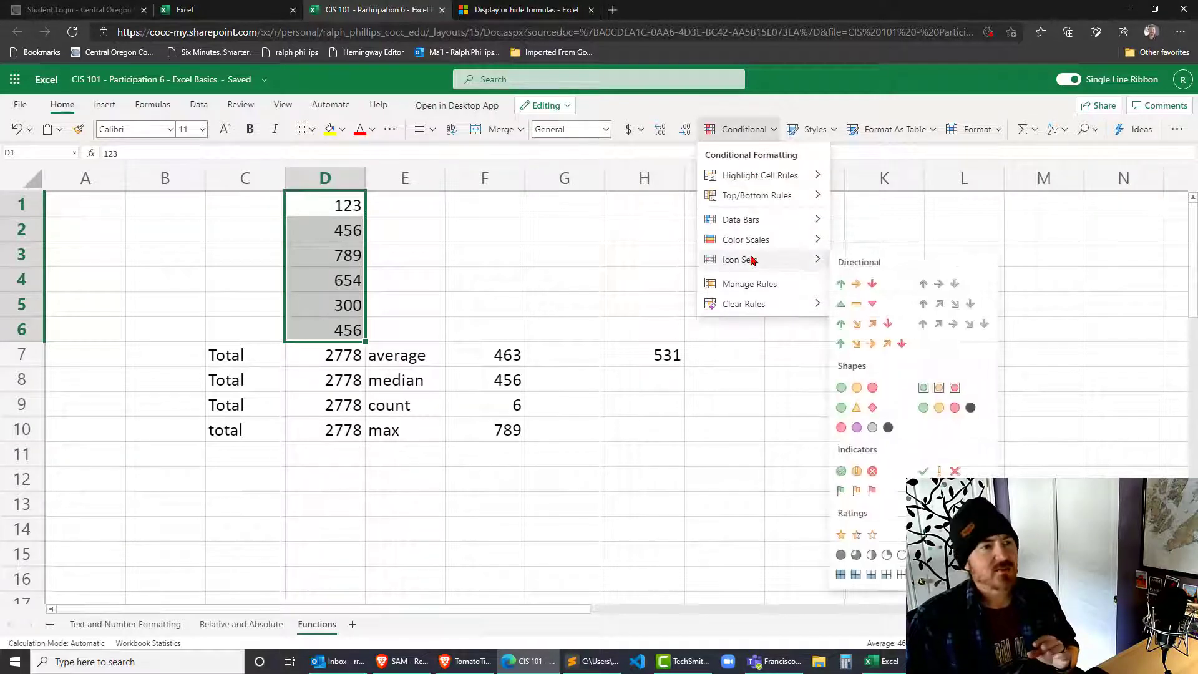
mouse_move(746, 180)
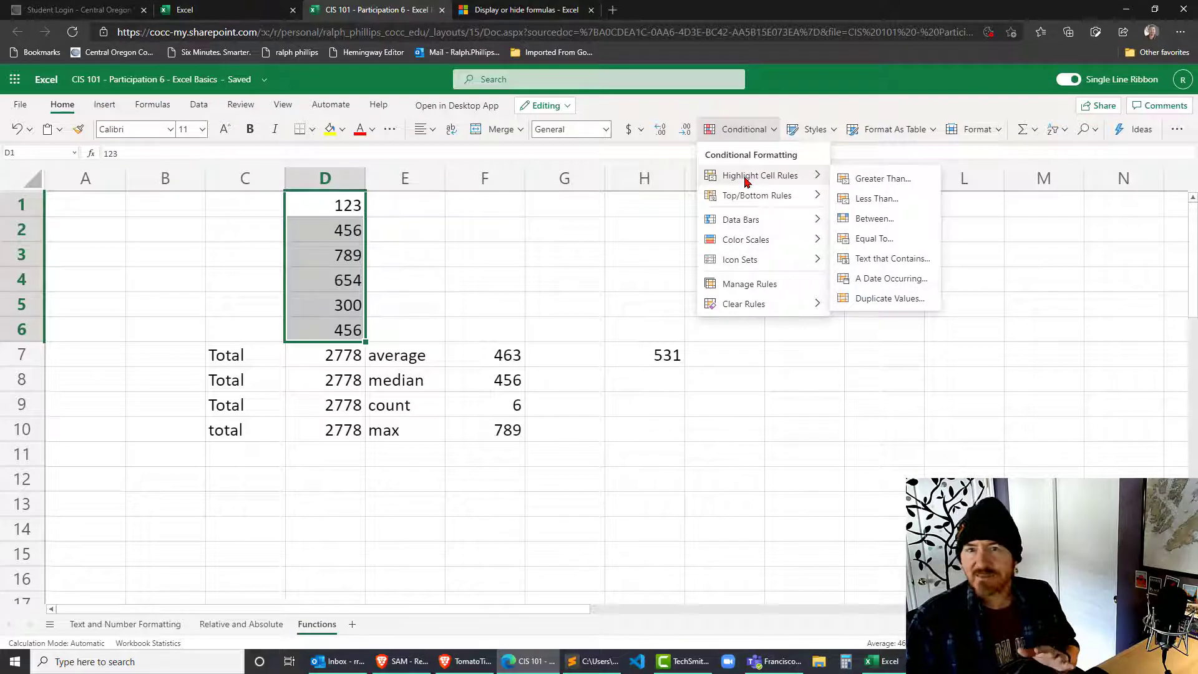
click(892, 179)
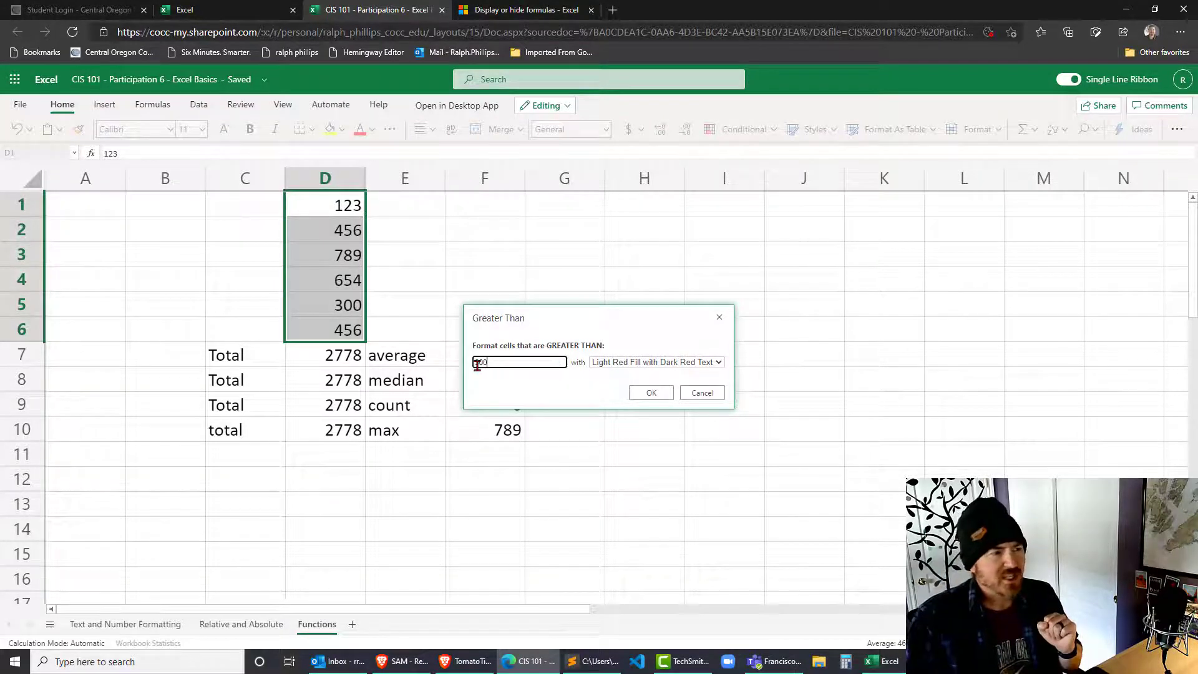
click(684, 363)
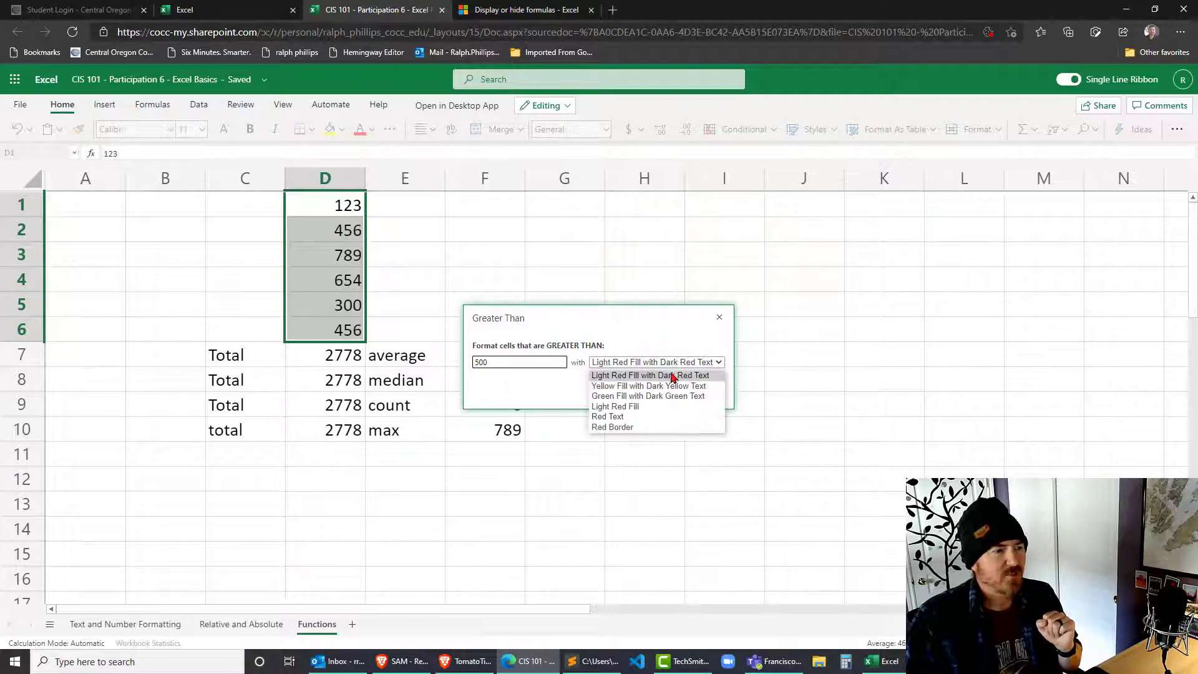
click(649, 397)
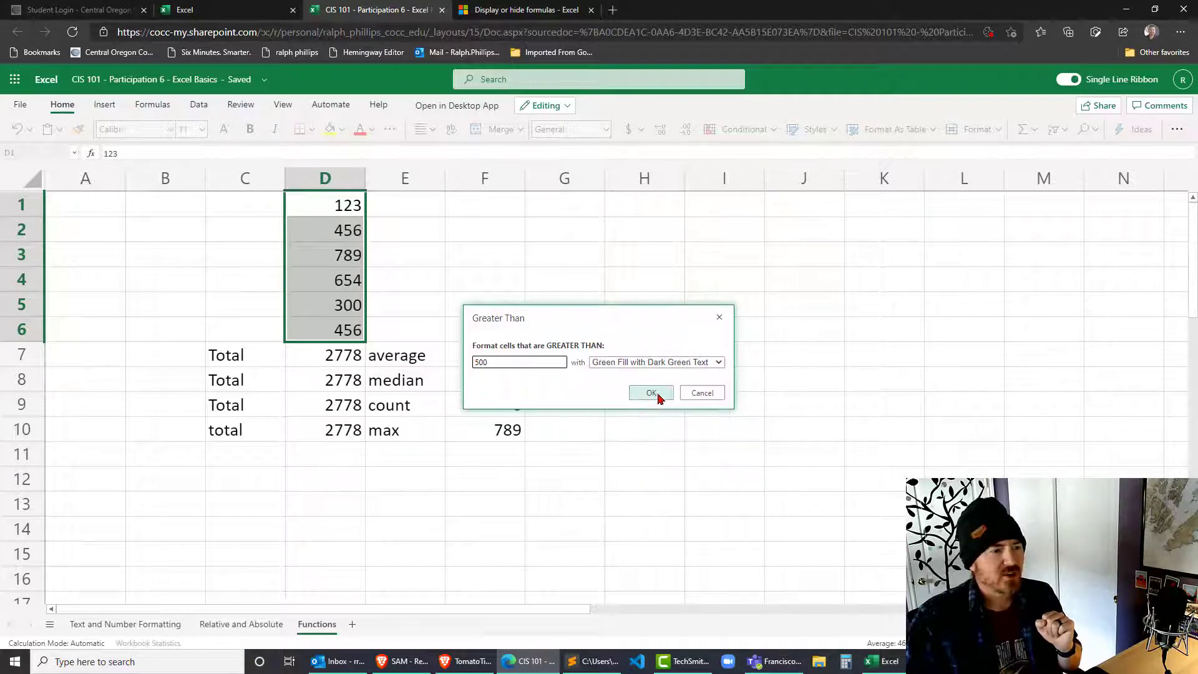
click(652, 394)
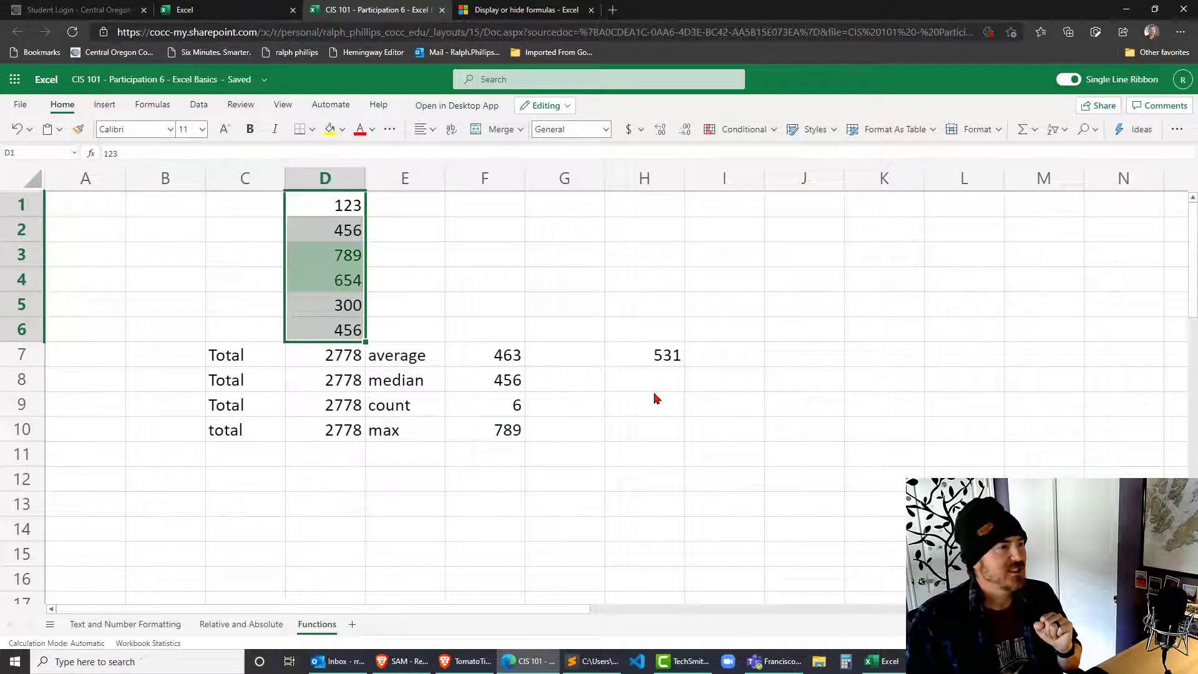
click(611, 265)
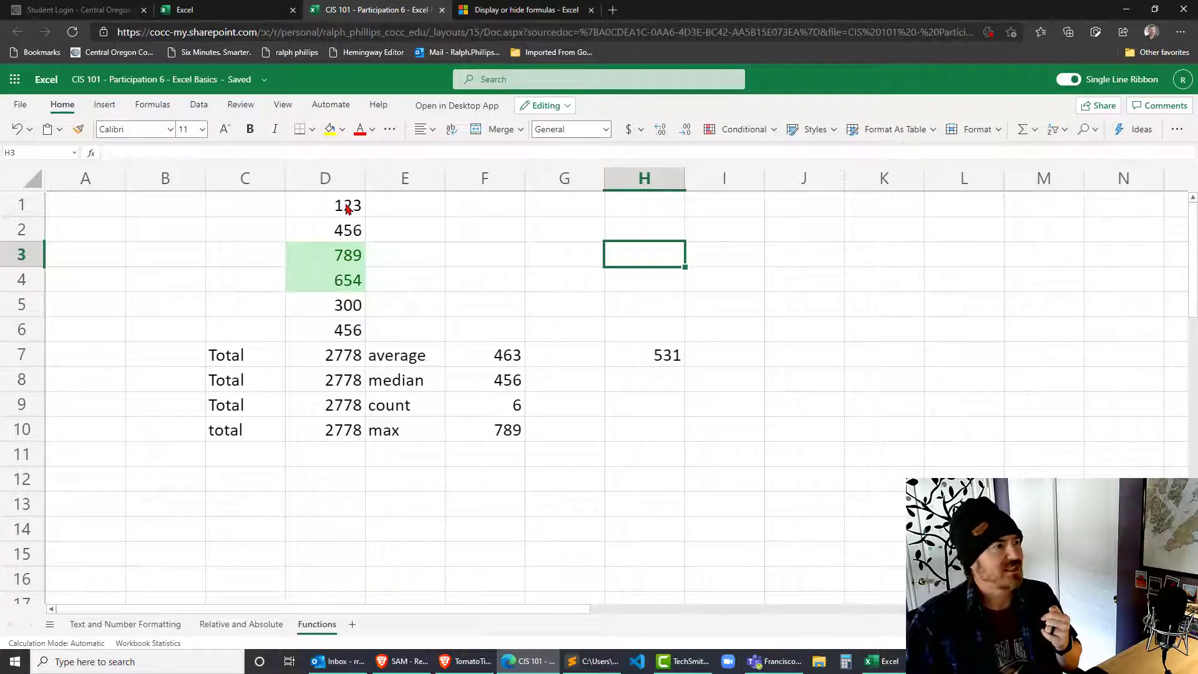
- Add a Less Than conditional formatting rule to D1:D6 for values below 500, using Light Red Fill with Dark Red Text
drag(347, 206, 355, 334)
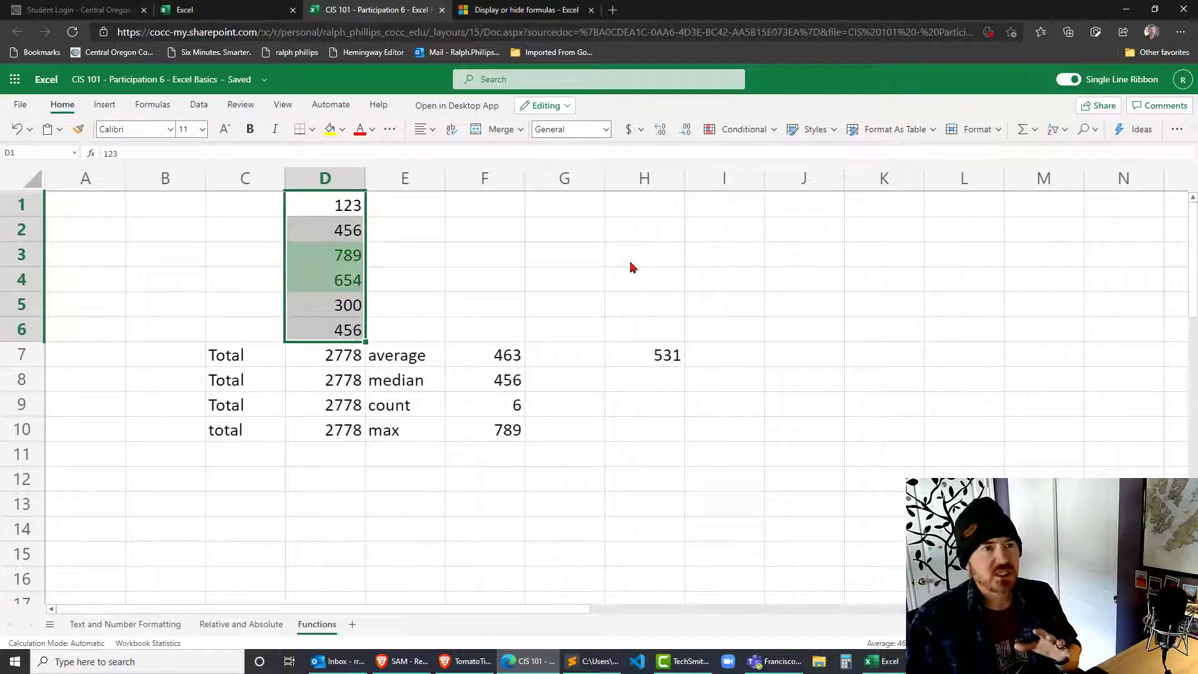
click(761, 133)
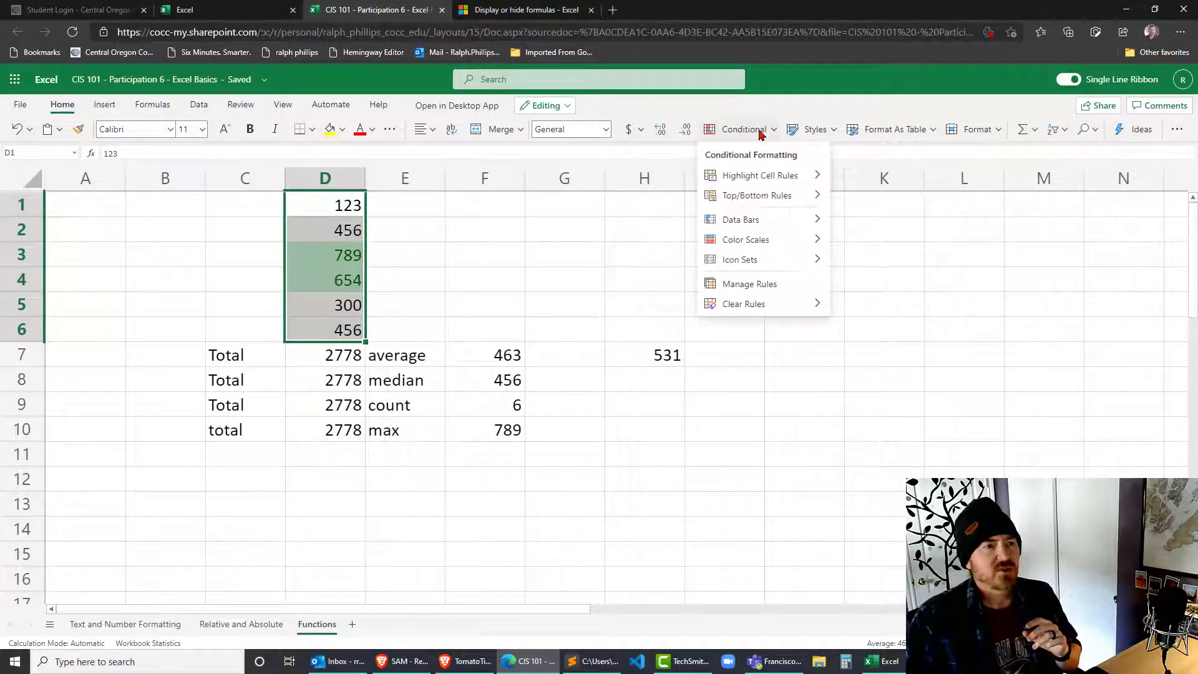
mouse_move(764, 175)
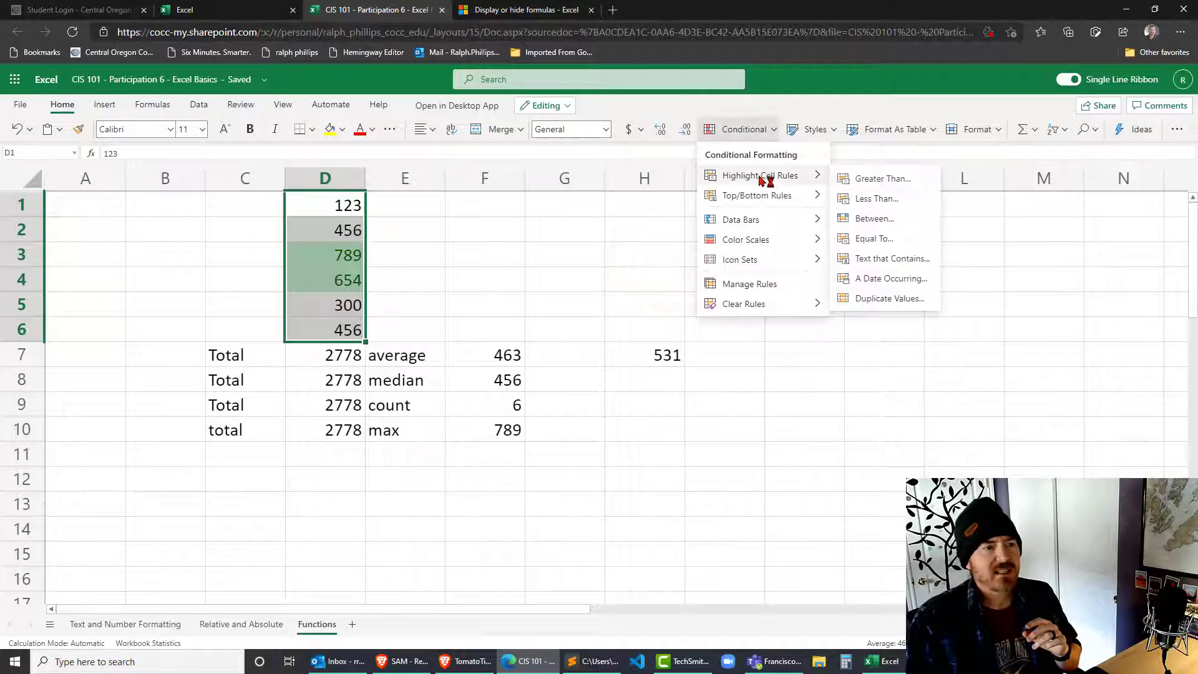
click(903, 200)
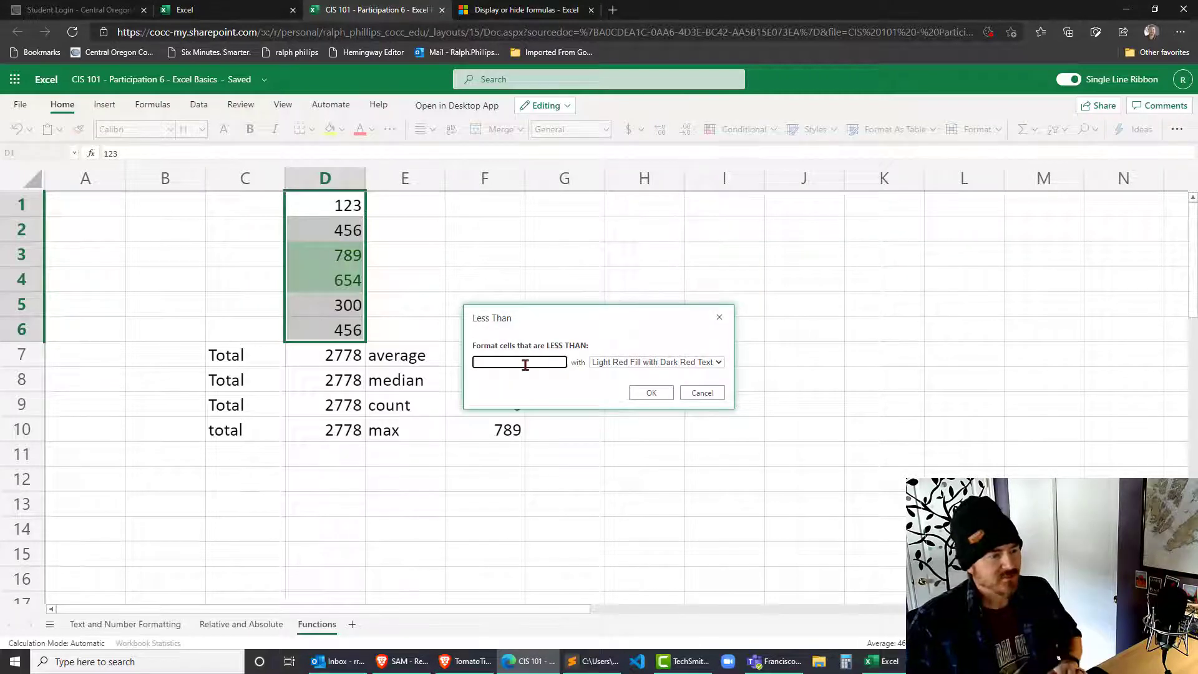
text(500)
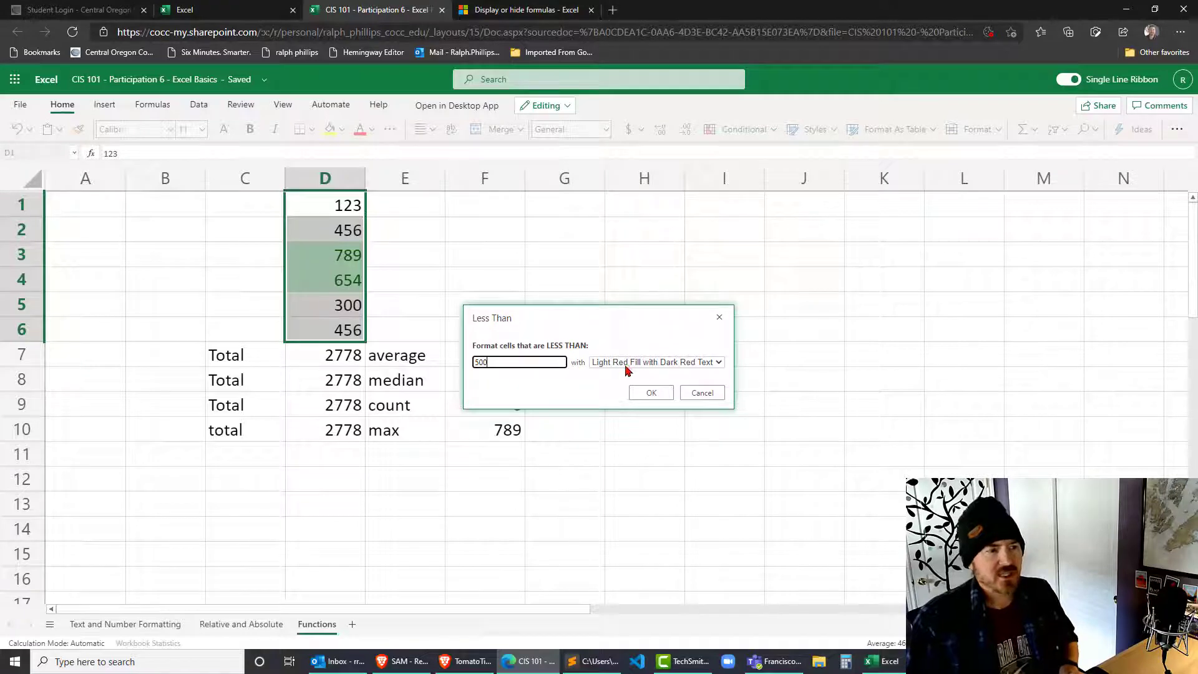
click(652, 393)
click(479, 257)
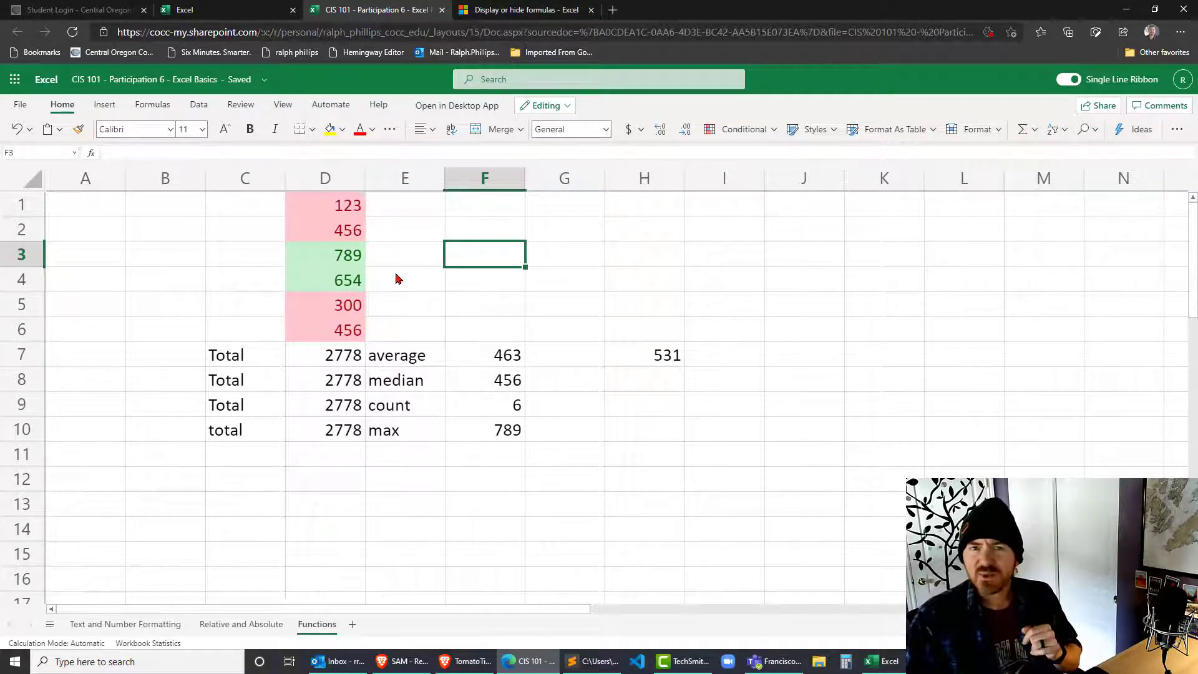
- Change the value in D2 to 500 to test the highlighting rules
click(347, 234)
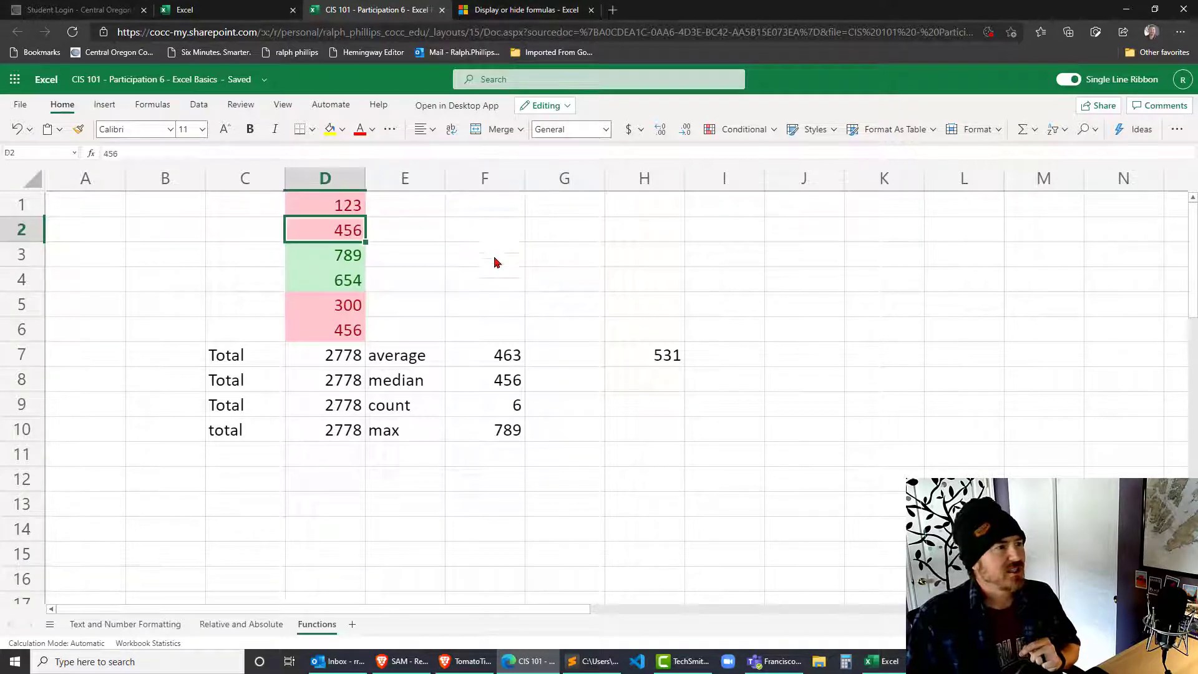
text(500)
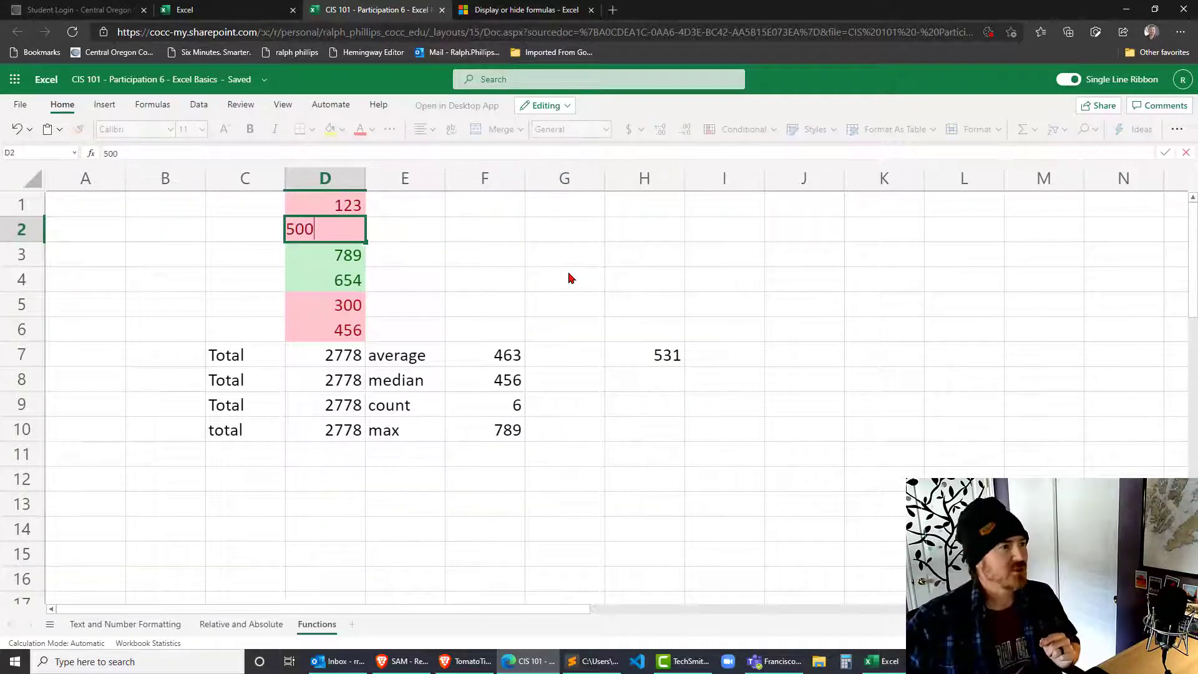
key(Return)
click(494, 259)
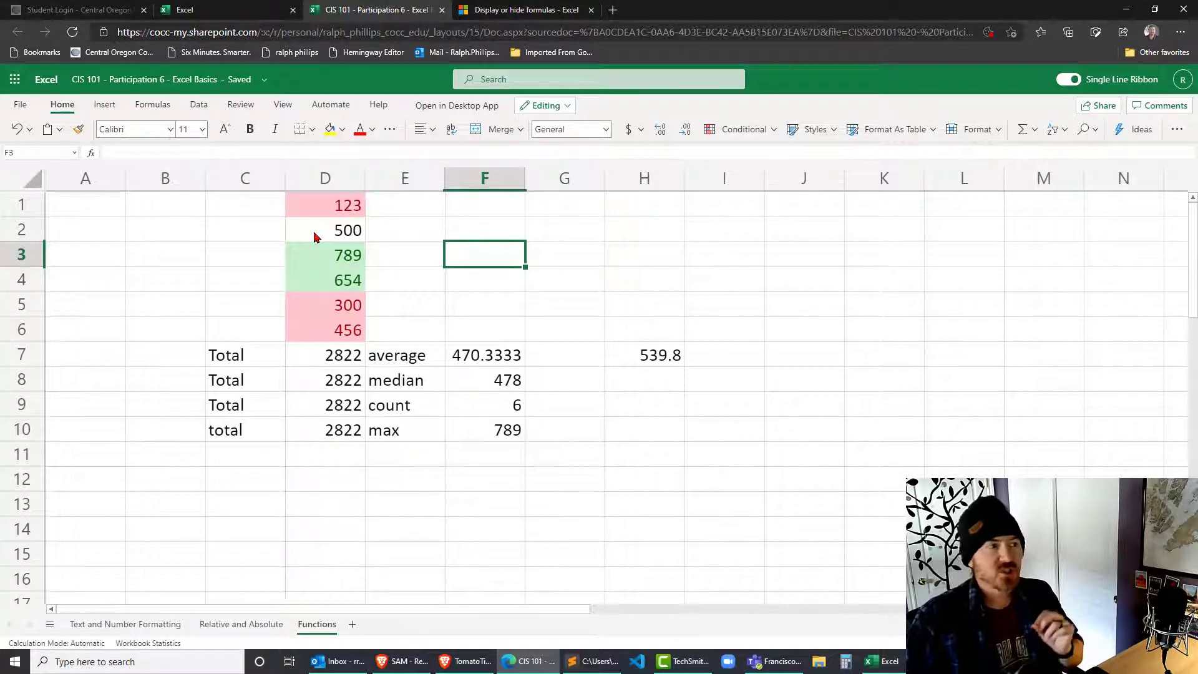
drag(329, 209, 331, 331)
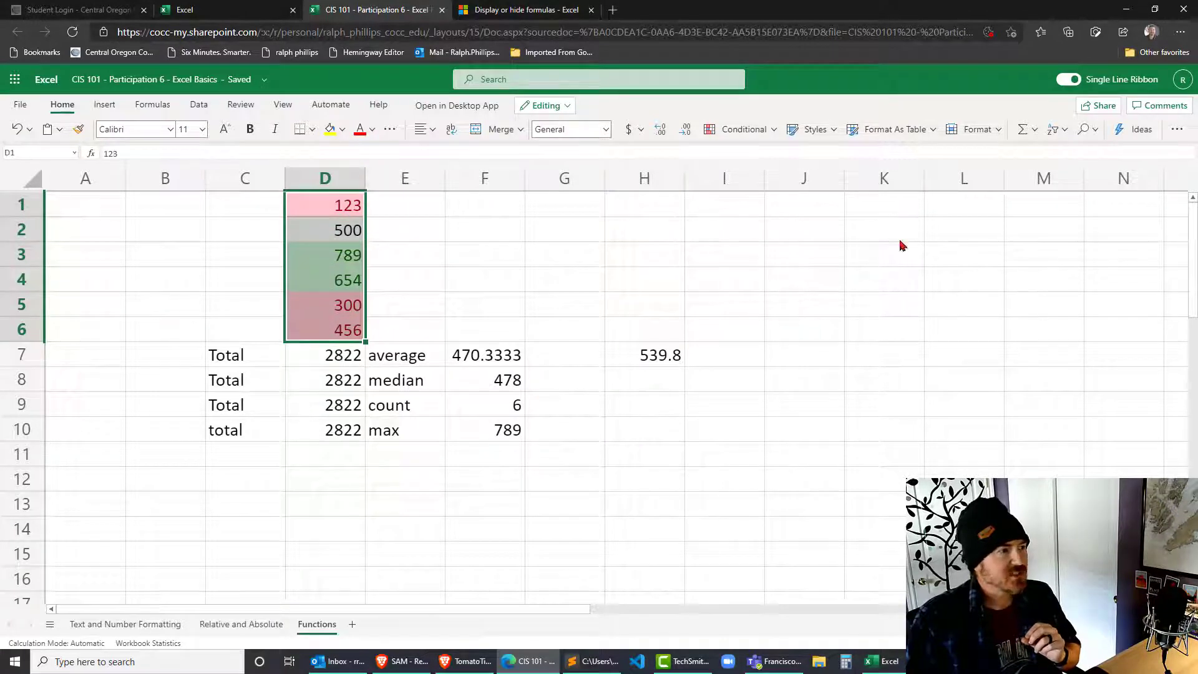
click(746, 132)
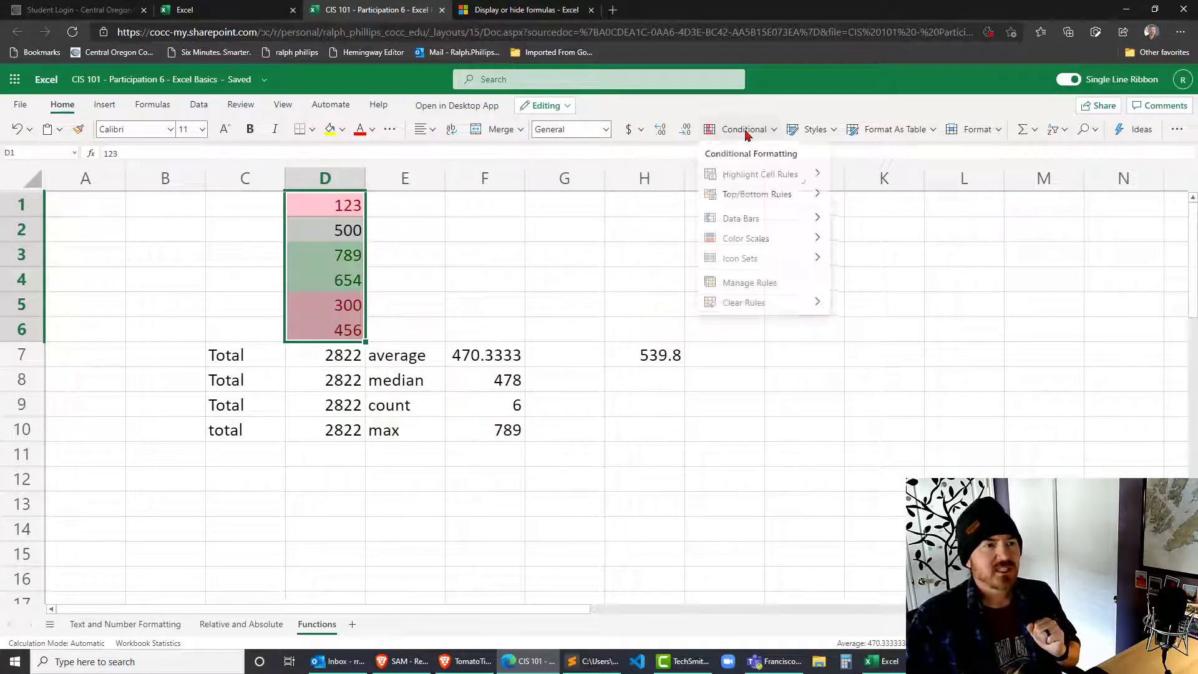
mouse_move(761, 181)
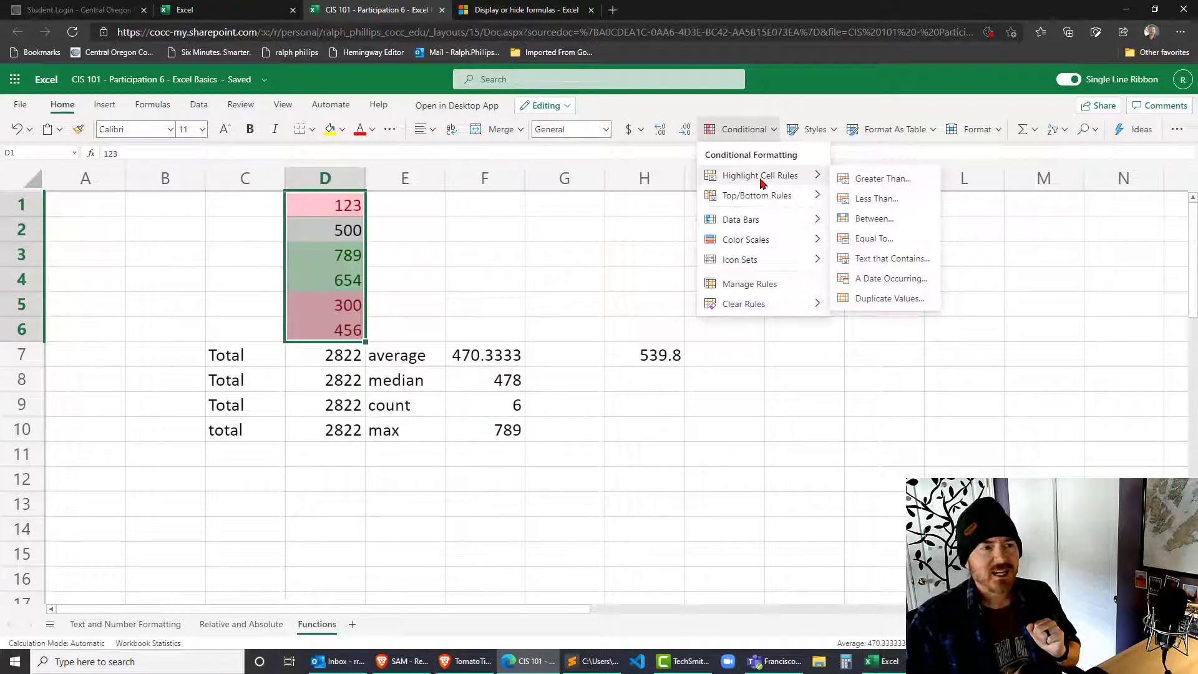
click(882, 244)
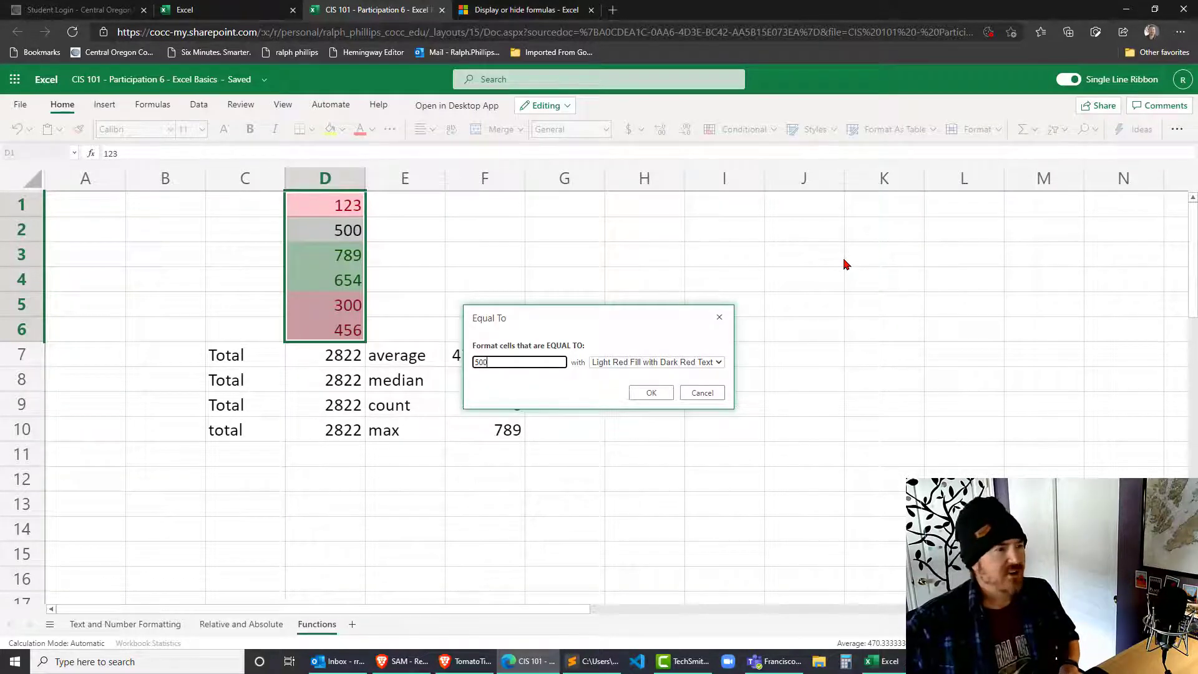
click(719, 363)
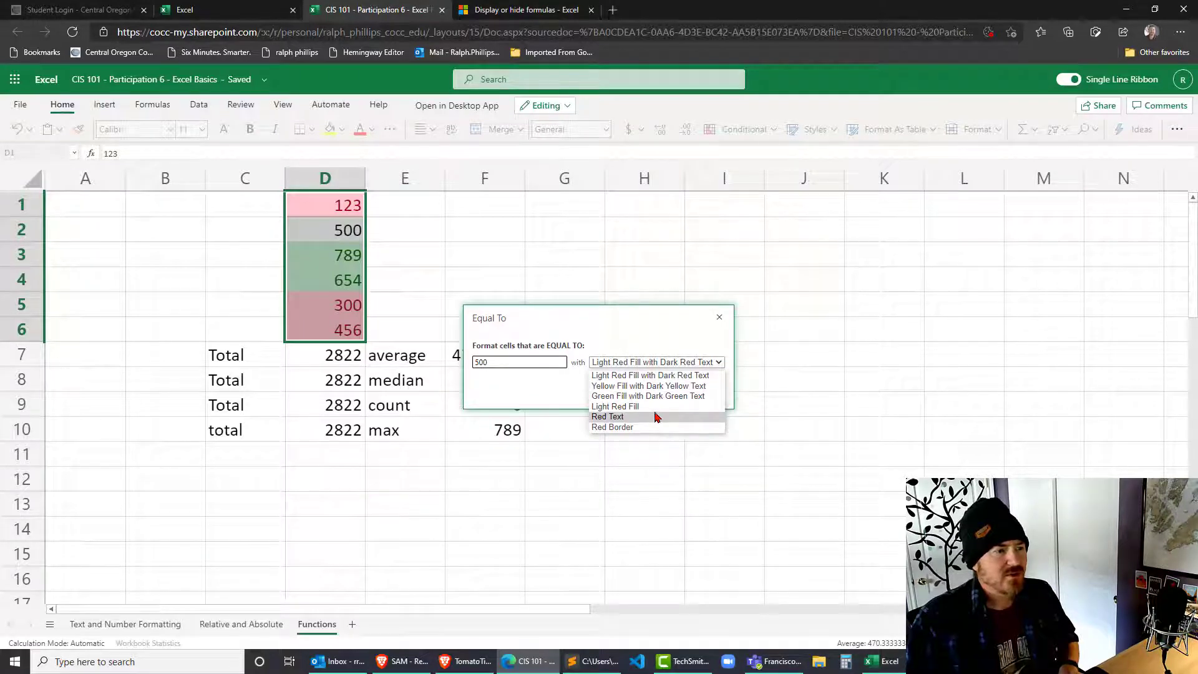
click(648, 337)
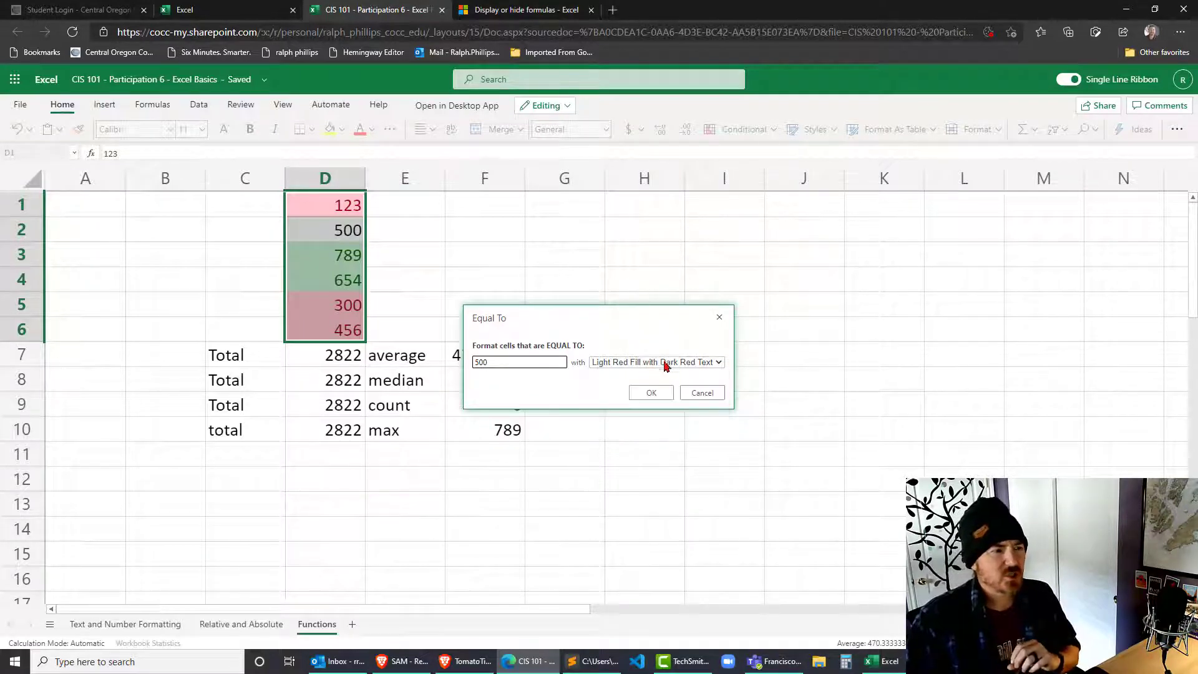
click(673, 364)
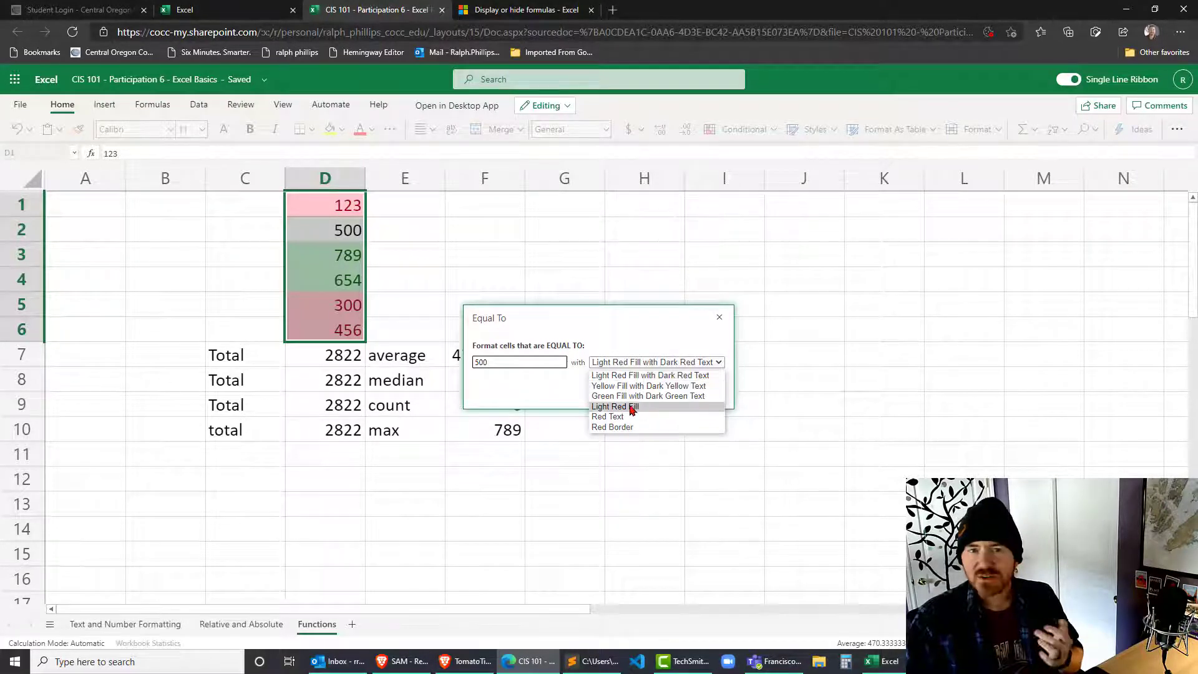
click(721, 319)
click(720, 318)
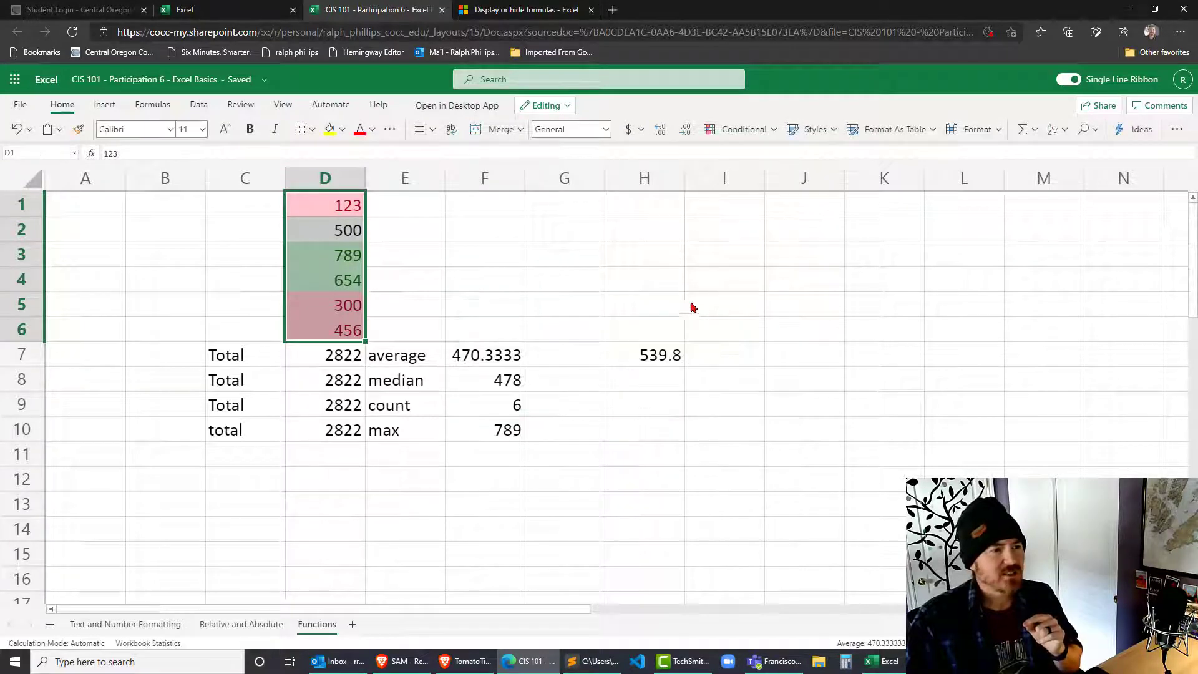
- Add an Equal To conditional formatting rule to D1:D6 for the value 500, using Red Border
drag(339, 204, 341, 329)
click(768, 131)
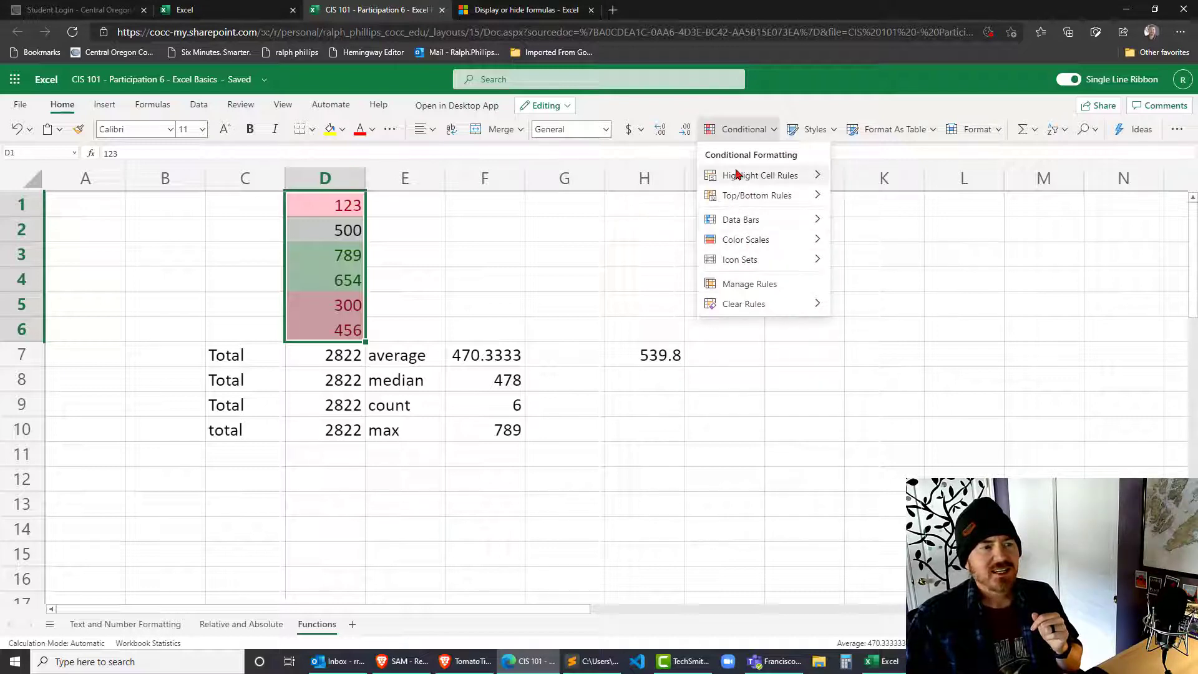
mouse_move(737, 268)
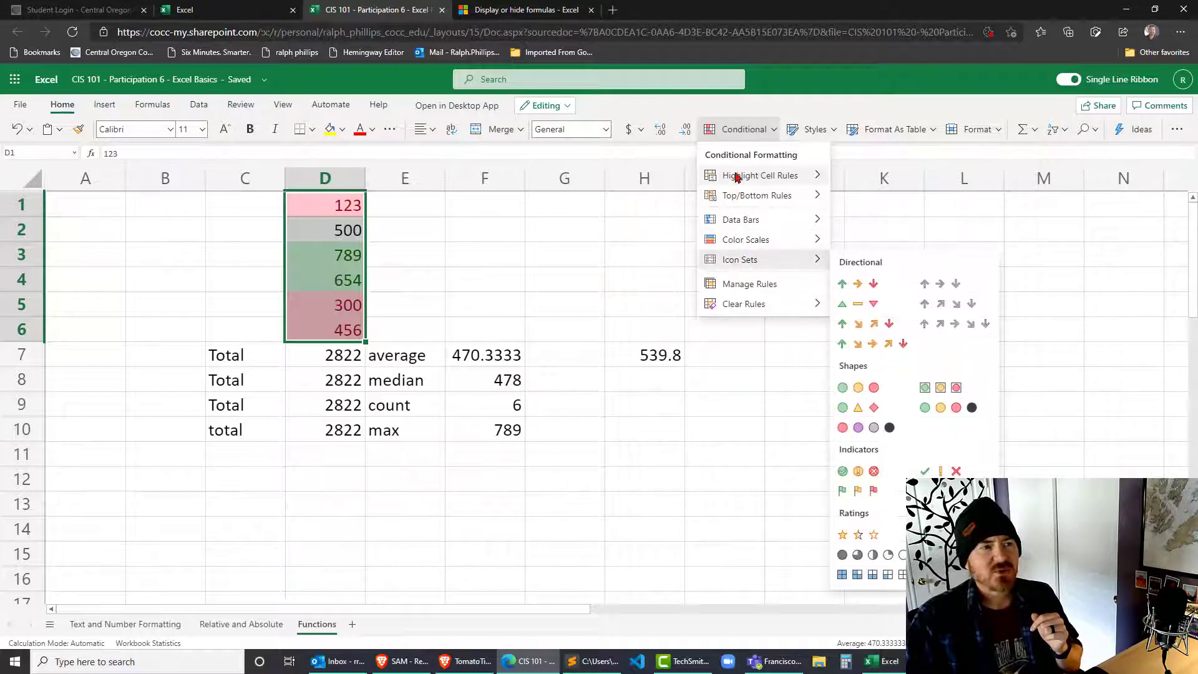
mouse_move(738, 177)
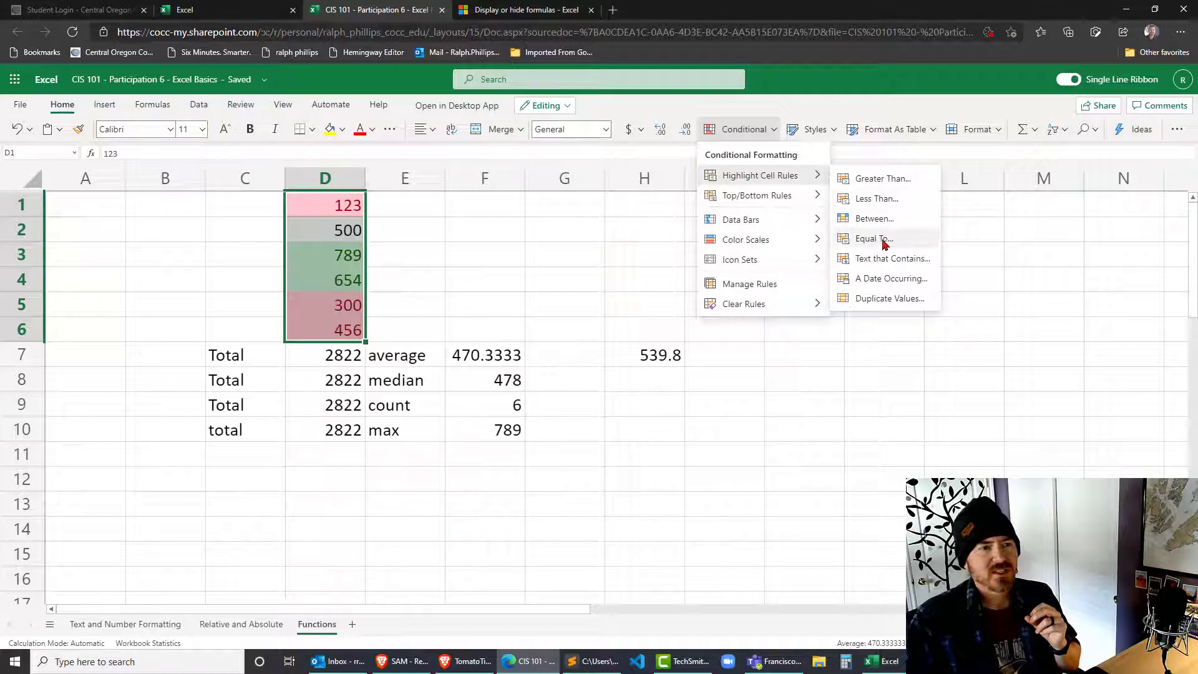
click(885, 243)
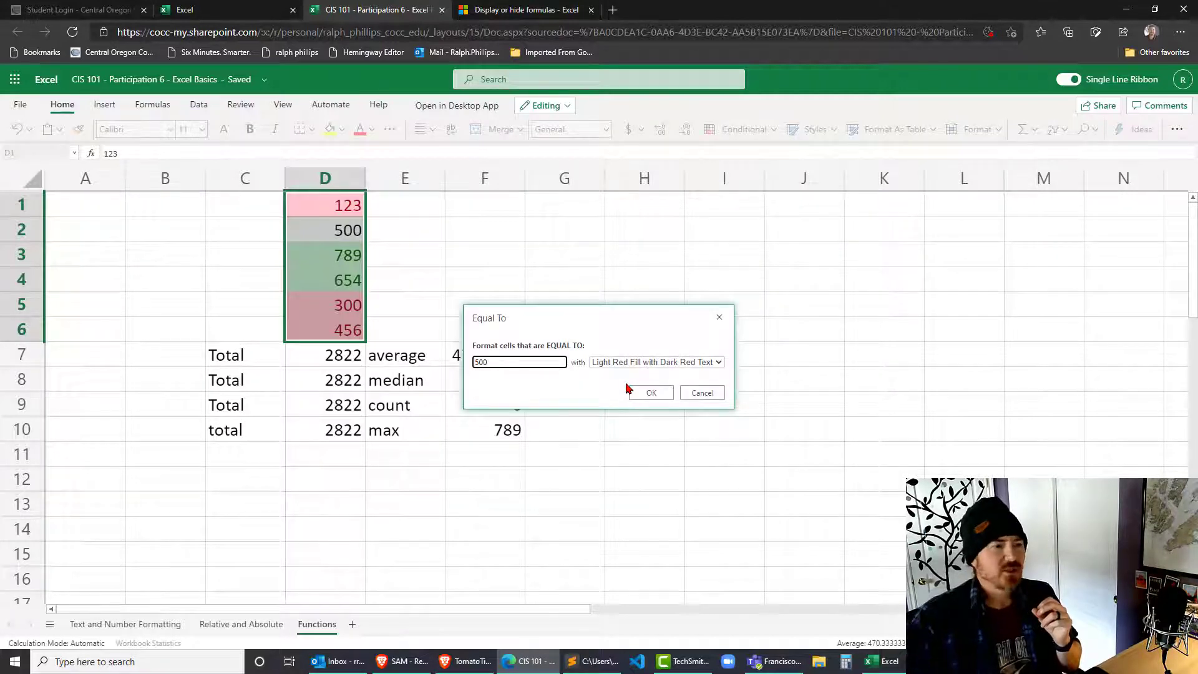
click(647, 366)
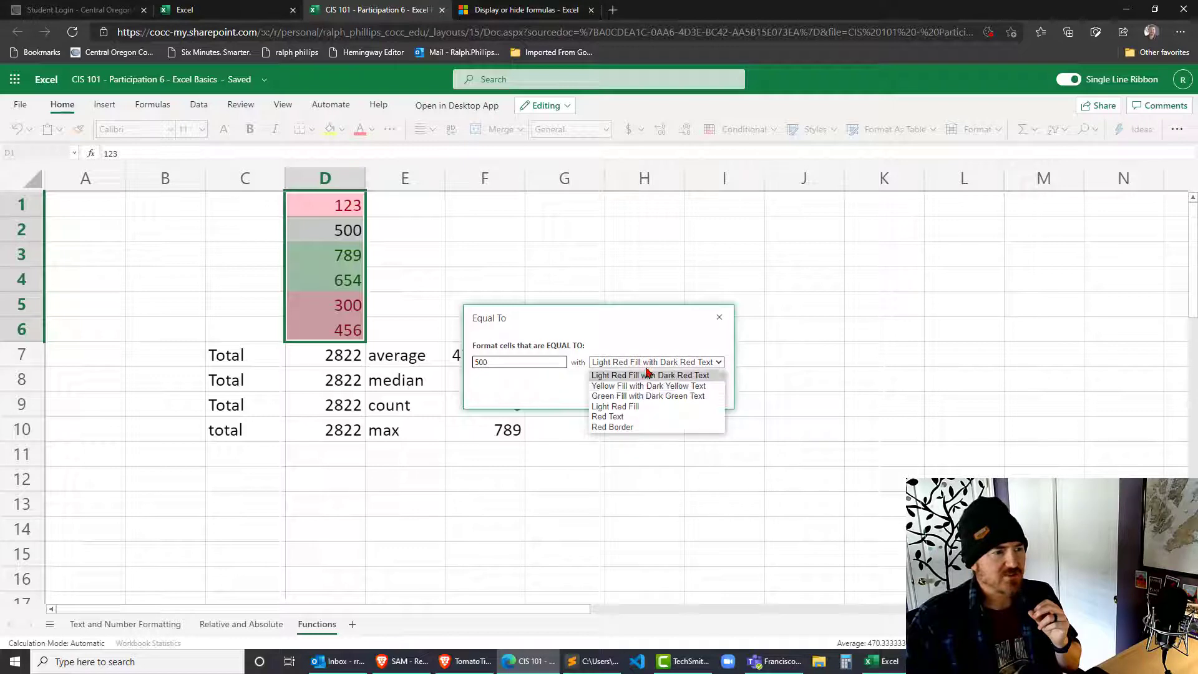
click(634, 428)
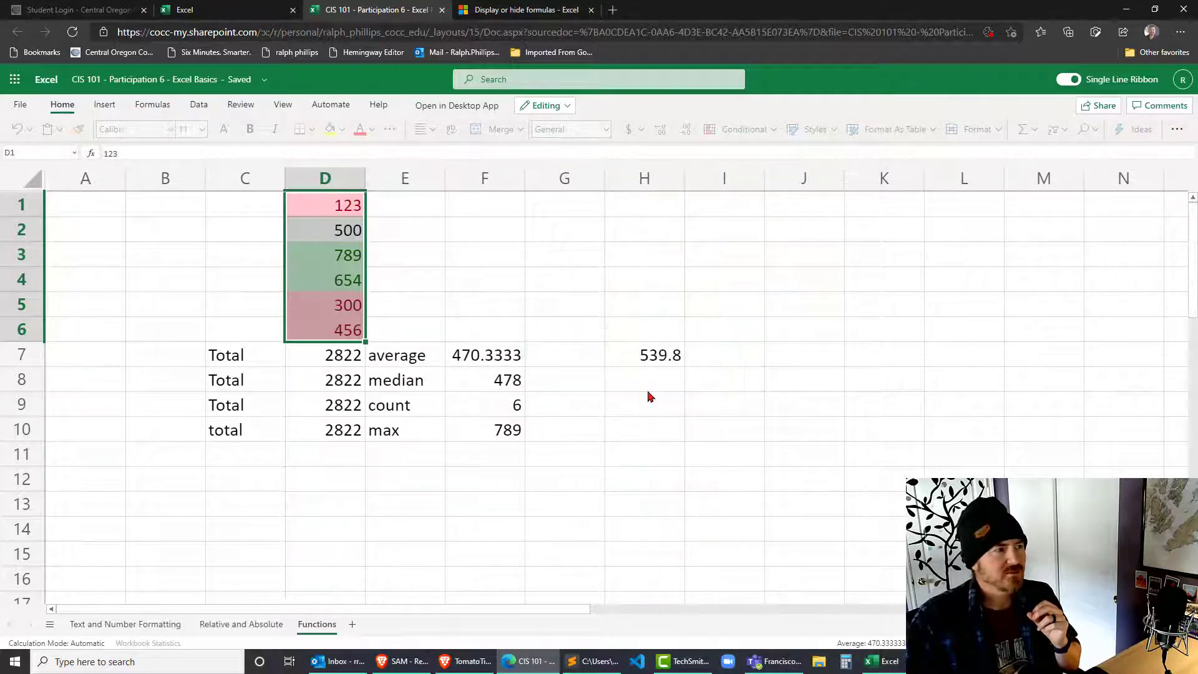
- Review the conditional formatting rules that apply to D1:D6 in the rule manager, and minimize it
click(646, 394)
click(579, 258)
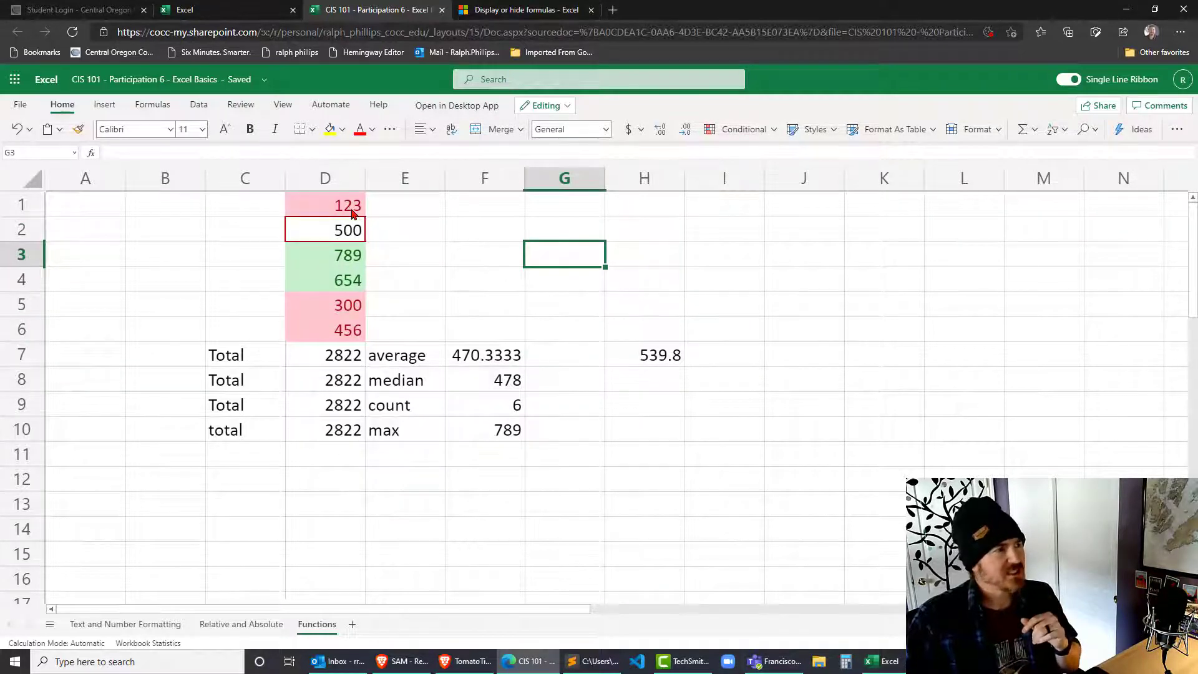
drag(355, 210, 361, 329)
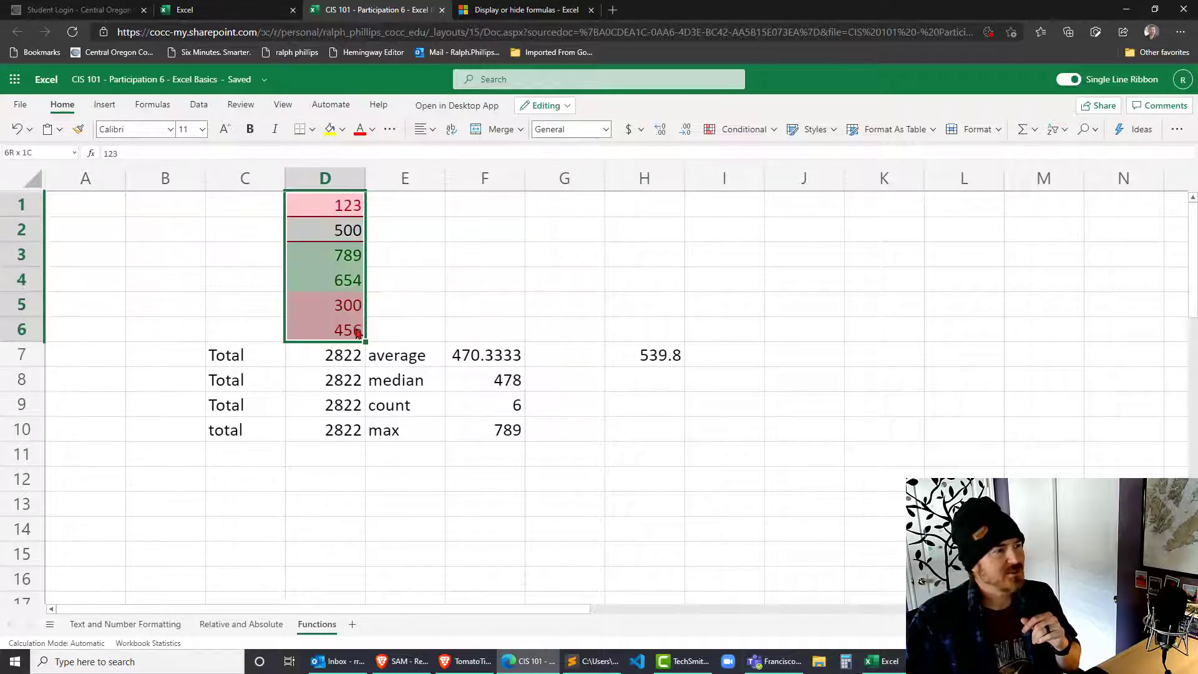
click(744, 129)
click(750, 284)
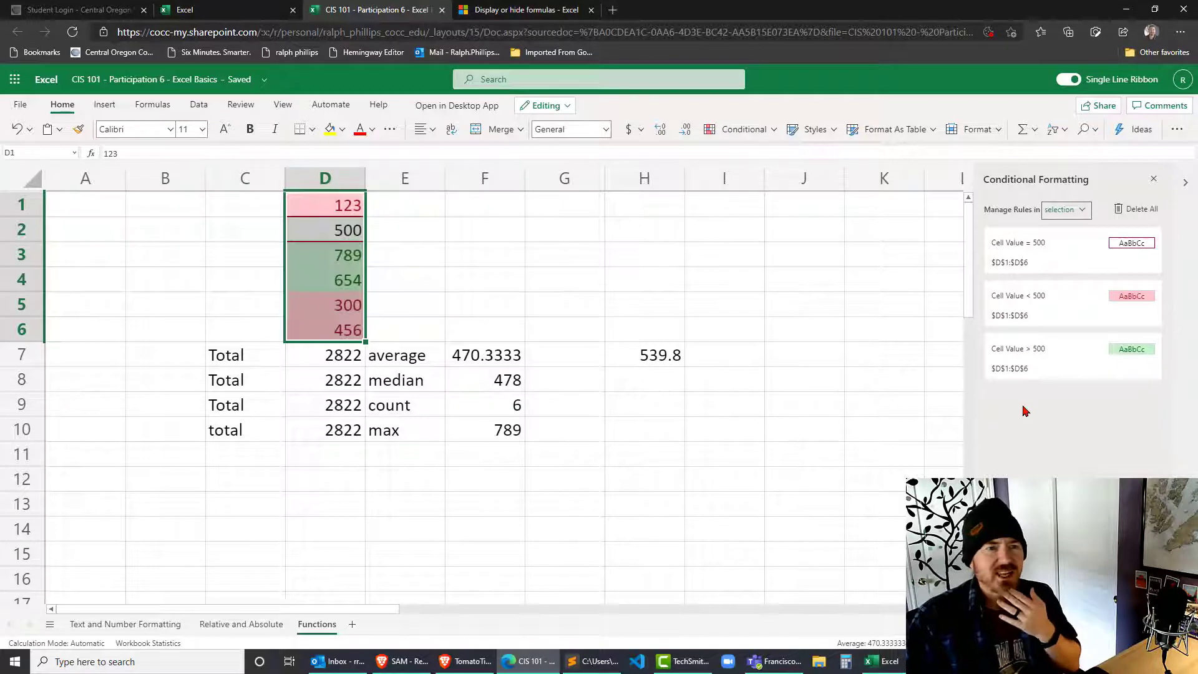
double_click(1064, 259)
click(1042, 246)
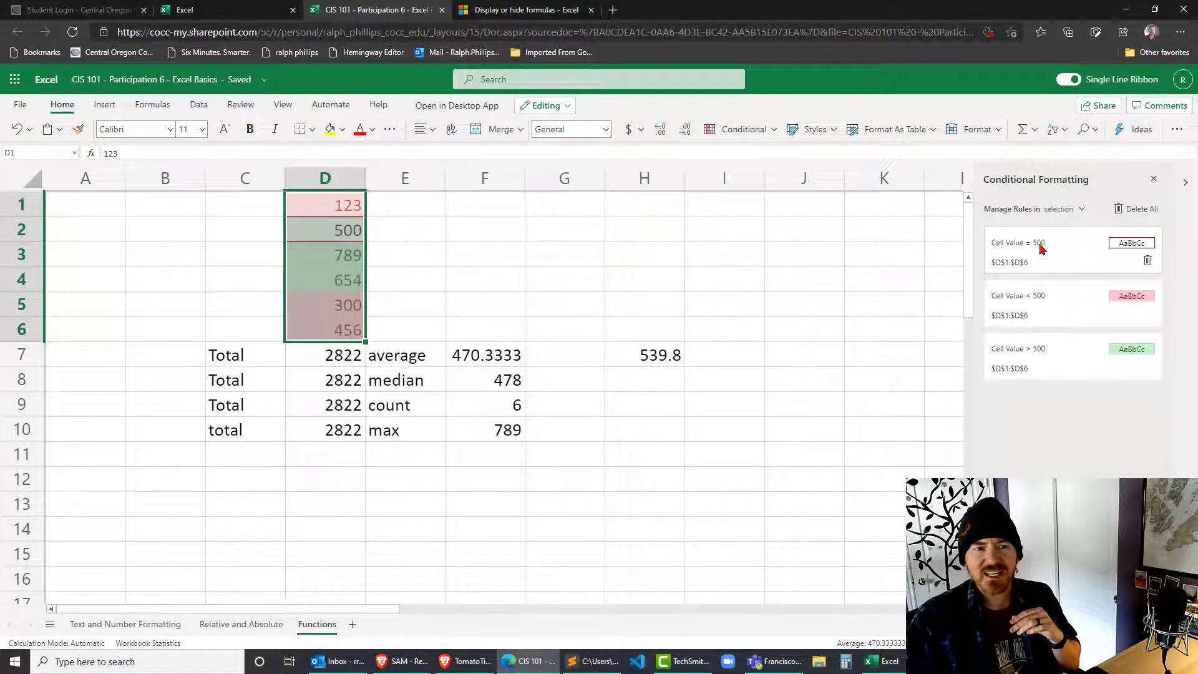
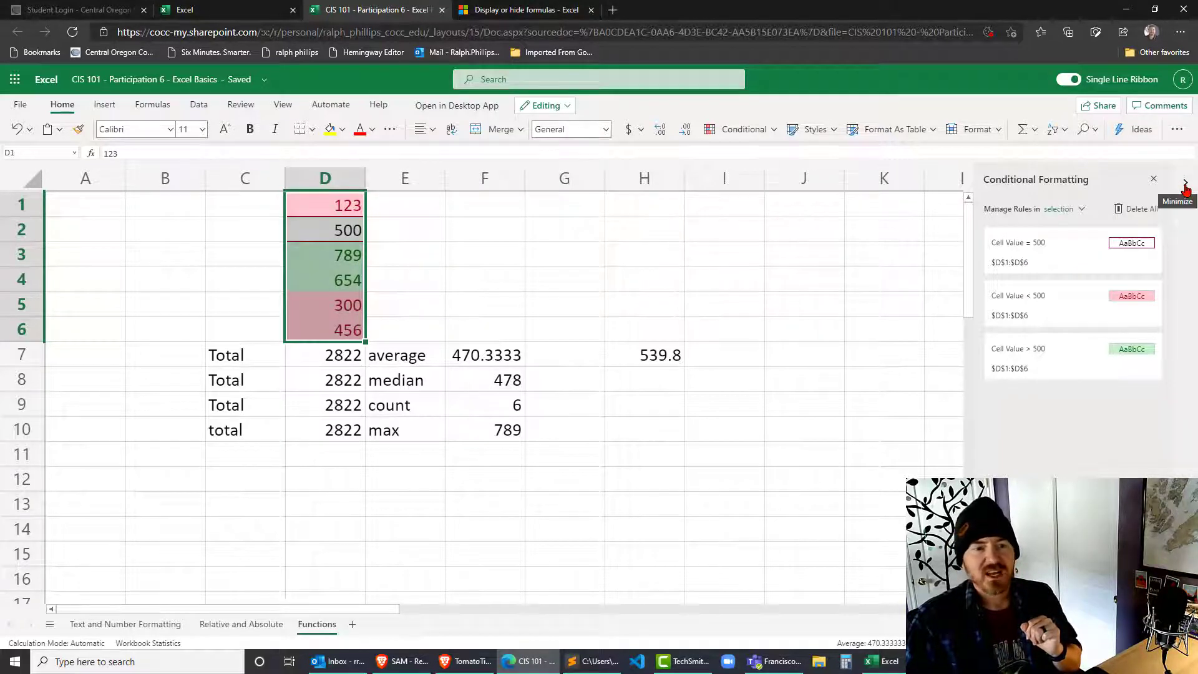
click(1186, 186)
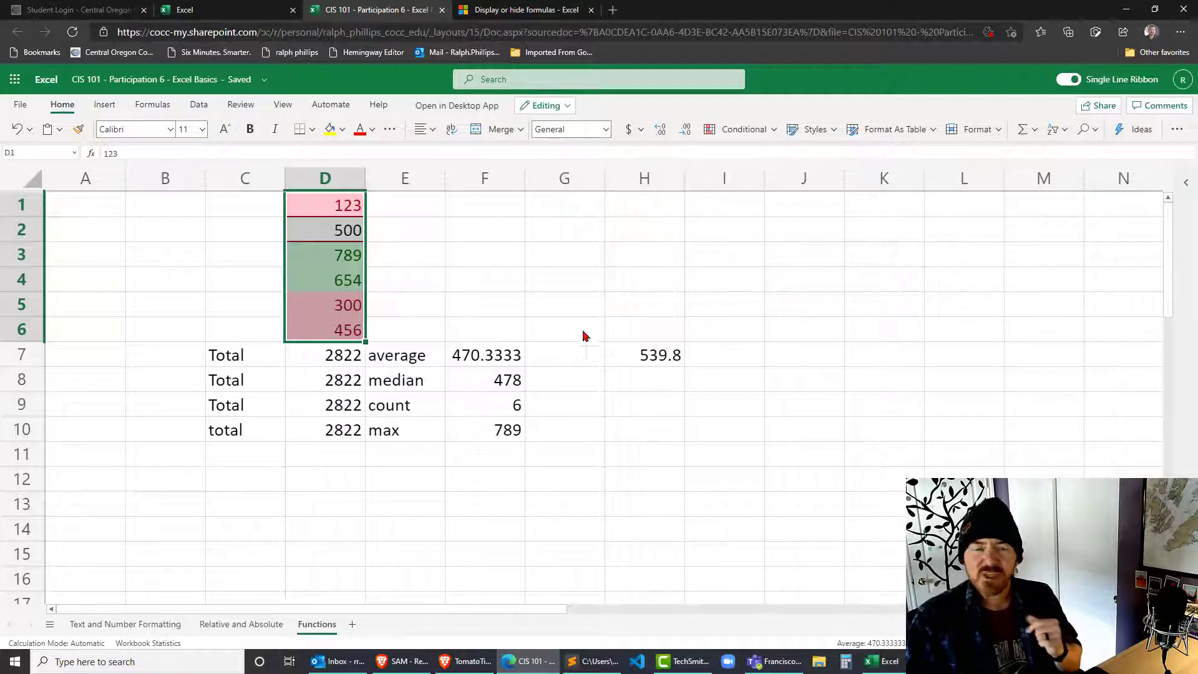
- Apply blue Gradient Fill data bars to D1:D6
click(540, 302)
drag(339, 208, 340, 338)
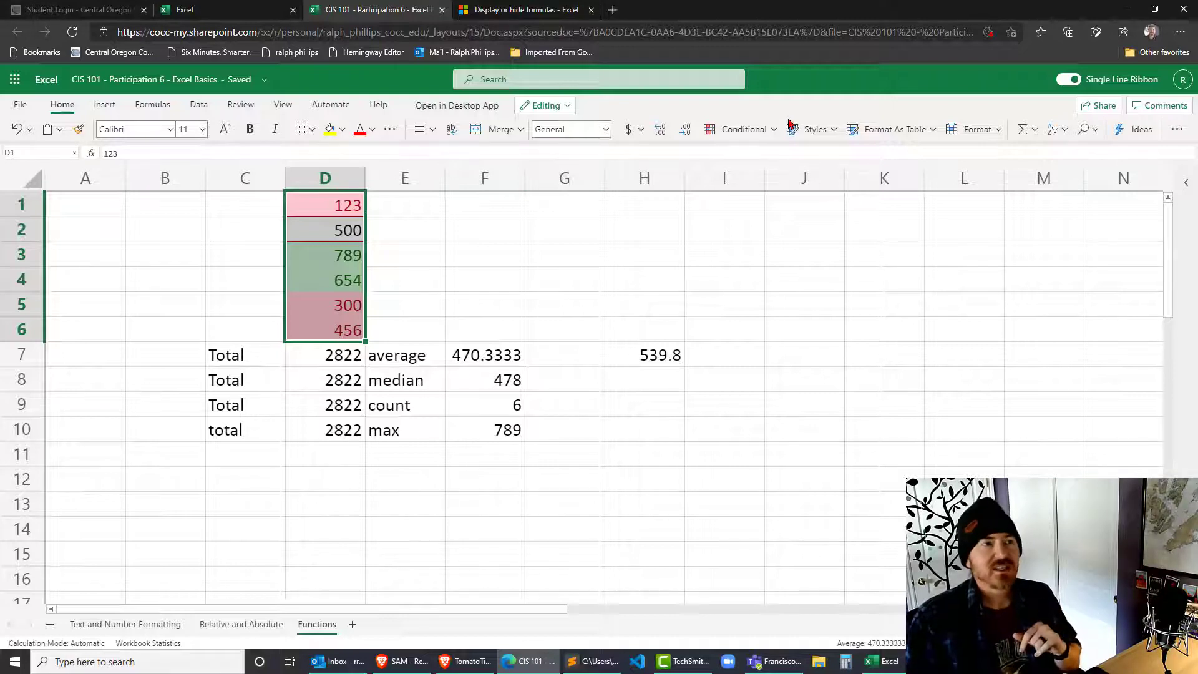
click(762, 136)
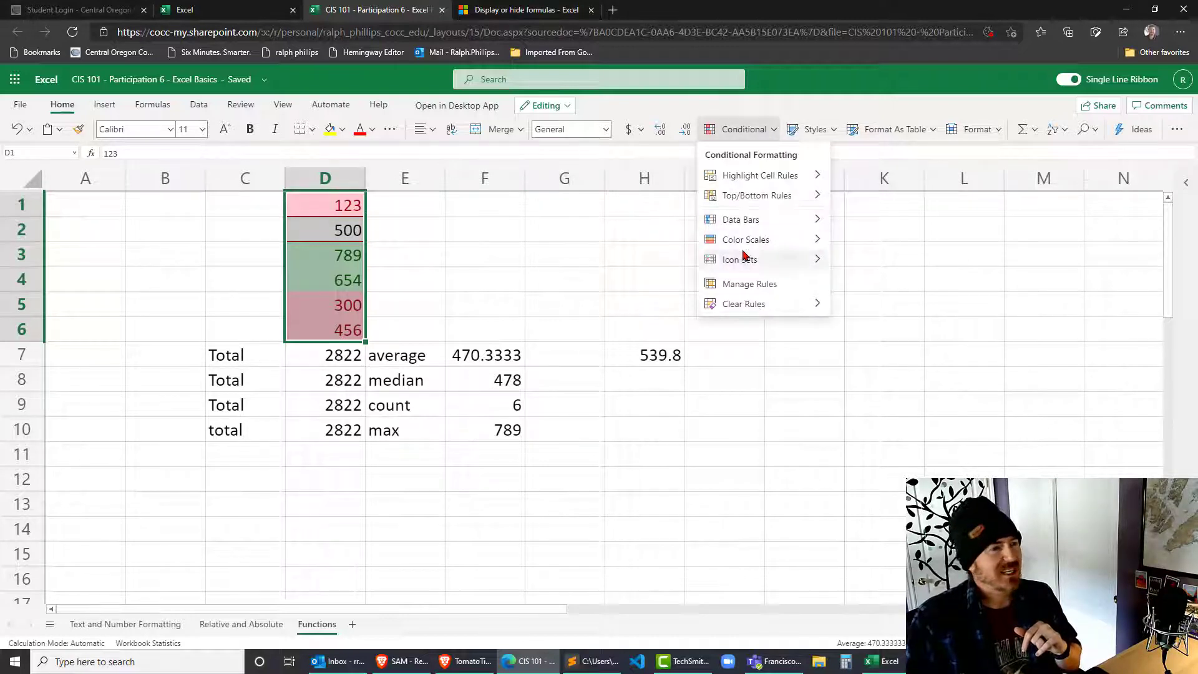
mouse_move(730, 181)
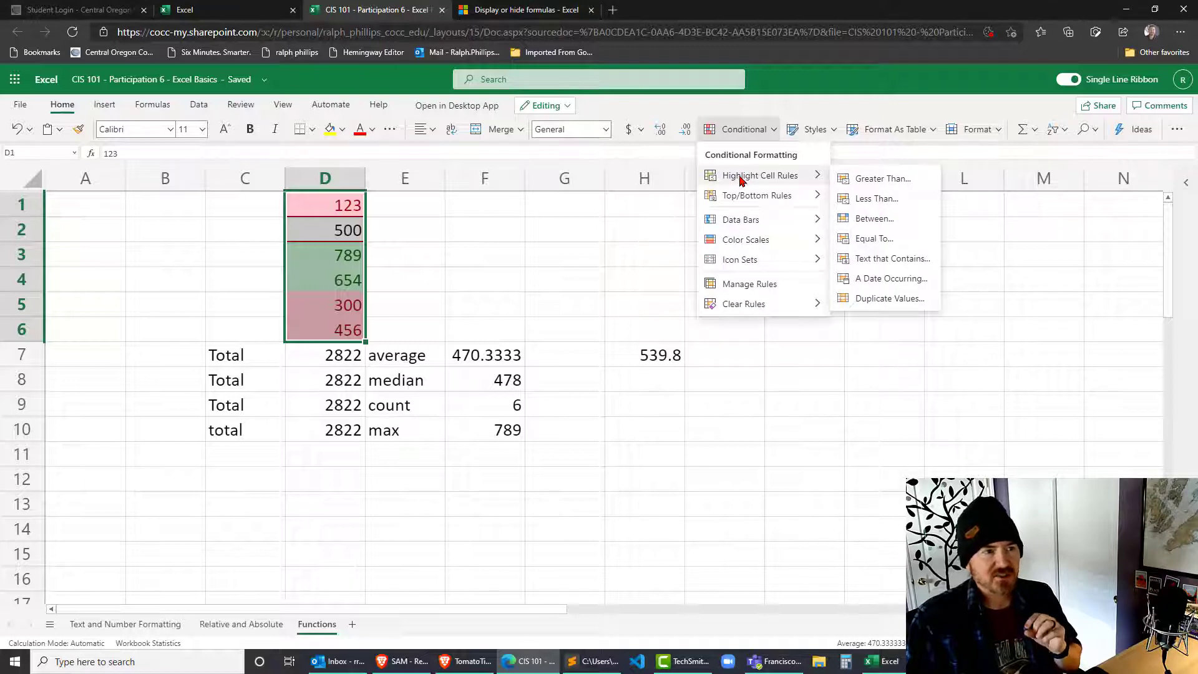
mouse_move(743, 222)
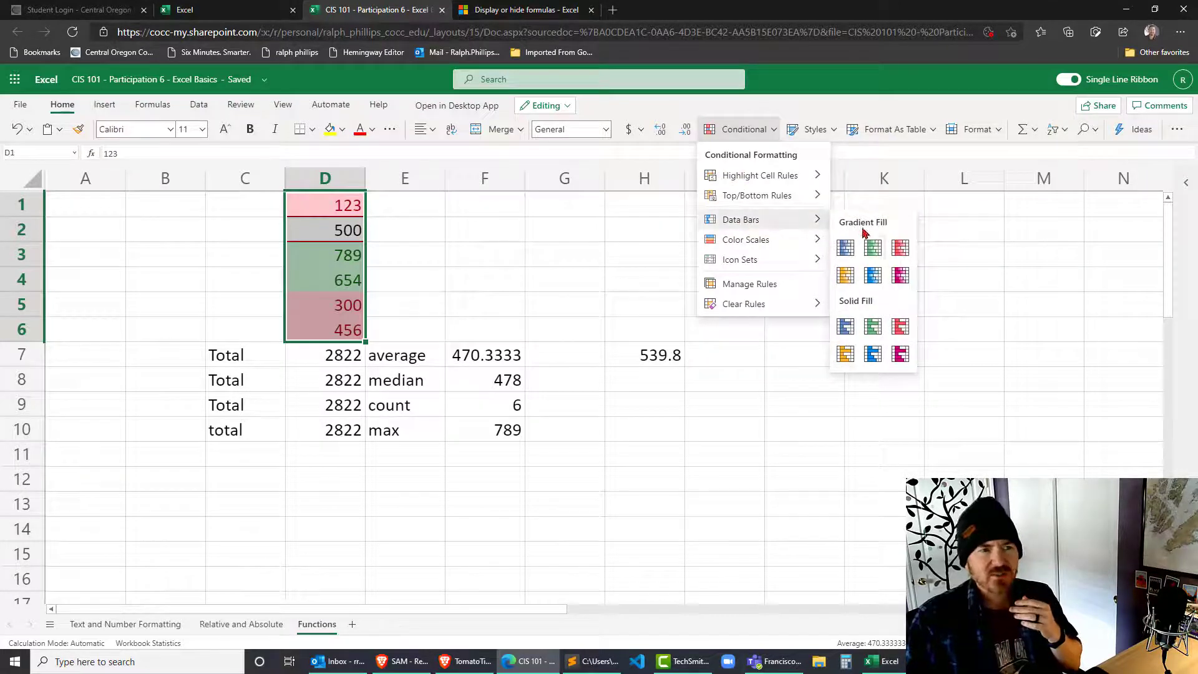
click(847, 250)
click(482, 250)
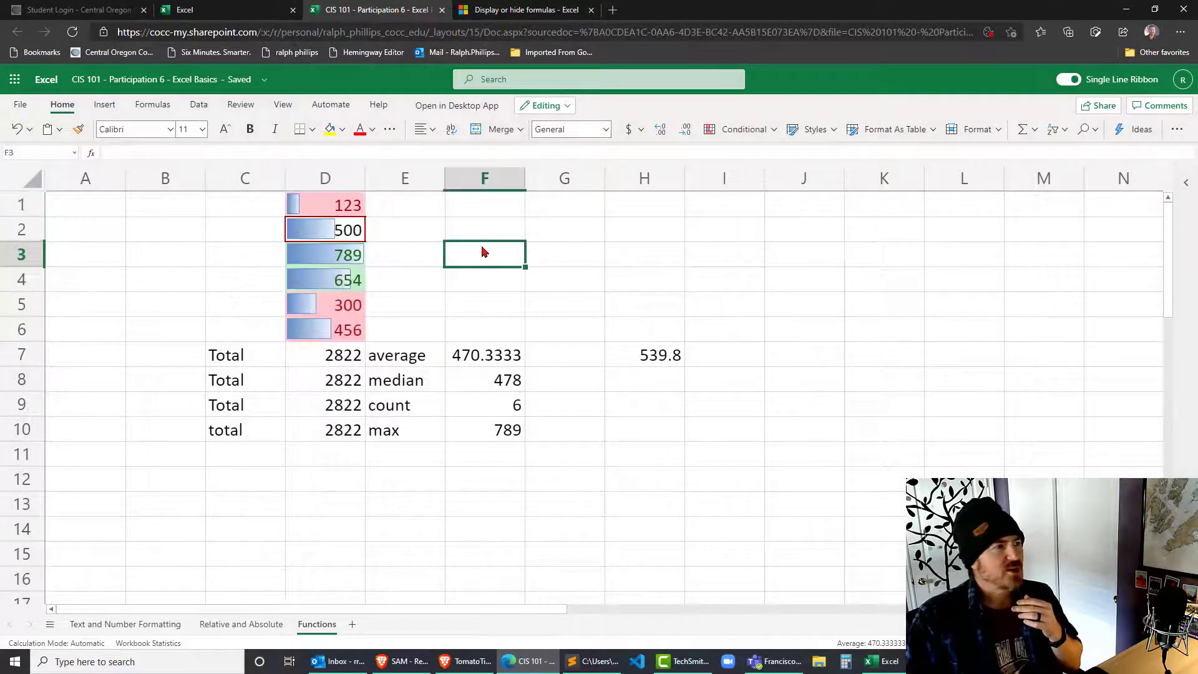
- Delete the less-than-500, greater-than-500 and equal-to-500 rules from D1:D6, keeping only the Data Bar rule
drag(339, 207, 344, 329)
click(743, 129)
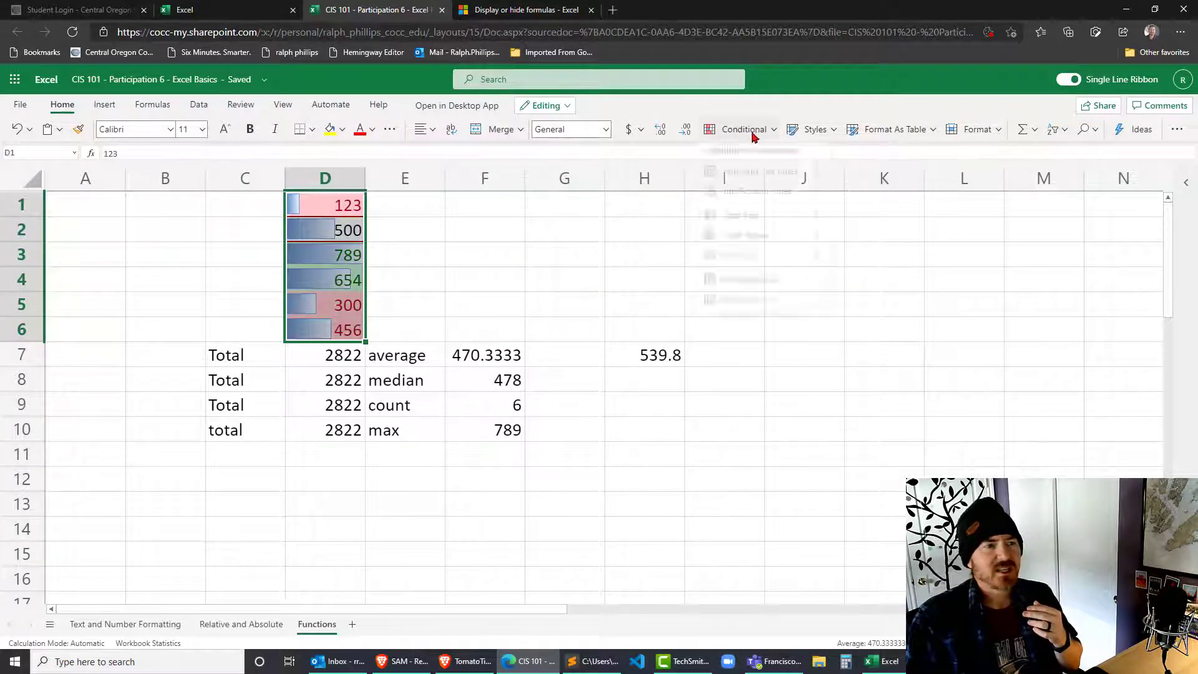
click(757, 282)
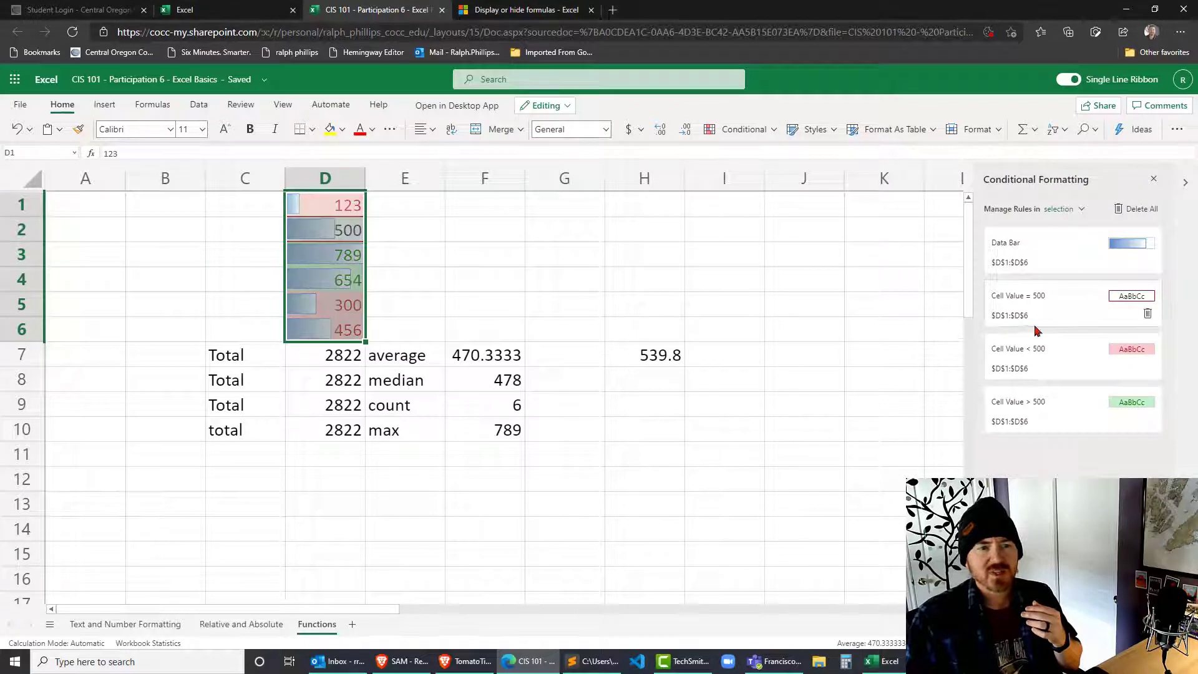
click(1145, 367)
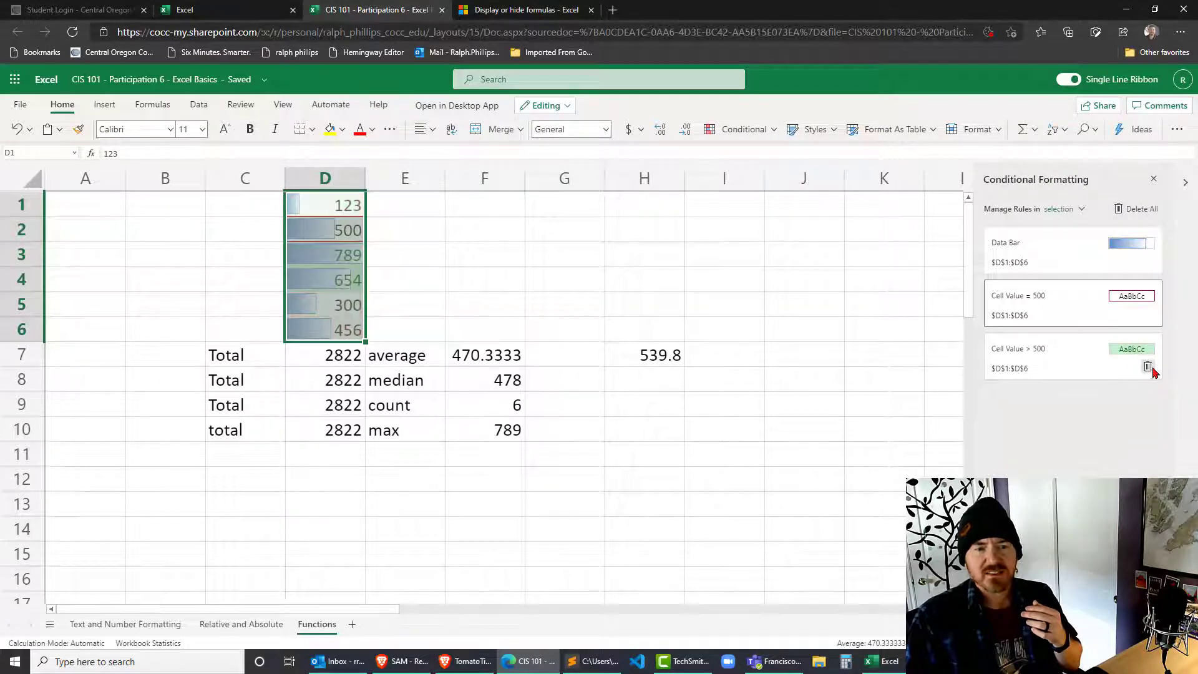
click(1147, 367)
click(1149, 314)
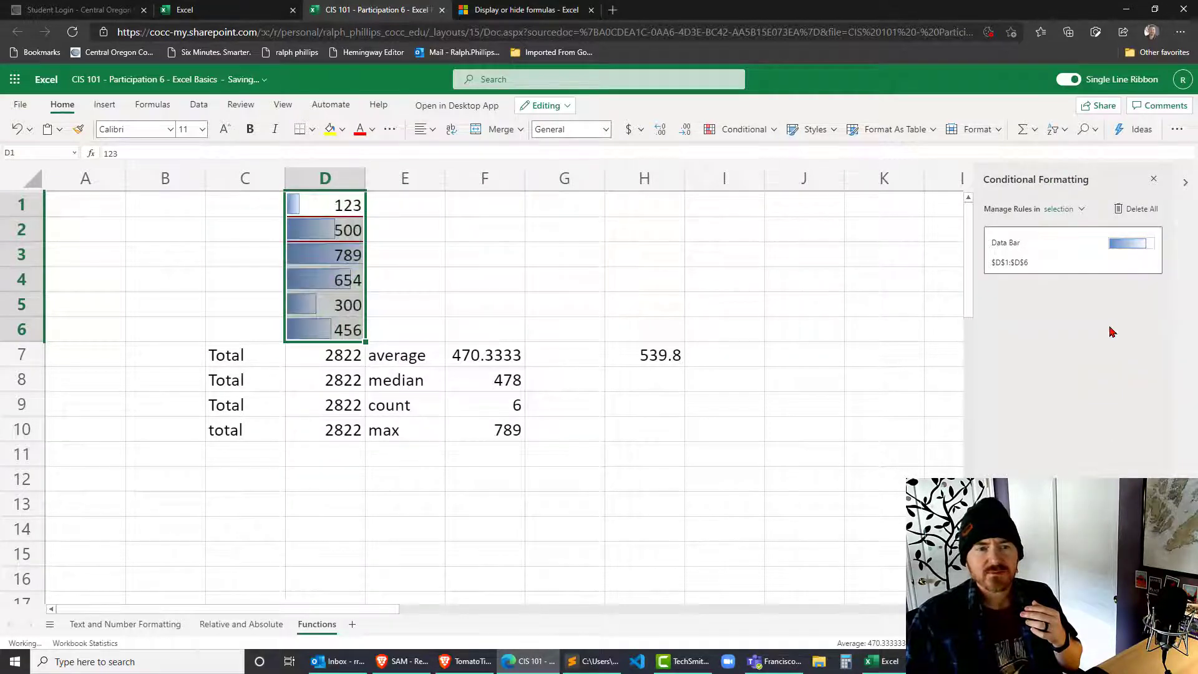
click(669, 241)
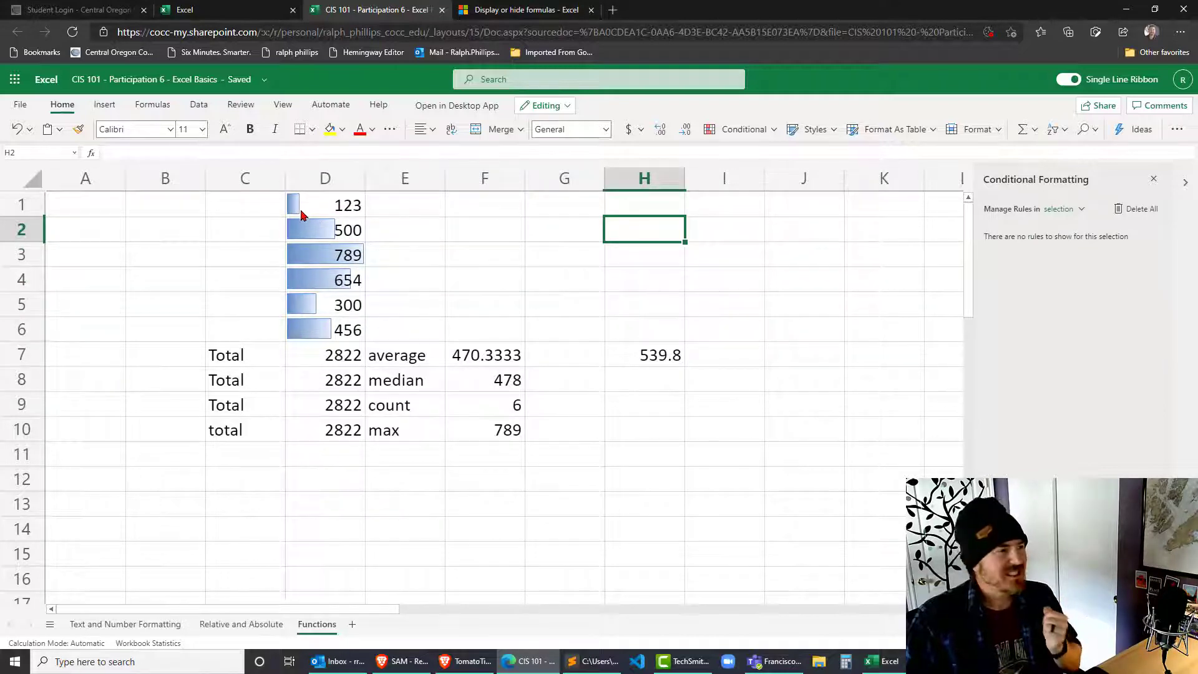
- Compare the data bar lengths with the numbers cell by cell from D1 through D6
click(314, 209)
click(325, 236)
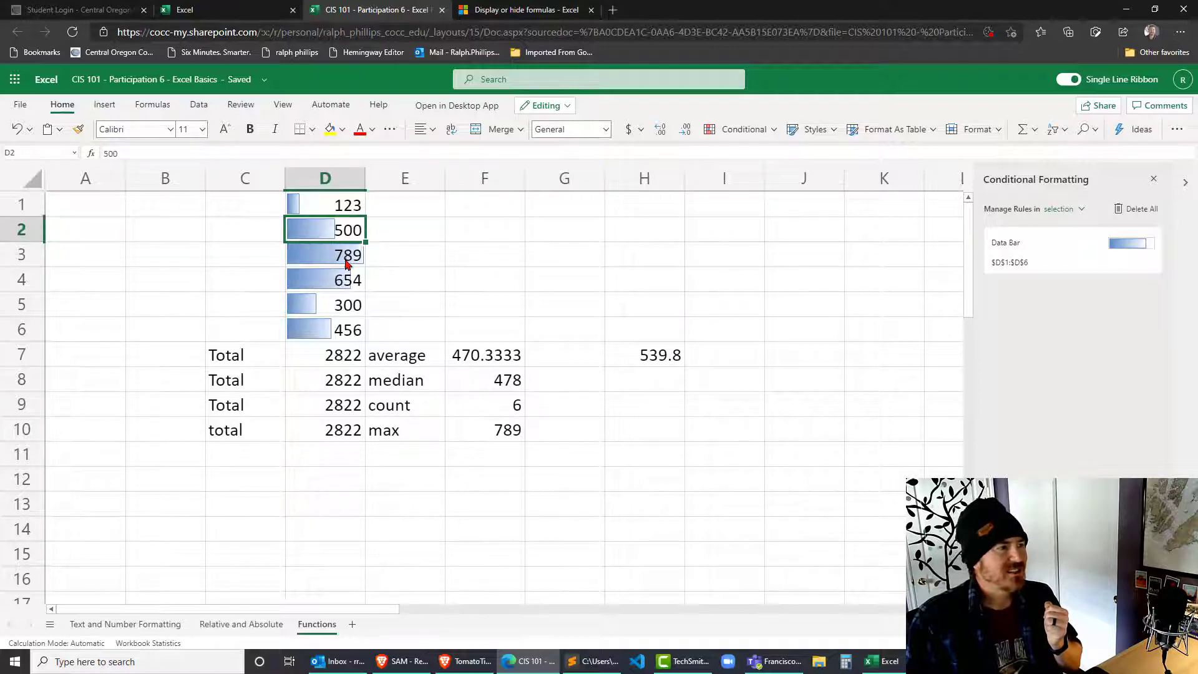
click(347, 257)
click(343, 287)
click(337, 309)
click(333, 336)
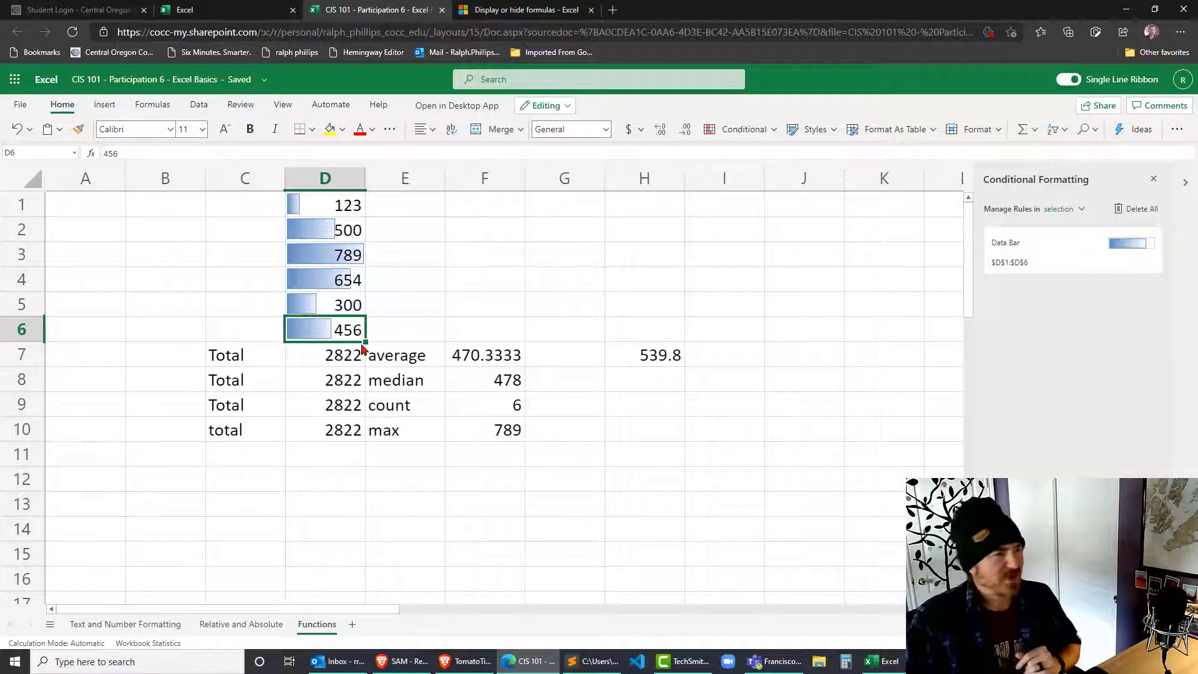
- Add a new worksheet after Functions and rename it Pie Chart
click(352, 625)
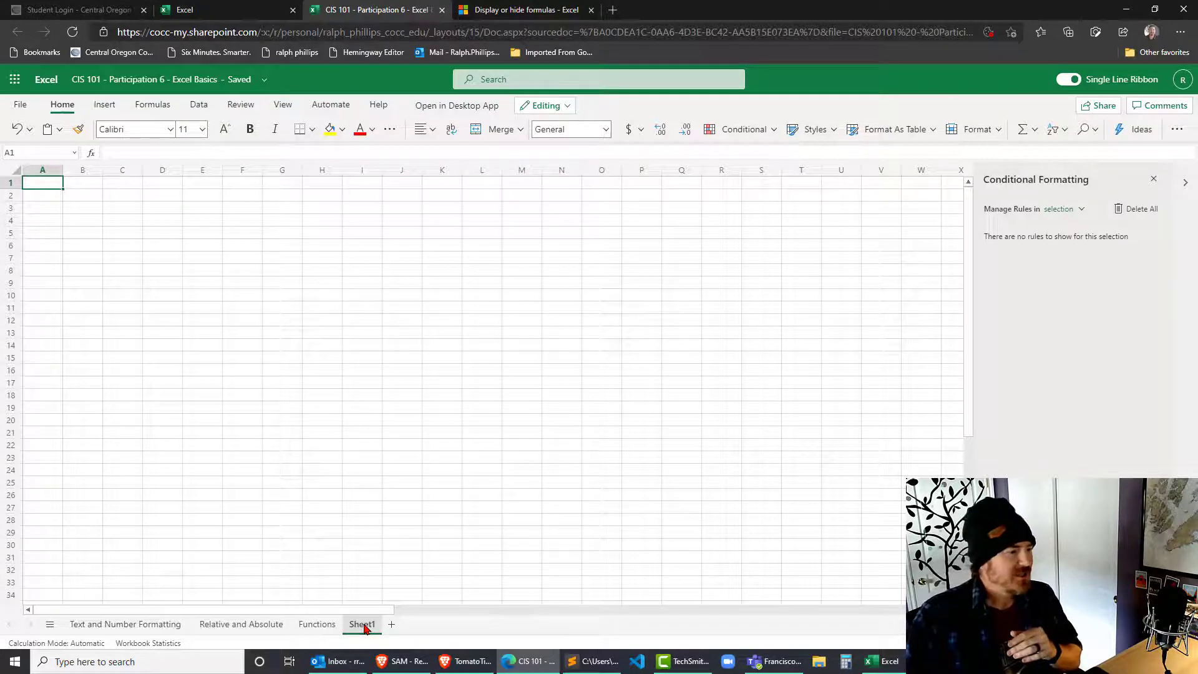
right_click(364, 625)
click(411, 514)
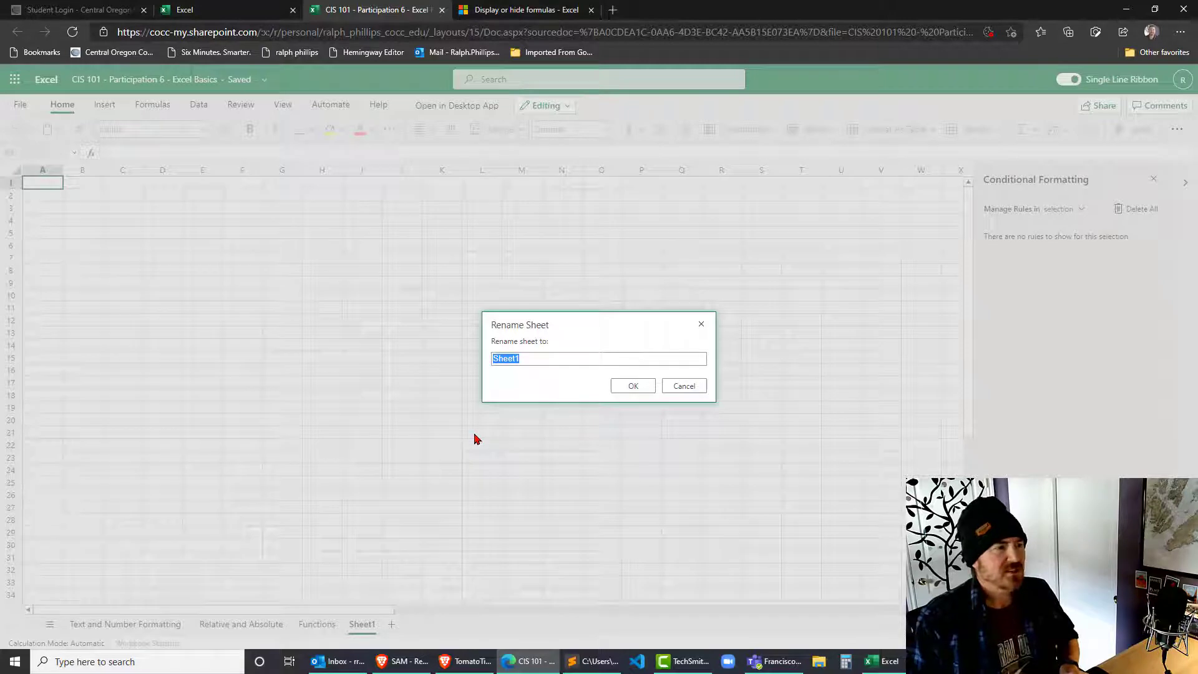
text(Pie Chart)
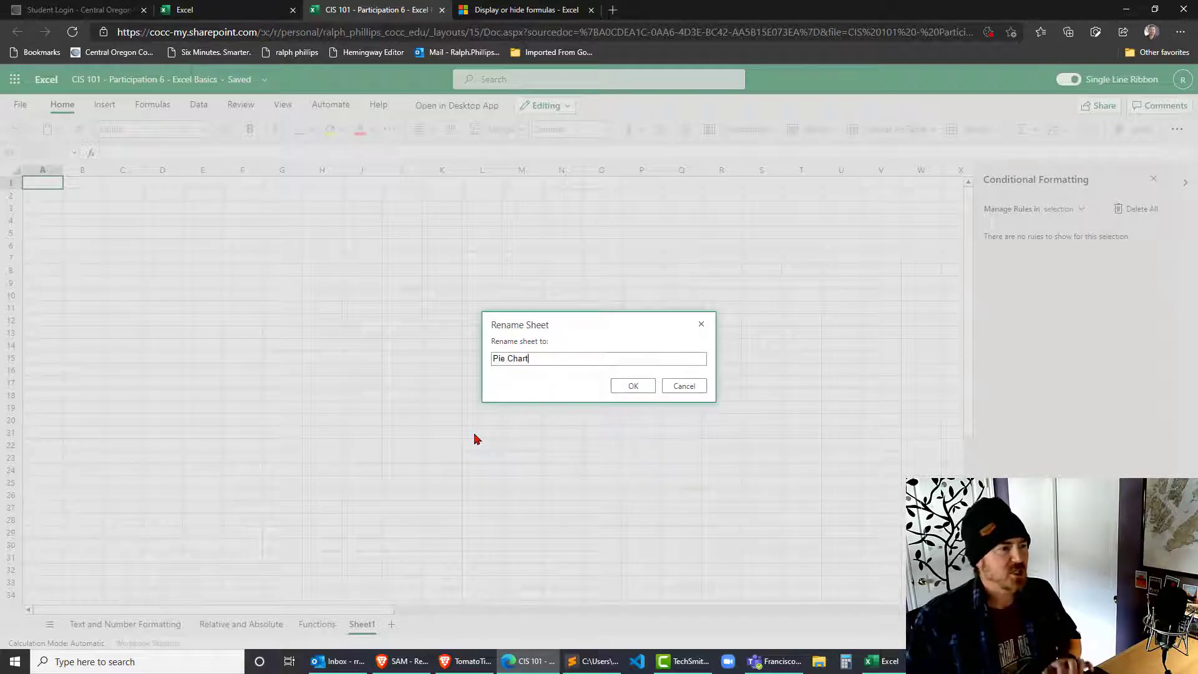
click(634, 390)
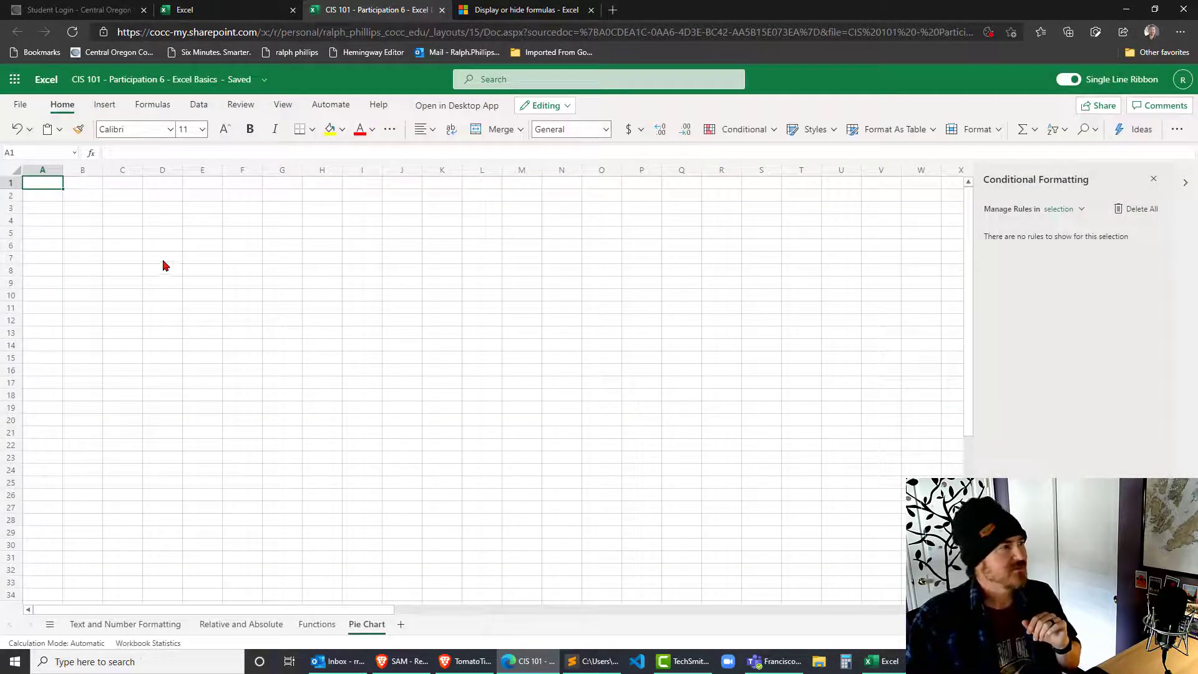
- Enter the labels North, South, East and West in cells A2 through A5 of the Pie Chart sheet
click(92, 223)
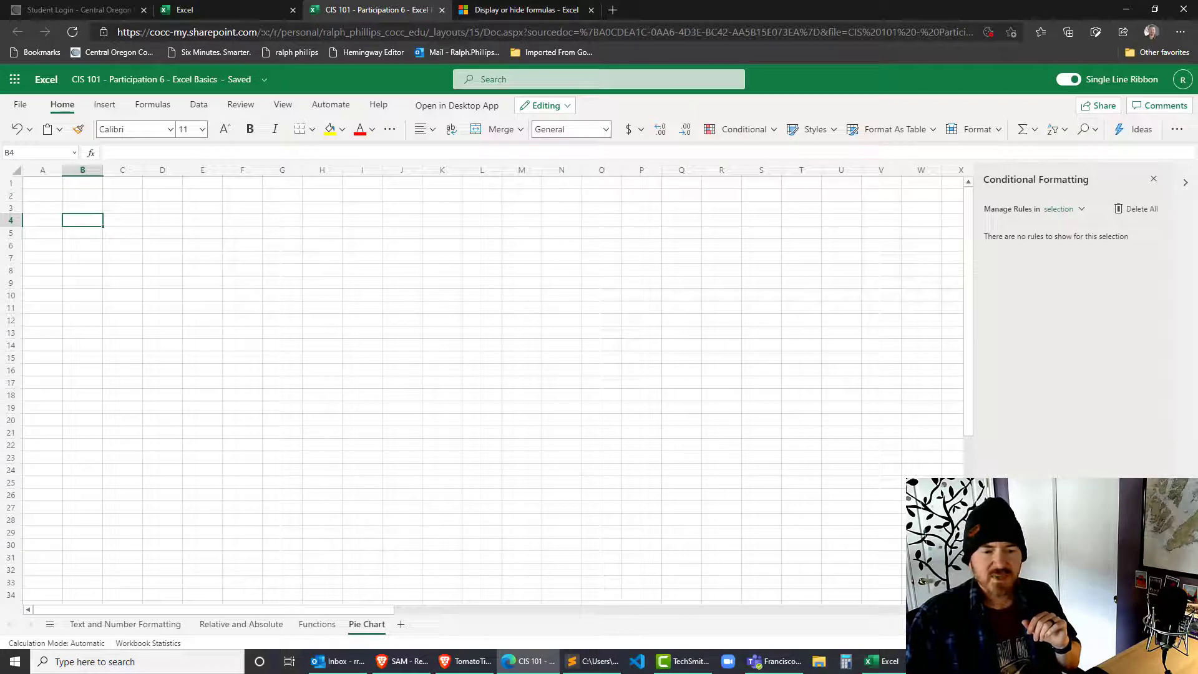
scroll(82, 222, up, 7)
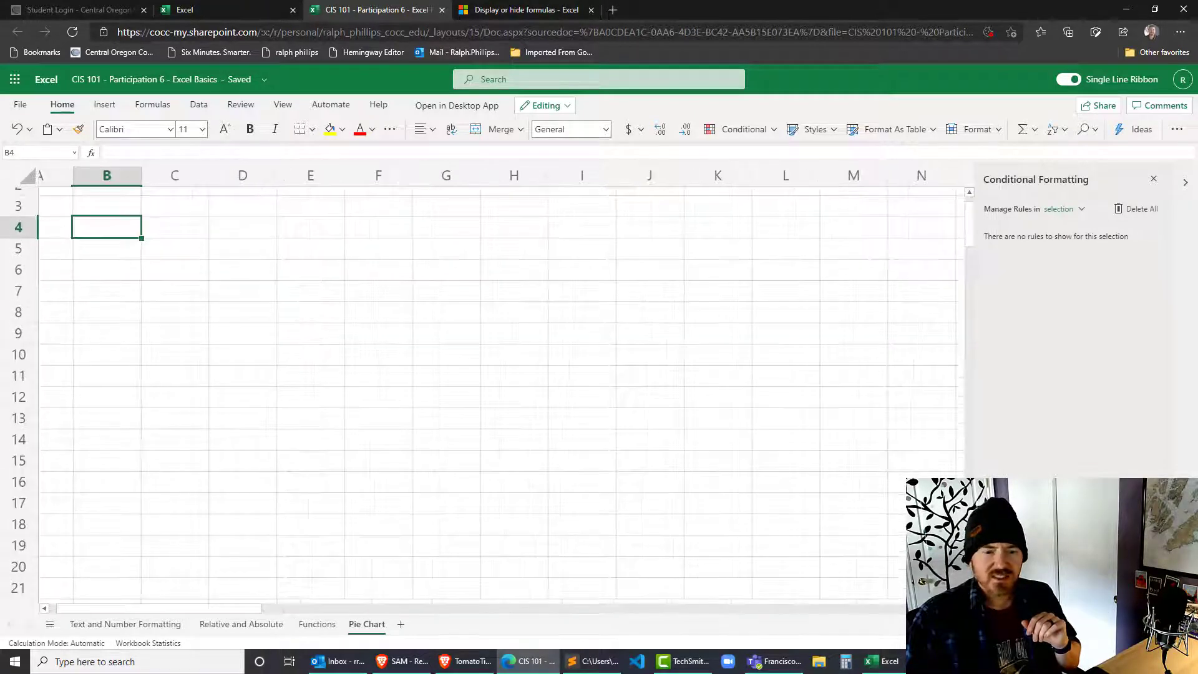
scroll(82, 222, up, 2)
click(598, 416)
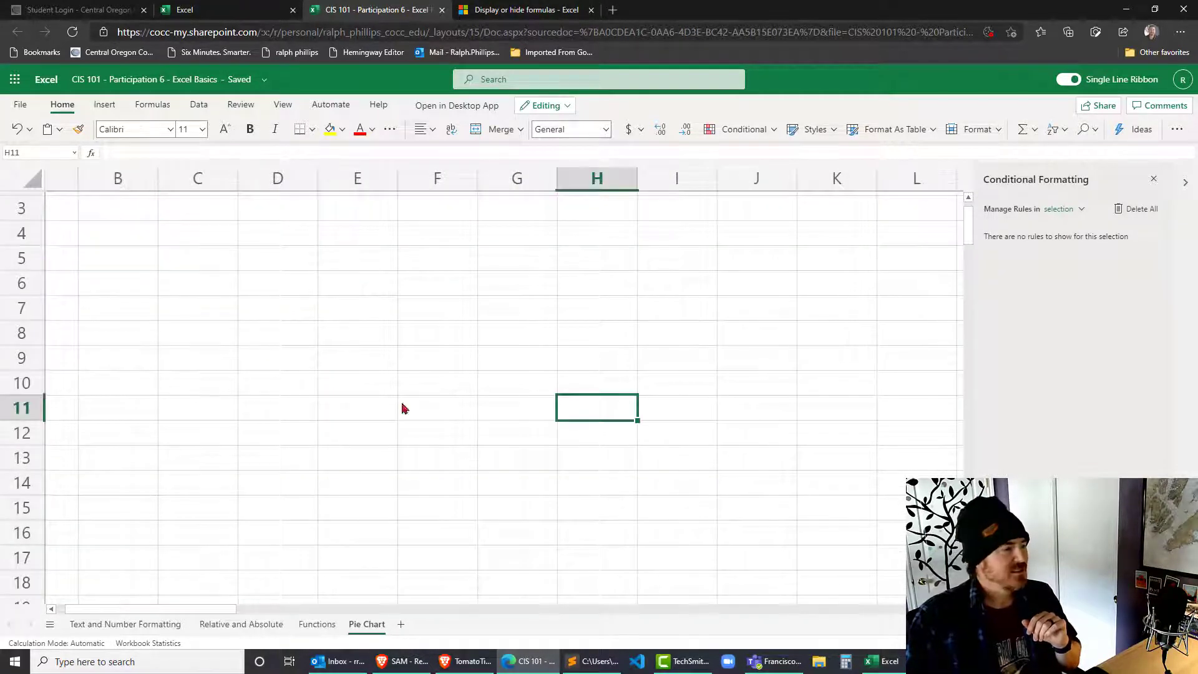
click(156, 280)
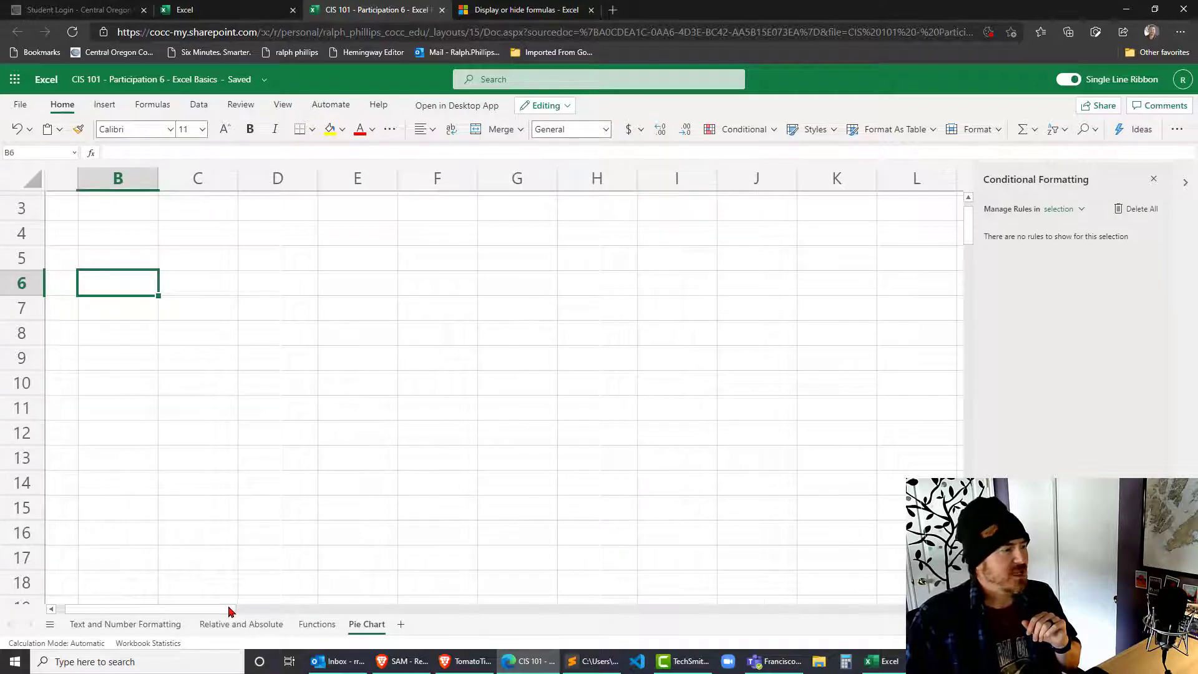
scroll(228, 611, left, 1)
click(106, 201)
scroll(197, 283, up, 1)
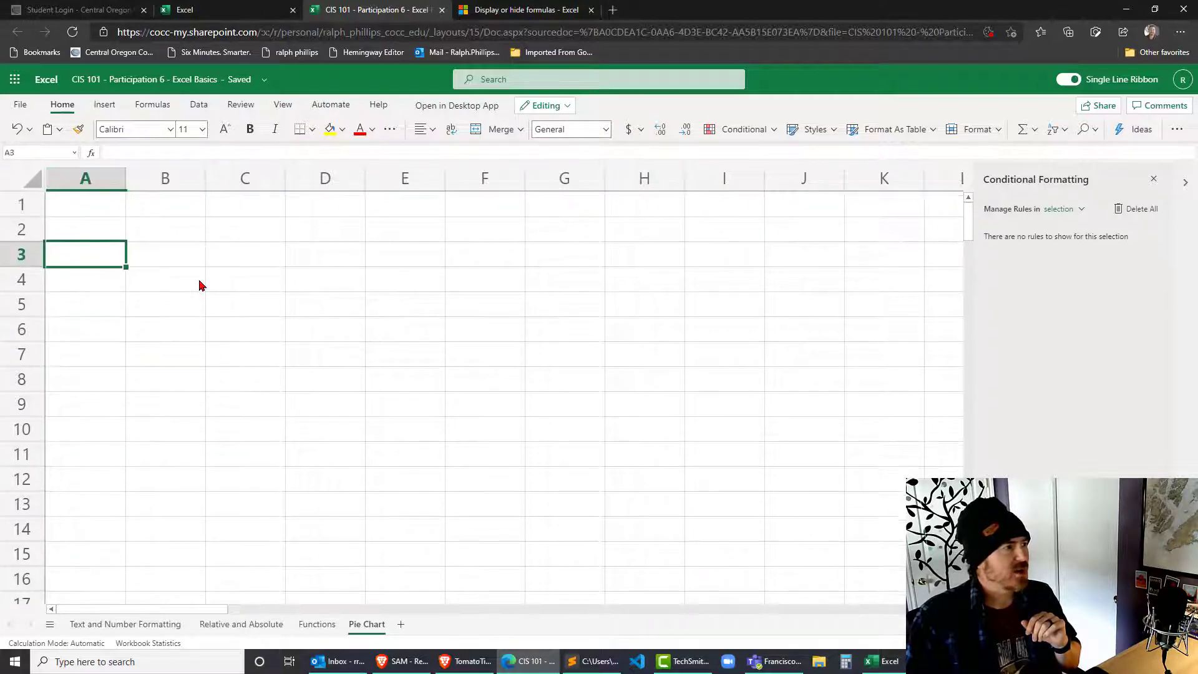
click(93, 211)
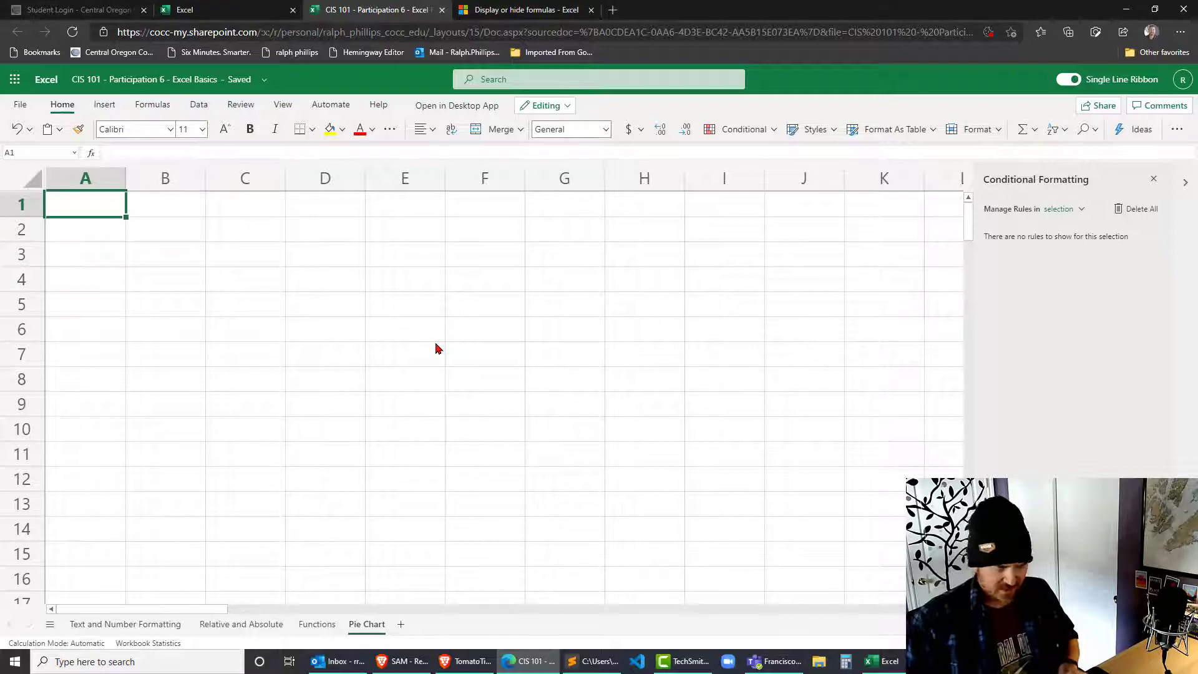
key(Down)
text(N)
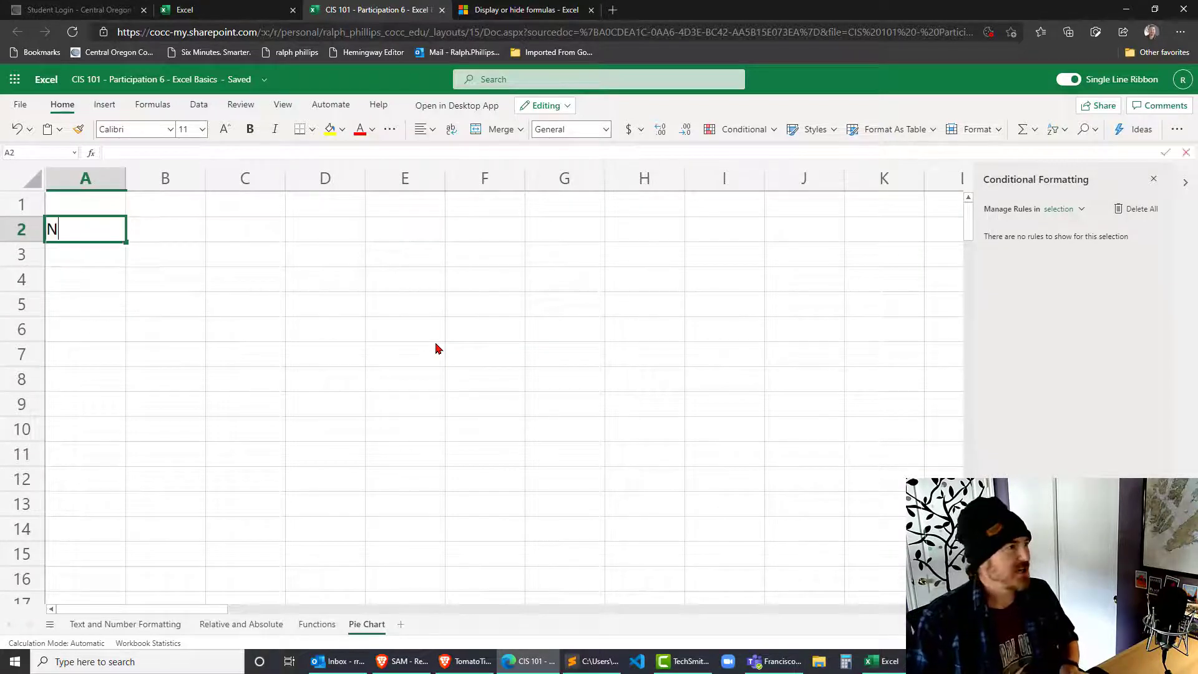
text(orth)
key(Return)
text(South)
key(Return)
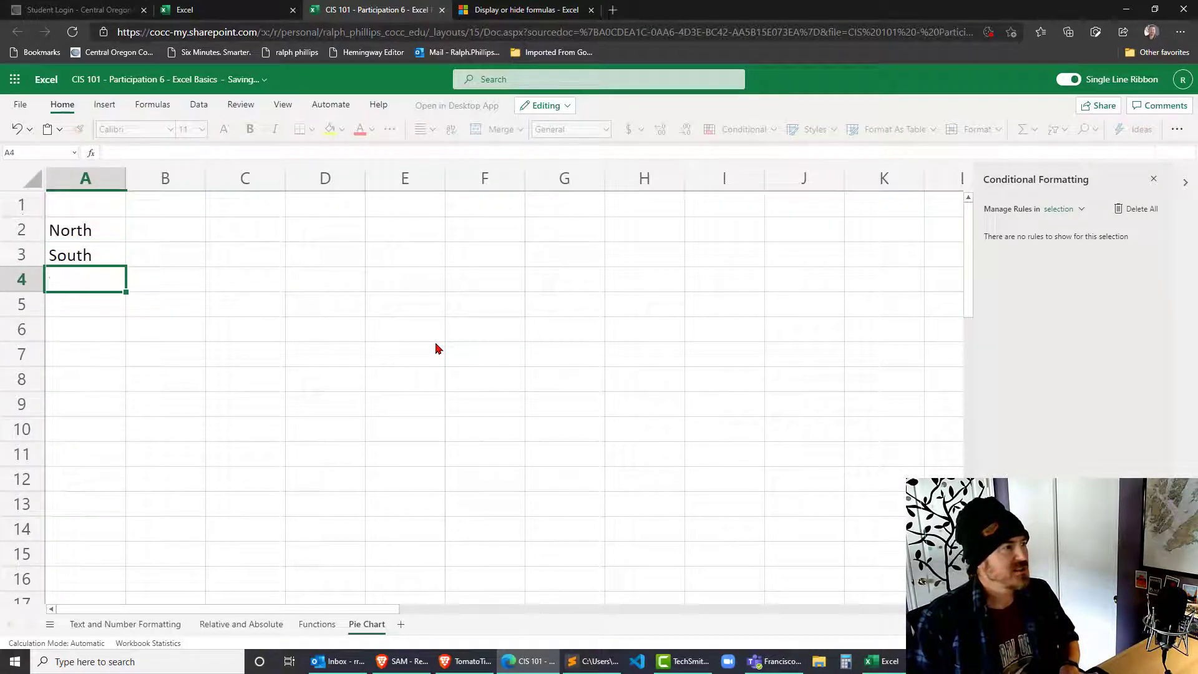
text(East)
key(Return)
text(West)
key(Return)
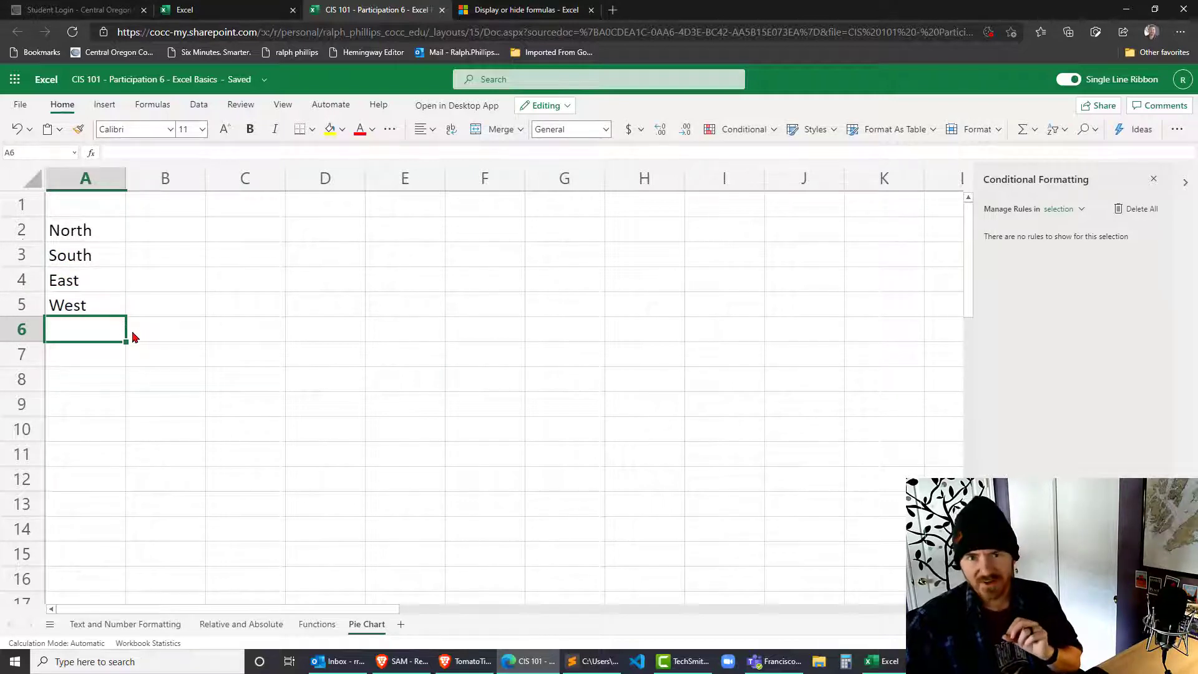
- Fill North from A2 down through A5, replacing the other direction labels
click(97, 232)
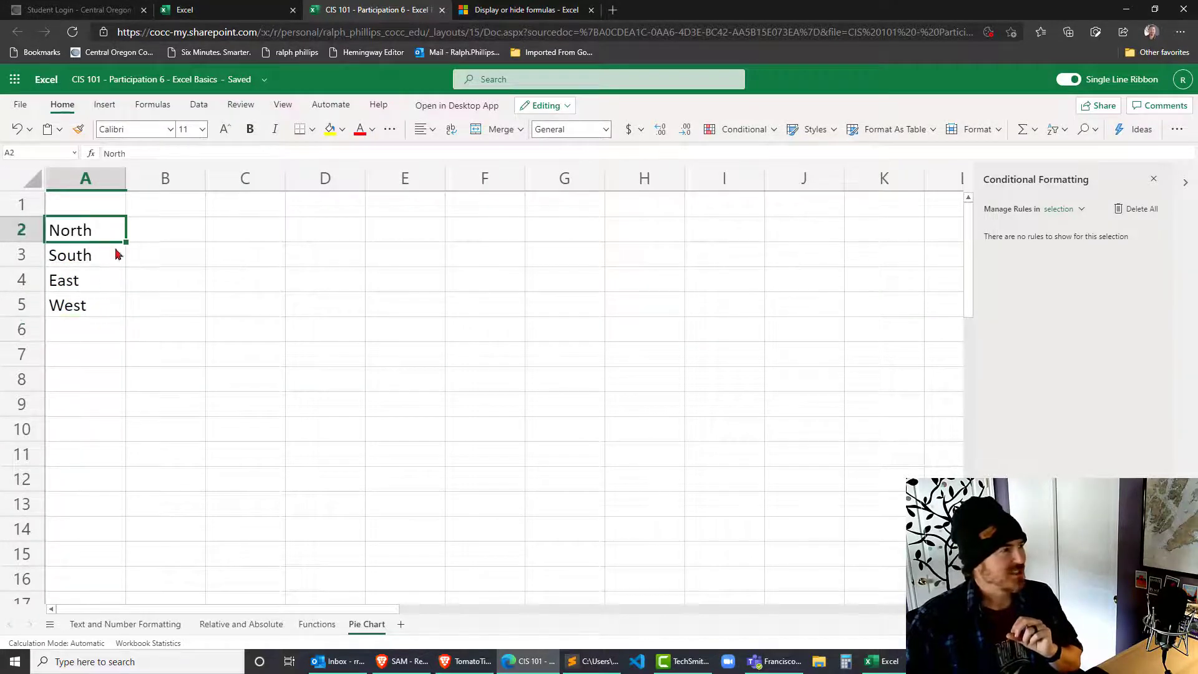
drag(125, 242, 126, 316)
click(109, 228)
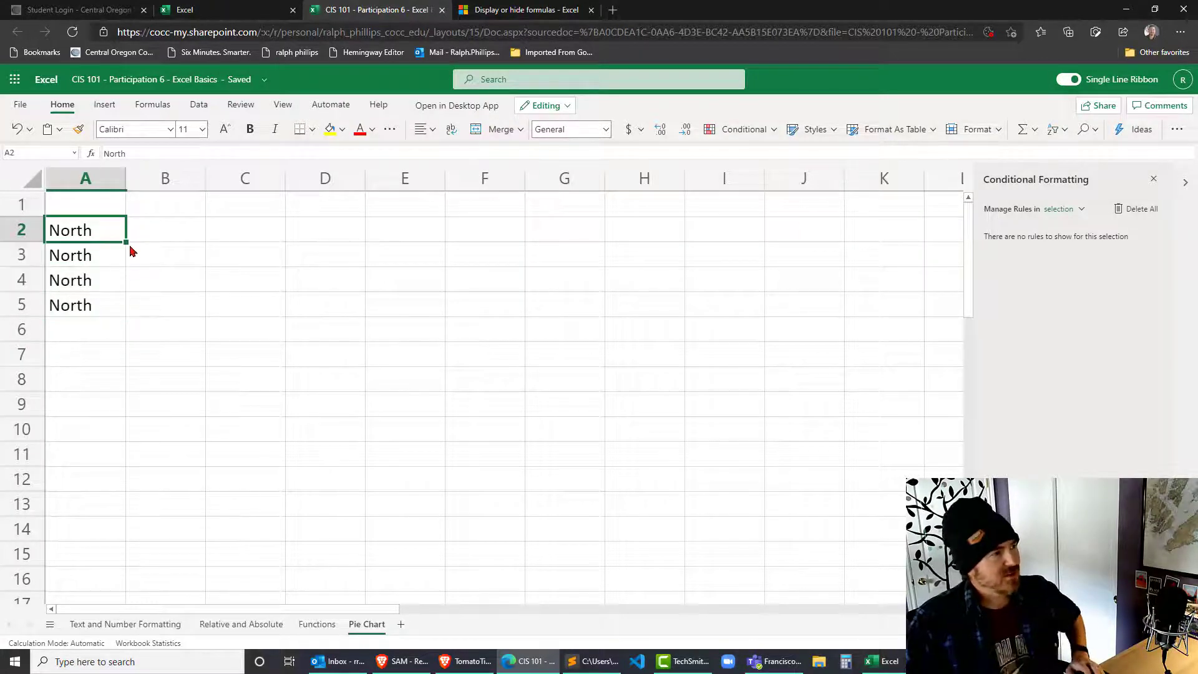
mouse_move(125, 243)
mouse_down()
mouse_move(164, 241)
mouse_move(118, 244)
mouse_up()
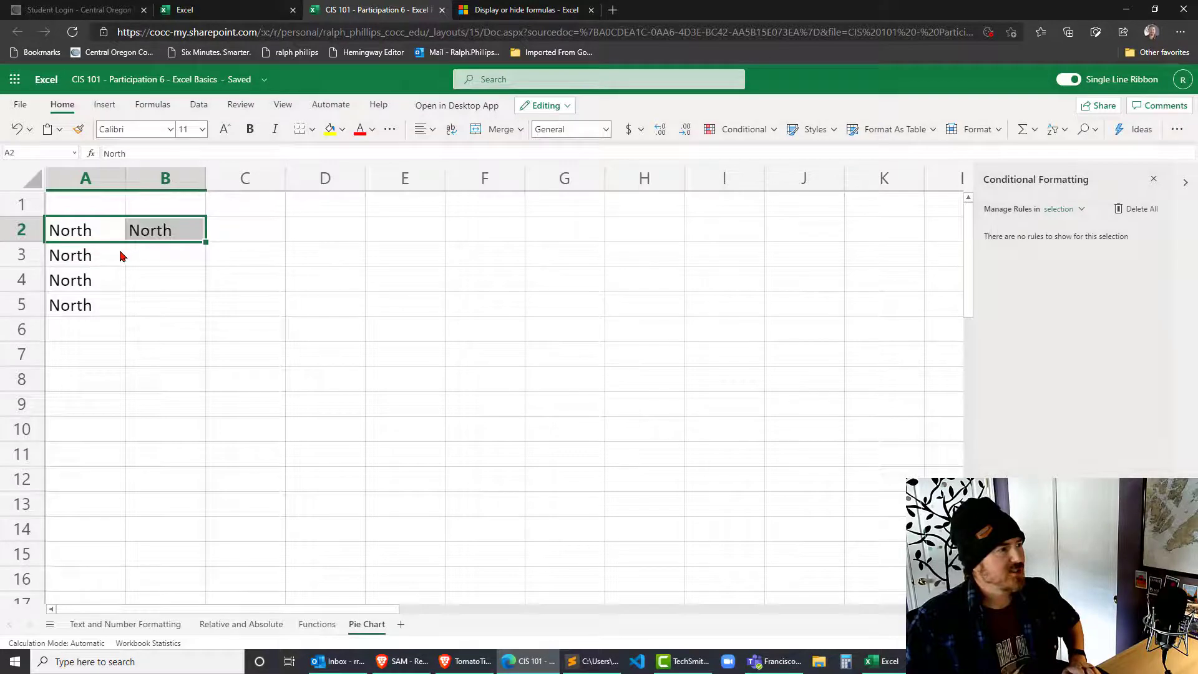
key(ctrl+z)
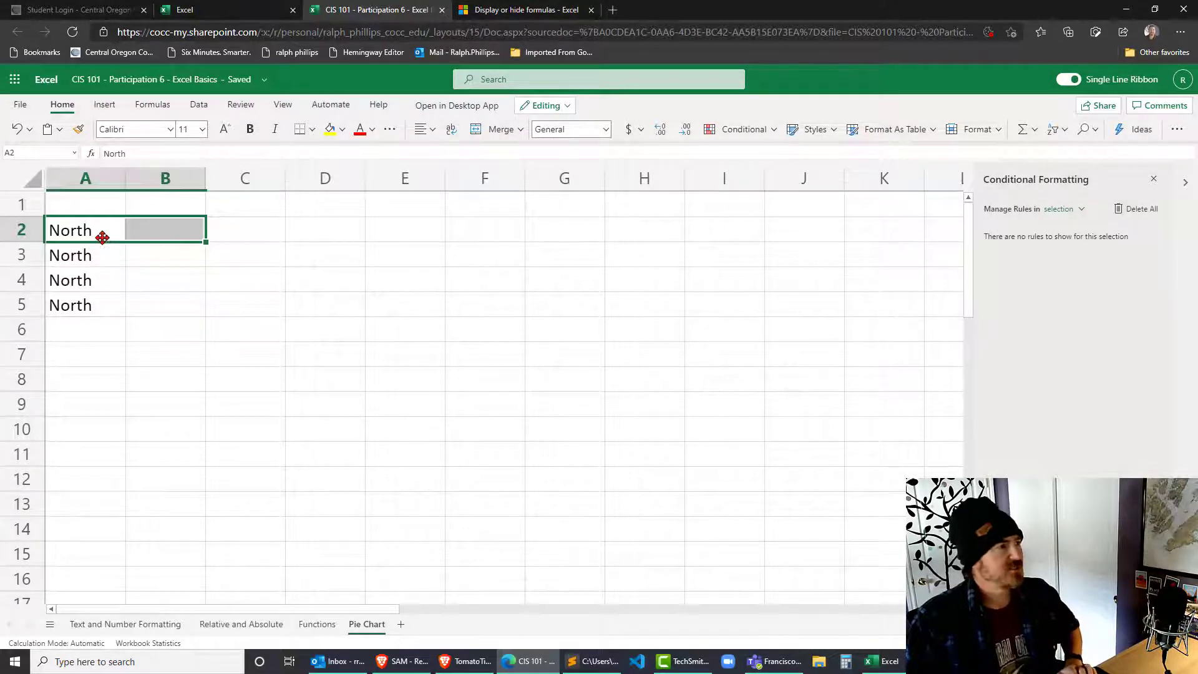
- Replace the repeated North labels in cells A3 through A5 with South, East and West
click(101, 235)
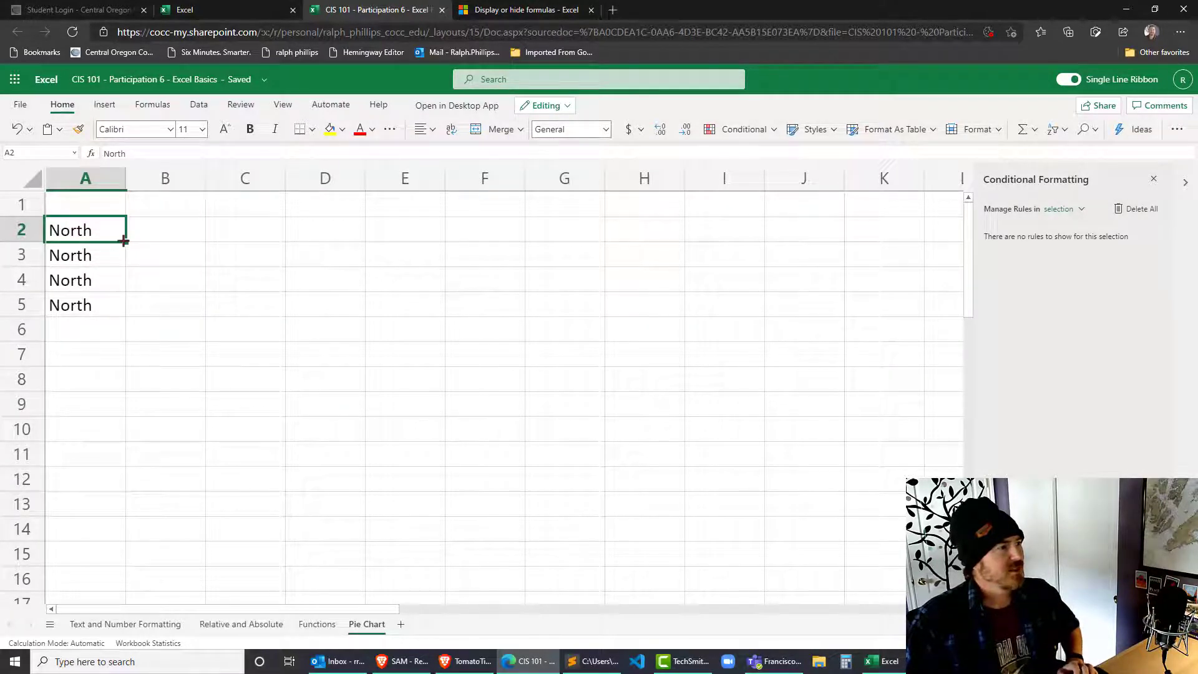
drag(124, 242, 125, 312)
click(93, 259)
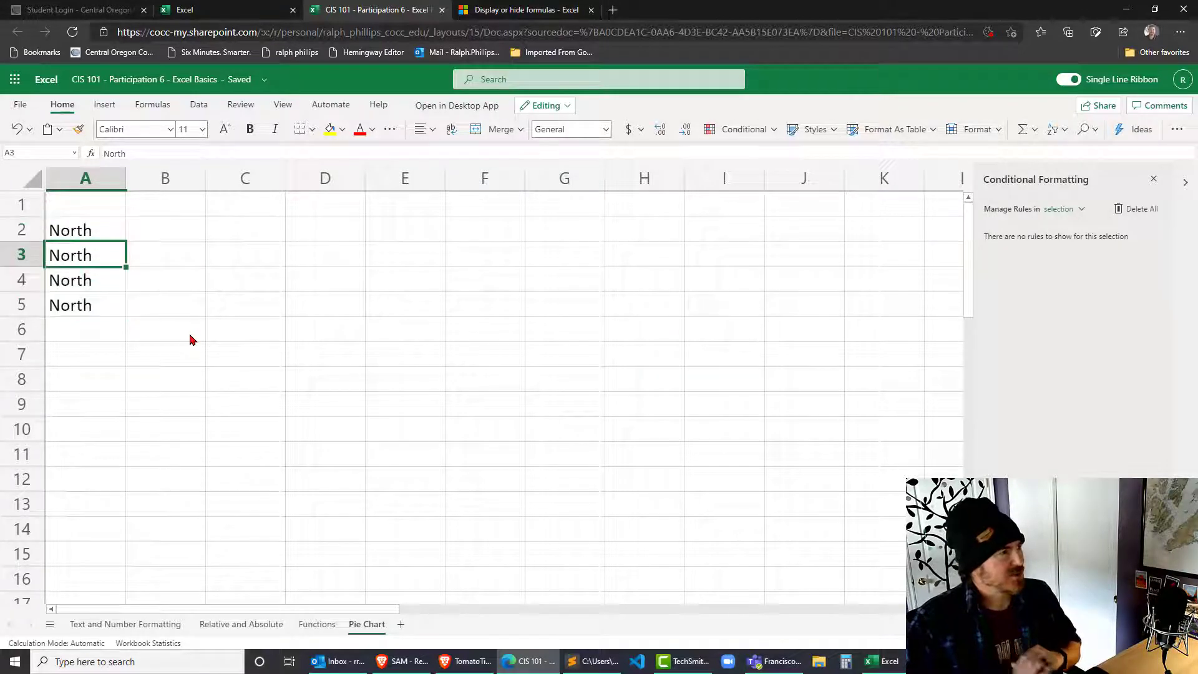
text(Sou)
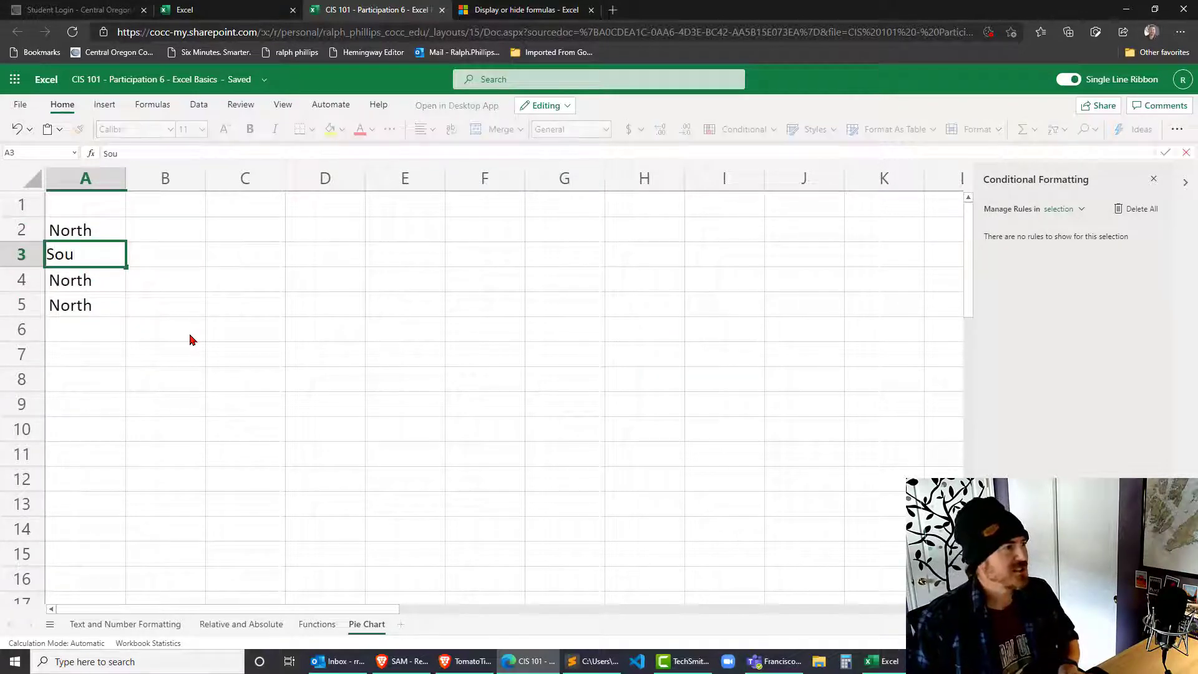
text(th)
key(Return)
text(East)
key(Return)
text(West)
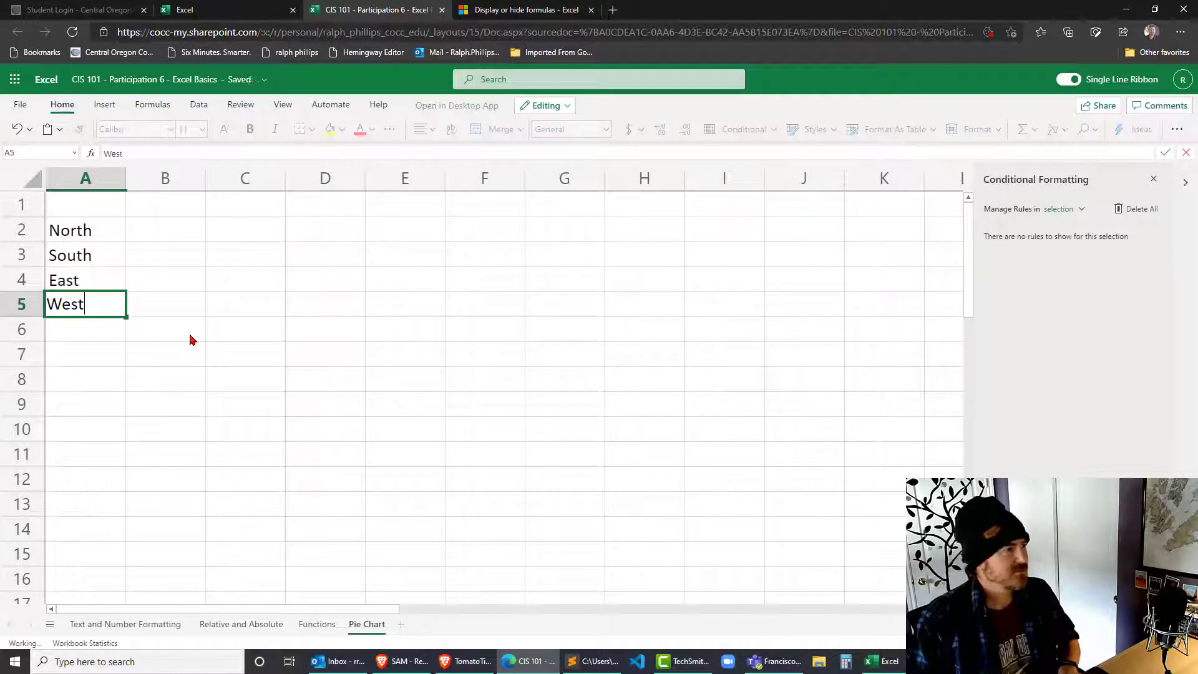
key(Return)
- Enter '2017 as text in B1 and fill the year headings across row 1 through 2021 in F1
click(170, 210)
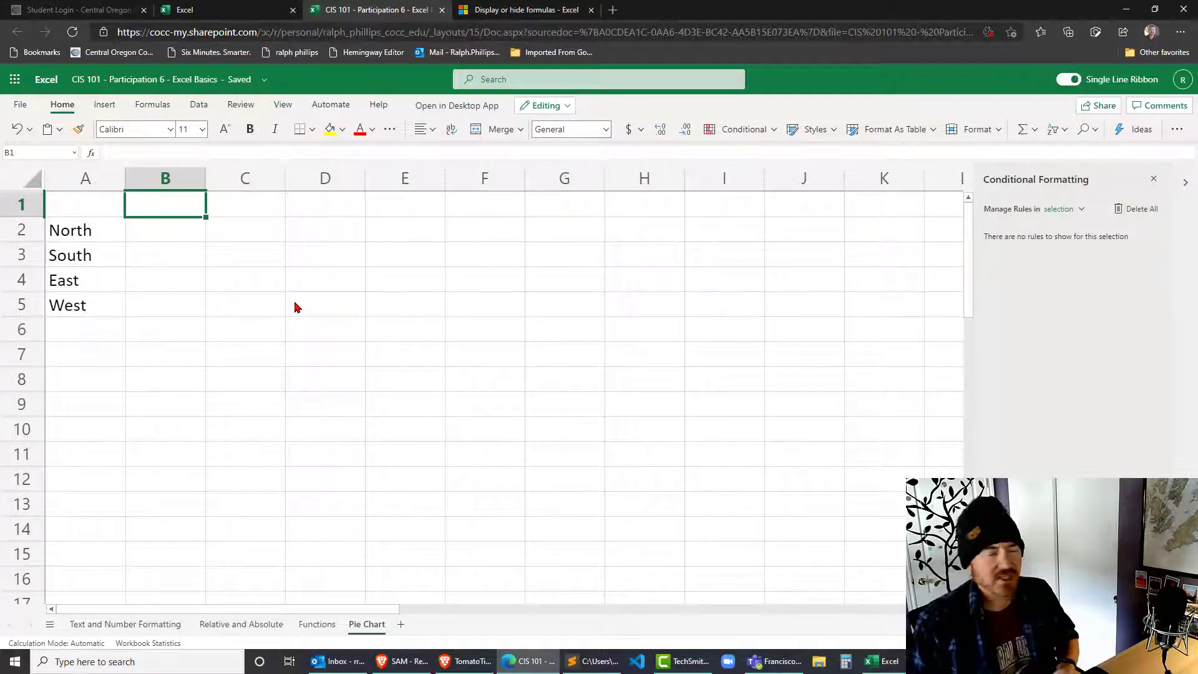
text(')
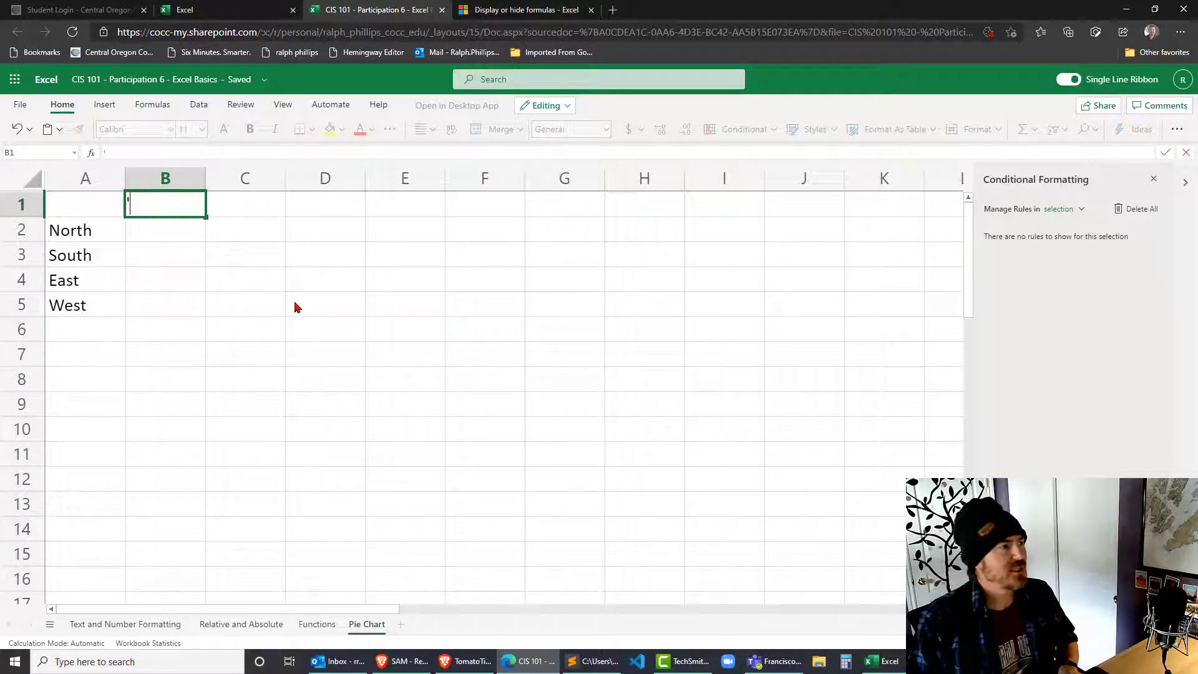
text(2017)
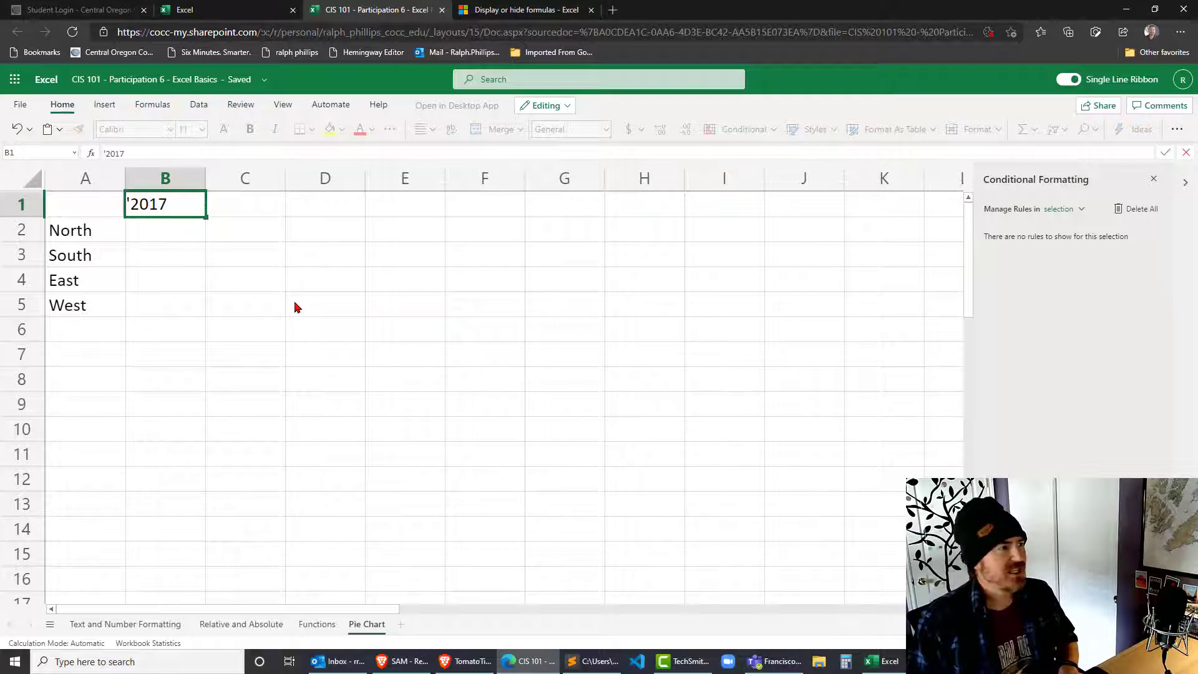
key(Tab)
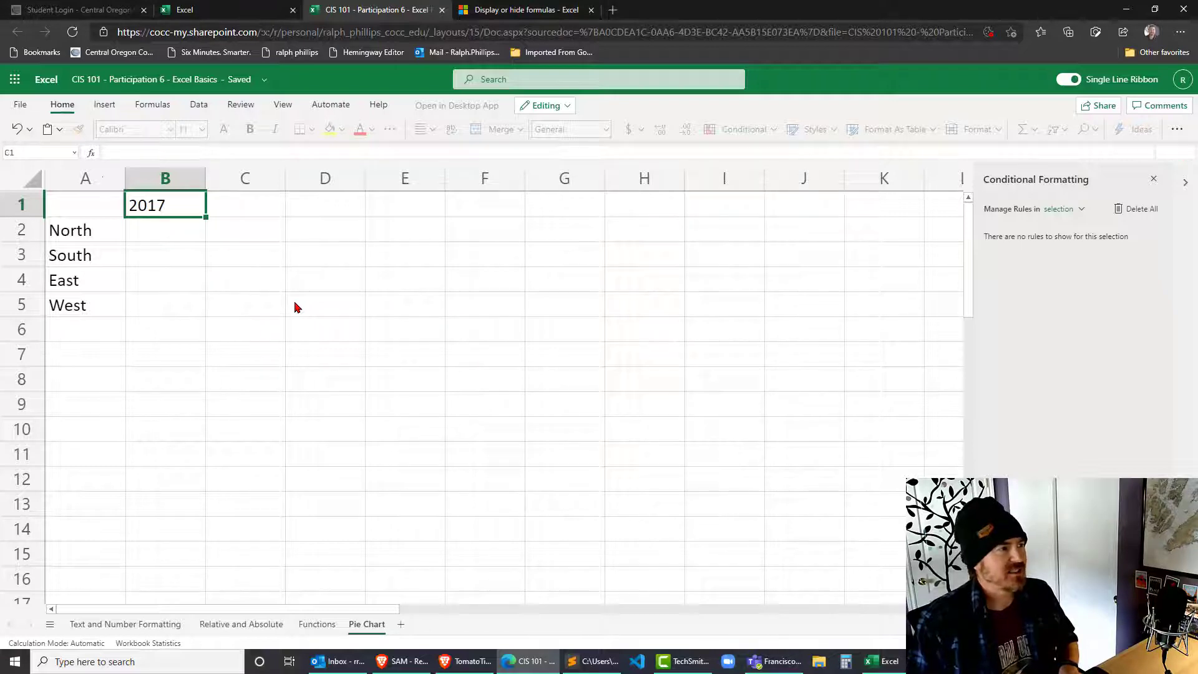
click(167, 201)
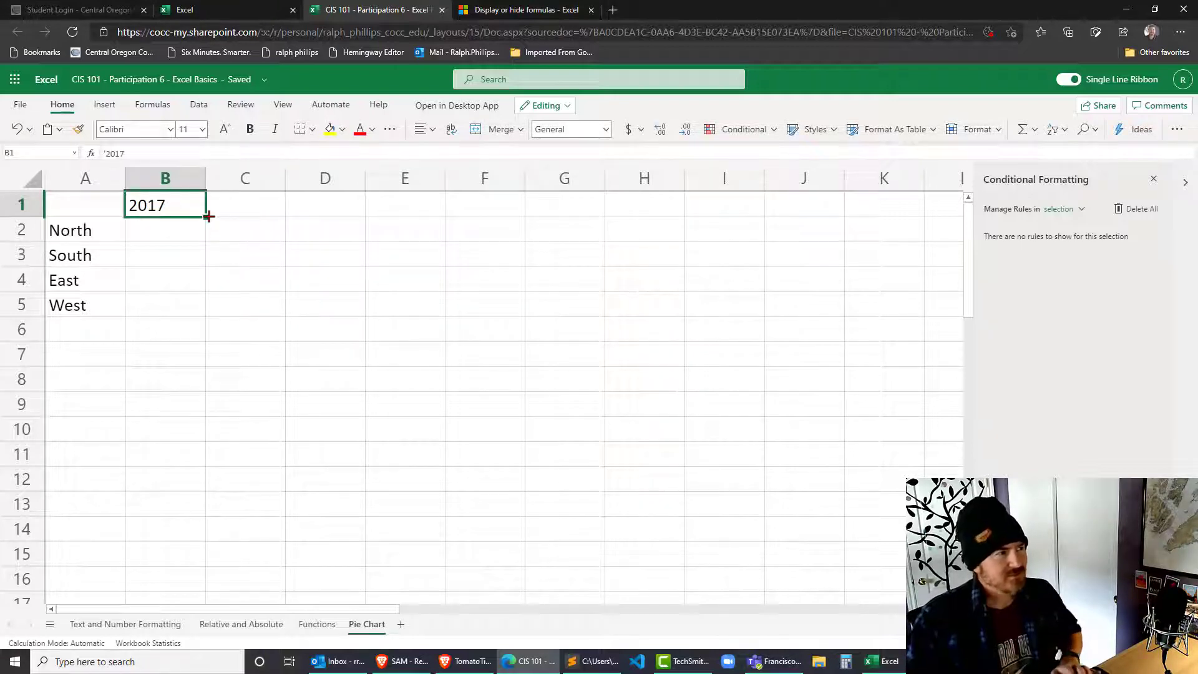
drag(208, 216, 516, 233)
click(459, 256)
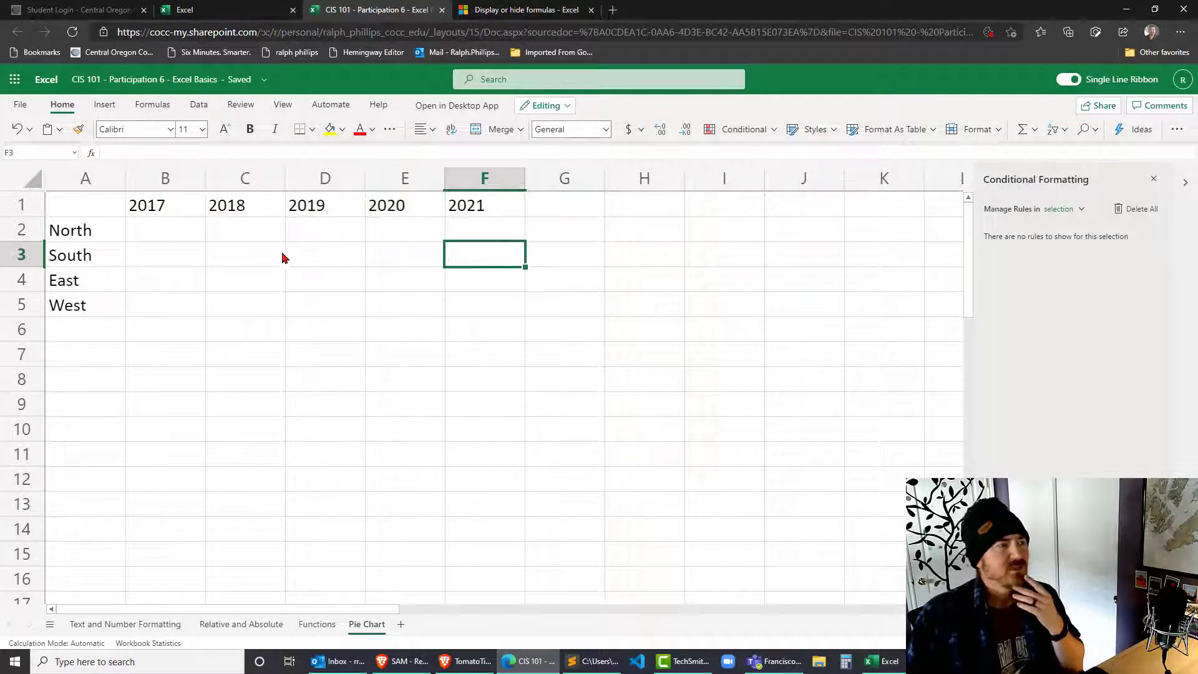
- Compare the 2017 text heading in B1 with the number series starting in E2 on the Text and Number Formatting sheet
click(181, 212)
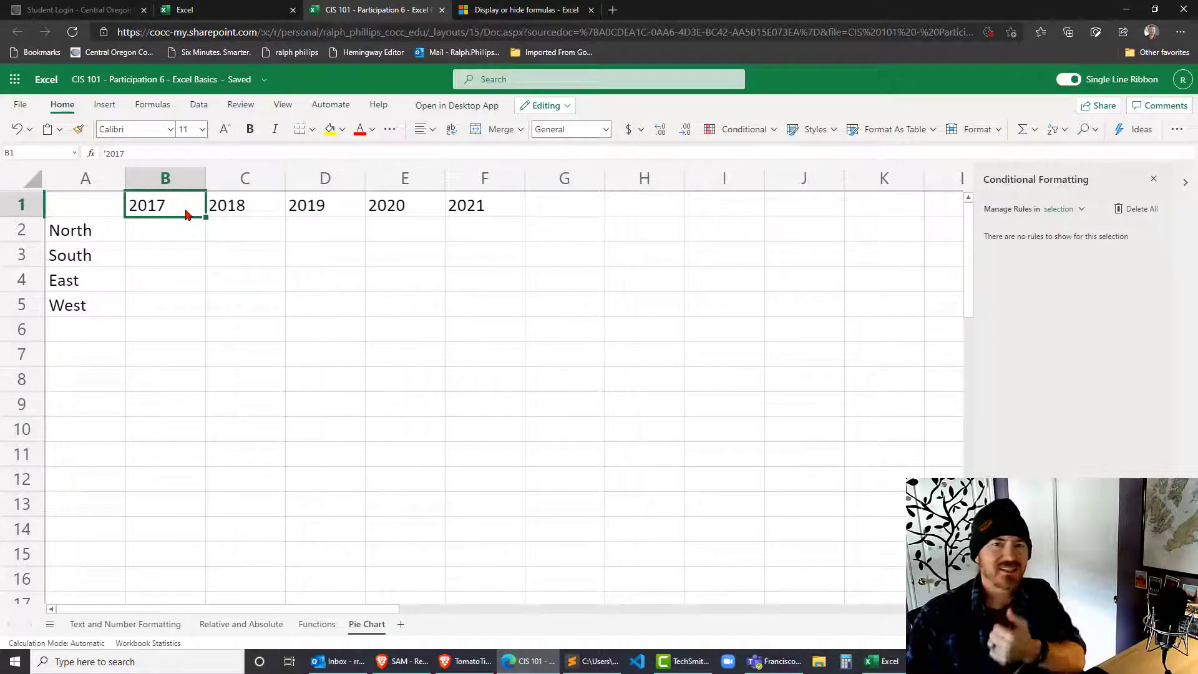
click(125, 626)
click(609, 395)
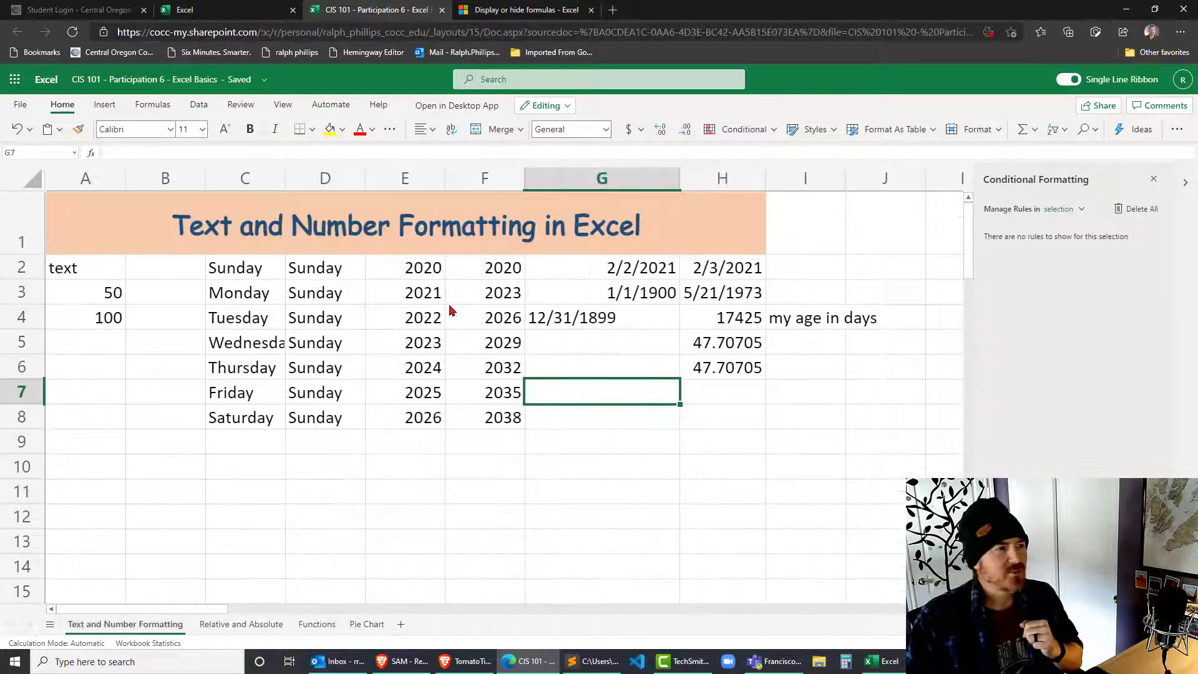
click(412, 275)
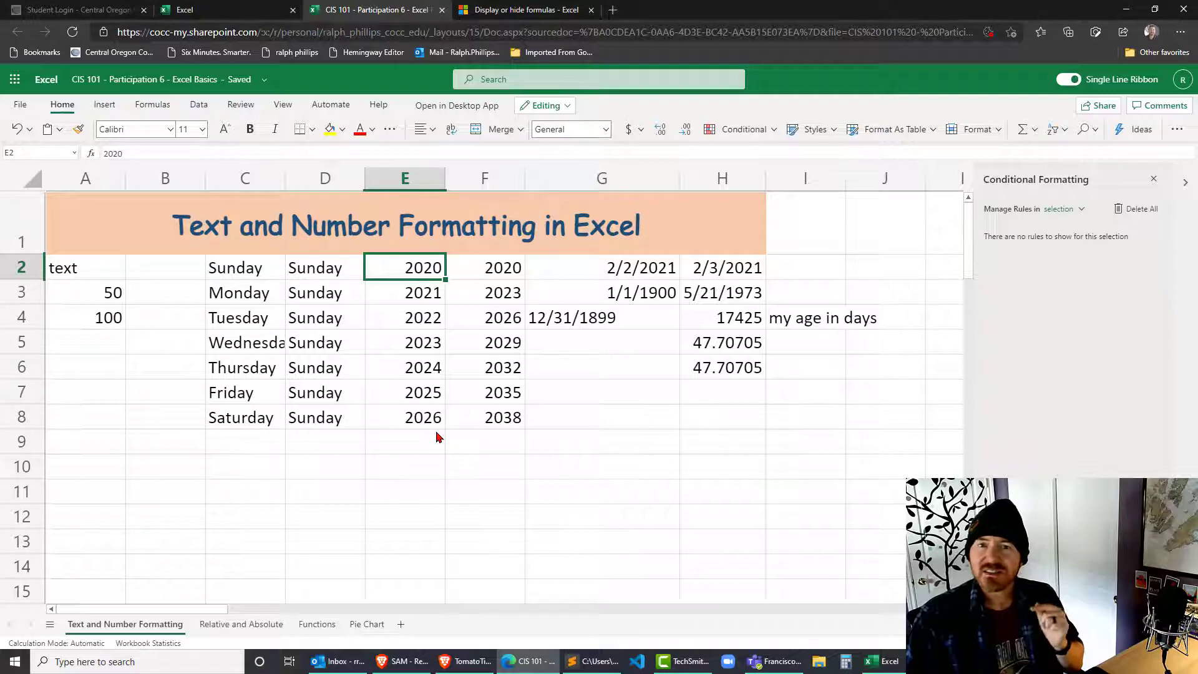
- On the Pie Chart sheet, inspect the contents of B1 and the row of year headings from B1 through F1
click(366, 624)
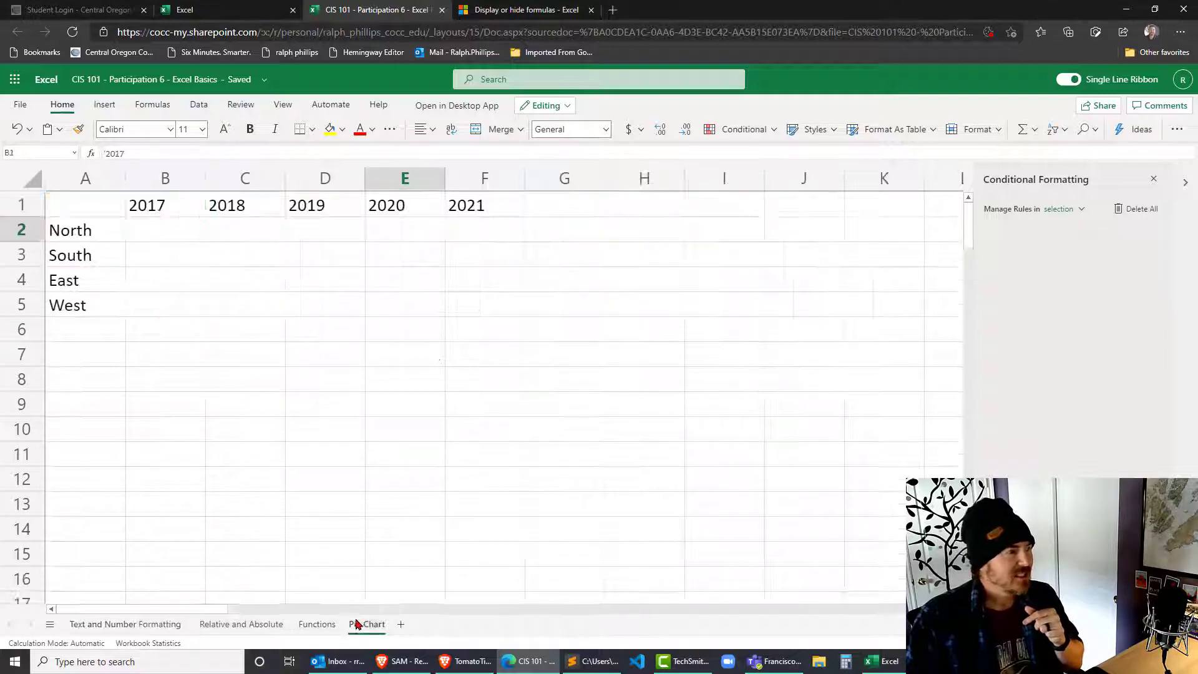
click(170, 213)
click(171, 219)
click(172, 215)
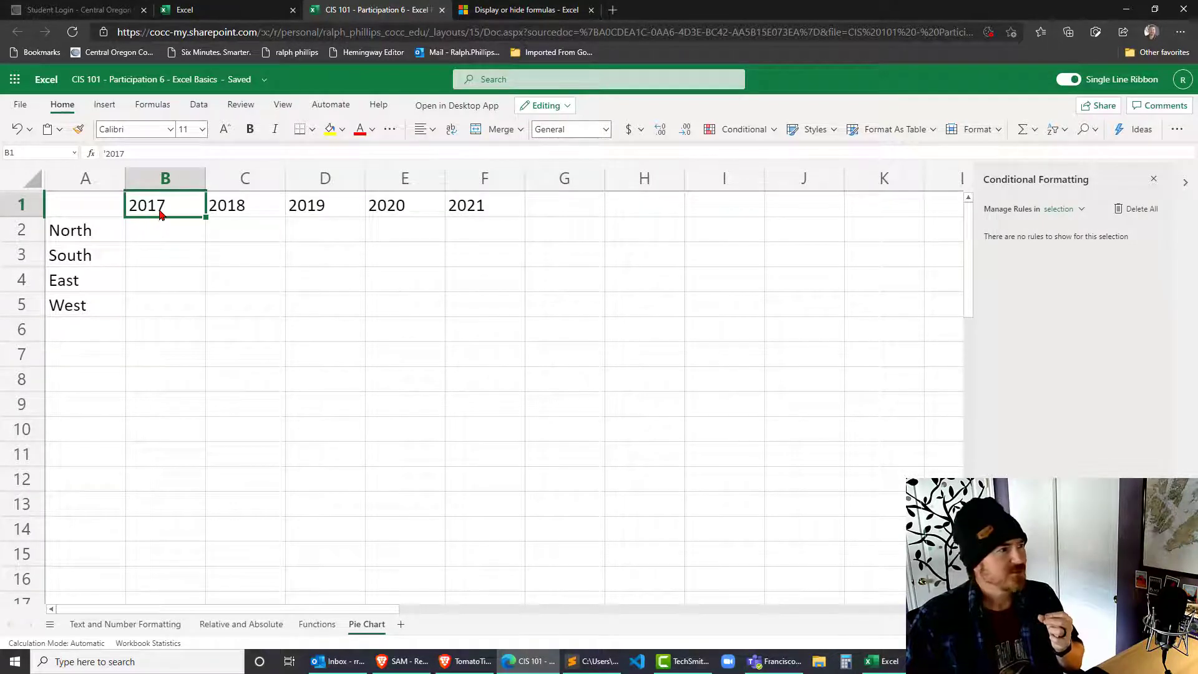
double_click(160, 214)
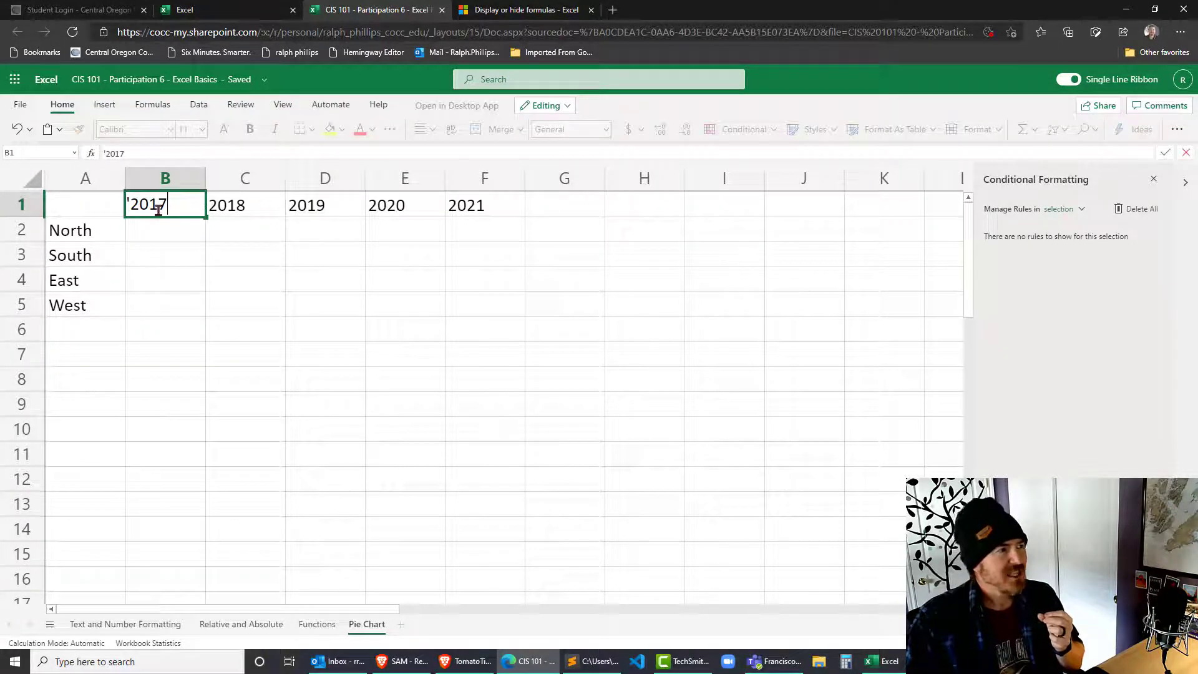
click(148, 242)
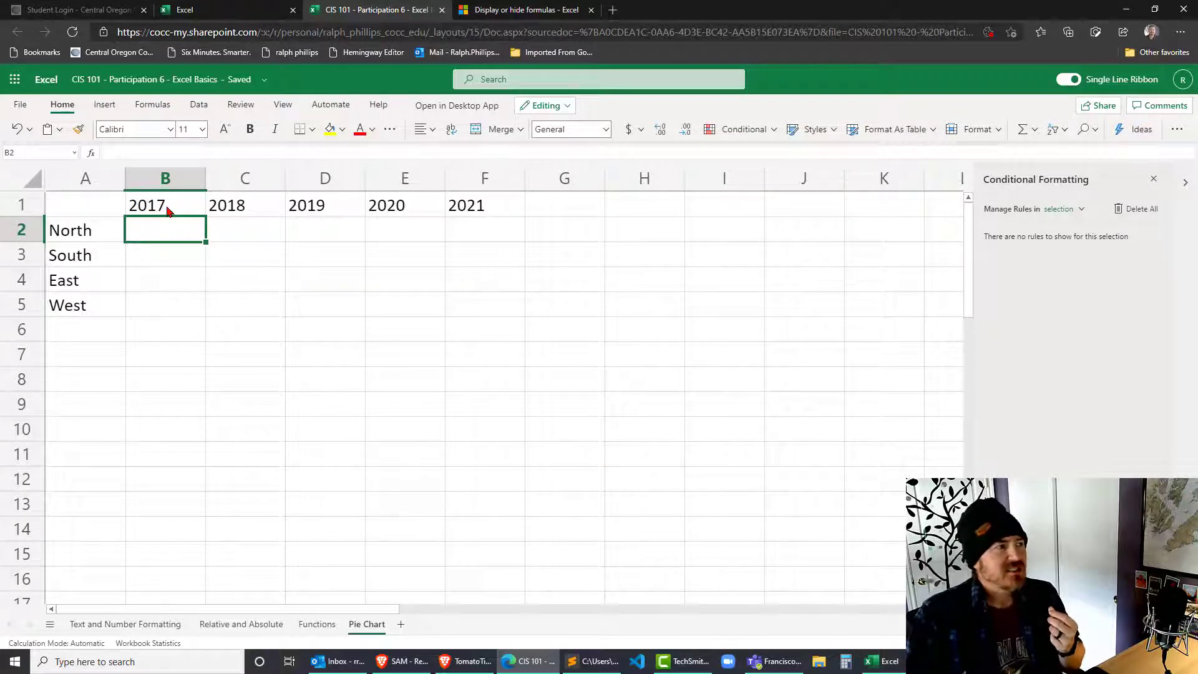
drag(166, 211, 454, 214)
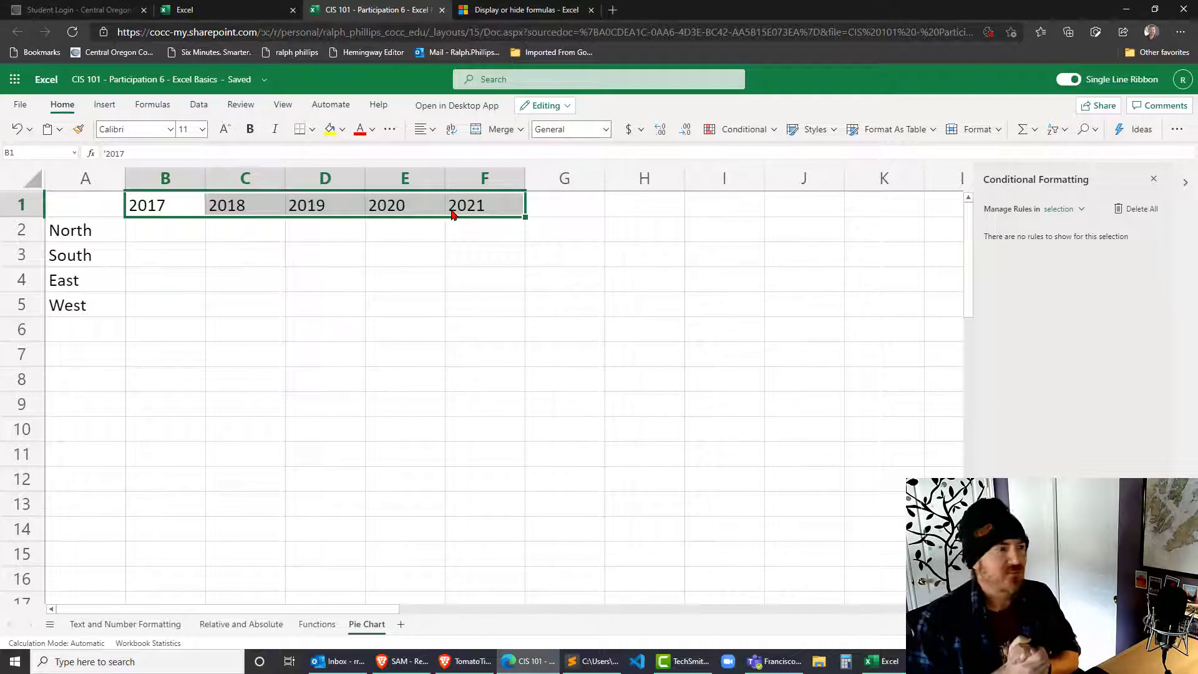
click(260, 234)
click(190, 213)
drag(223, 216, 450, 215)
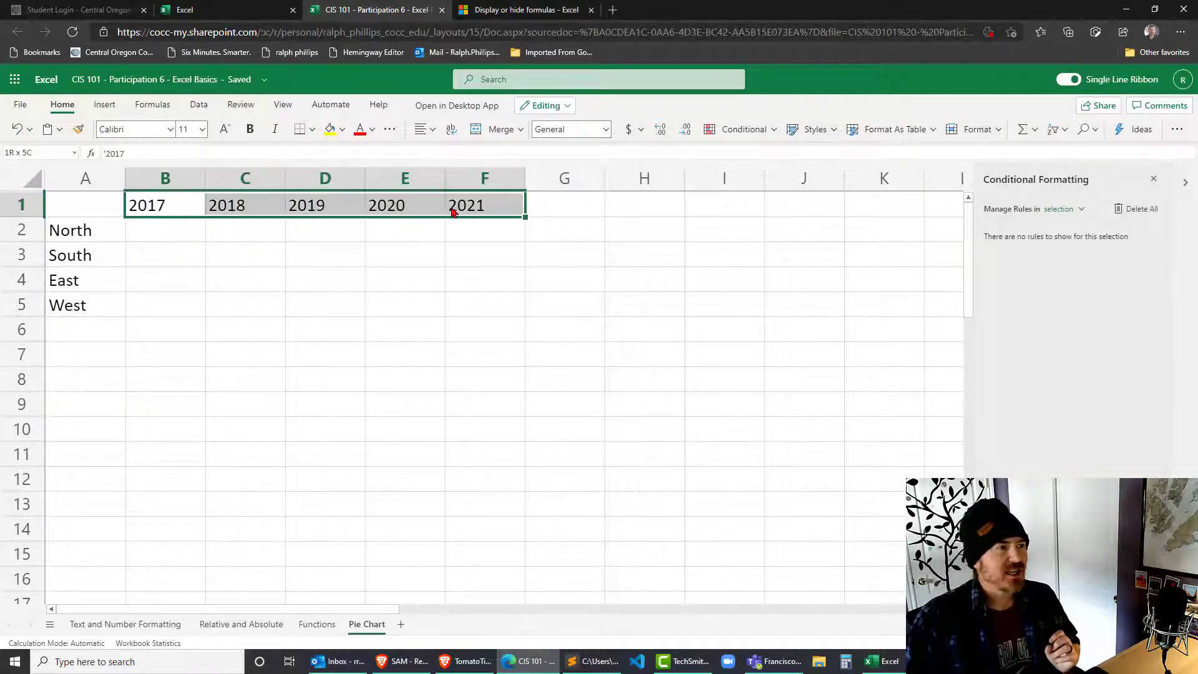
click(395, 334)
- Fill the whole range B2:F5 at once with the formula =RANDBETWEEN(111,999)
drag(164, 232, 496, 306)
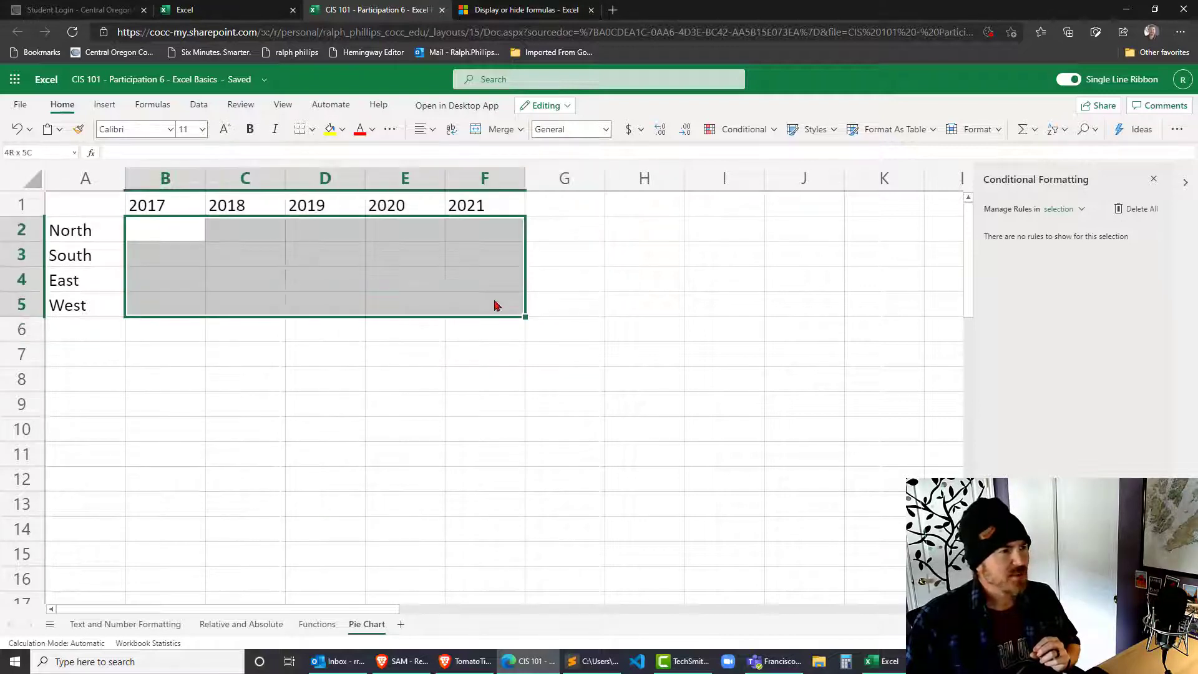
click(513, 388)
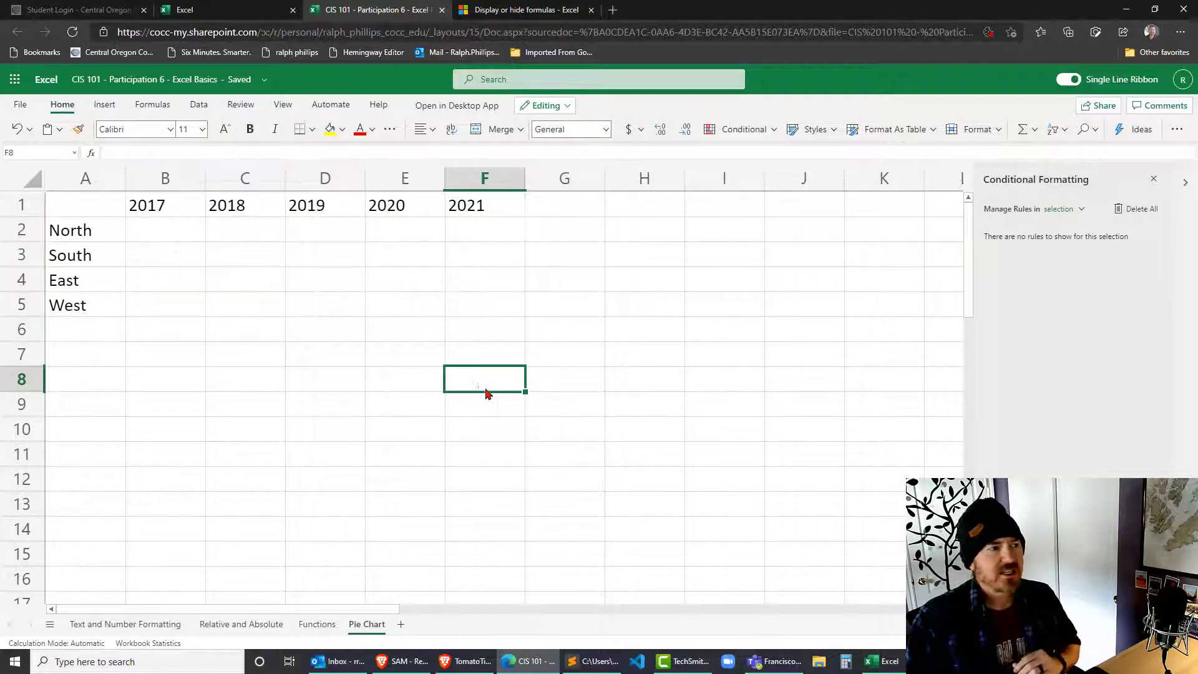
drag(150, 227, 468, 310)
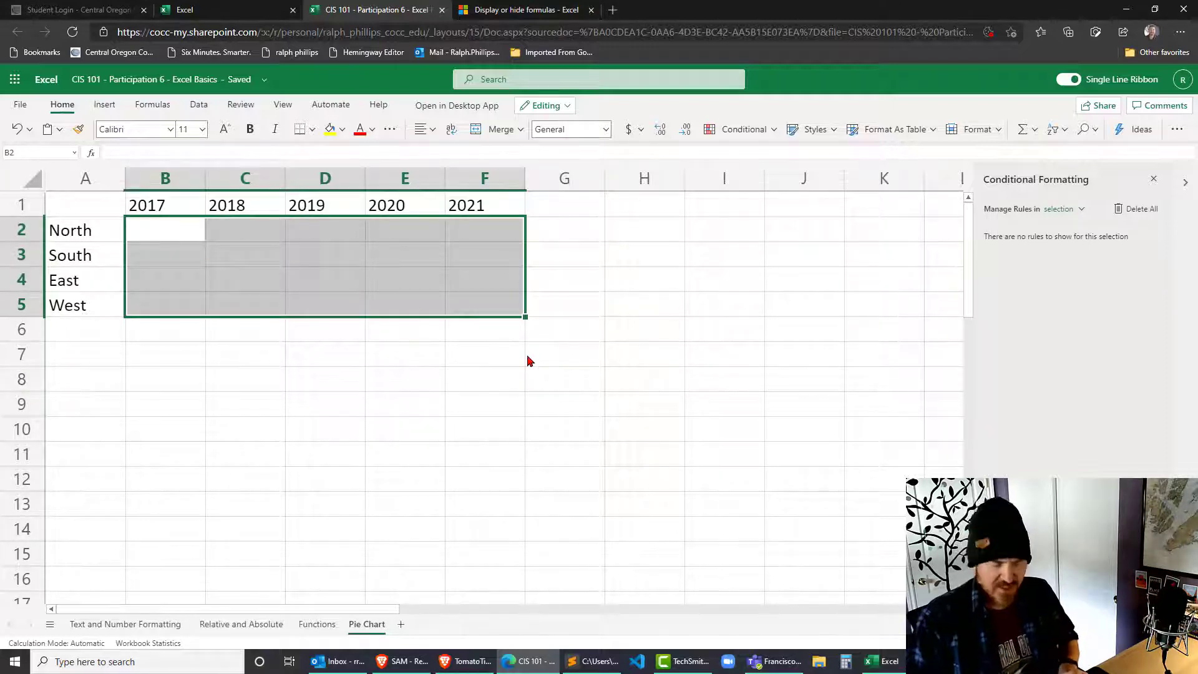
text(=randb)
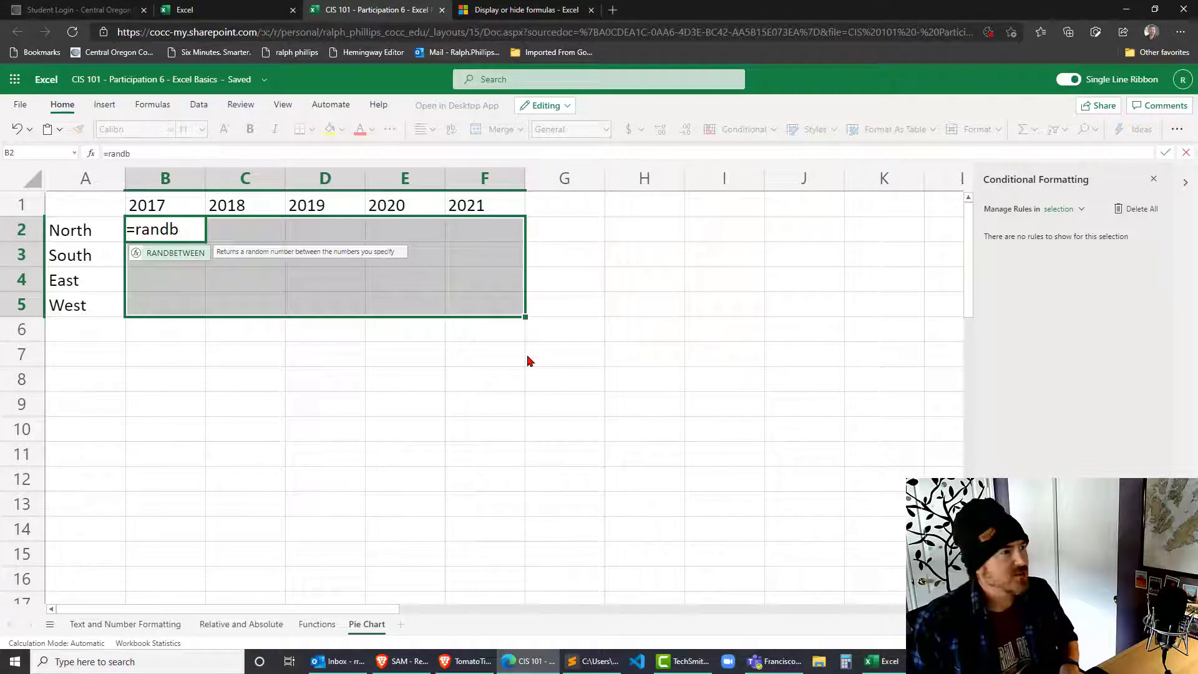
key(Tab)
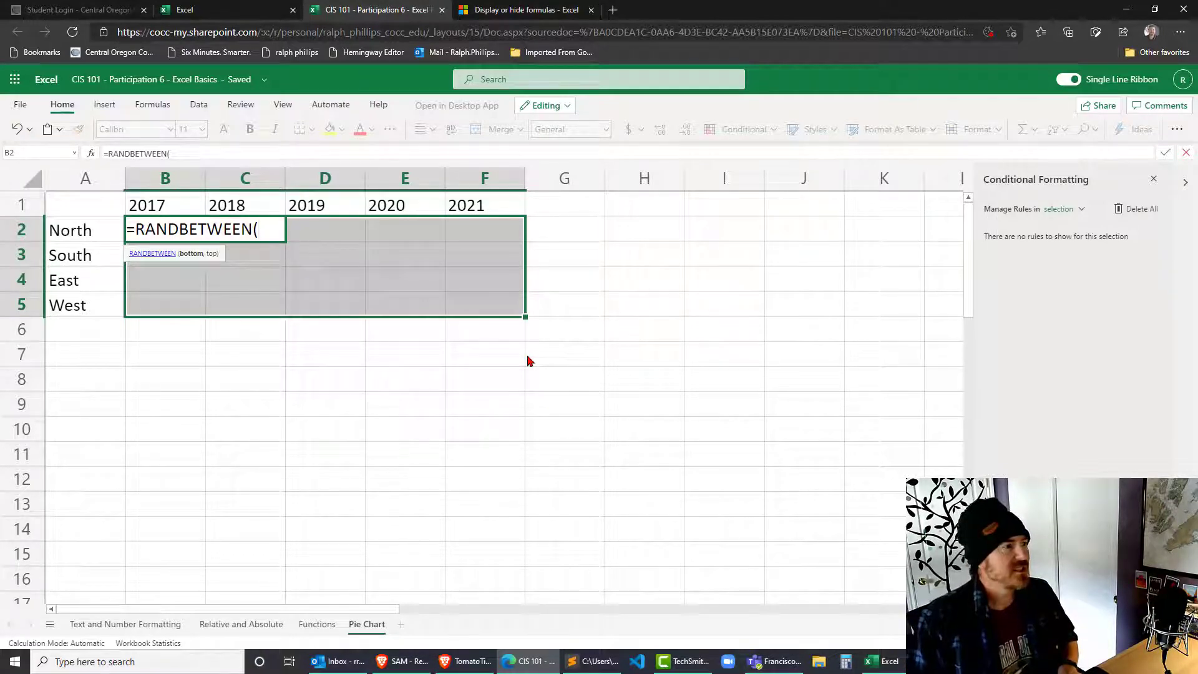
text(111)
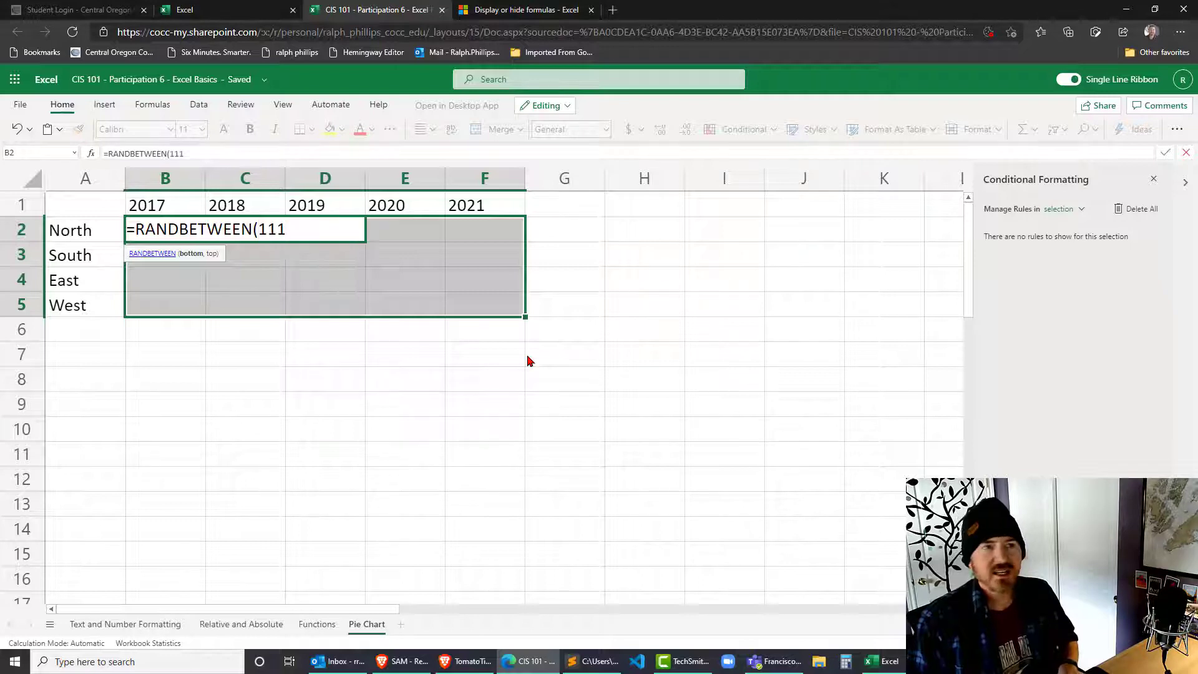
text(,999)
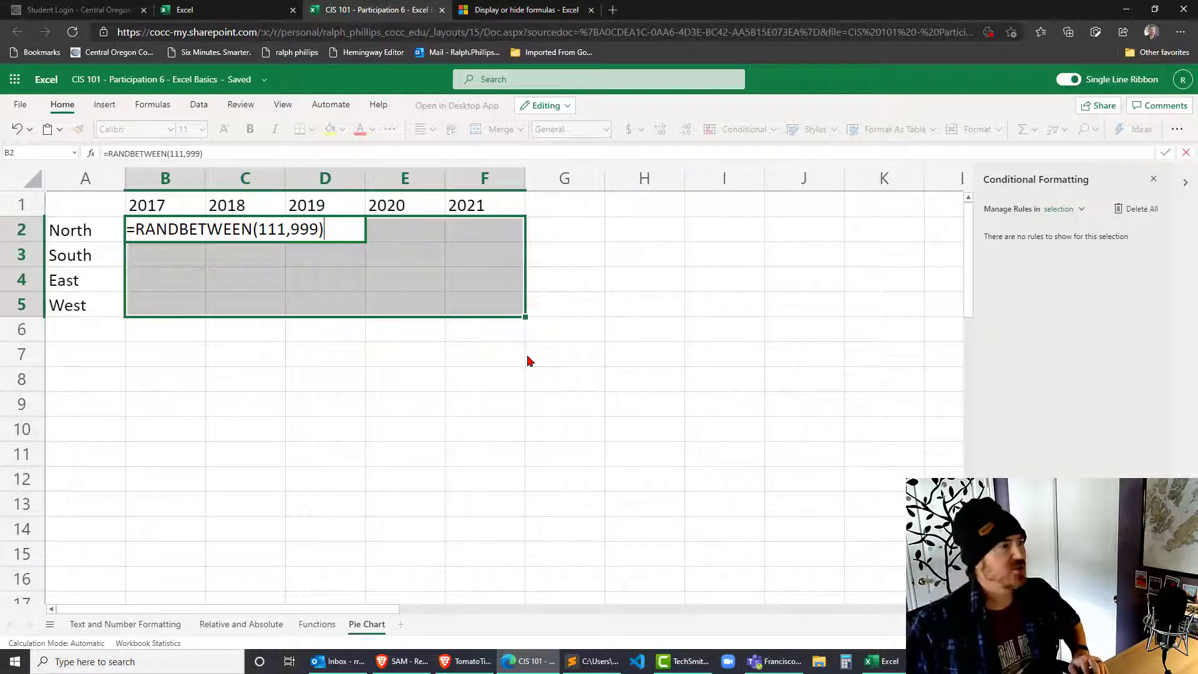
key(ctrl+Return)
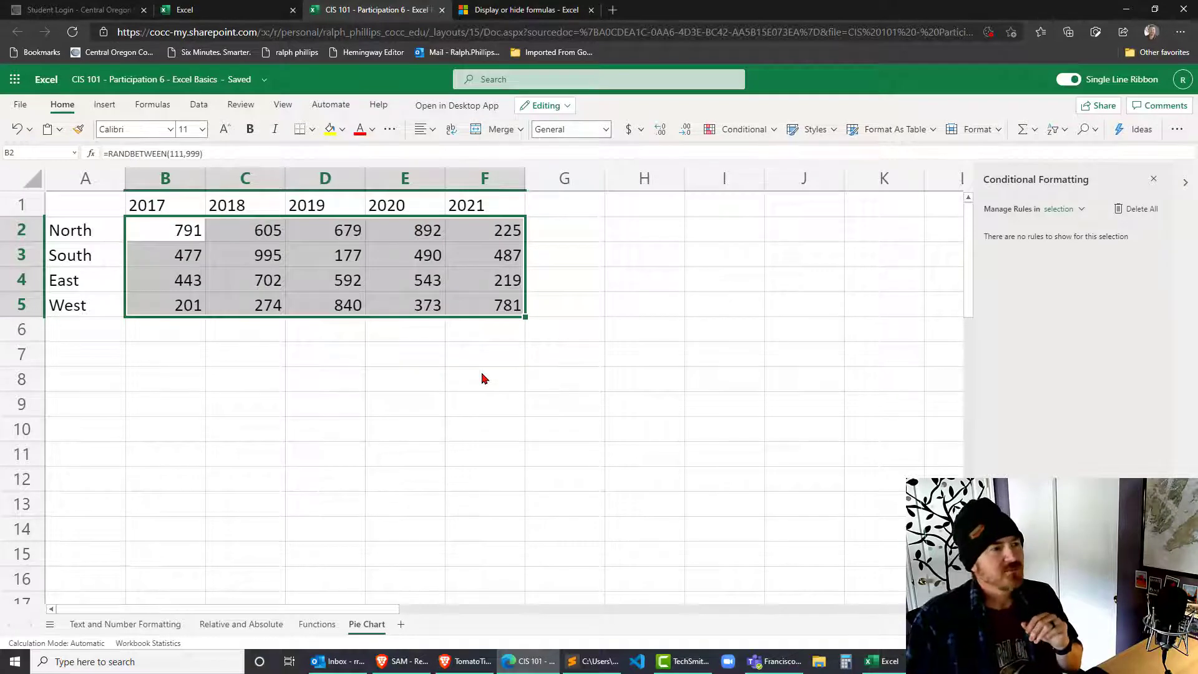
click(334, 336)
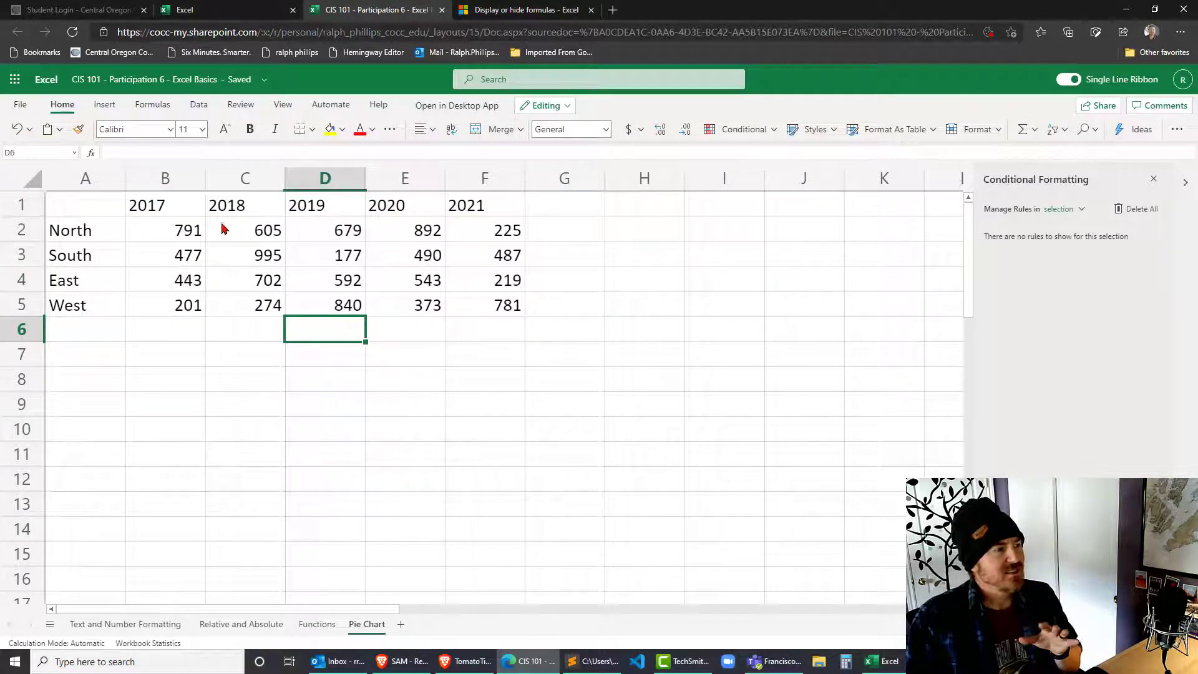
- Insert a pie chart from the labelled data in A1:F5, and move and shrink it to fit beside the table from column G
click(186, 235)
drag(186, 235, 500, 312)
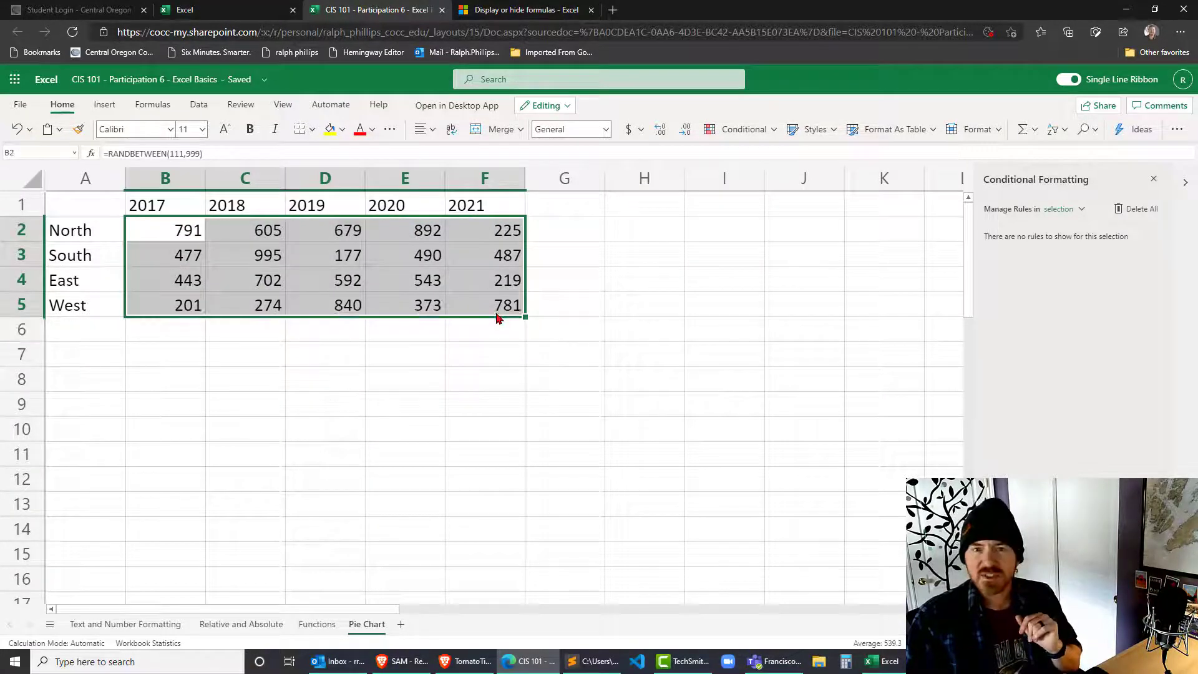
click(87, 210)
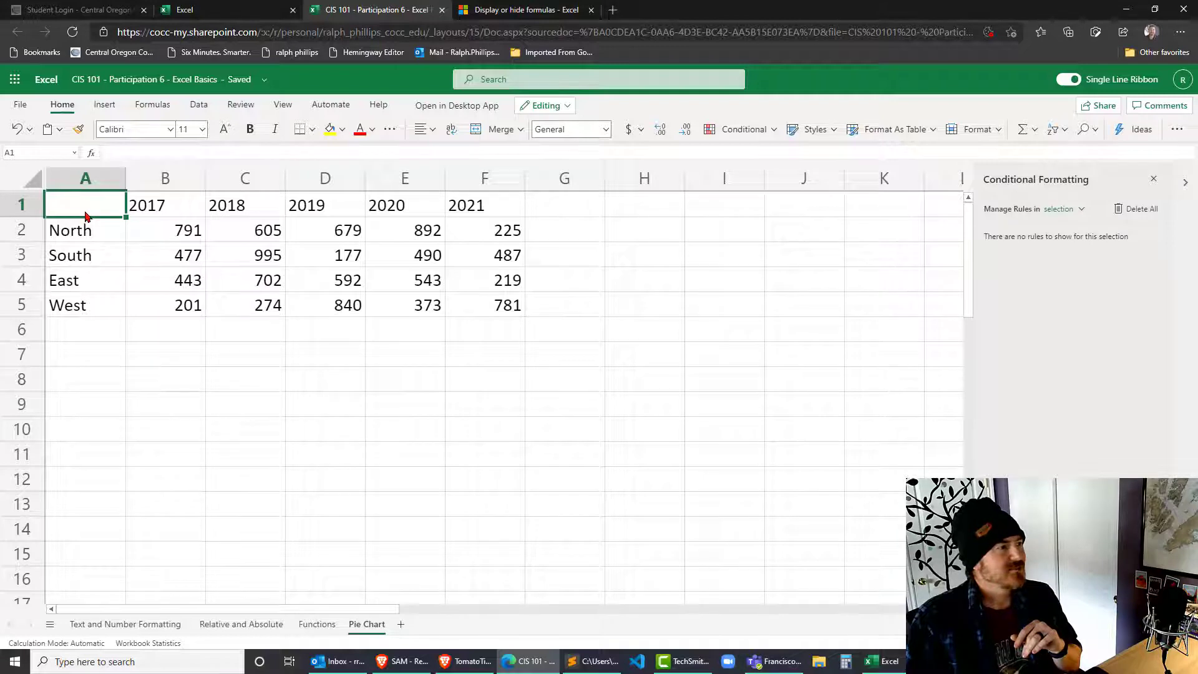
mouse_move(87, 217)
mouse_down()
mouse_move(126, 244)
mouse_move(477, 286)
mouse_move(491, 301)
mouse_up()
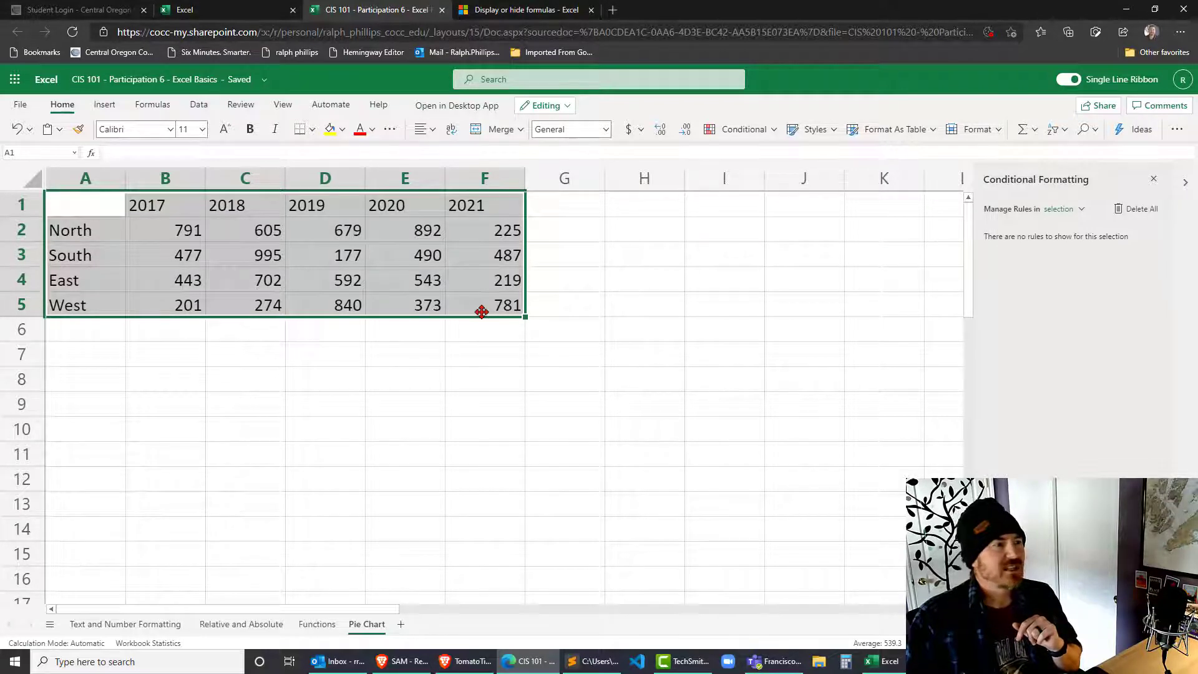
click(104, 110)
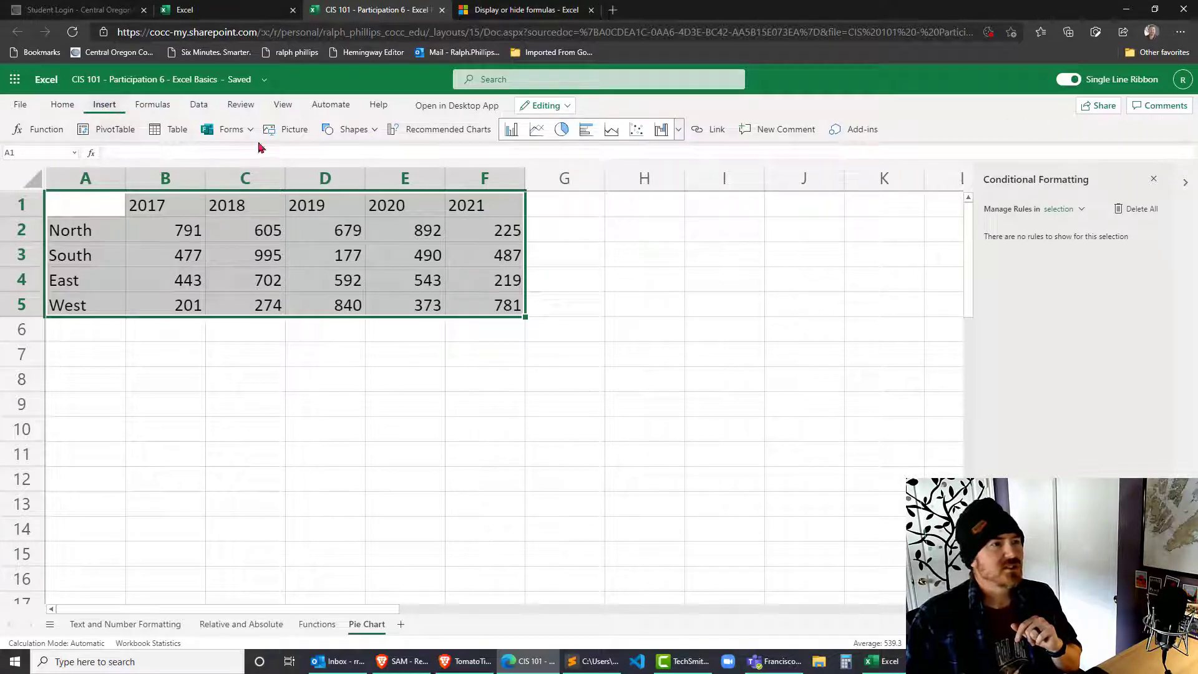
click(559, 130)
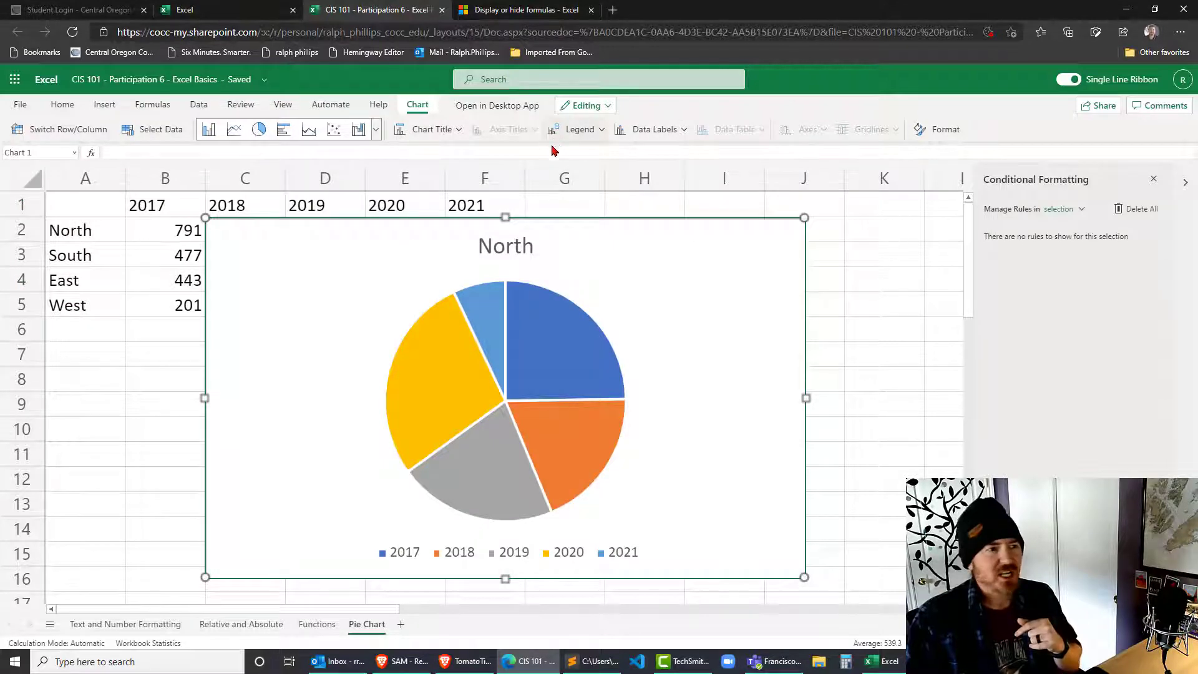
drag(652, 244, 751, 247)
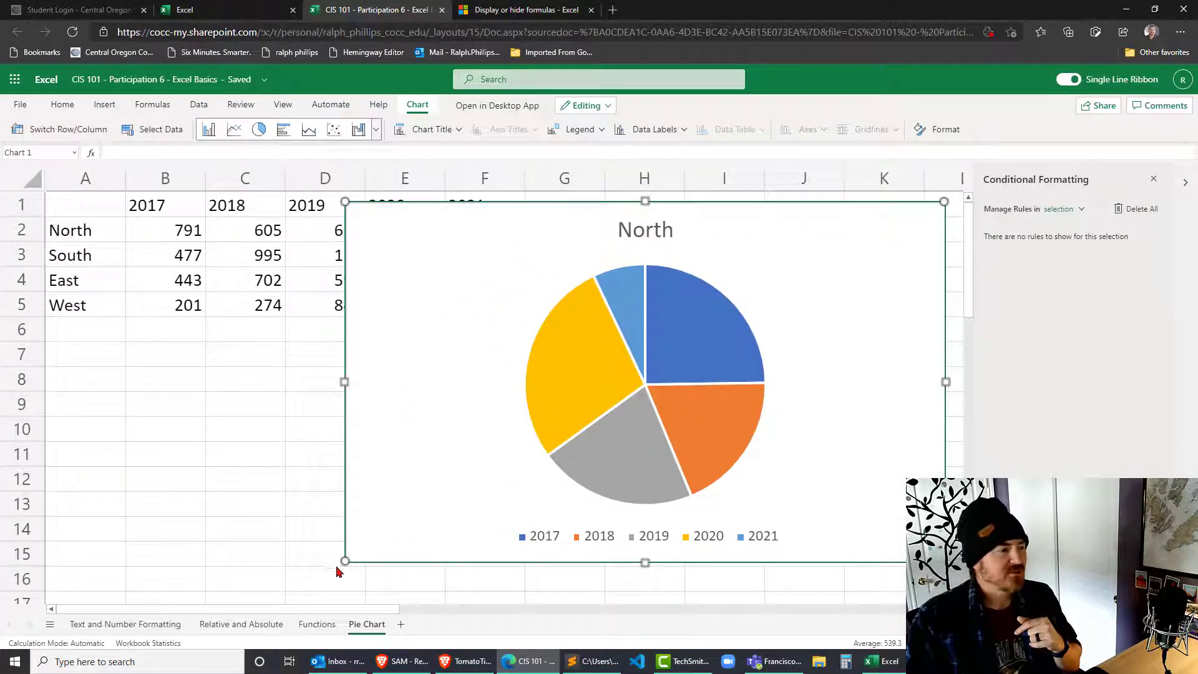
drag(347, 561, 539, 462)
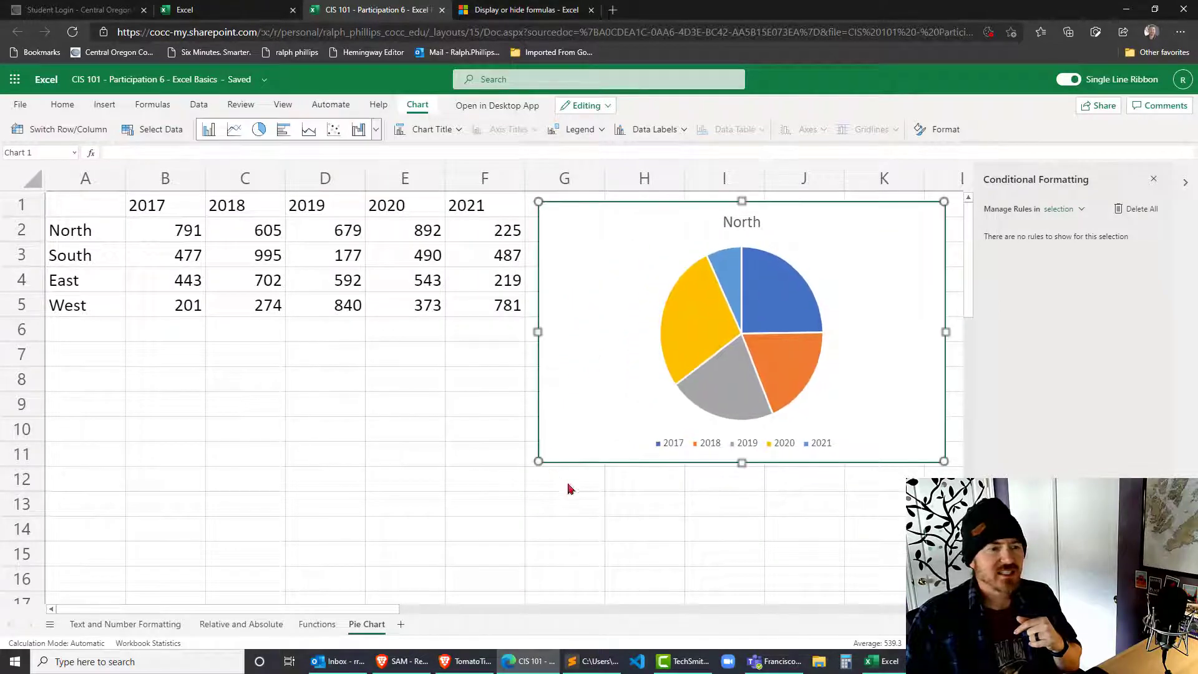
- Insert a second pie chart from A1:B5 and place it, reduced in size, below the data table
click(671, 509)
click(243, 406)
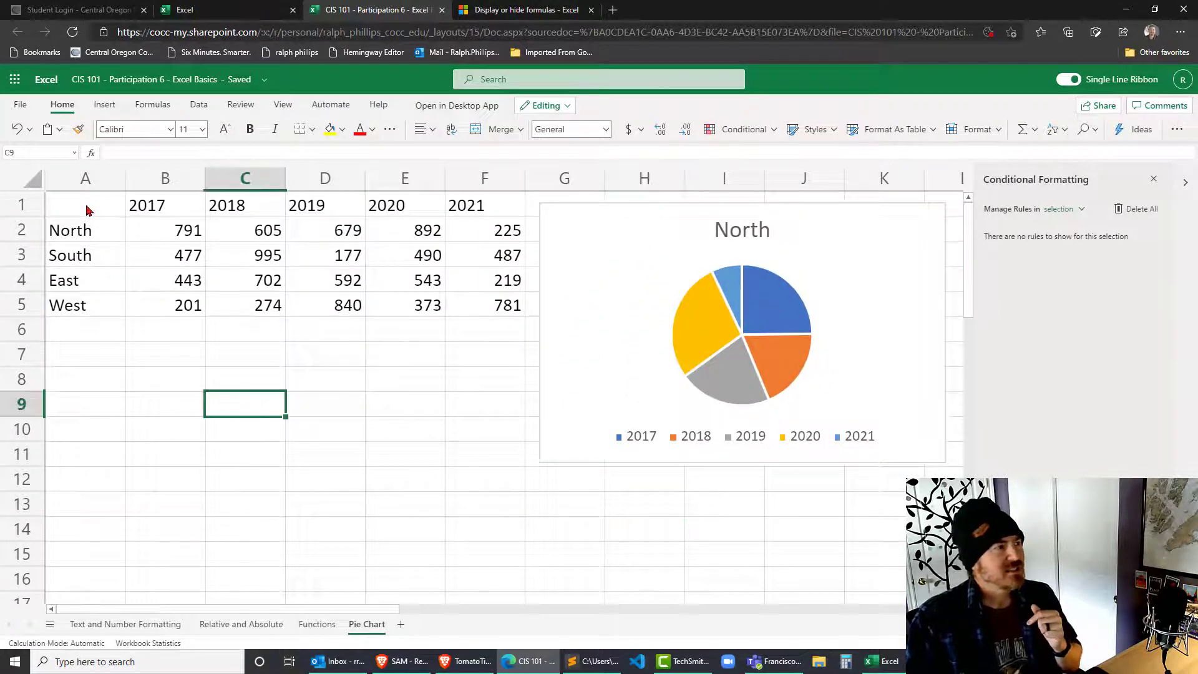
click(83, 210)
drag(88, 213, 161, 312)
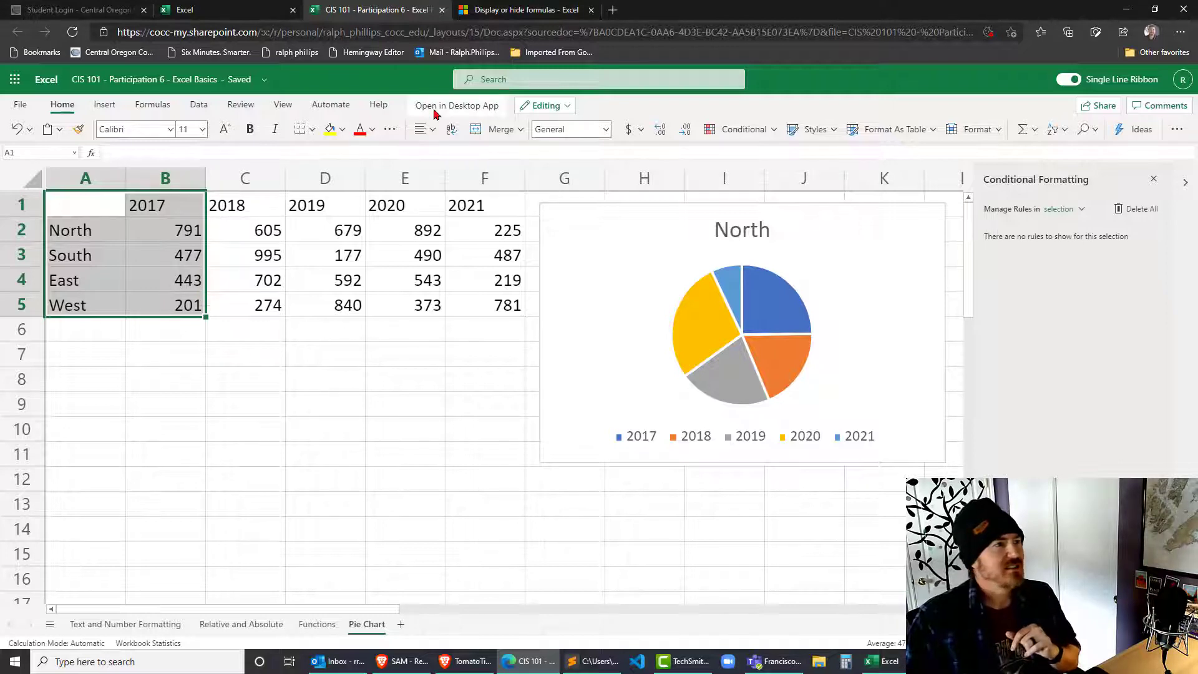
click(101, 105)
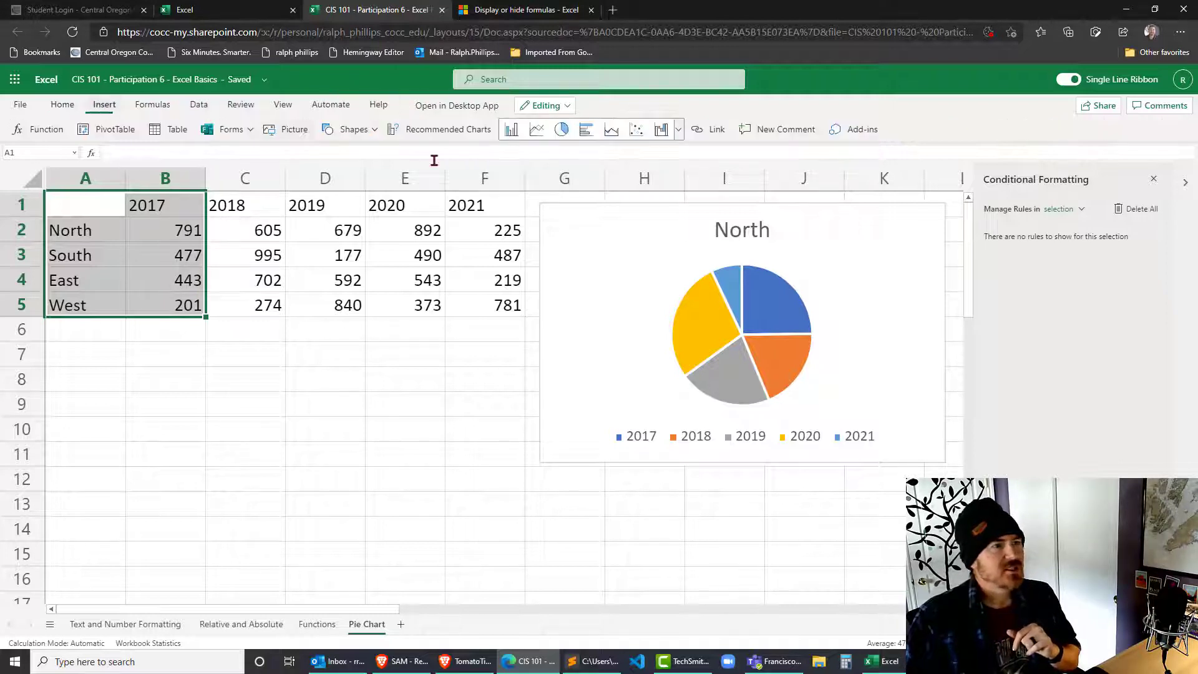
click(561, 131)
drag(805, 218, 591, 312)
drag(549, 361, 417, 369)
click(575, 560)
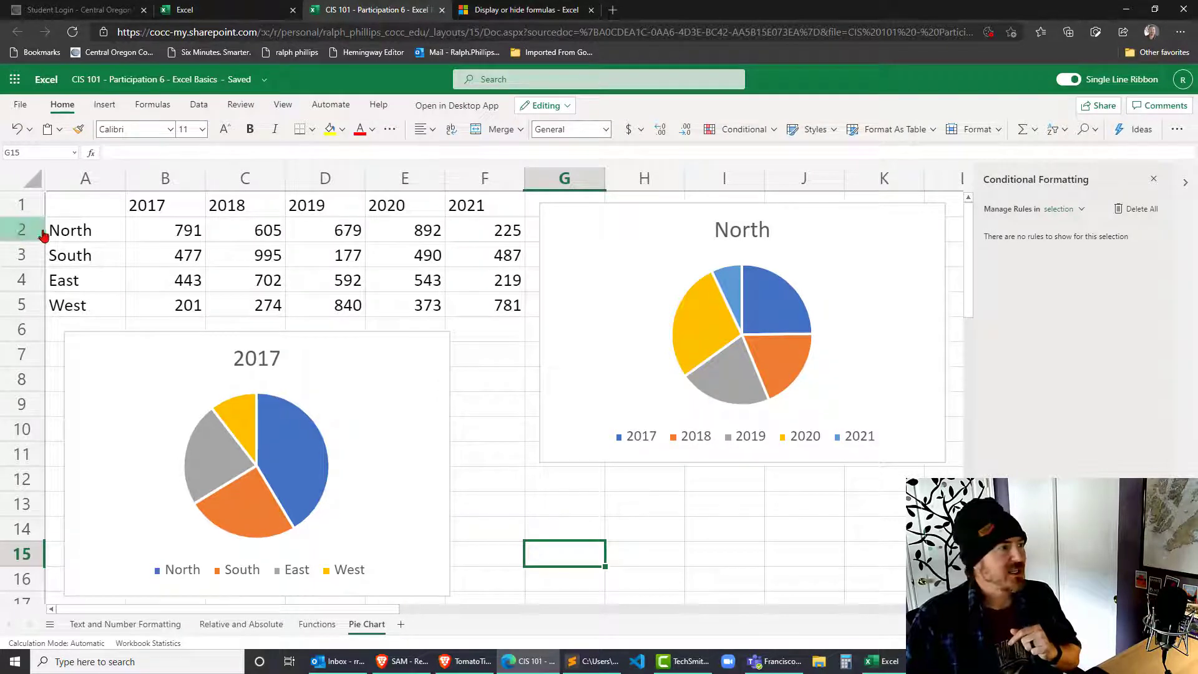
- Try to insert a pie chart from the non-adjacent ranges A1:A5 and F1:F5, and clear the selection
click(78, 214)
drag(79, 214, 82, 314)
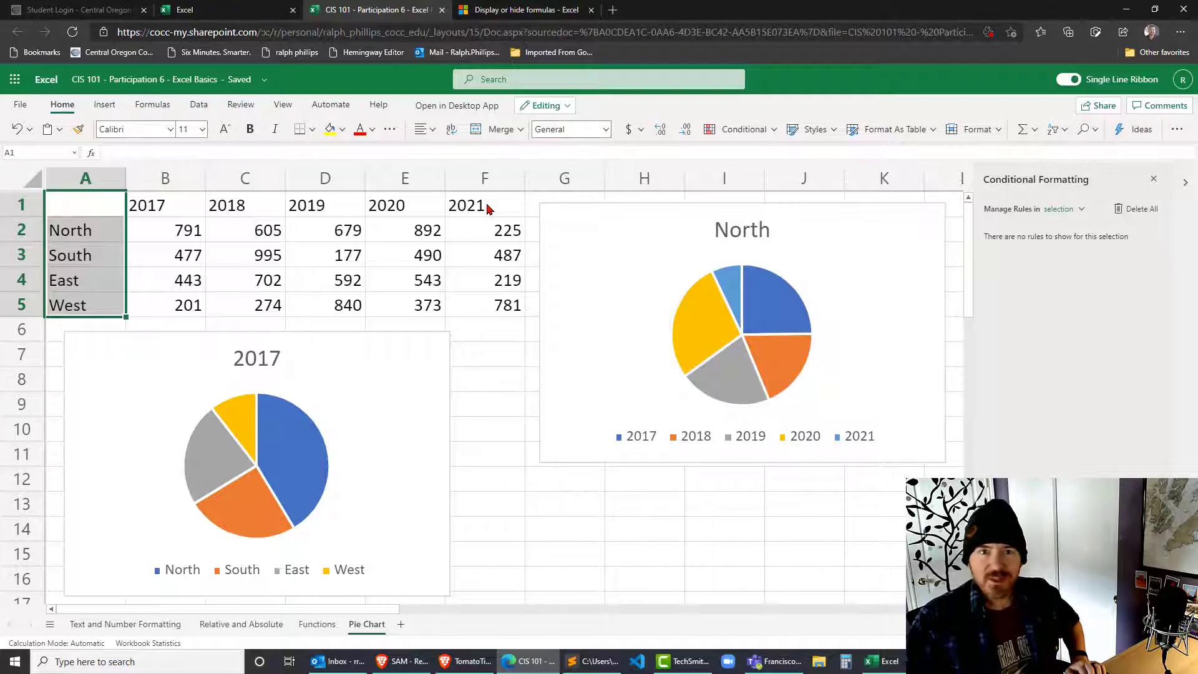
drag(488, 208, 501, 310)
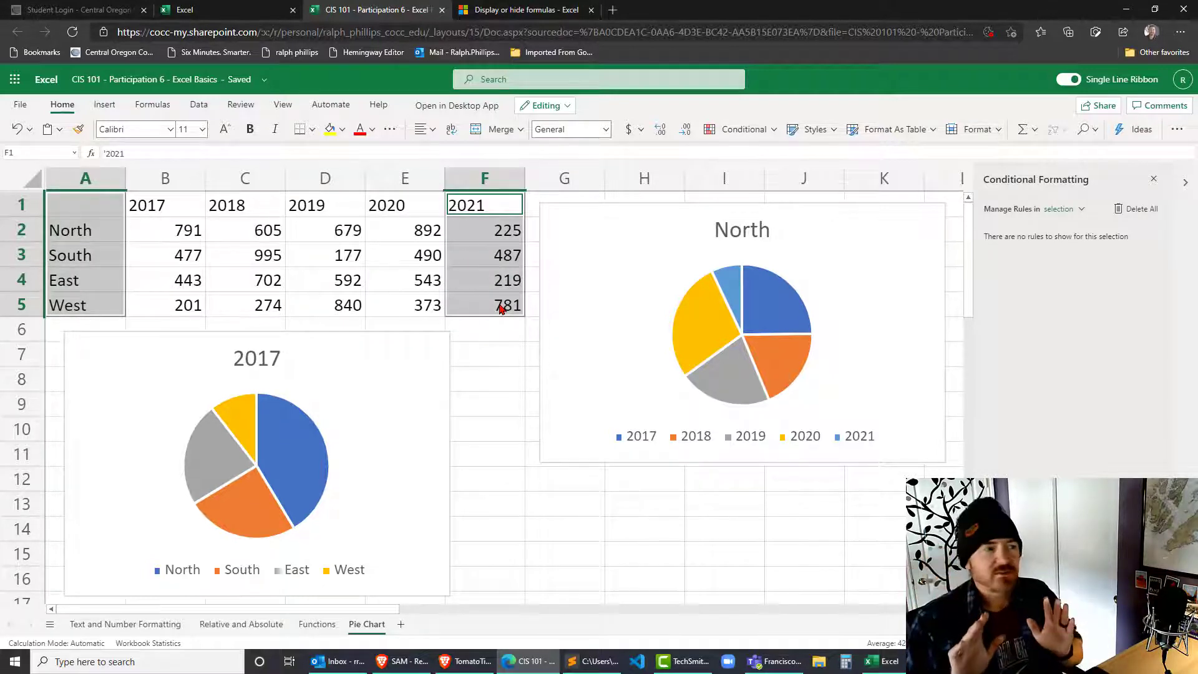
click(107, 106)
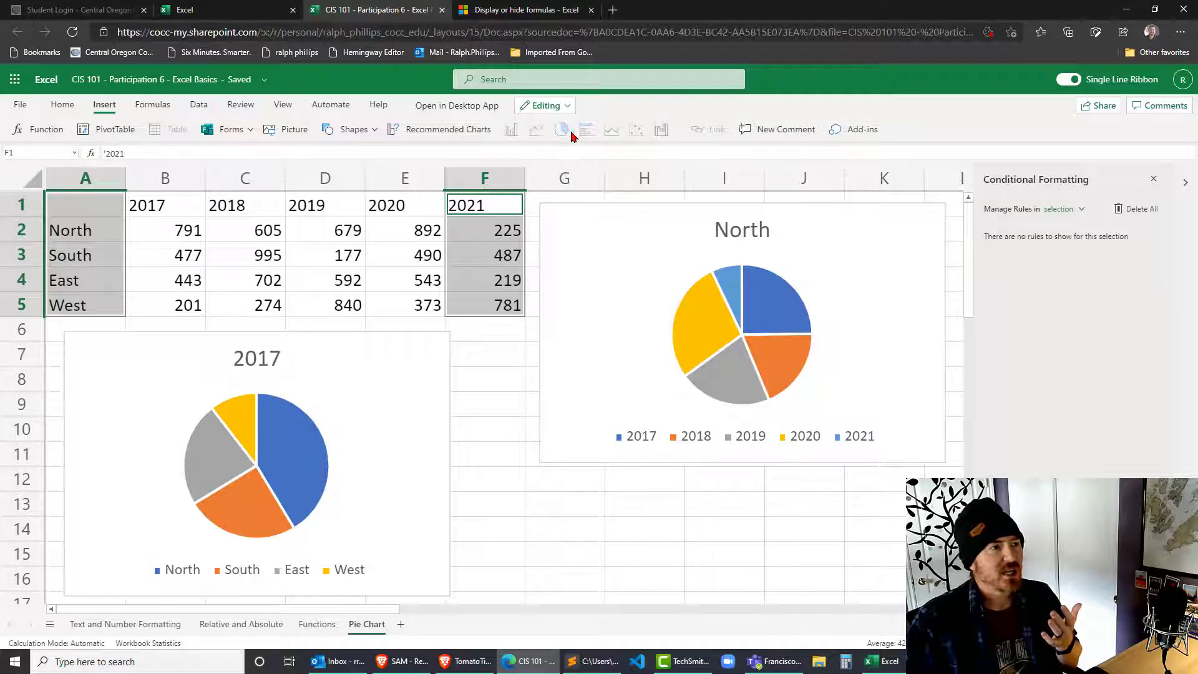
click(480, 413)
click(486, 362)
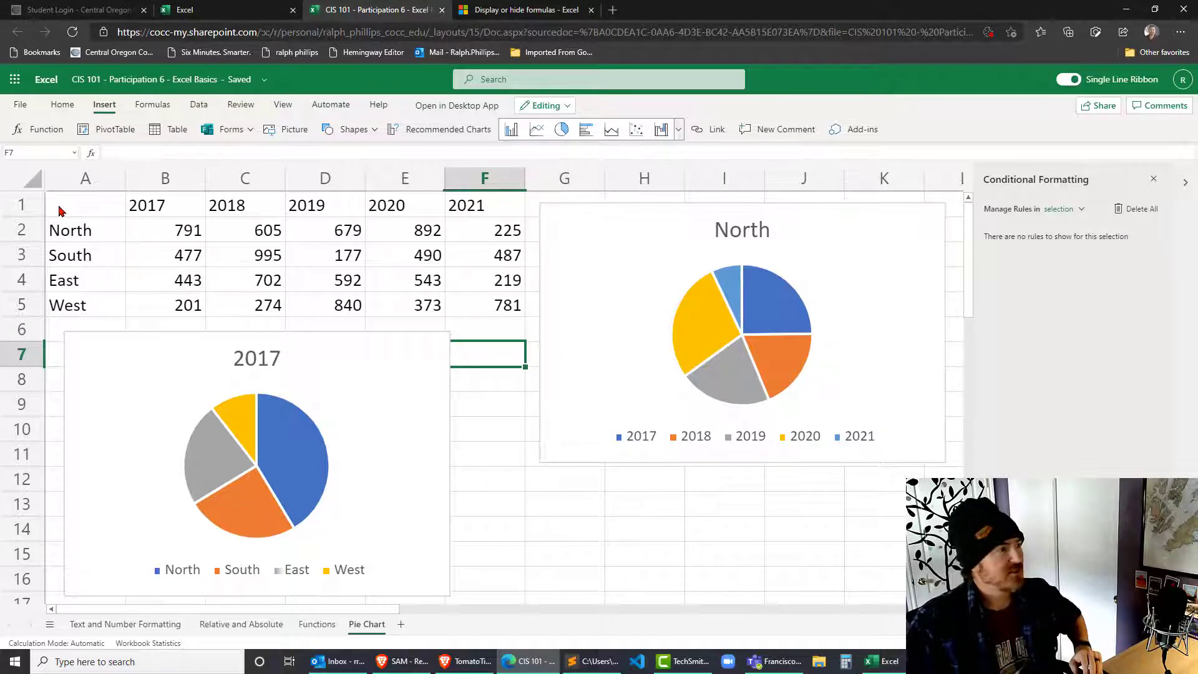
- Try to get recommended charts for the non-adjacent ranges A1:A5 and F1:F5, and close the recommendations
drag(64, 206, 91, 305)
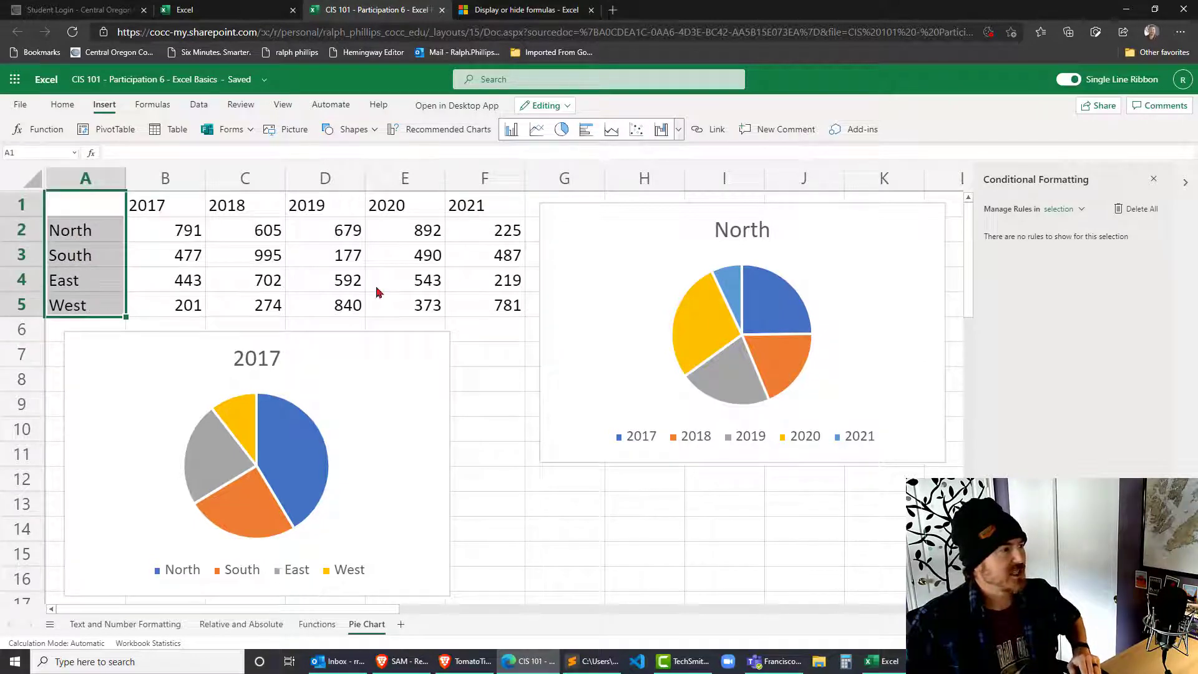
drag(473, 213, 482, 305)
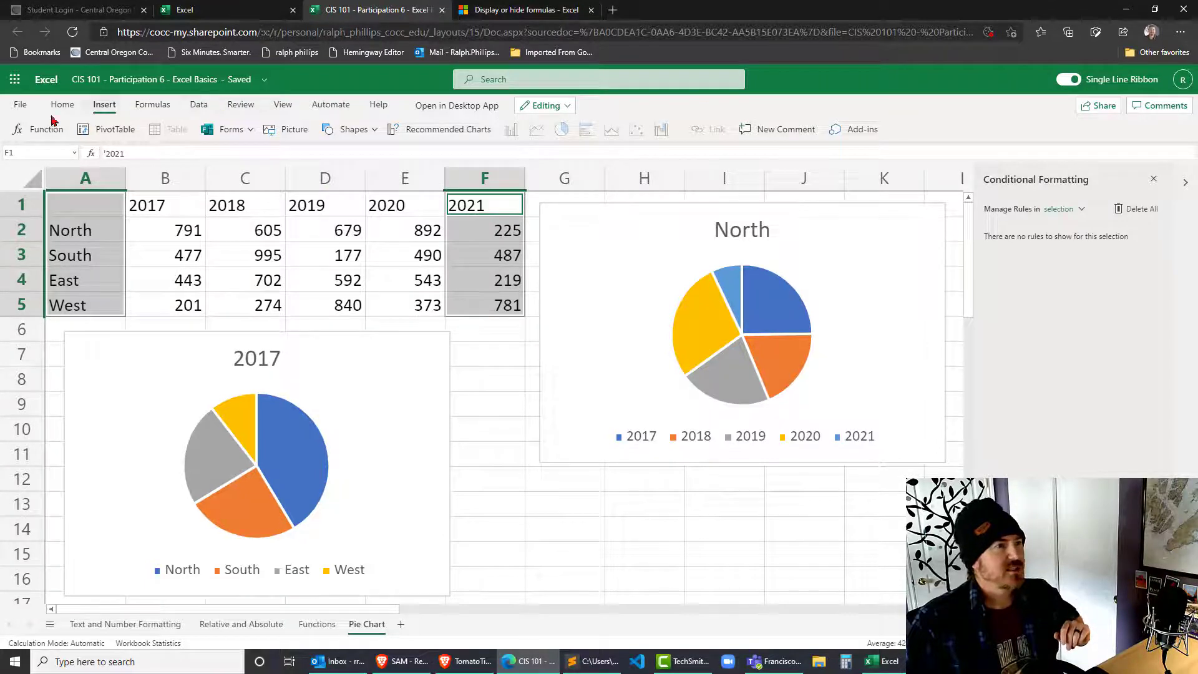
click(446, 130)
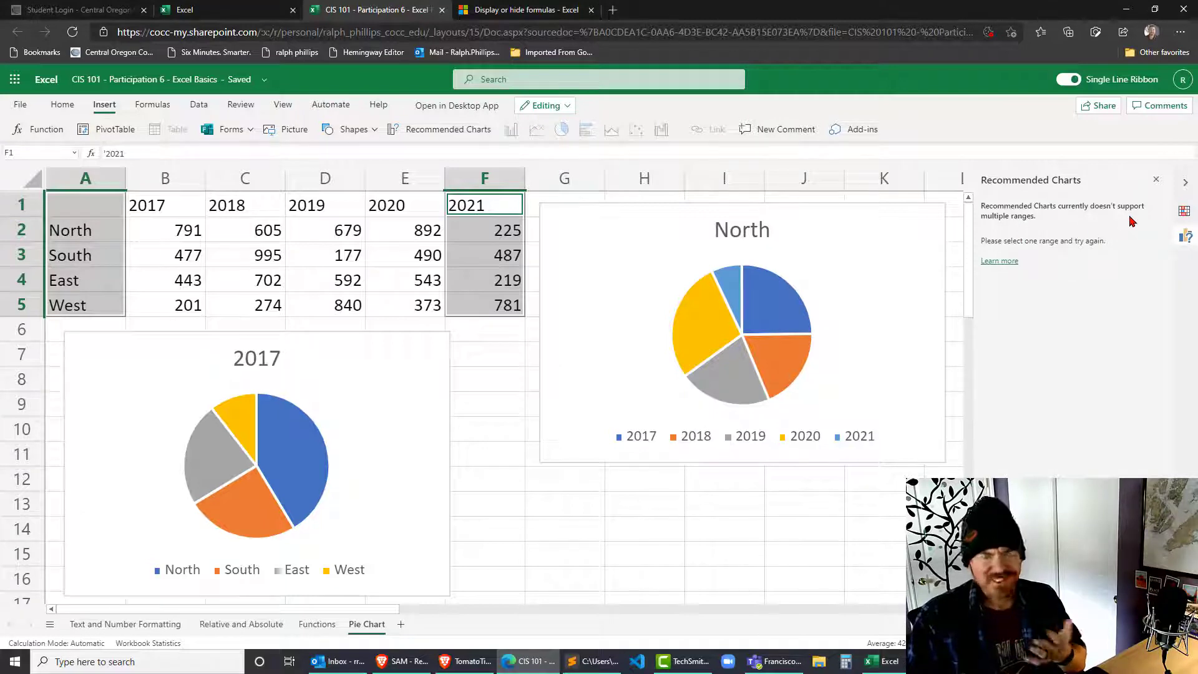
click(1156, 180)
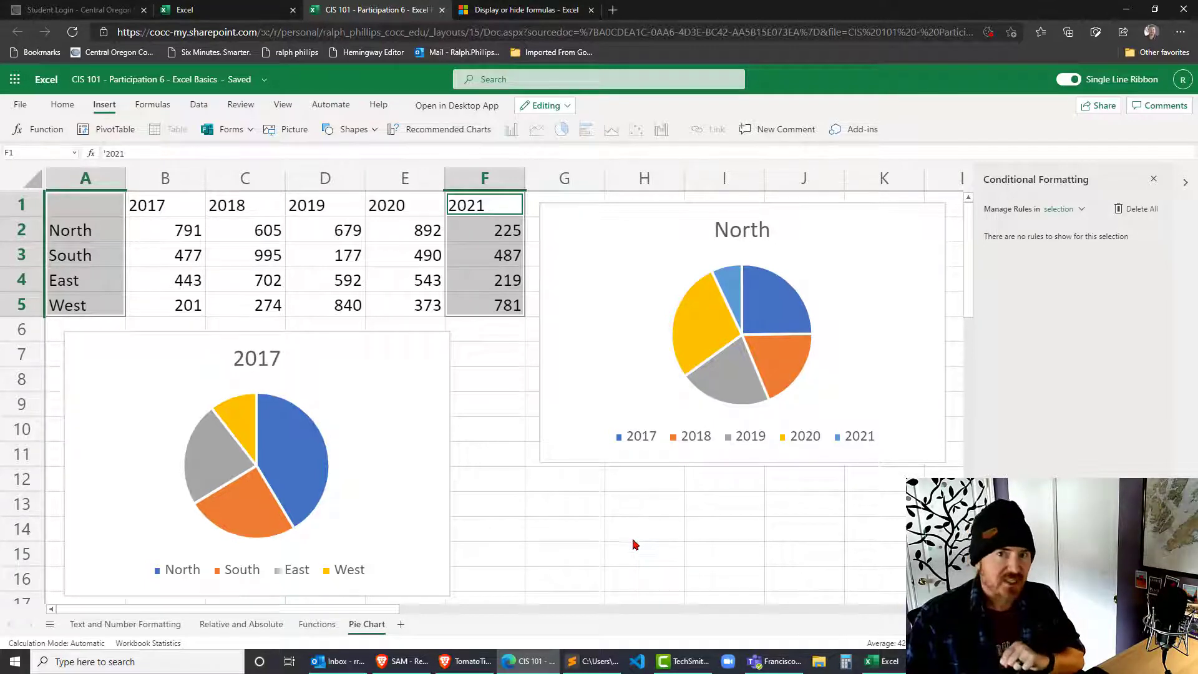
- Select the region labels in A1:A5 together with the 2021 column F1:F5, and release the selection
click(326, 282)
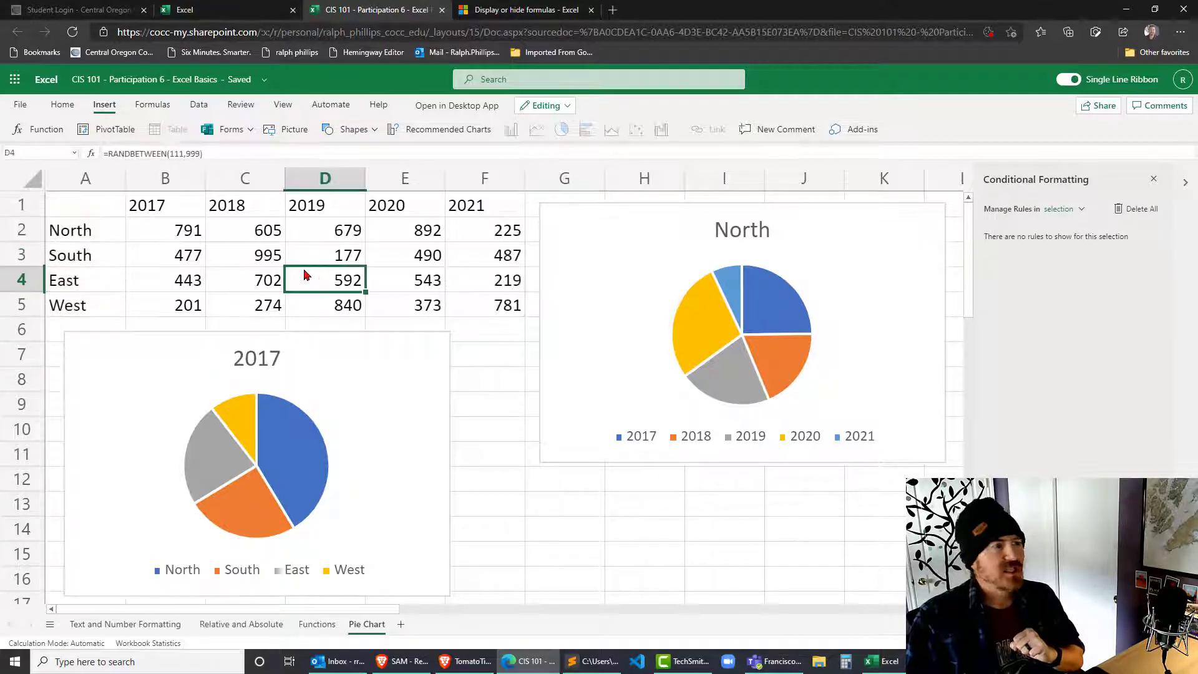
drag(93, 203, 92, 310)
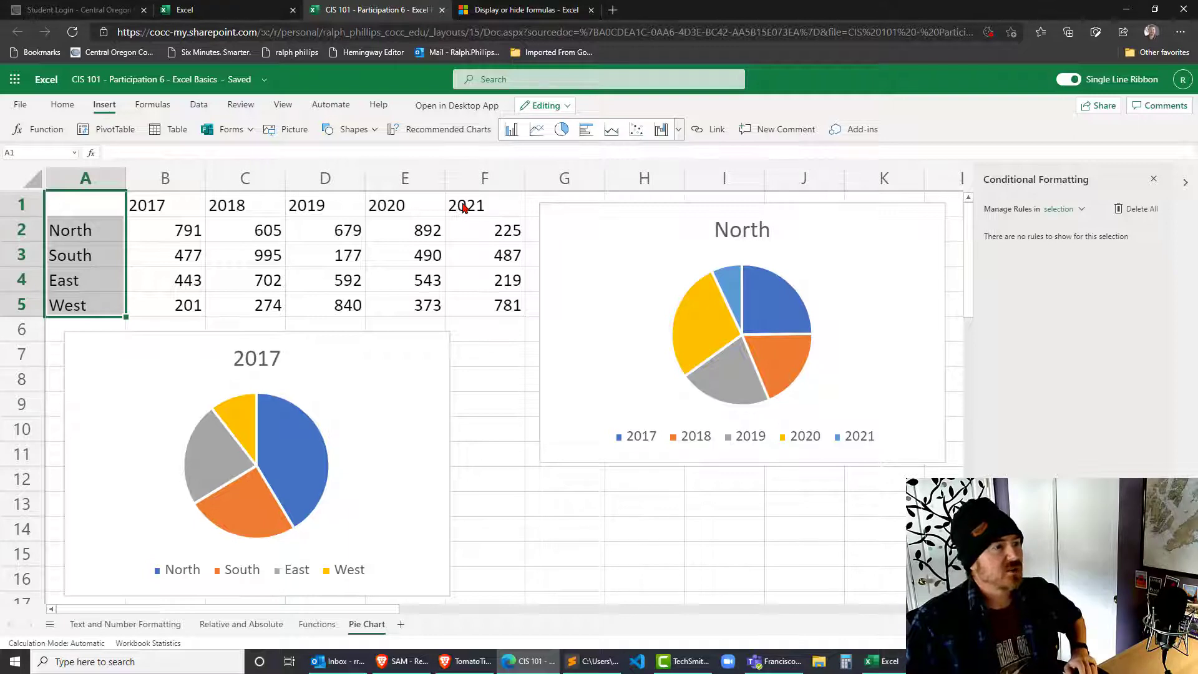
drag(465, 206, 464, 310)
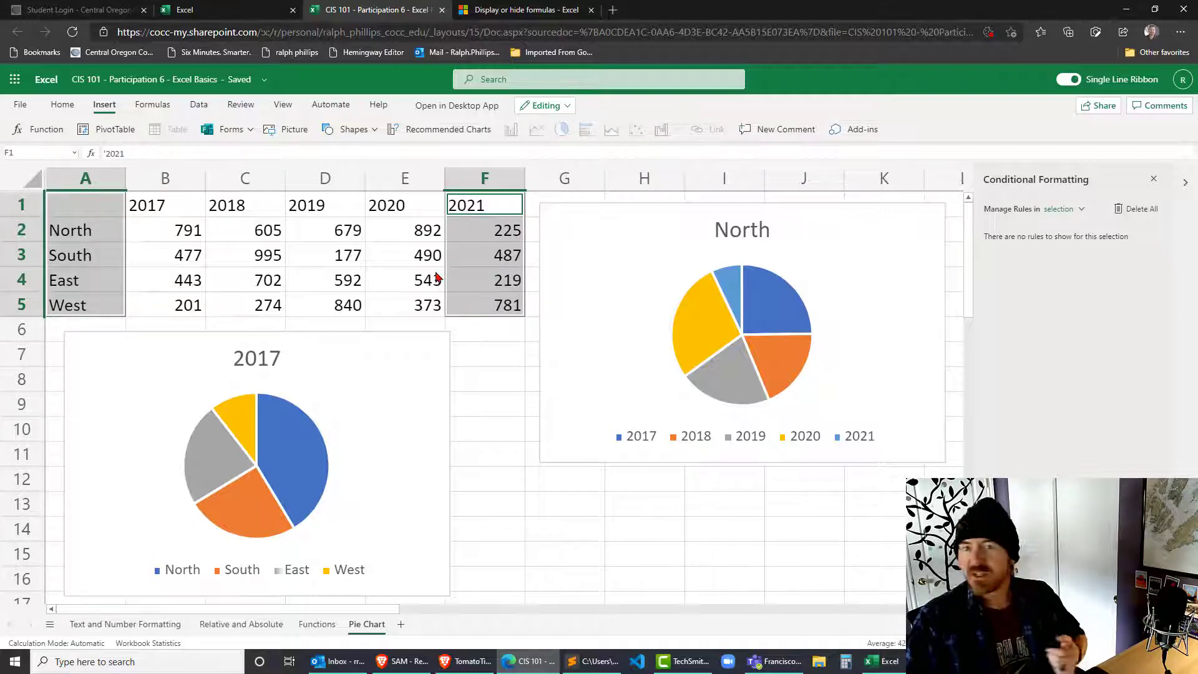
click(485, 428)
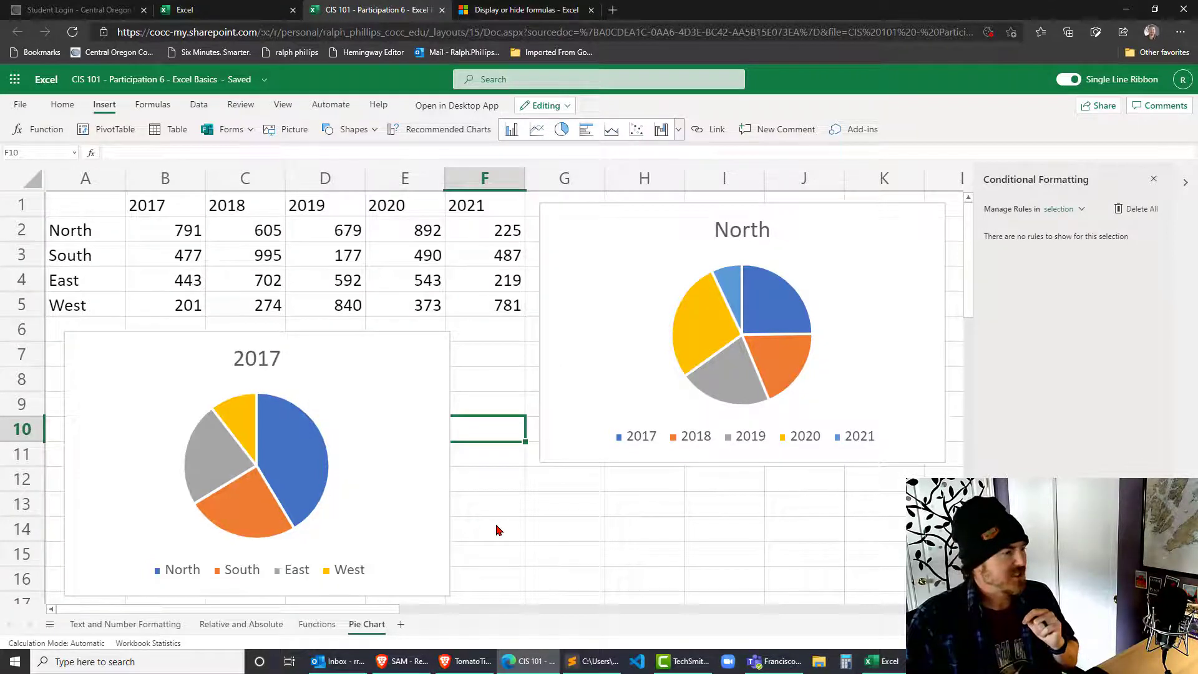
- Review the Text and Number Formatting sheet and, on Relative and Absolute, the formula in D1 and the multiplication table in G1:N8
click(118, 624)
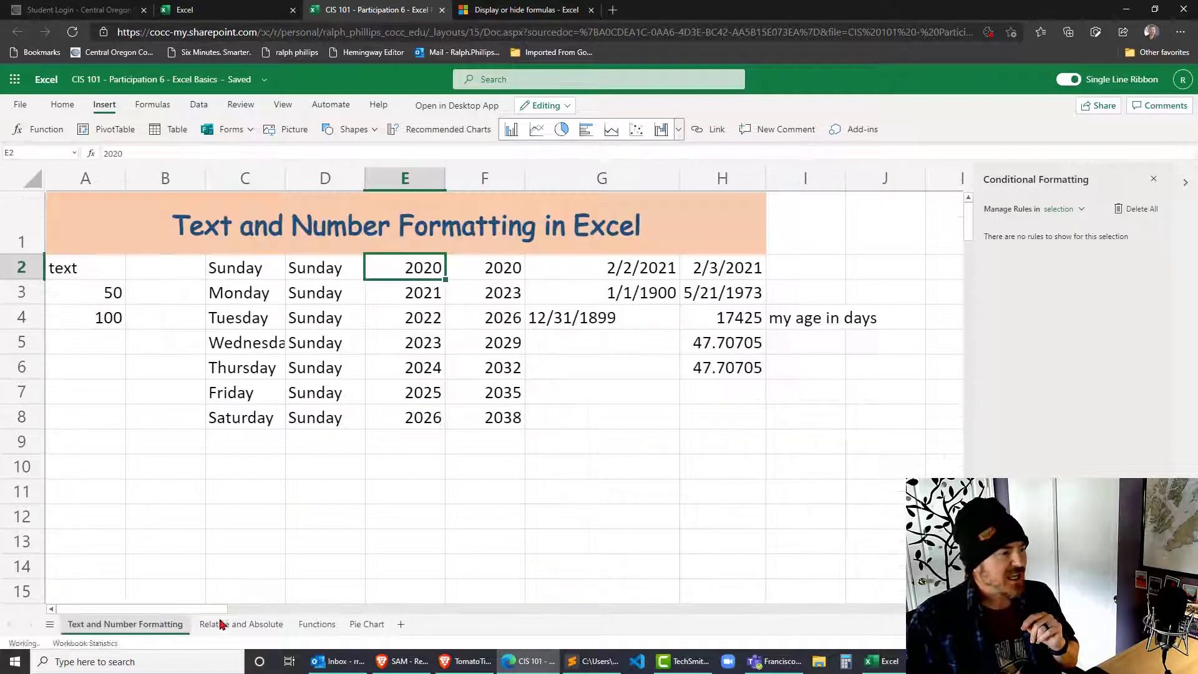
click(236, 625)
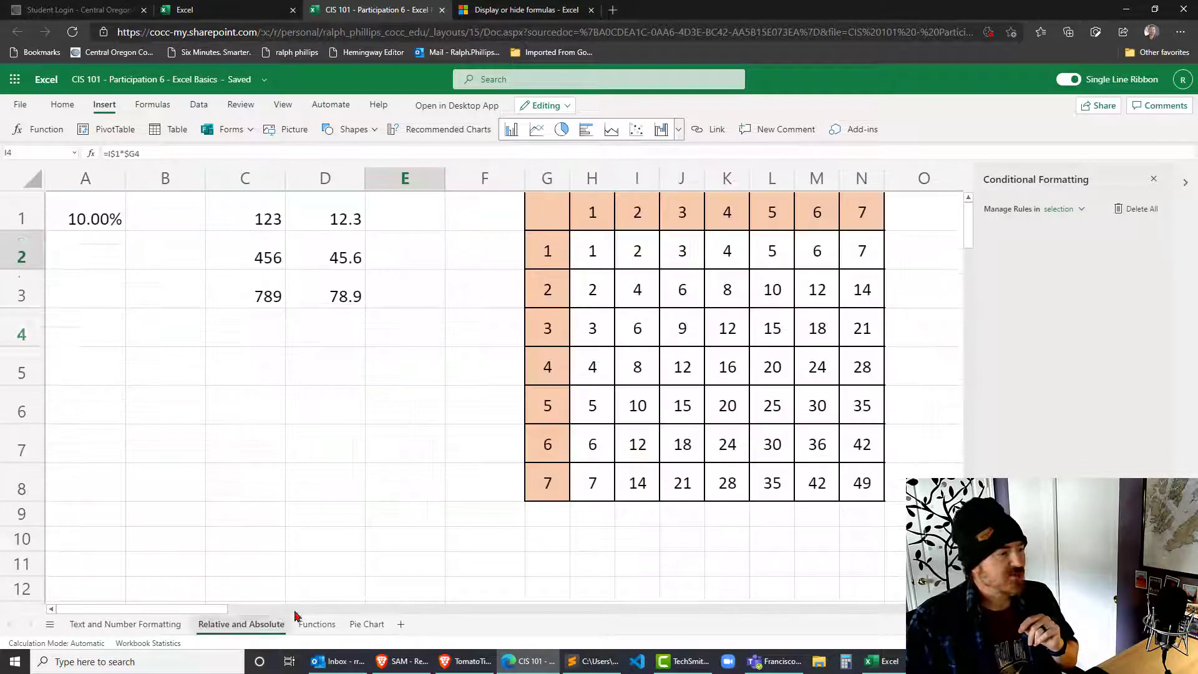
click(150, 629)
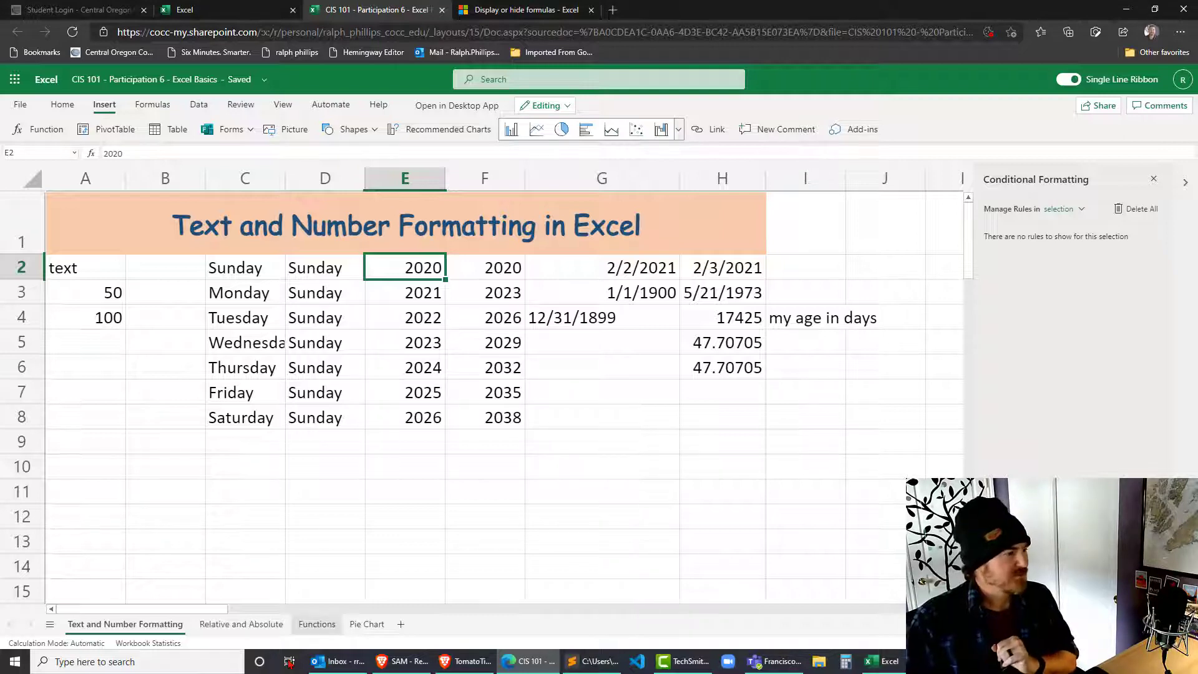
click(241, 624)
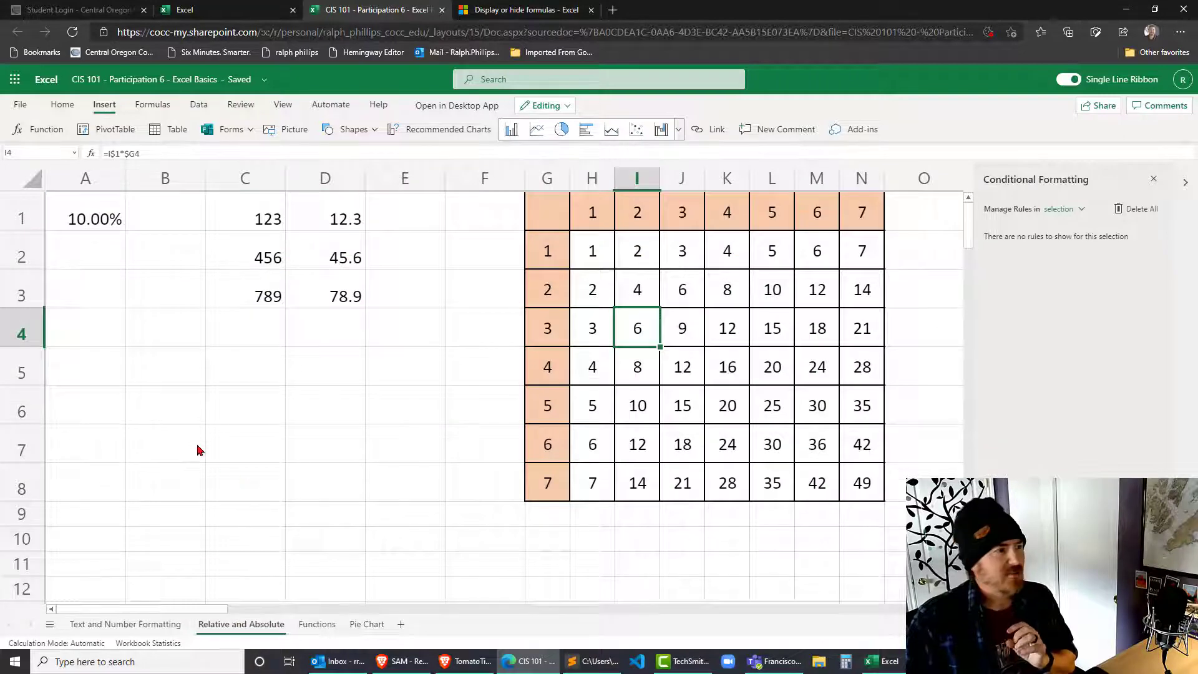
drag(99, 215, 331, 297)
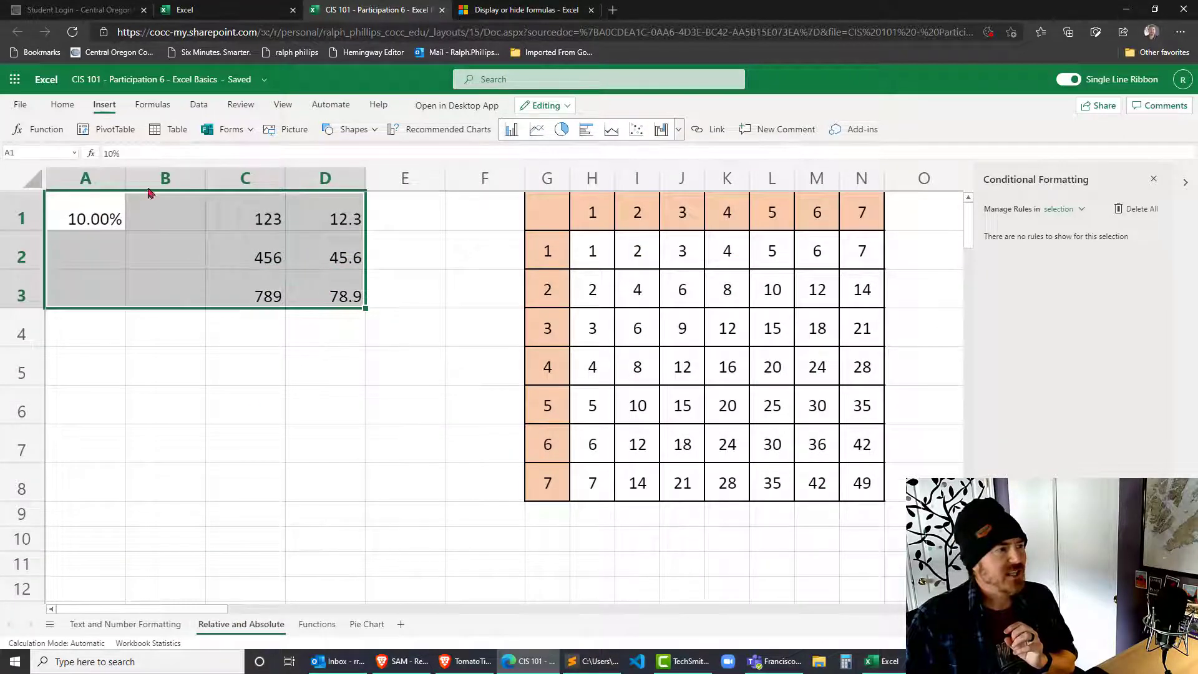
click(293, 253)
click(330, 223)
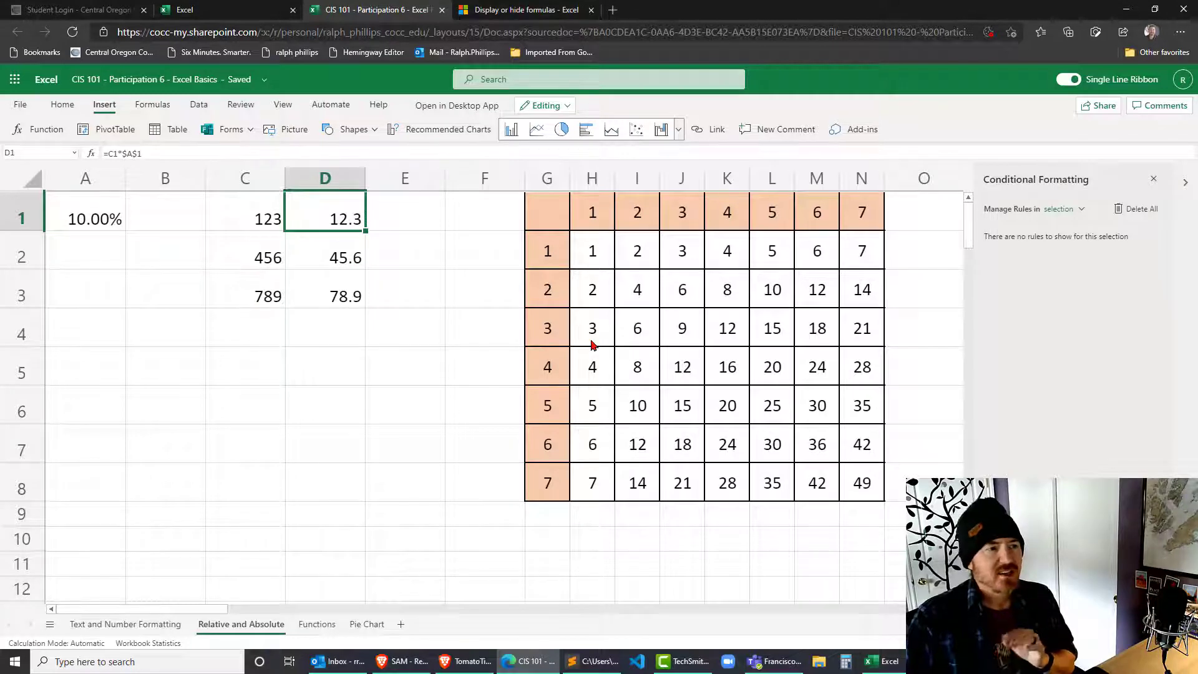
drag(559, 211, 861, 501)
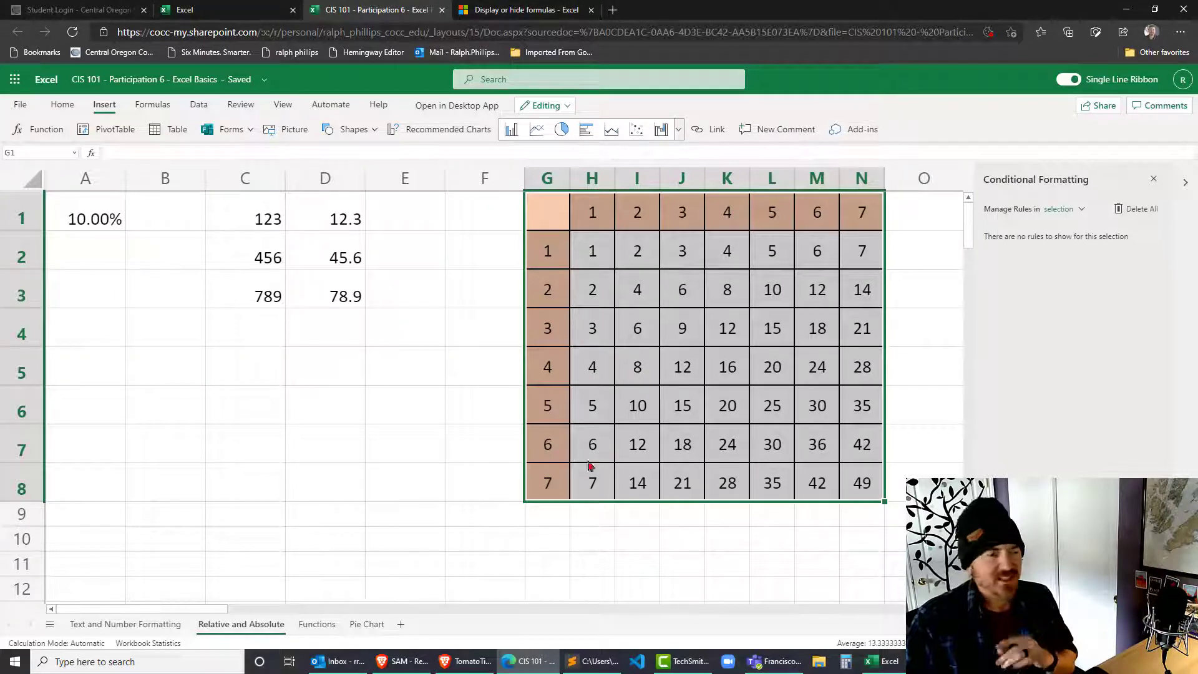
click(534, 514)
- Review the Functions sheet and, on the Pie Chart sheet, the data in A1:F5 and the pie charts
click(315, 625)
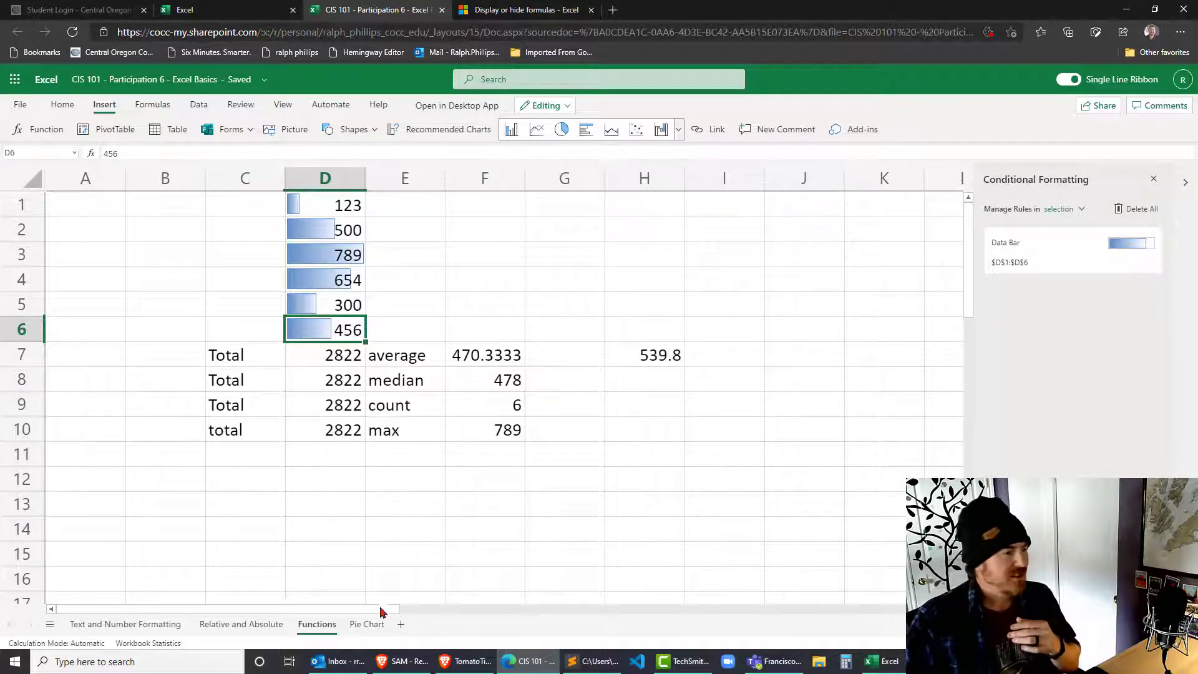
click(366, 625)
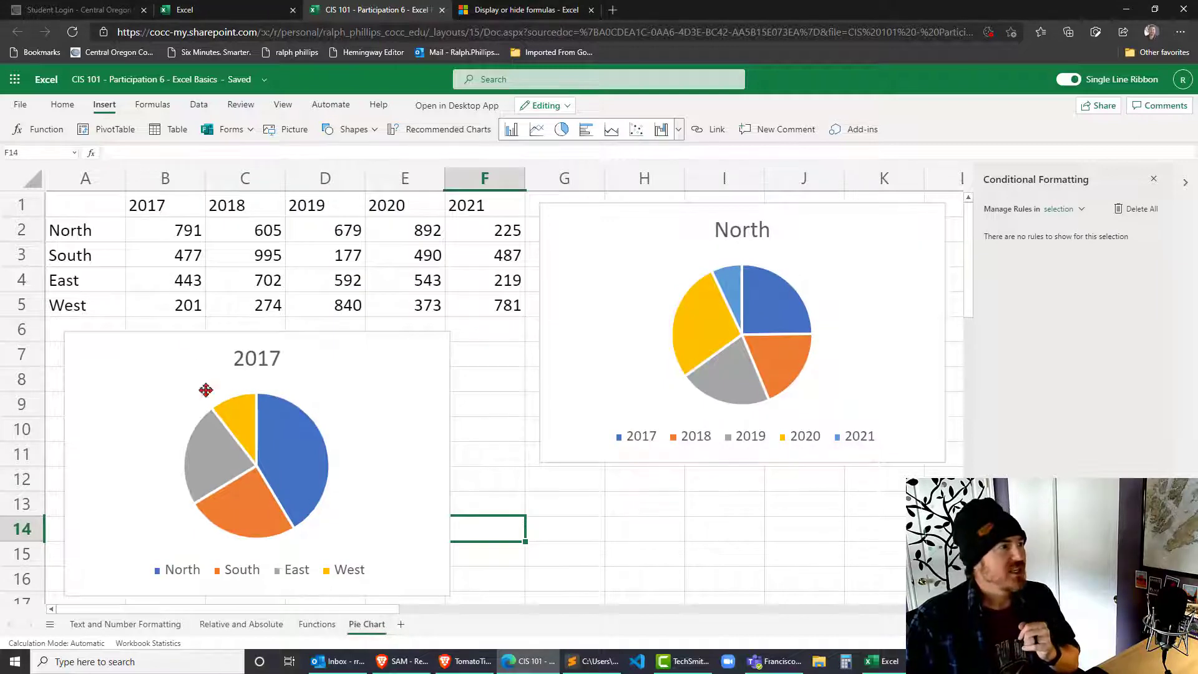
click(143, 256)
drag(105, 213, 462, 306)
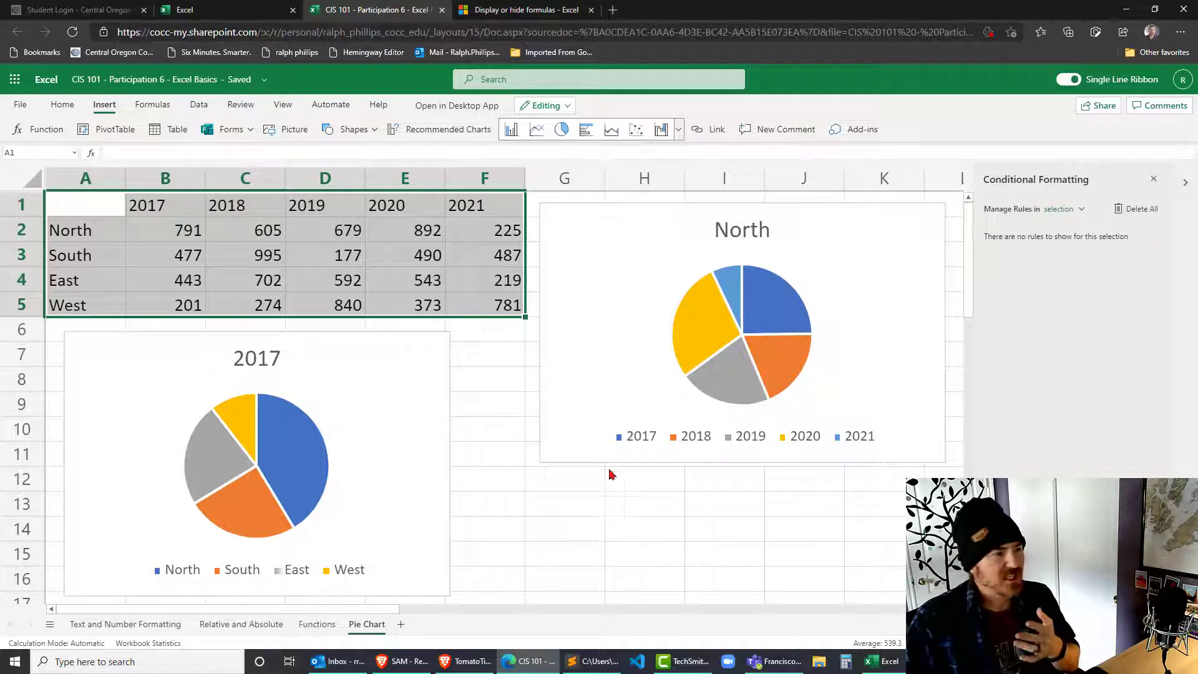
click(592, 524)
click(408, 445)
click(579, 379)
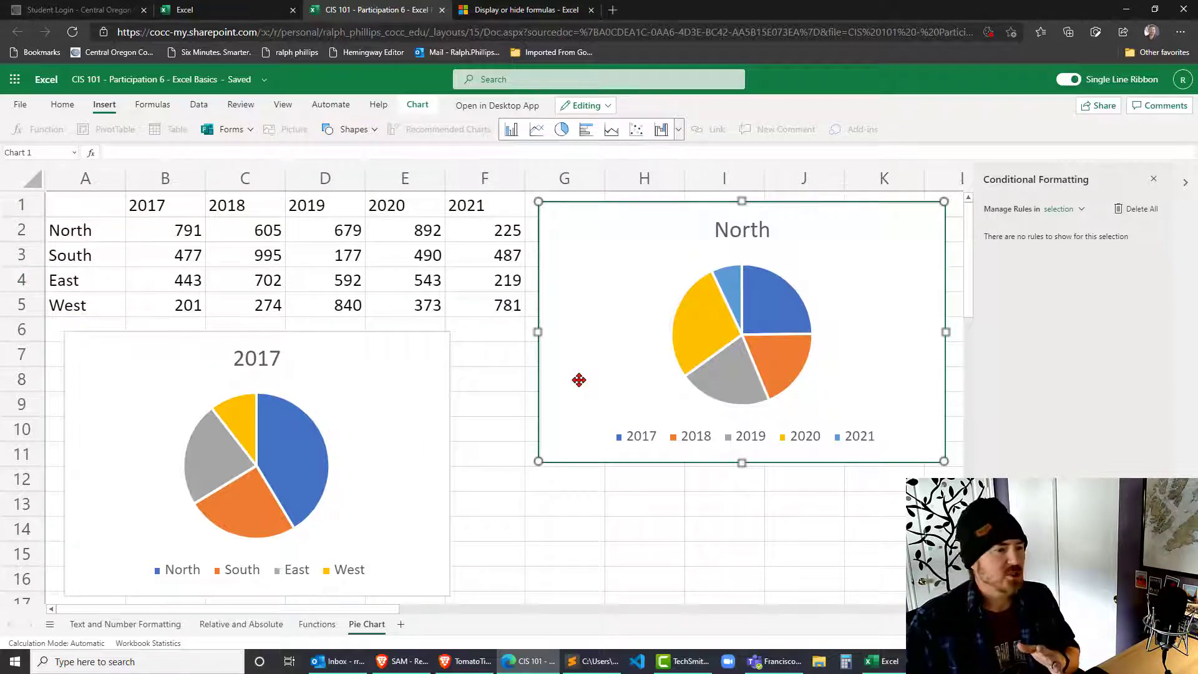
click(558, 541)
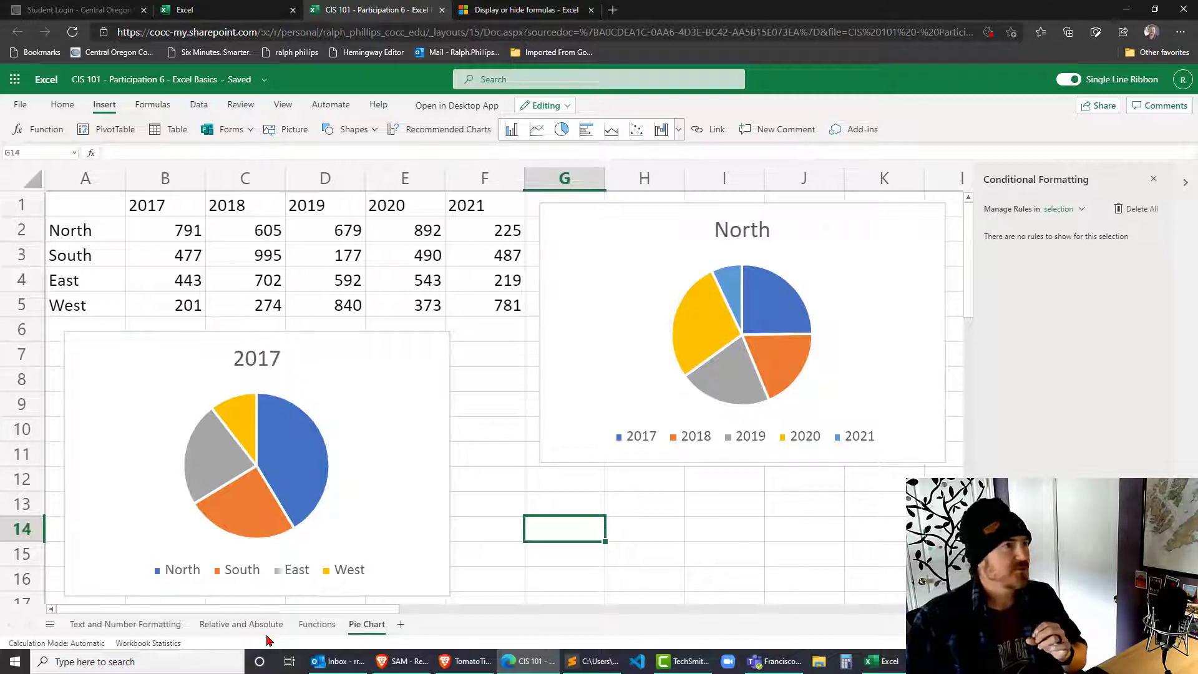
- Download a copy of the workbook to the computer and show the downloaded file in its folder
click(22, 106)
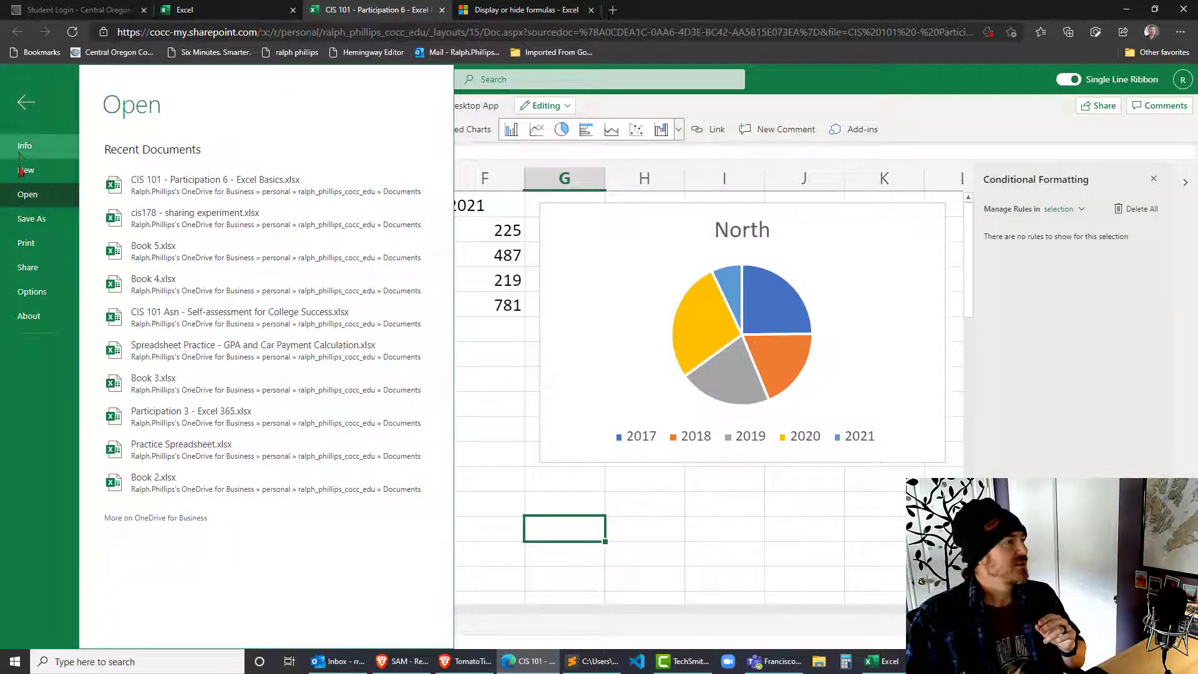
click(35, 228)
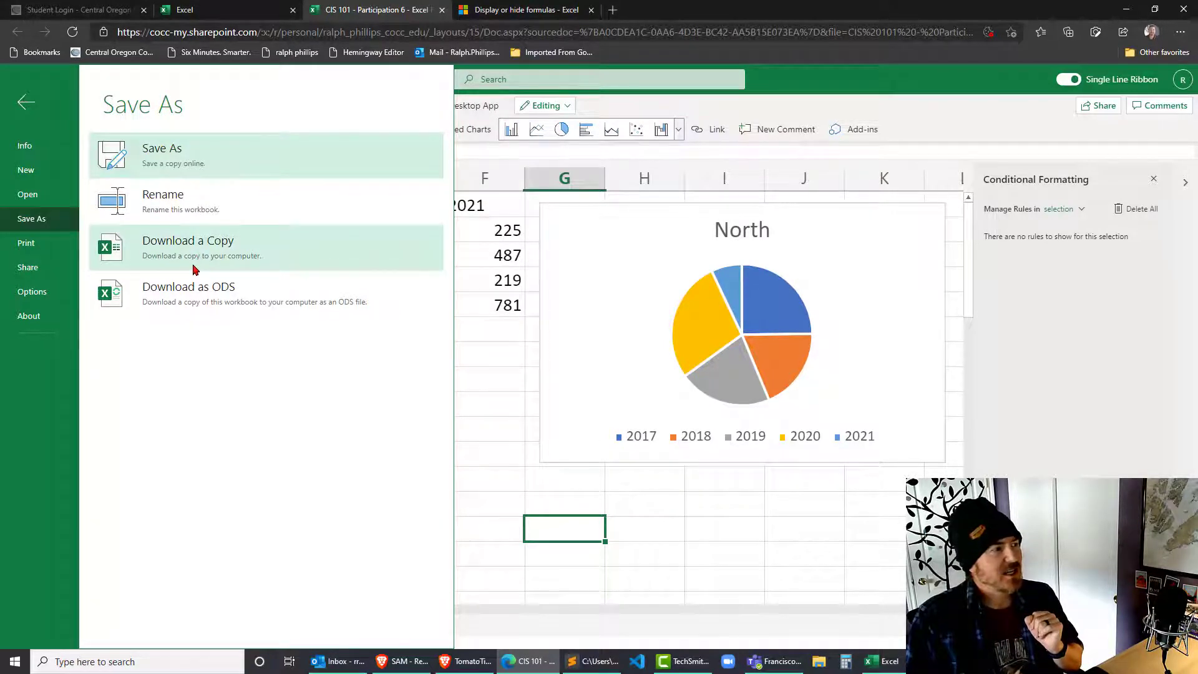
click(231, 252)
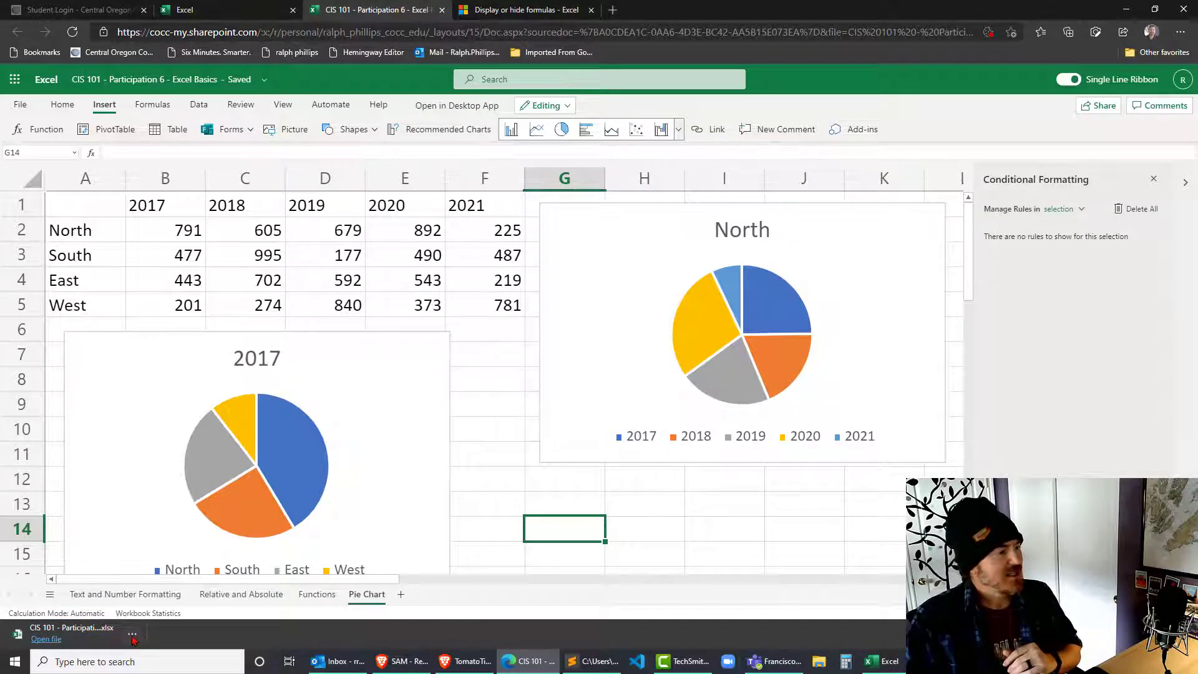
click(132, 635)
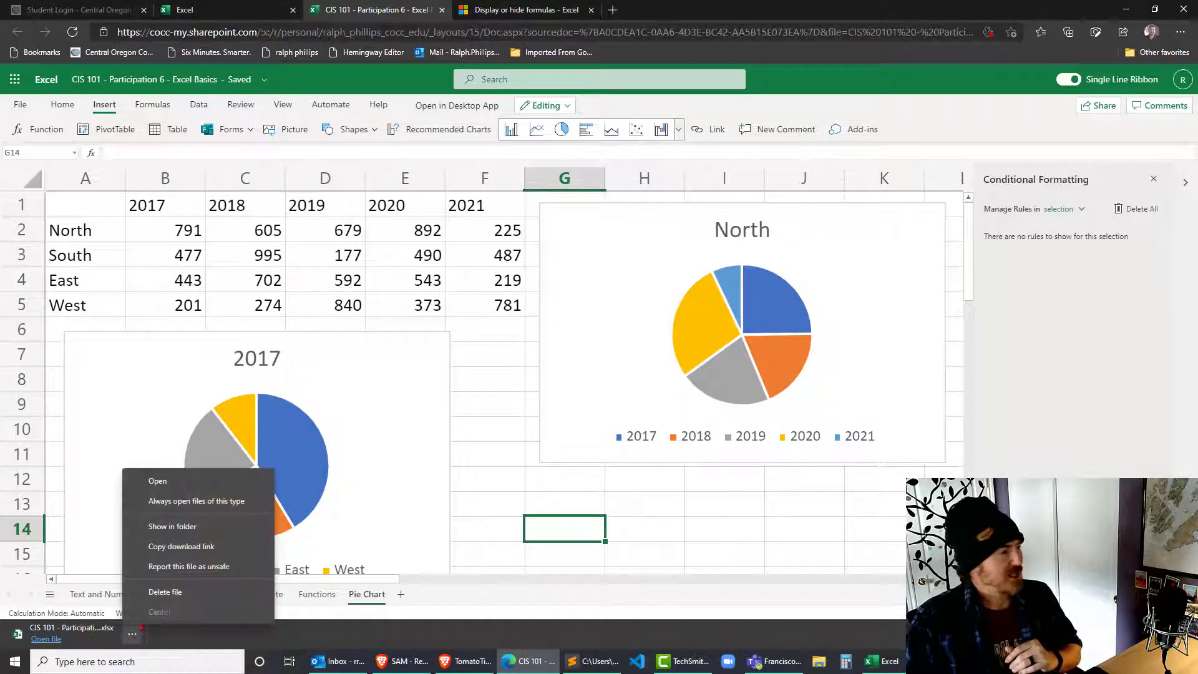
click(195, 526)
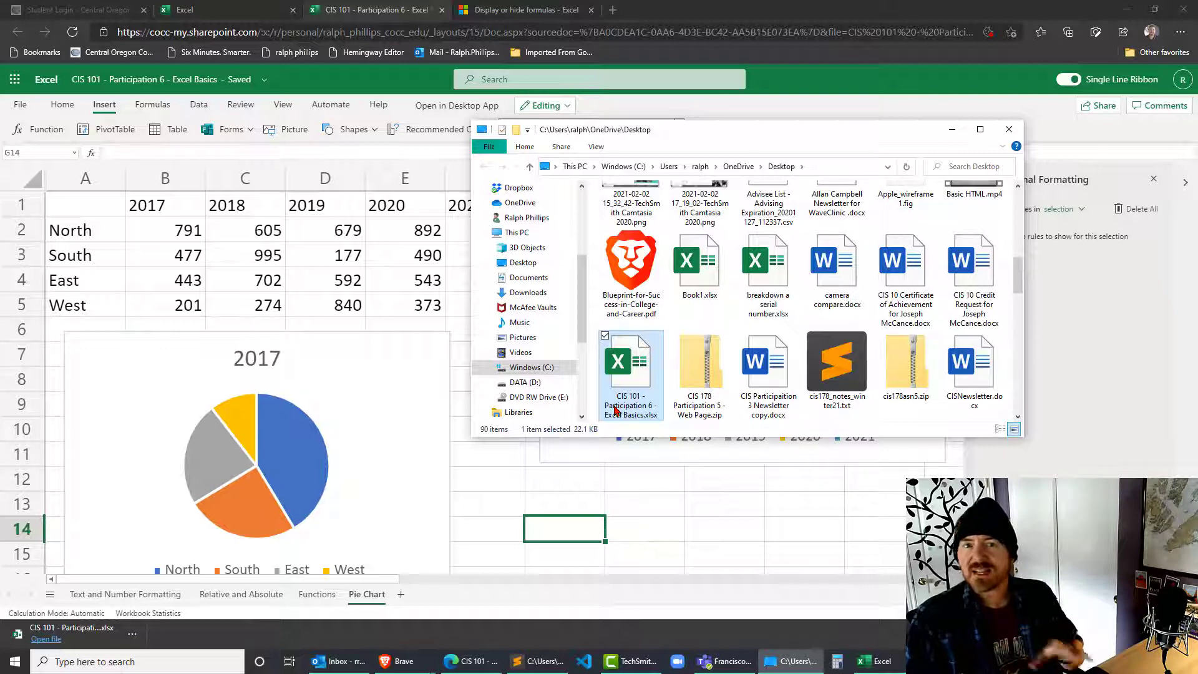
- Inspect the downloaded workbook's file name without renaming it, close the folder window and return to the Pie Chart sheet
click(643, 409)
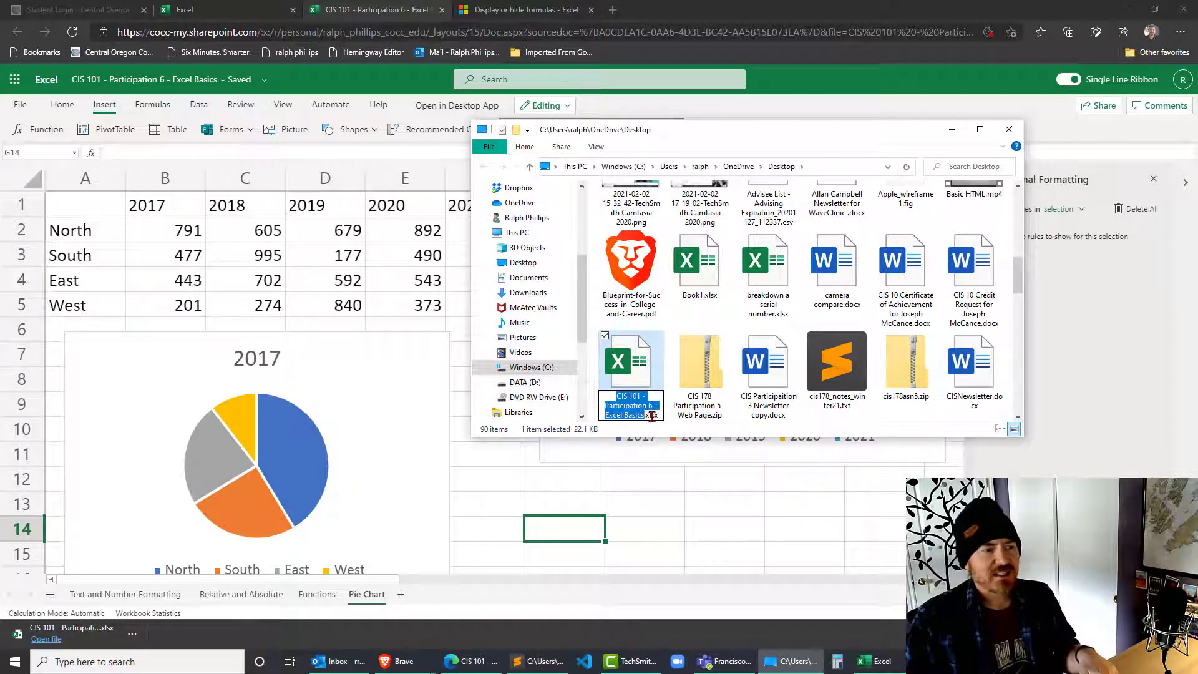
key(Escape)
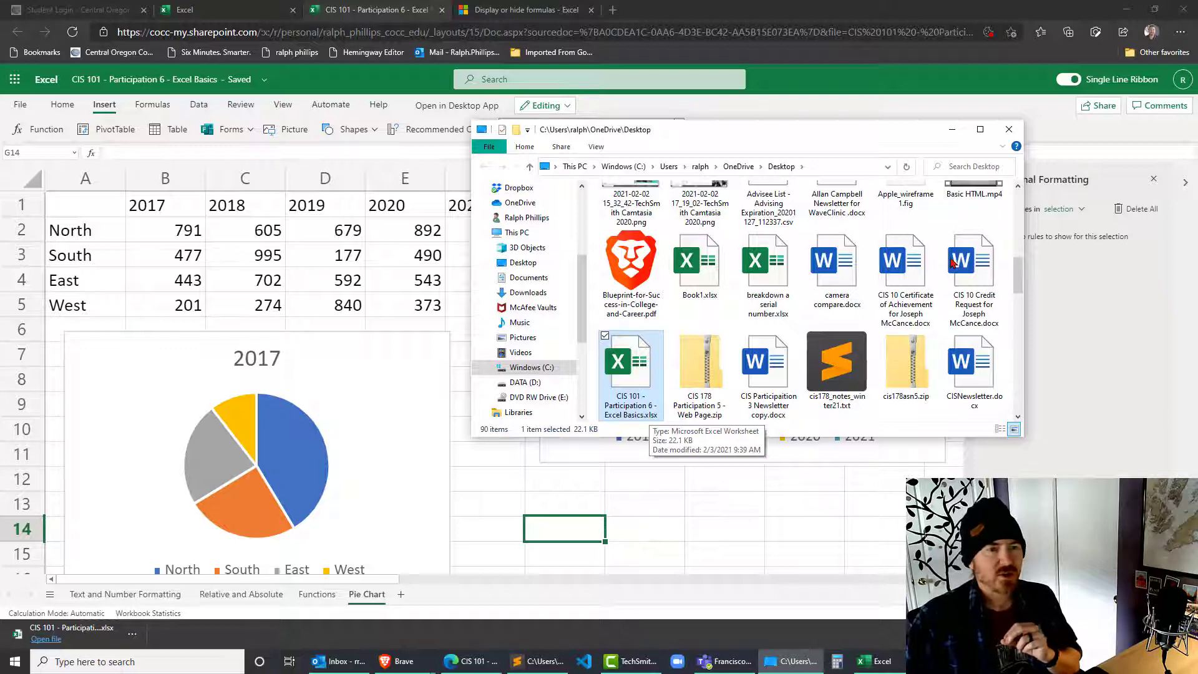
click(1009, 129)
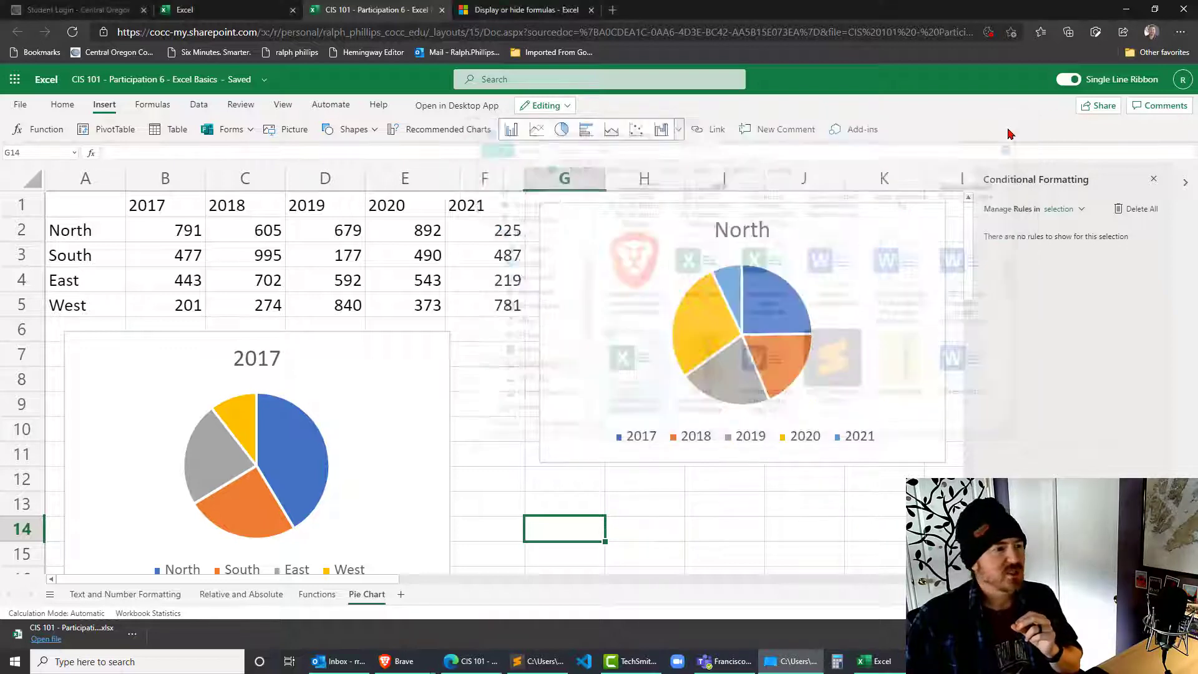
click(723, 515)
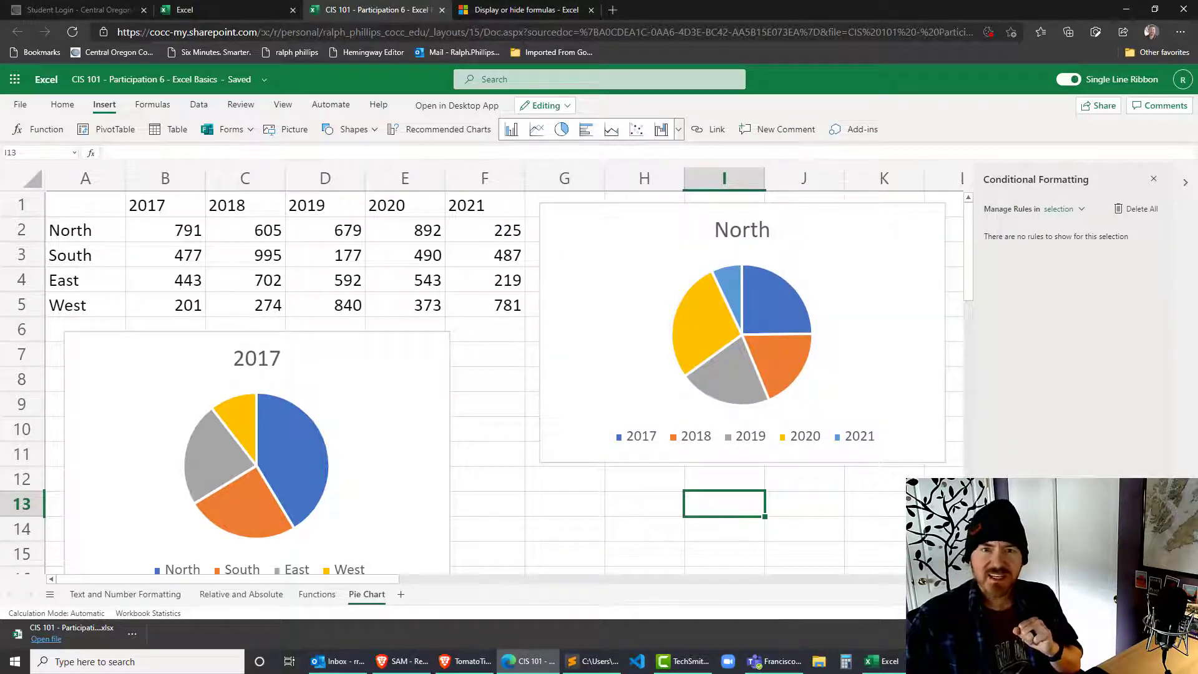